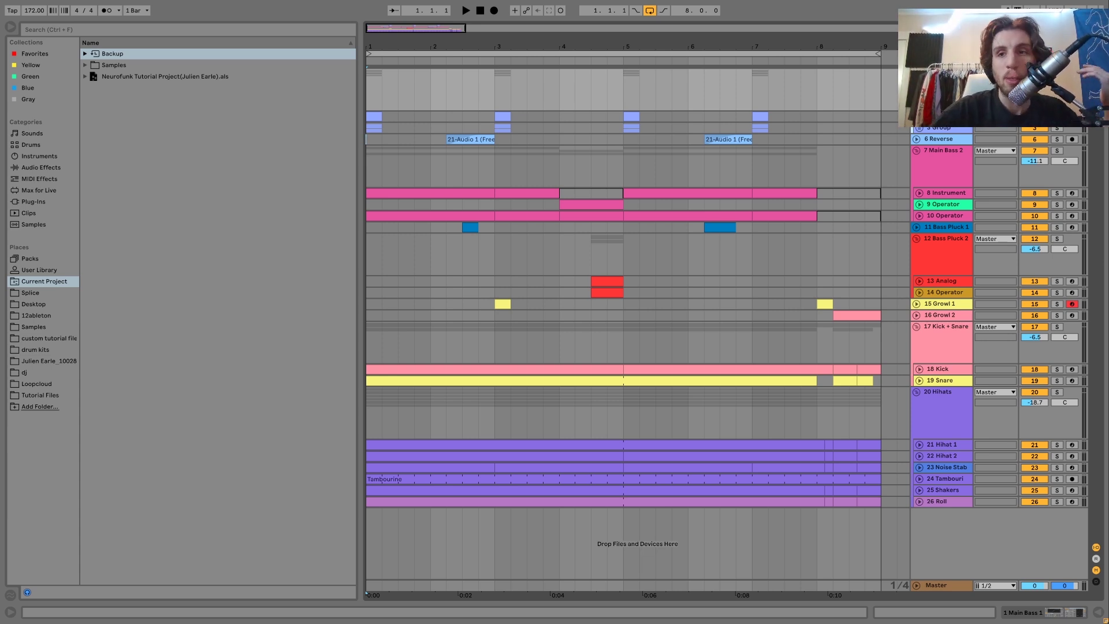
# Step: Solo the 6 Reverse track, play the arrangement to hear it alone, and turn its solo off
pyautogui.press('s')
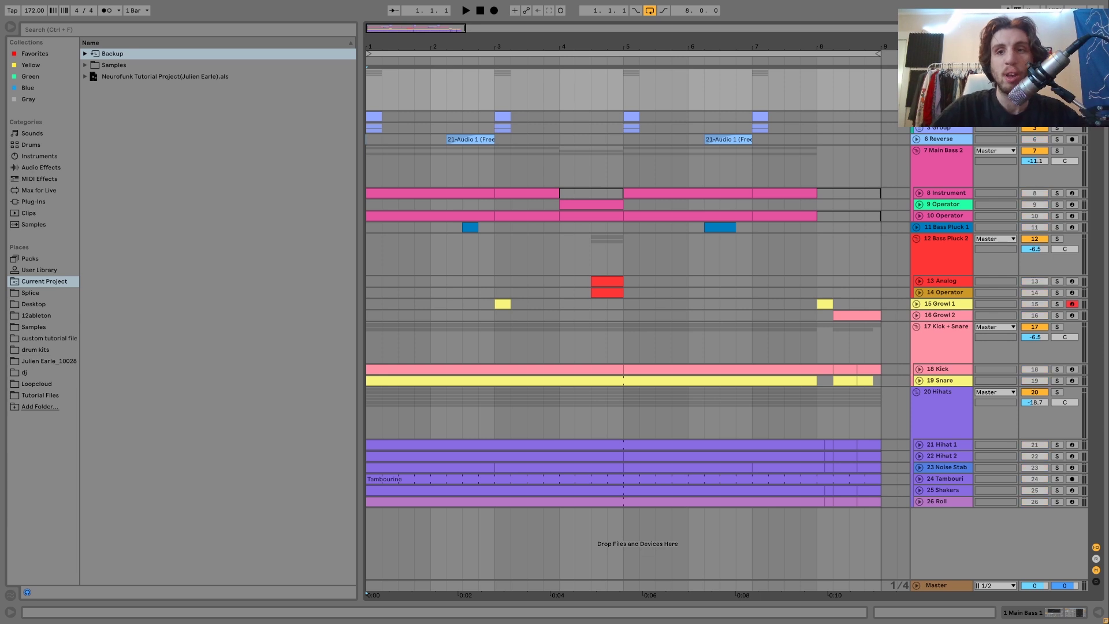
pyautogui.click(1058, 140)
pyautogui.press('space')
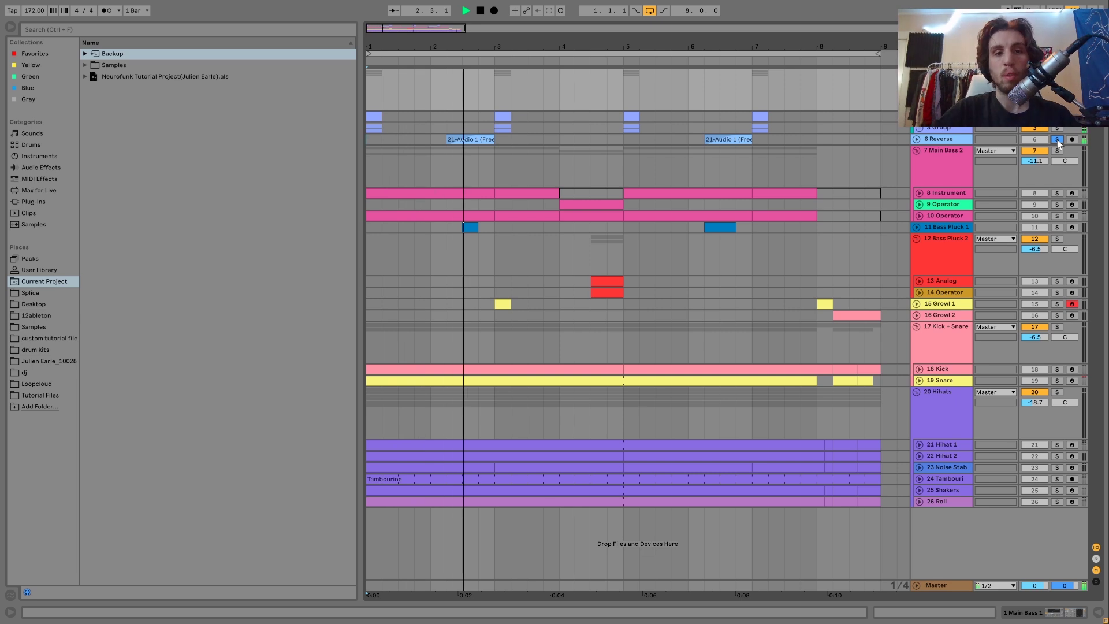
pyautogui.press('space')
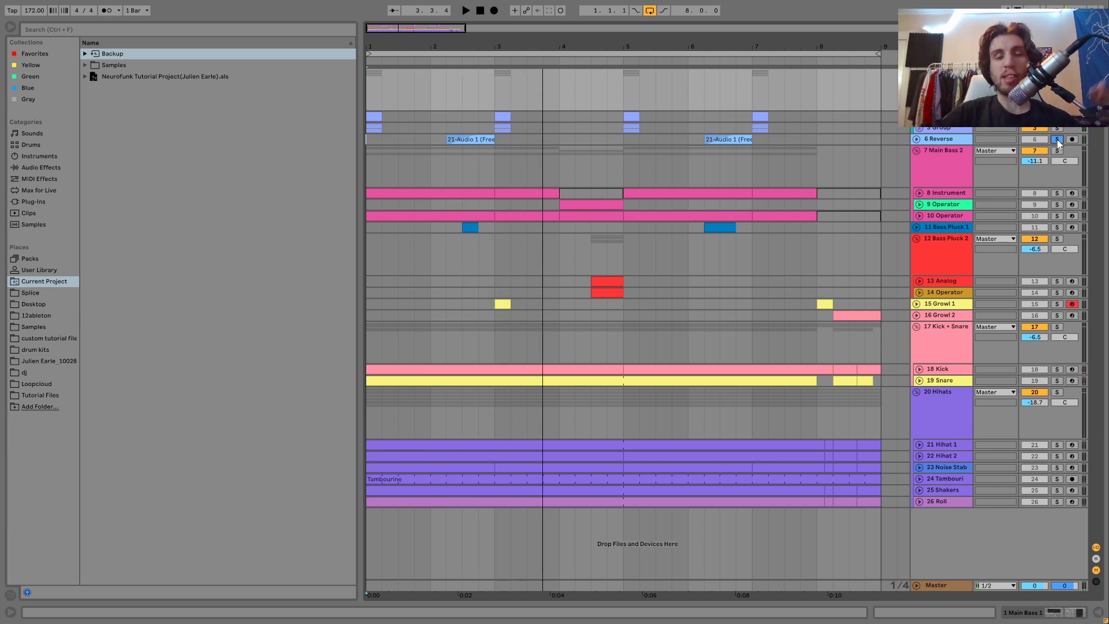
pyautogui.click(1056, 140)
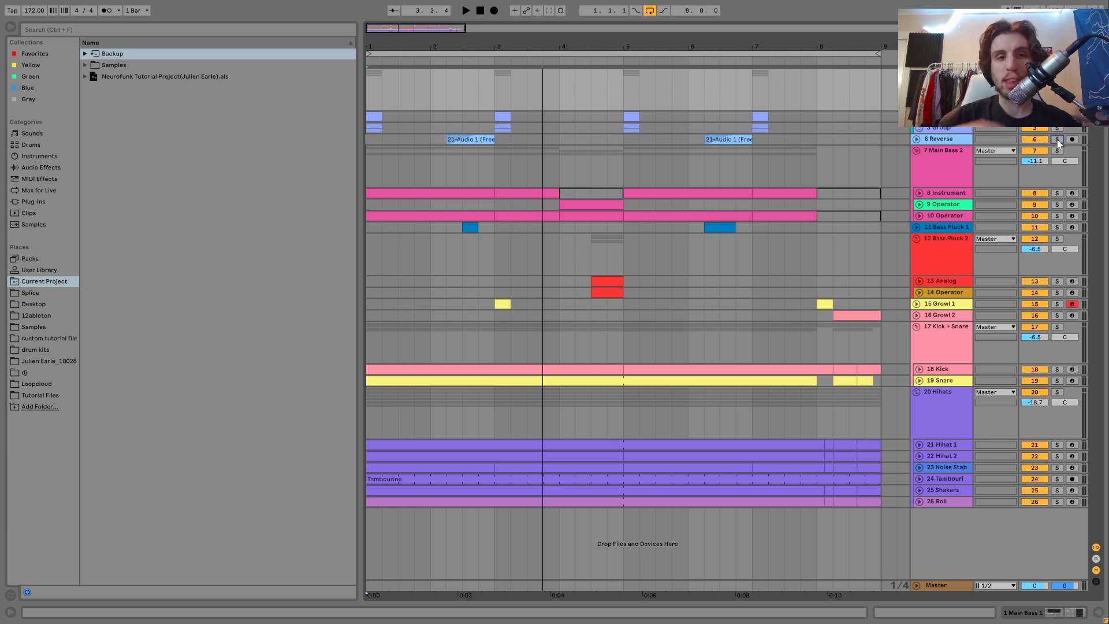
# Step: Expand the 8 Instrument track in the Main Bass 2 group and play the start of the arrangement
pyautogui.click(920, 193)
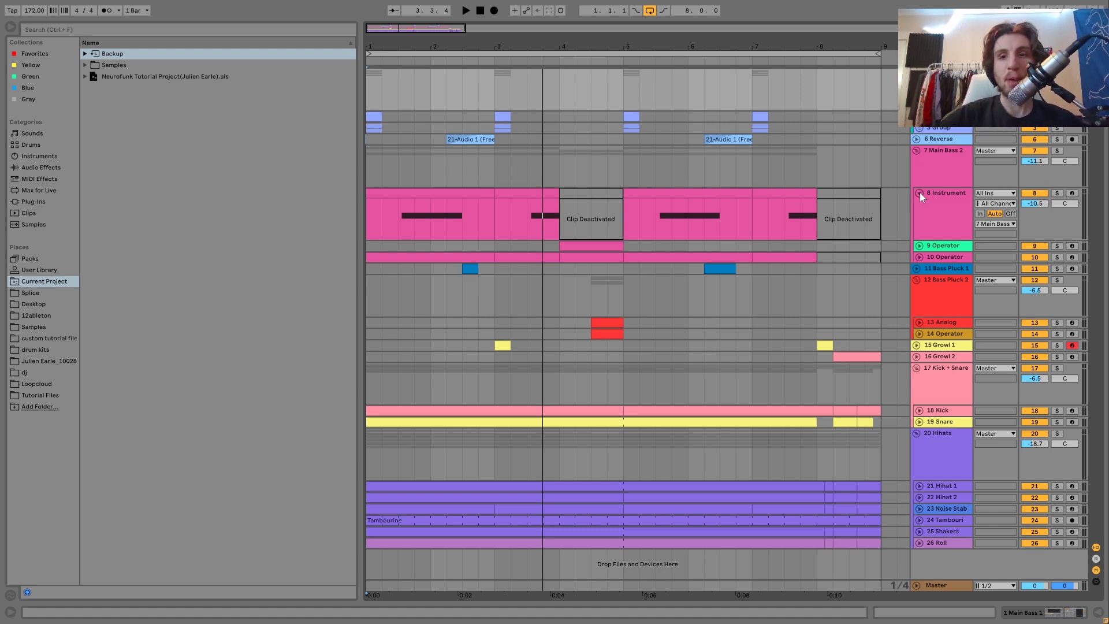
pyautogui.press('space')
pyautogui.press('space')
pyautogui.press('space')
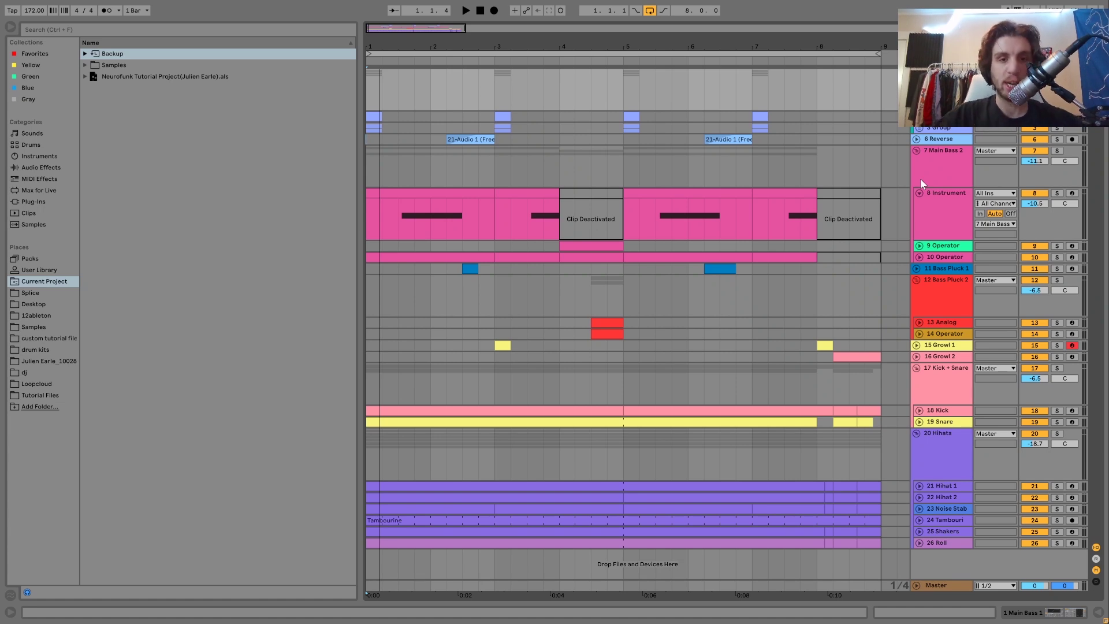
# Step: Unfold the 3 Group track, and audition the 2 Operator track and 3 Group one after the other in solo
pyautogui.click(919, 127)
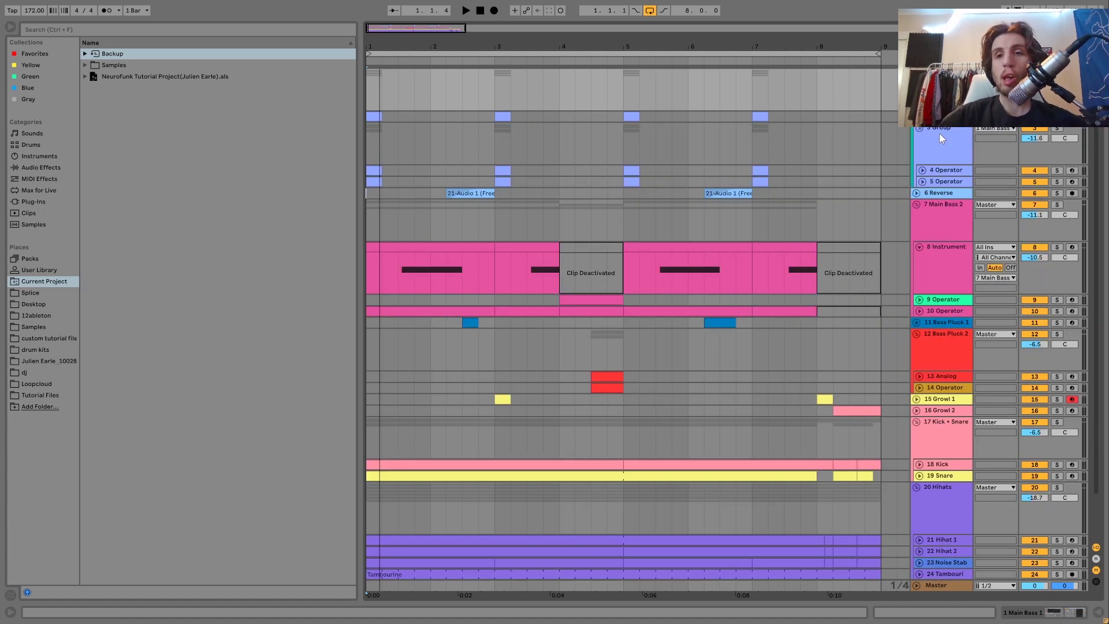
pyautogui.click(1057, 117)
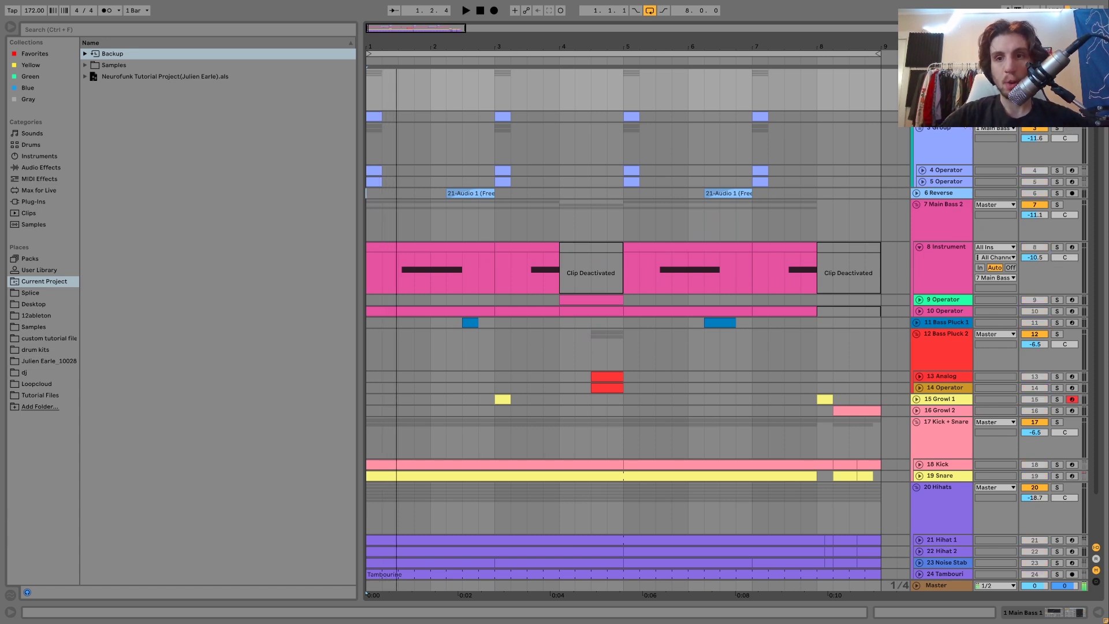
pyautogui.press('space')
pyautogui.click(1055, 130)
pyautogui.press('space')
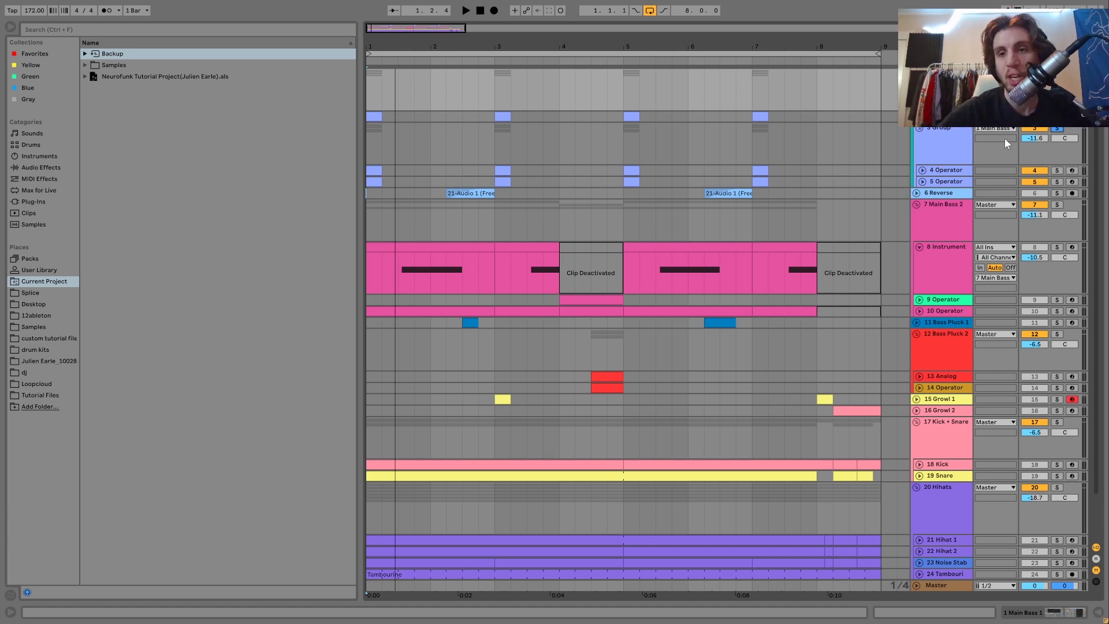
# Step: Compare the 4 Operator and 5 Operator layers by alternately soloing each one and playing it back
pyautogui.click(1057, 171)
pyautogui.press('space')
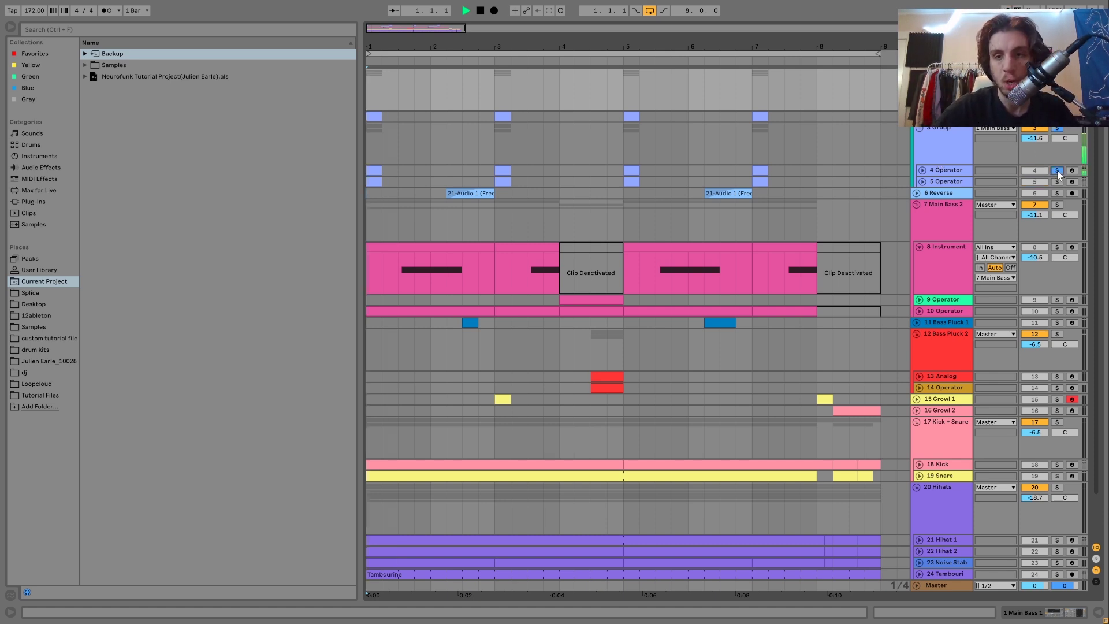
pyautogui.press('space')
pyautogui.click(1056, 181)
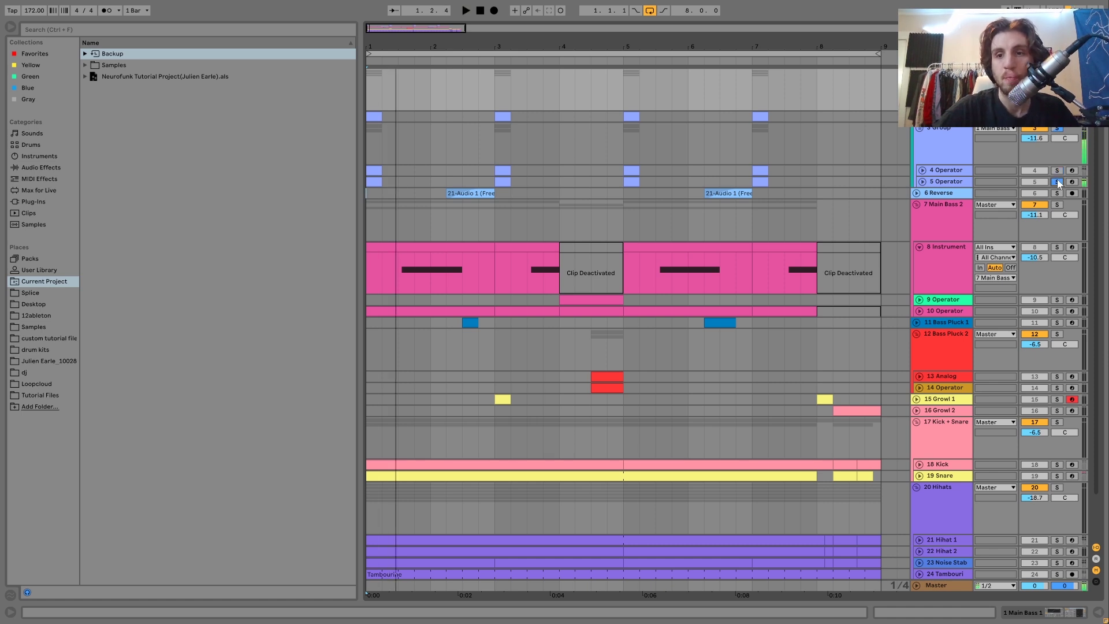
pyautogui.click(1057, 170)
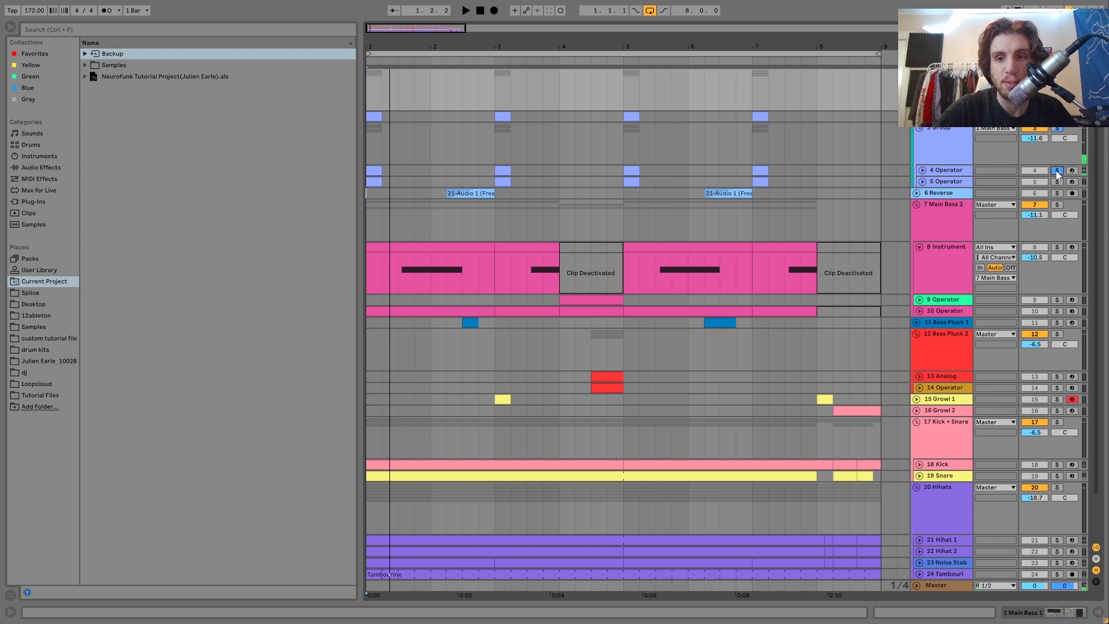
pyautogui.press('space')
pyautogui.press('space')
pyautogui.click(1057, 181)
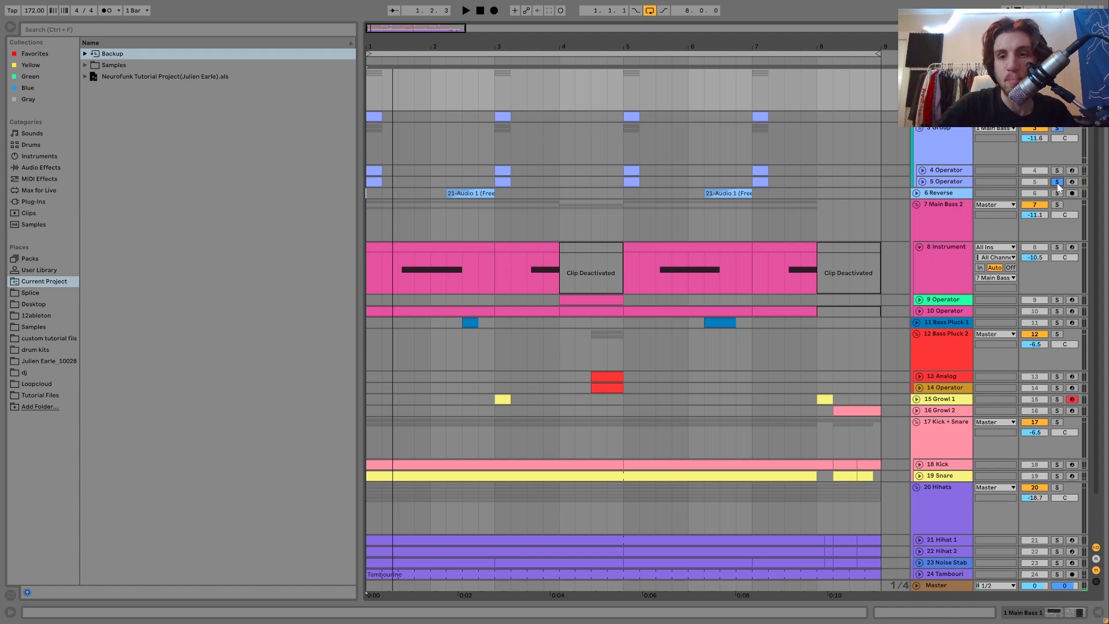
# Step: Expand the 4 Operator track, show its device chain, and examine the settings of Operator's oscillators A, B and C
pyautogui.click(923, 169)
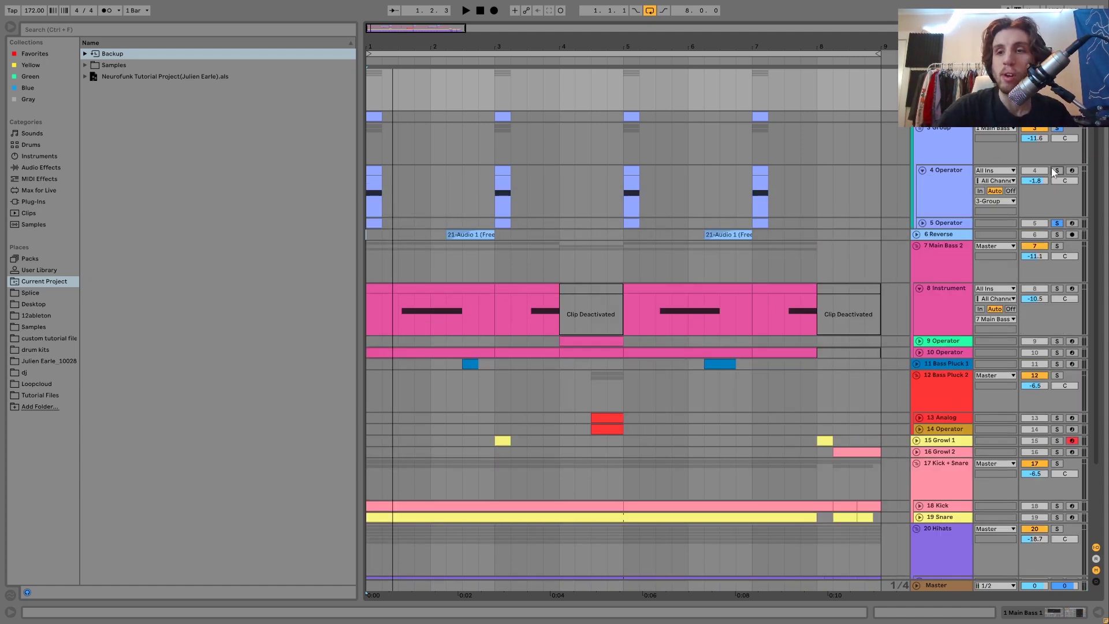
pyautogui.doubleClick(952, 178)
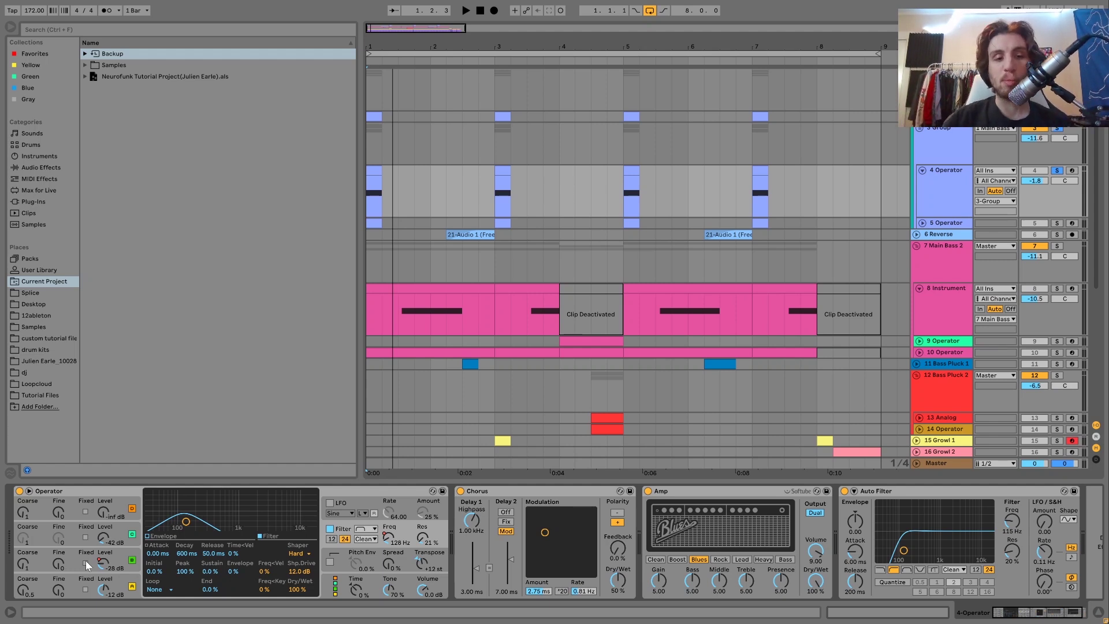
pyautogui.click(129, 582)
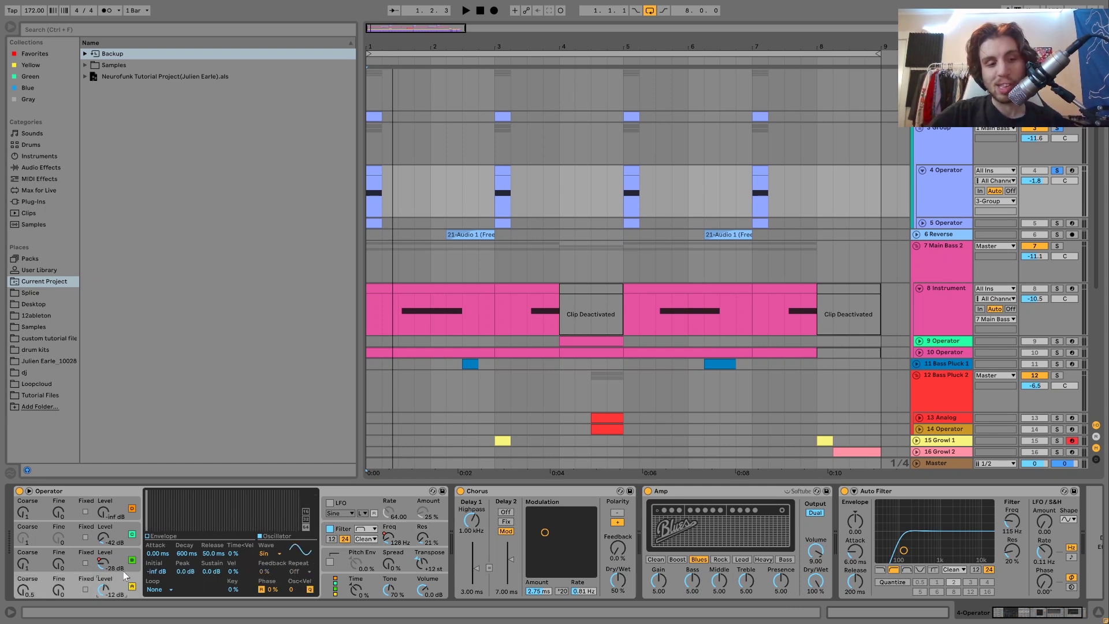
pyautogui.click(117, 560)
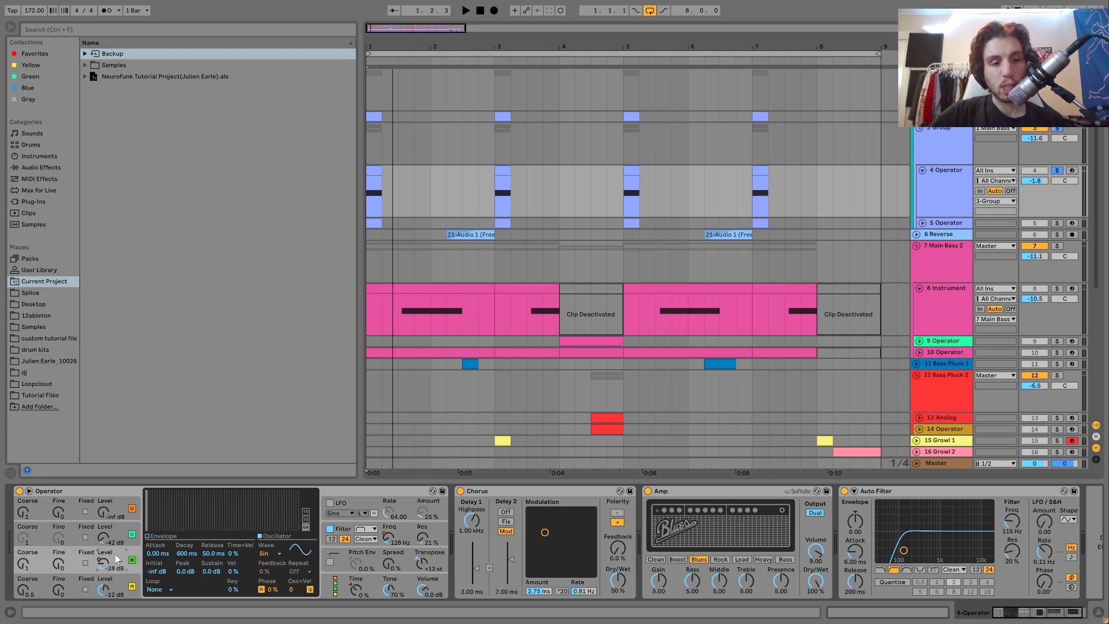
pyautogui.click(117, 537)
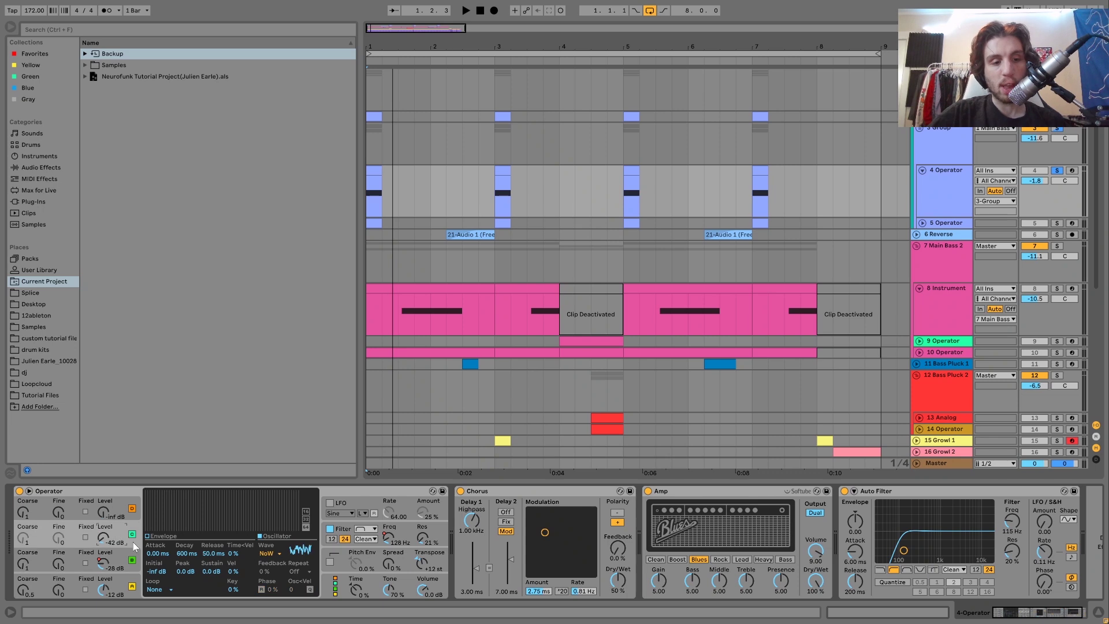
# Step: Display the 4 Operator track's automation for Osc-B Level and for Filter Freq
pyautogui.click(106, 562)
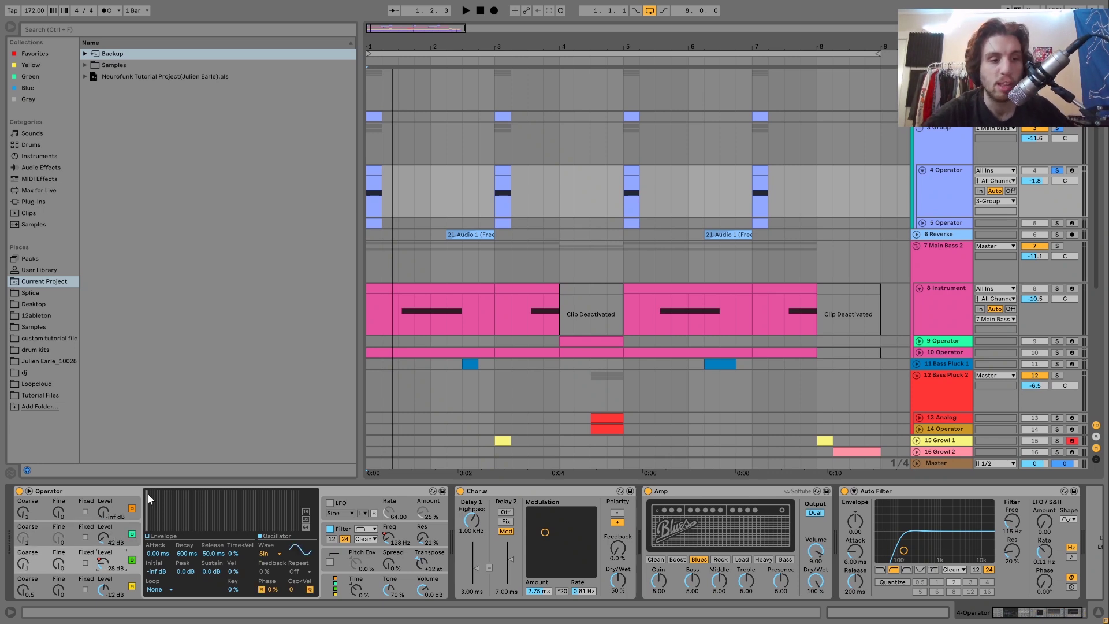
pyautogui.press('a')
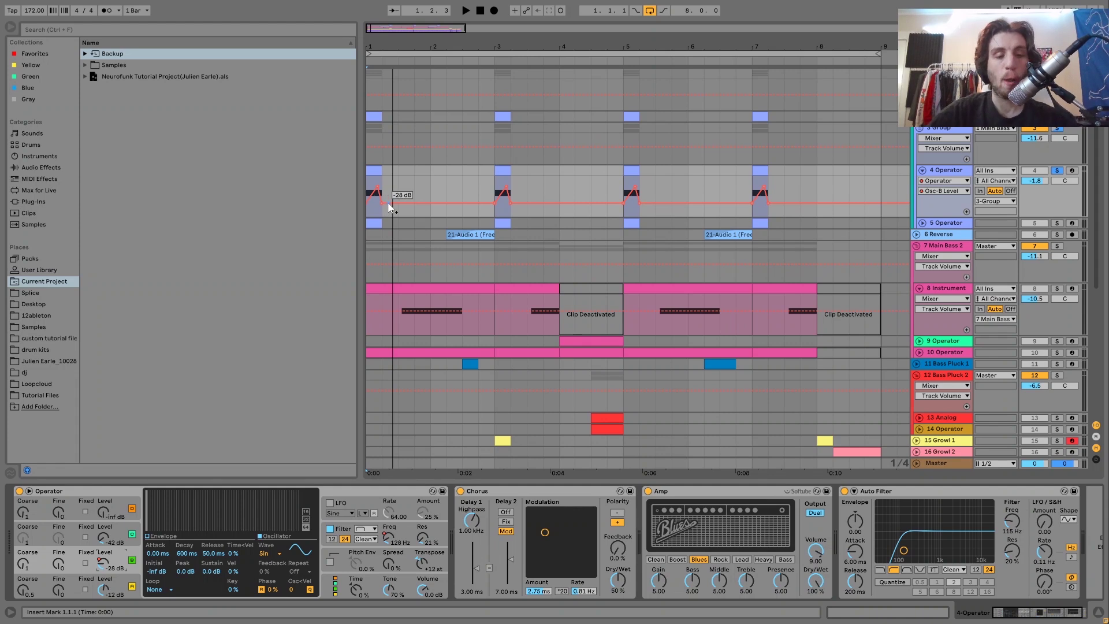
pyautogui.click(345, 535)
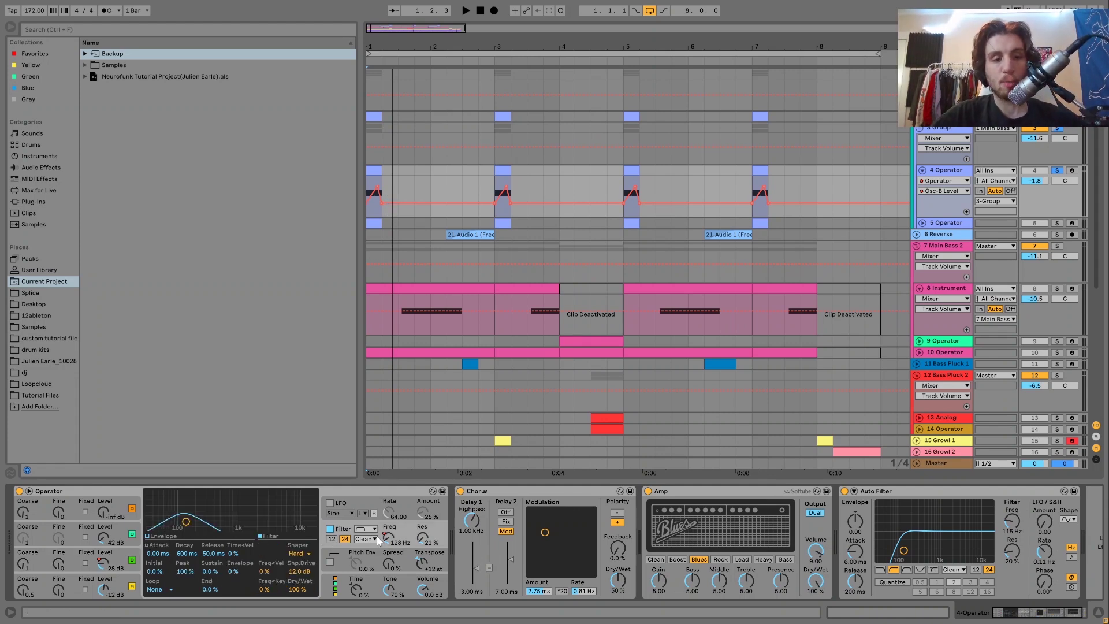
pyautogui.click(390, 540)
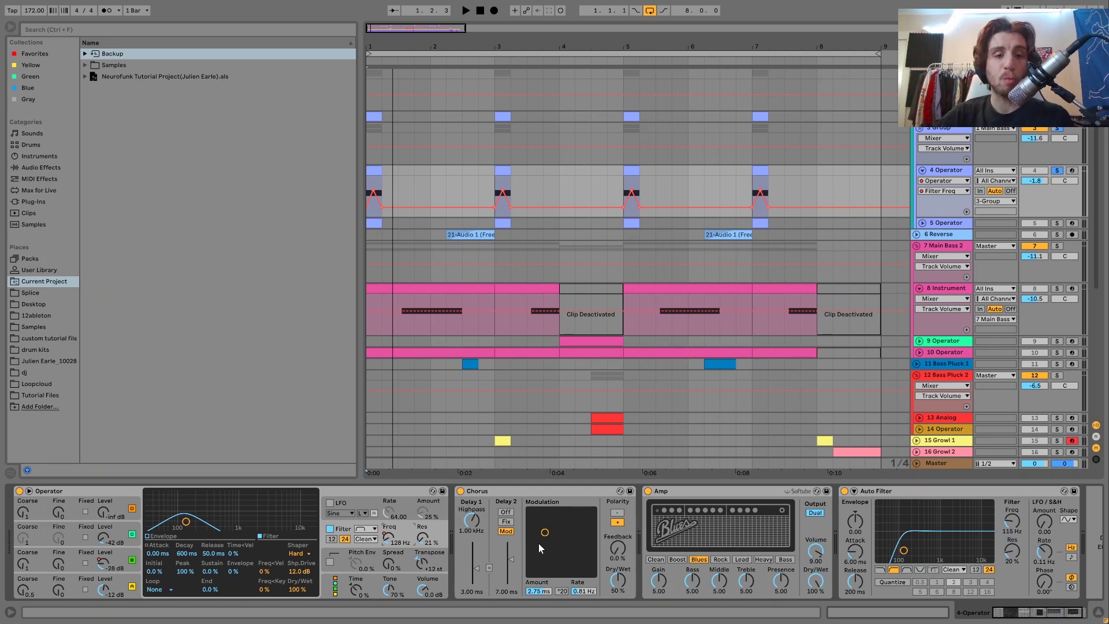
# Step: Bypass the Amp on the 4 Operator track, play the sound without it, and re-enable the Amp
pyautogui.hscroll(2, 538, 543)
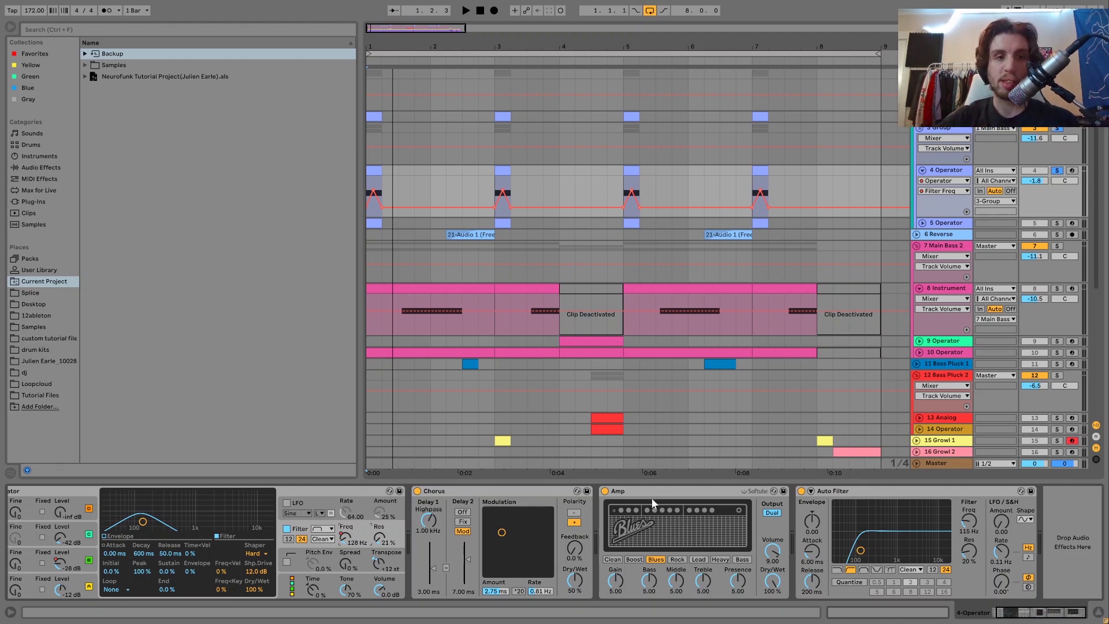
pyautogui.click(607, 495)
pyautogui.press('space')
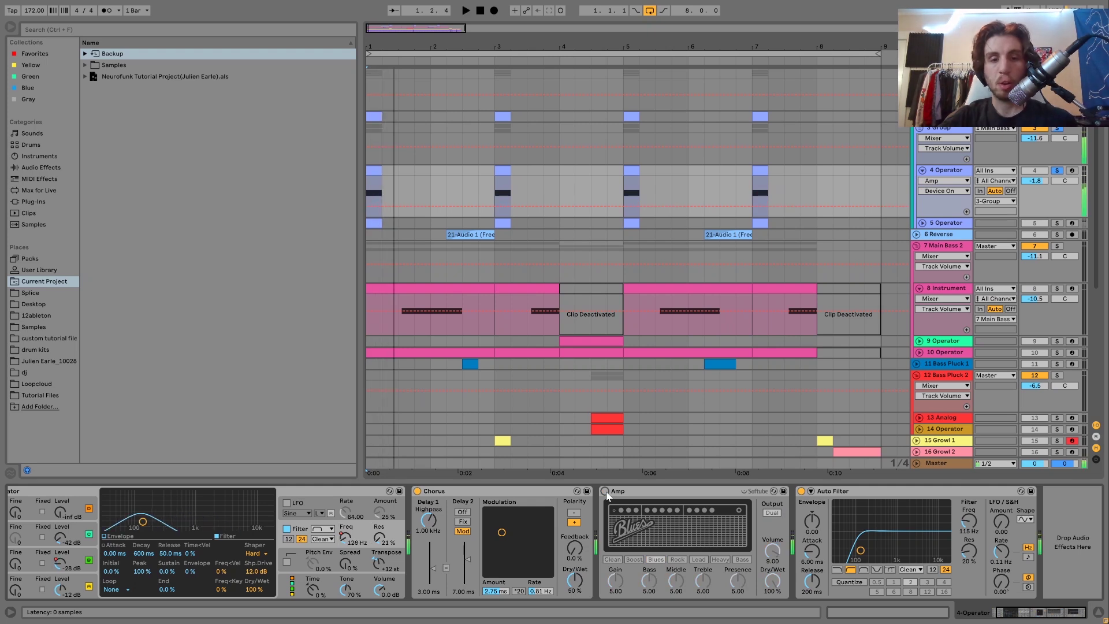
pyautogui.press('space')
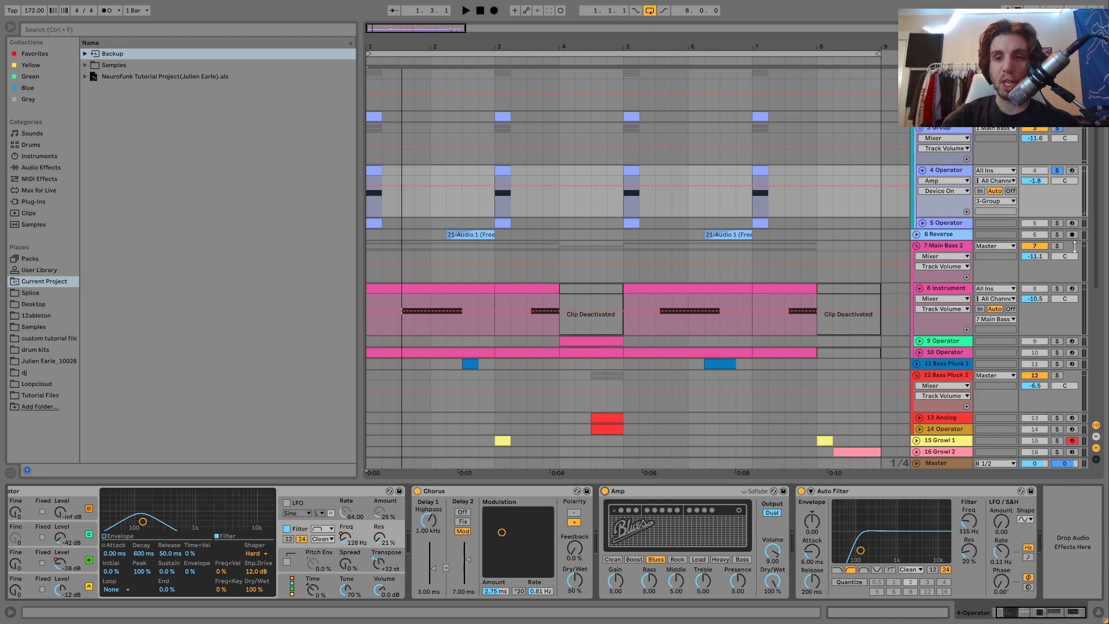
# Step: Show the 5 Operator track's devices, examine its A and B oscillators, and expand the track to view its Osc-B Level automation
pyautogui.click(952, 222)
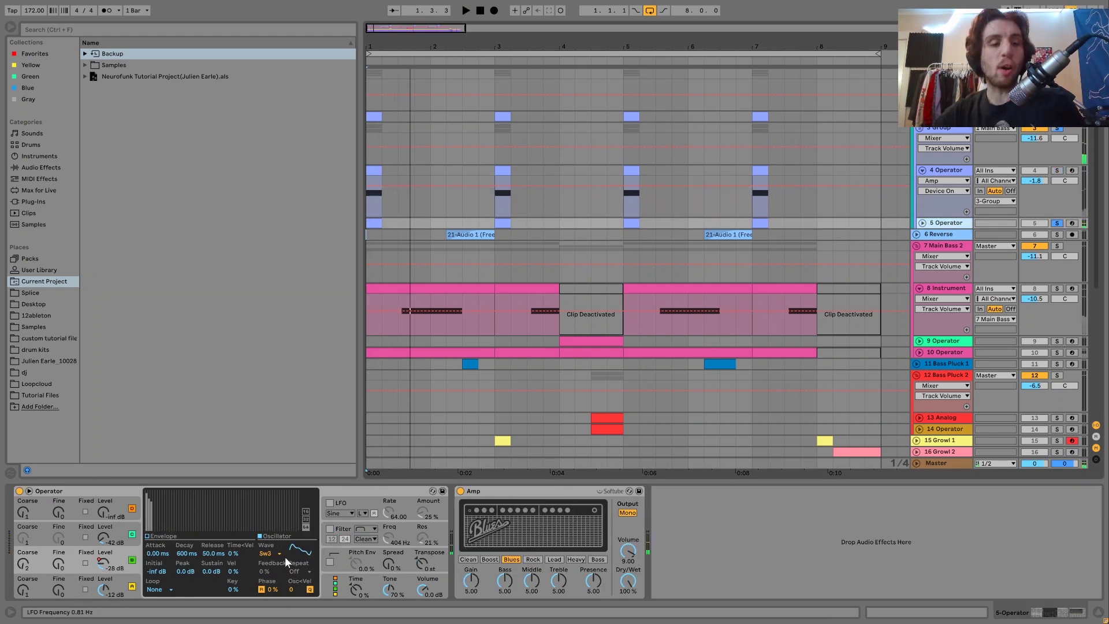
pyautogui.click(129, 585)
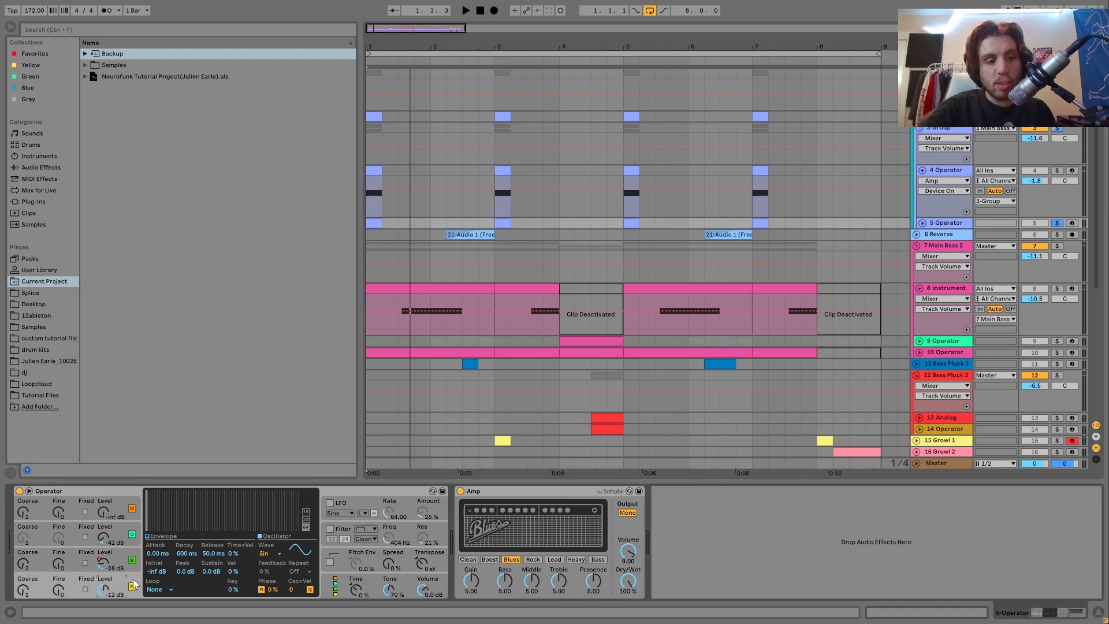
pyautogui.click(124, 571)
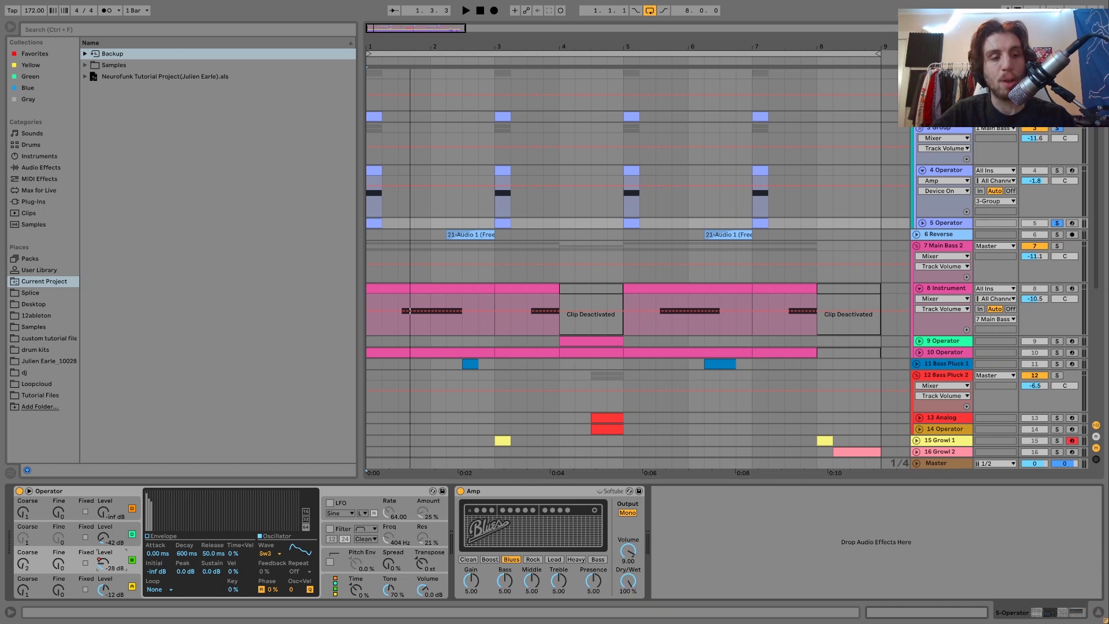
pyautogui.click(104, 523)
pyautogui.click(103, 562)
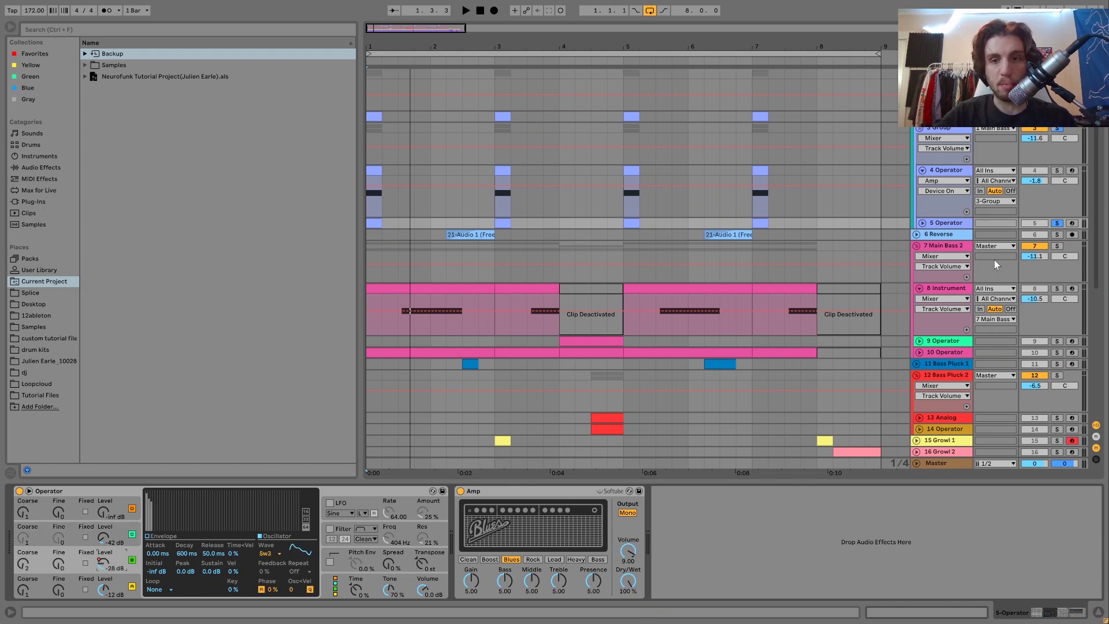
pyautogui.click(929, 226)
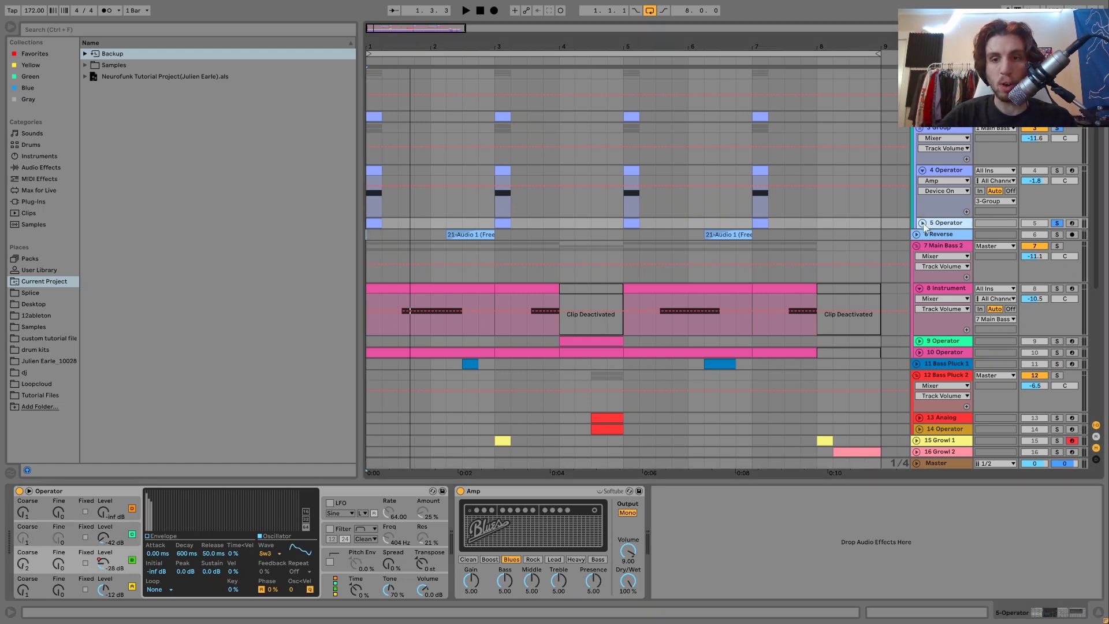
pyautogui.click(923, 224)
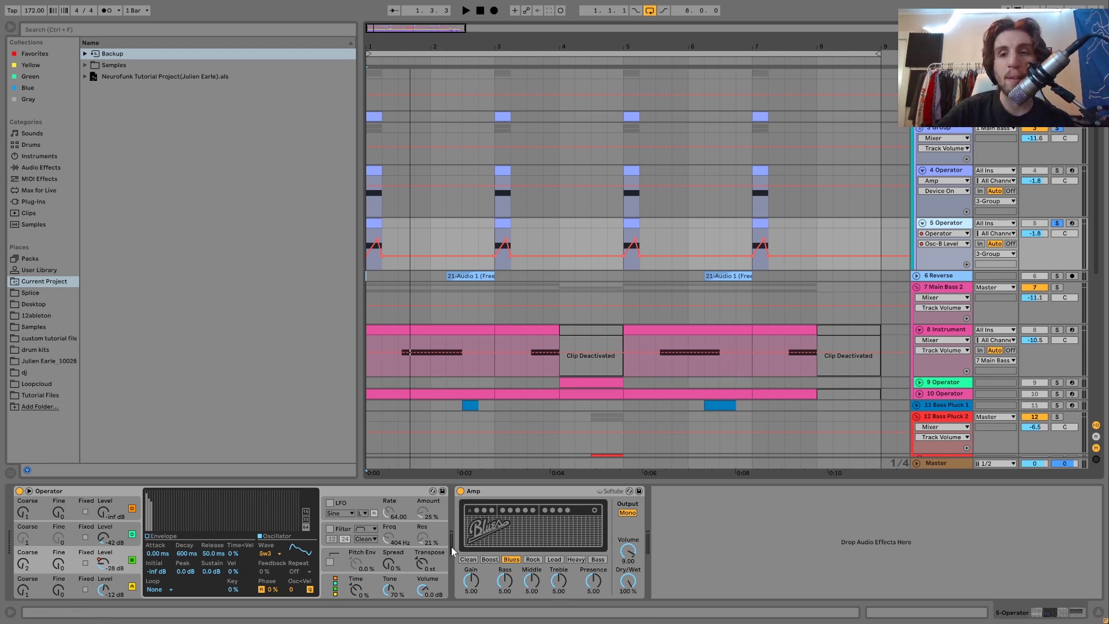
# Step: Solo 3 Group, show its effects chain, and toggle the Reverb to compare the sound
pyautogui.click(1060, 129)
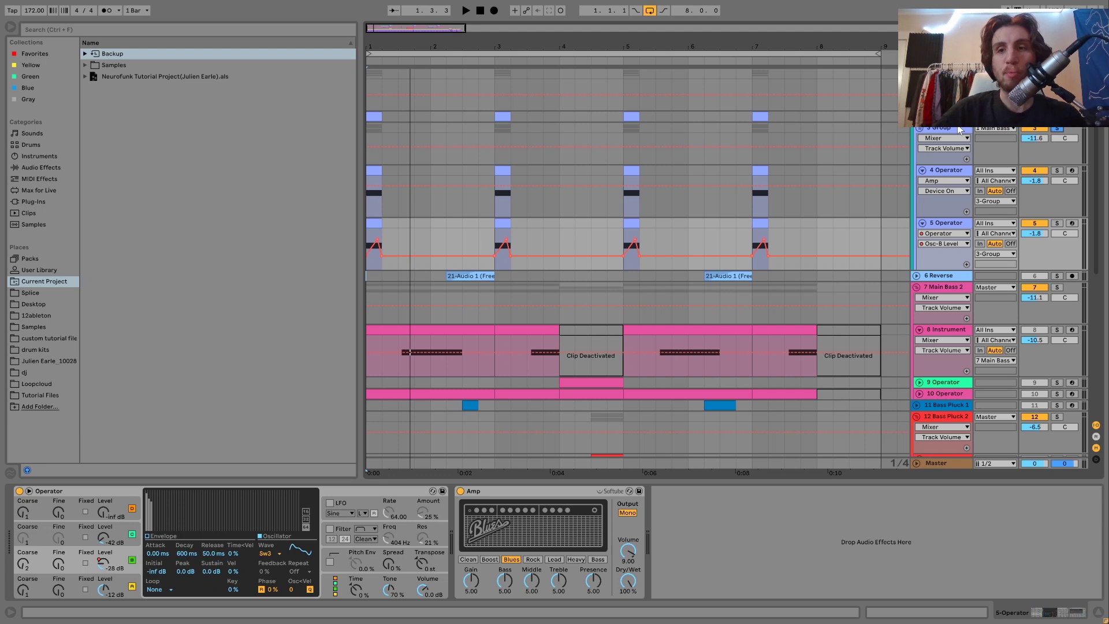
pyautogui.click(960, 129)
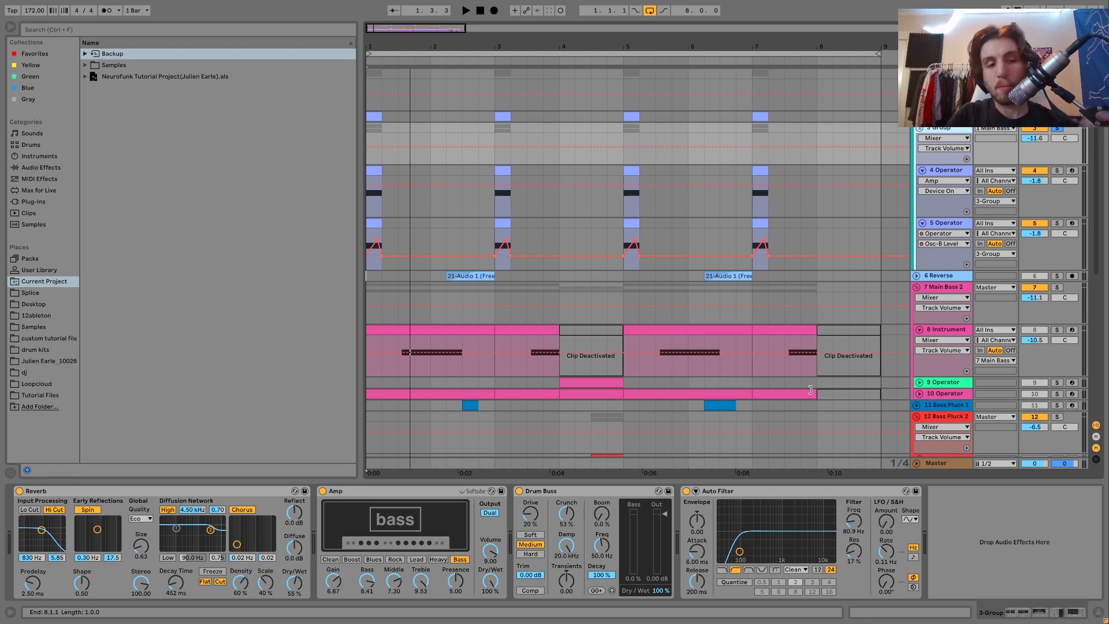
pyautogui.click(20, 492)
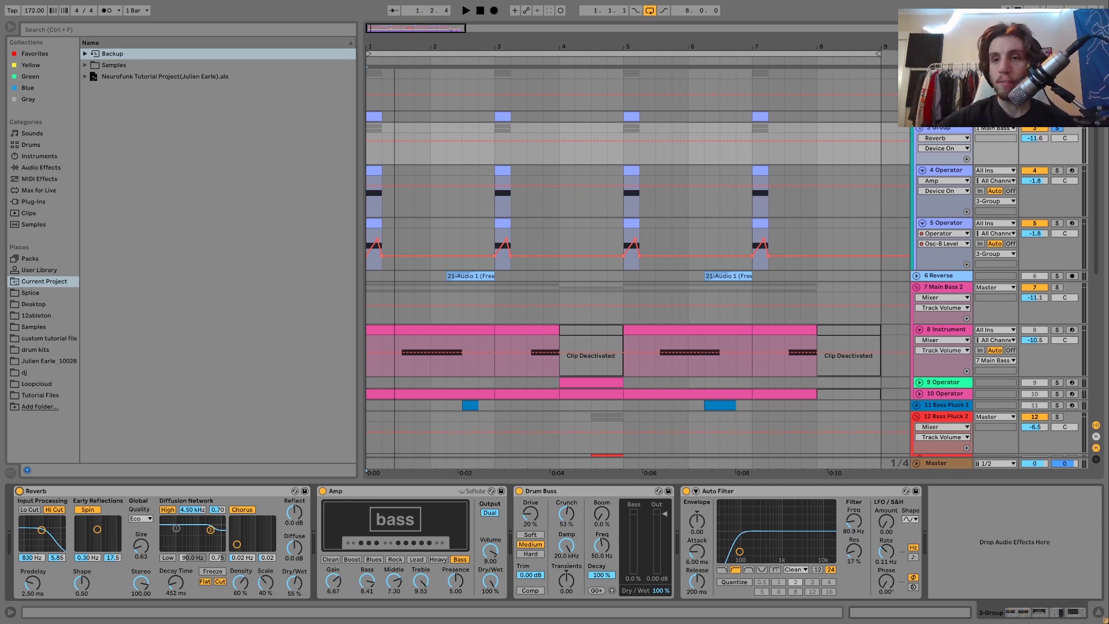
# Step: Solo the 2 Operator track, show its device chain, and play it back
pyautogui.click(1057, 118)
pyautogui.click(944, 117)
pyautogui.press('space')
pyautogui.press('space')
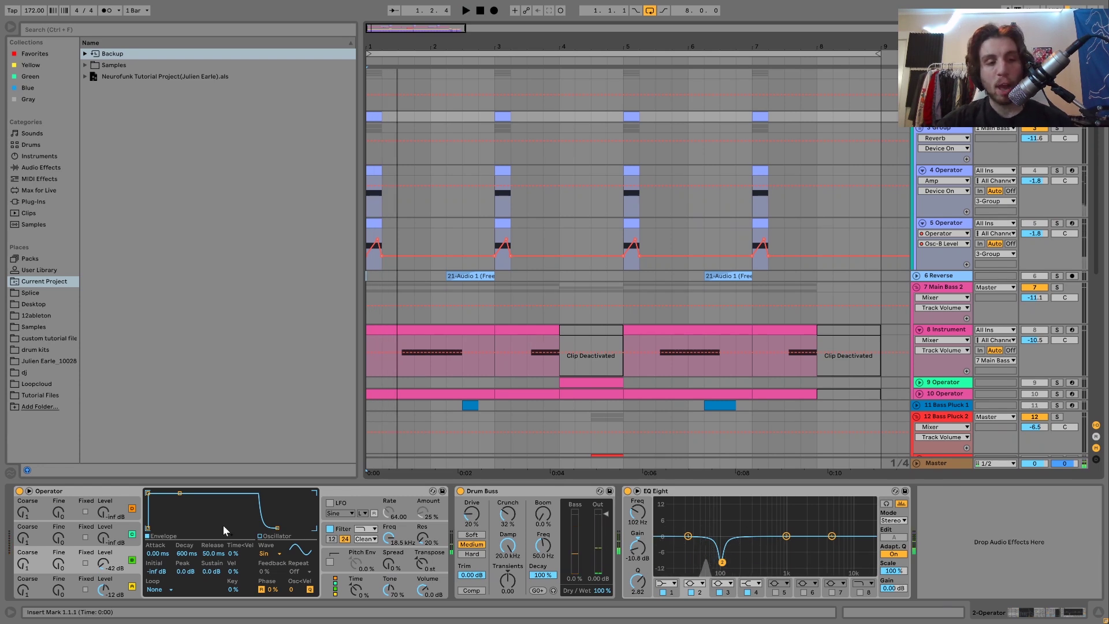
# Step: Switch off oscillator B in the 2 Operator synth, play the sound without it, re-enable the oscillator, and show the filter settings
pyautogui.click(120, 562)
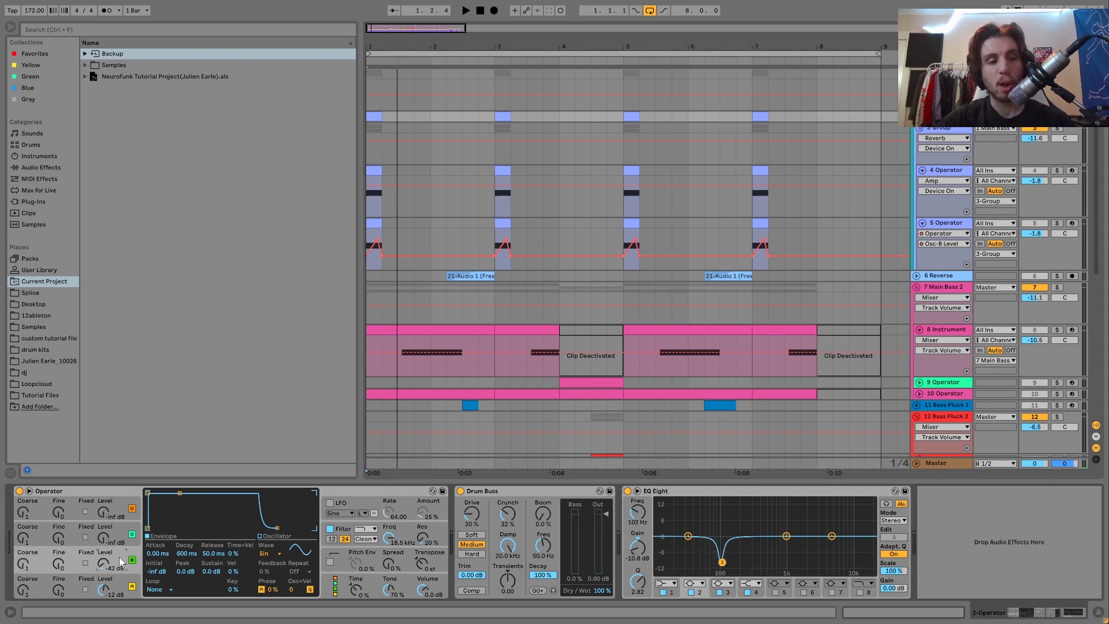
pyautogui.click(131, 561)
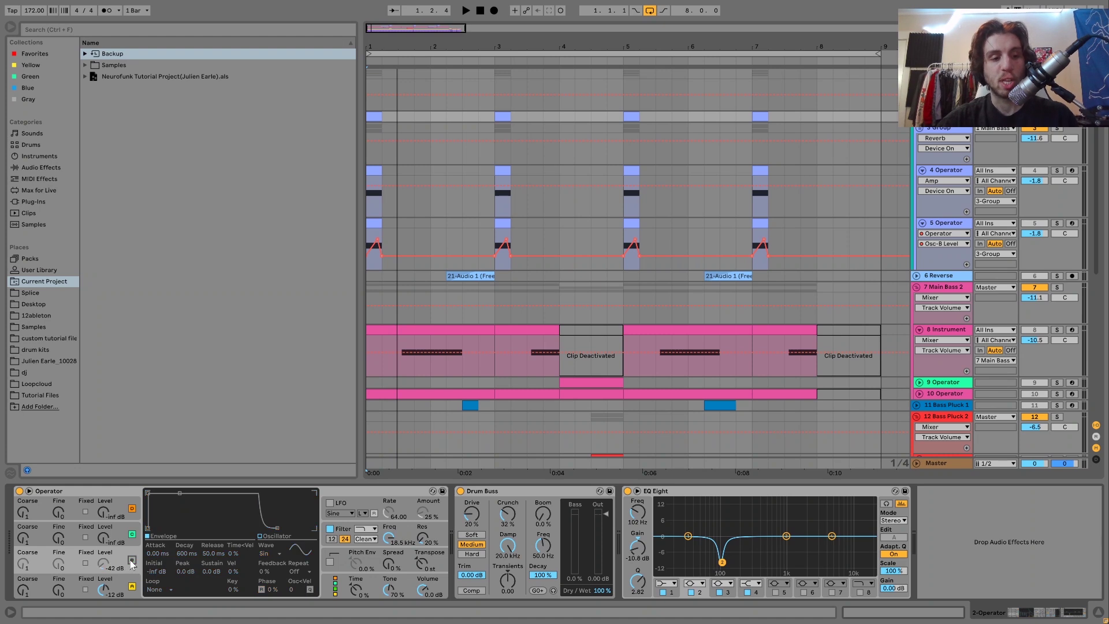
pyautogui.press('space')
pyautogui.click(132, 560)
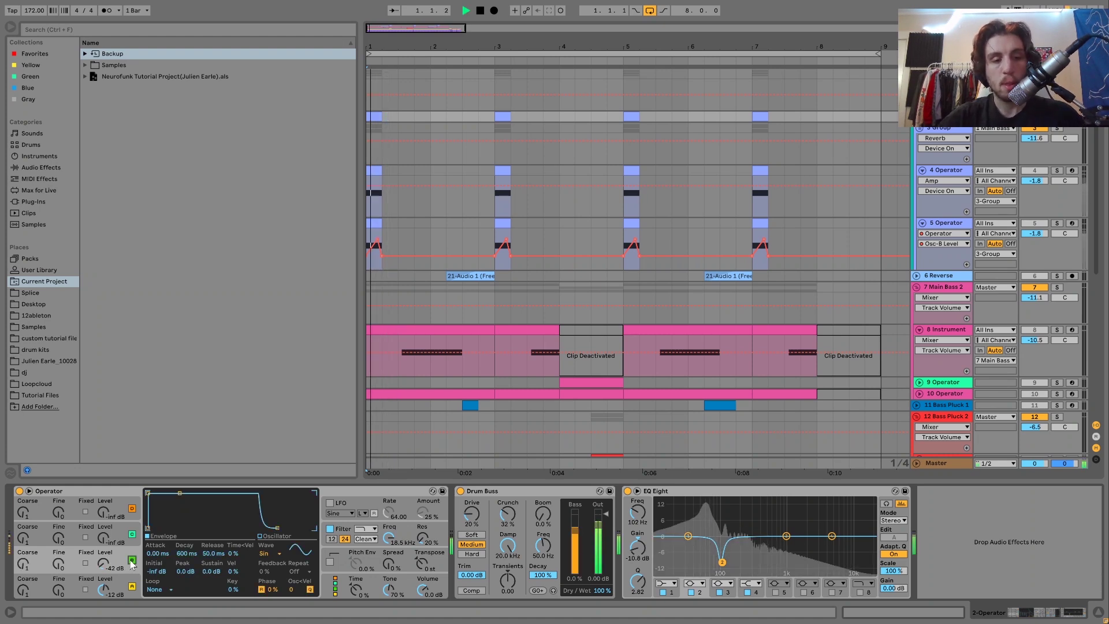
pyautogui.click(343, 535)
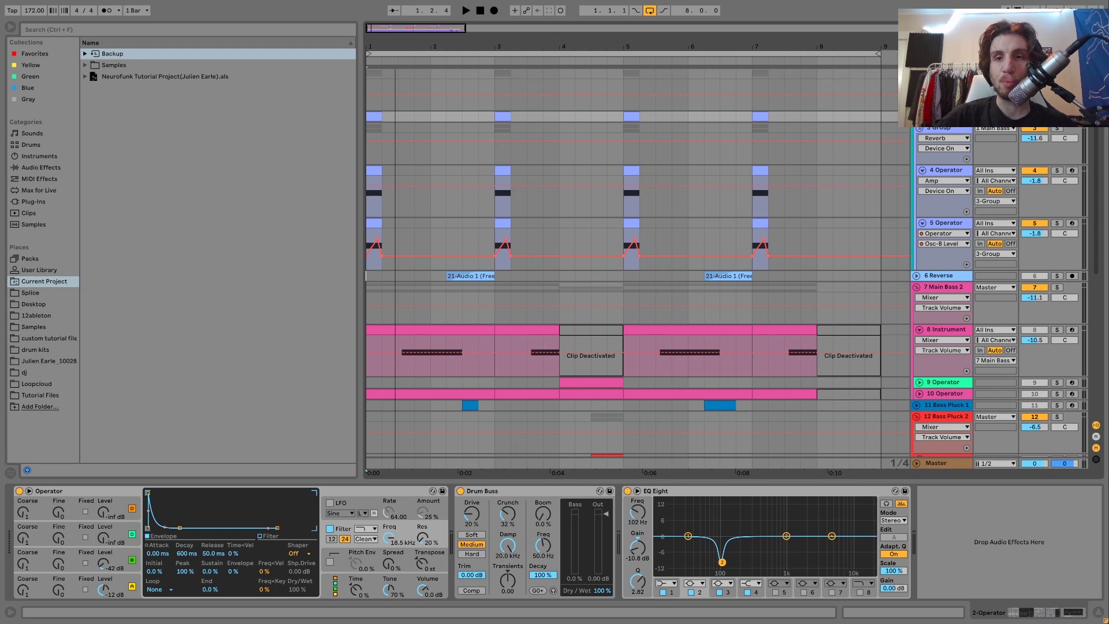
# Step: Show the 1 Main Bass 1 effects, bypass the Compressor and Saturator, play the sound, and undo both bypasses for comparison
pyautogui.click(944, 73)
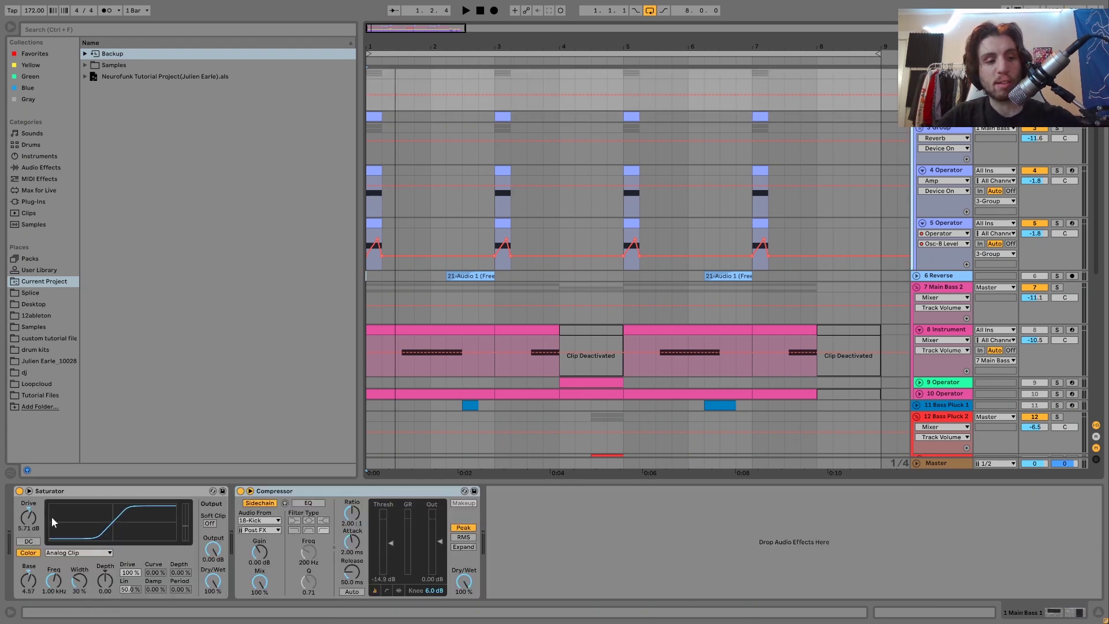
pyautogui.click(241, 491)
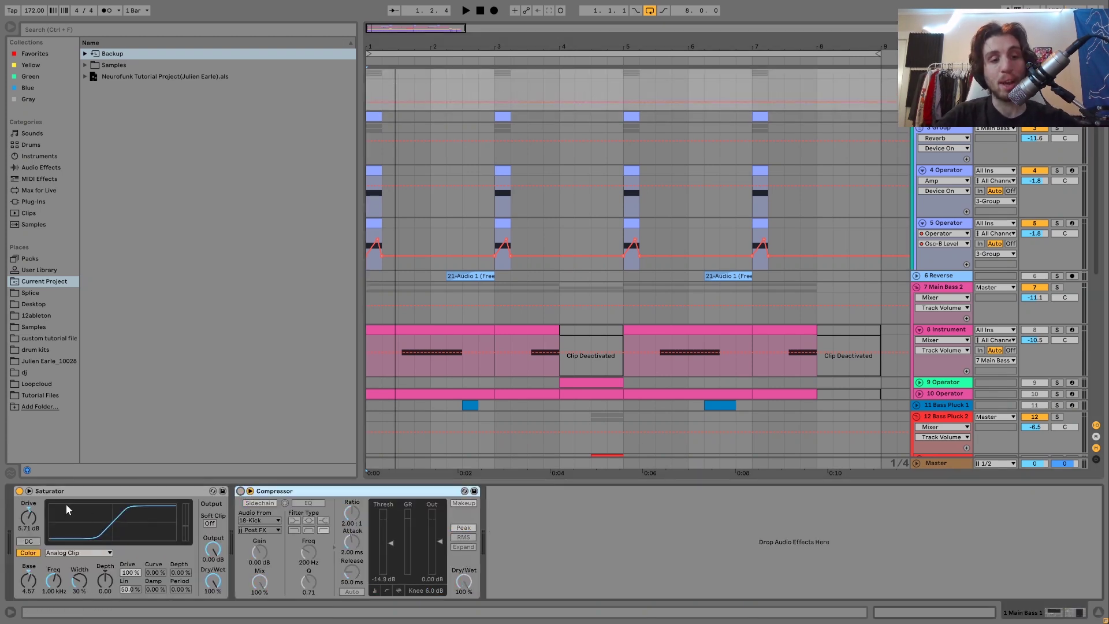
pyautogui.click(20, 491)
pyautogui.press('space')
pyautogui.hotkey('ctrl', 'z')
pyautogui.hotkey('ctrl', 'z')
pyautogui.press('space')
pyautogui.press('space')
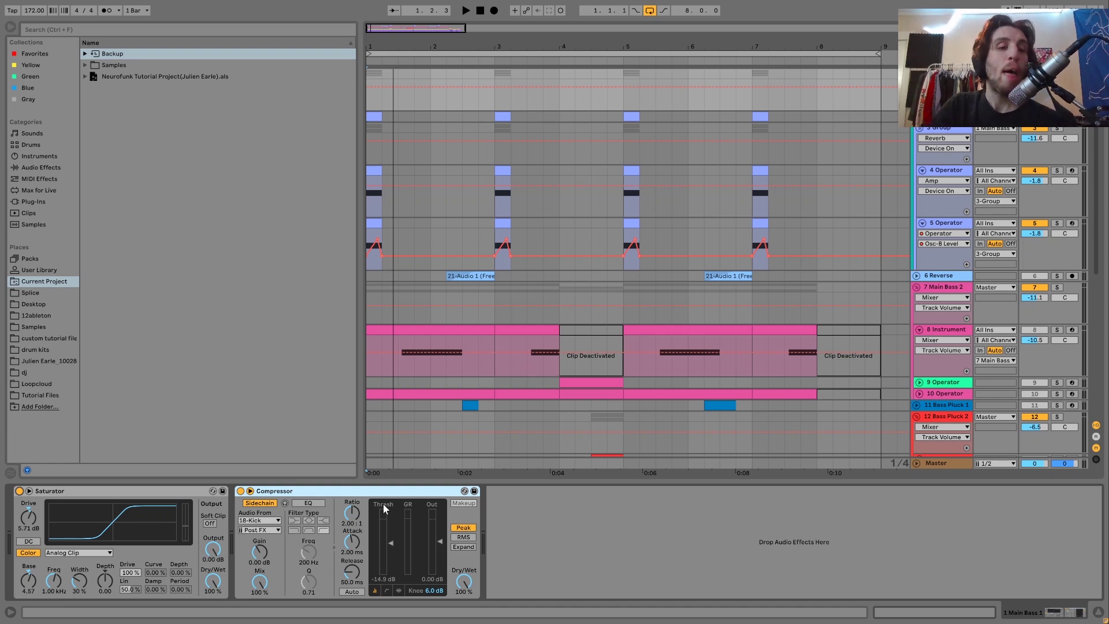
# Step: Solo the 6 Reverse track and play it from its first clip at 2.2.1
pyautogui.click(1058, 276)
pyautogui.click(477, 276)
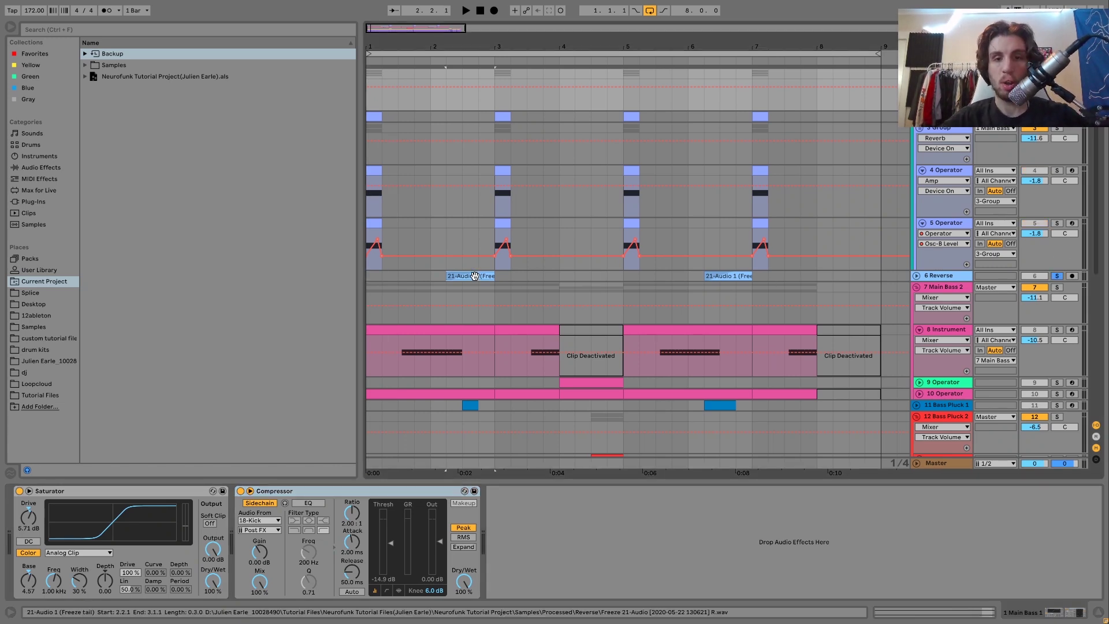
pyautogui.press('space')
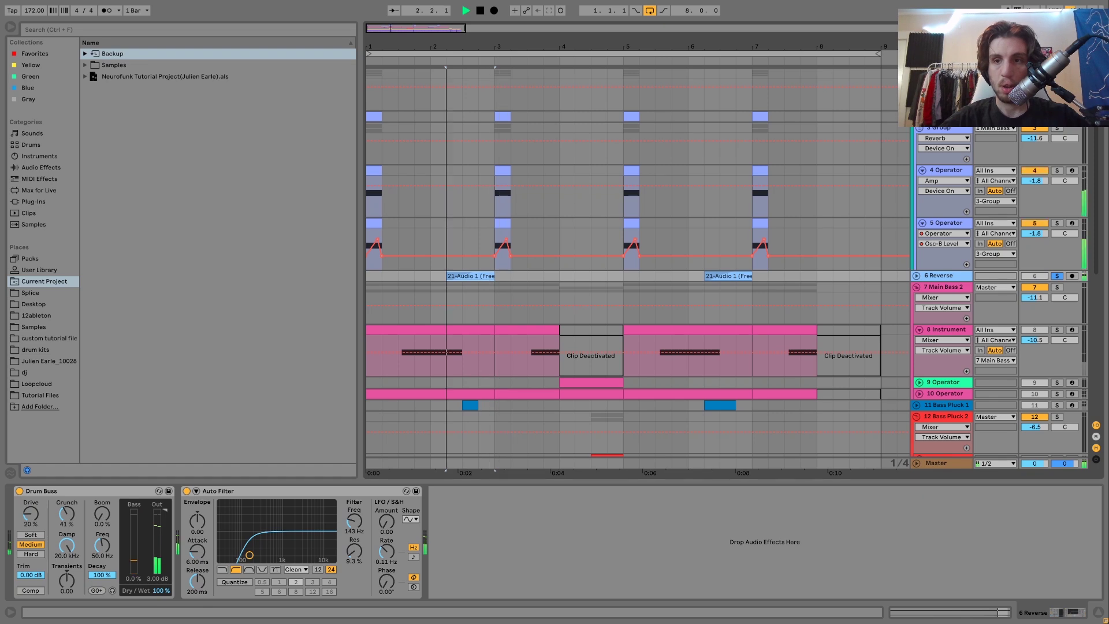
pyautogui.press('space')
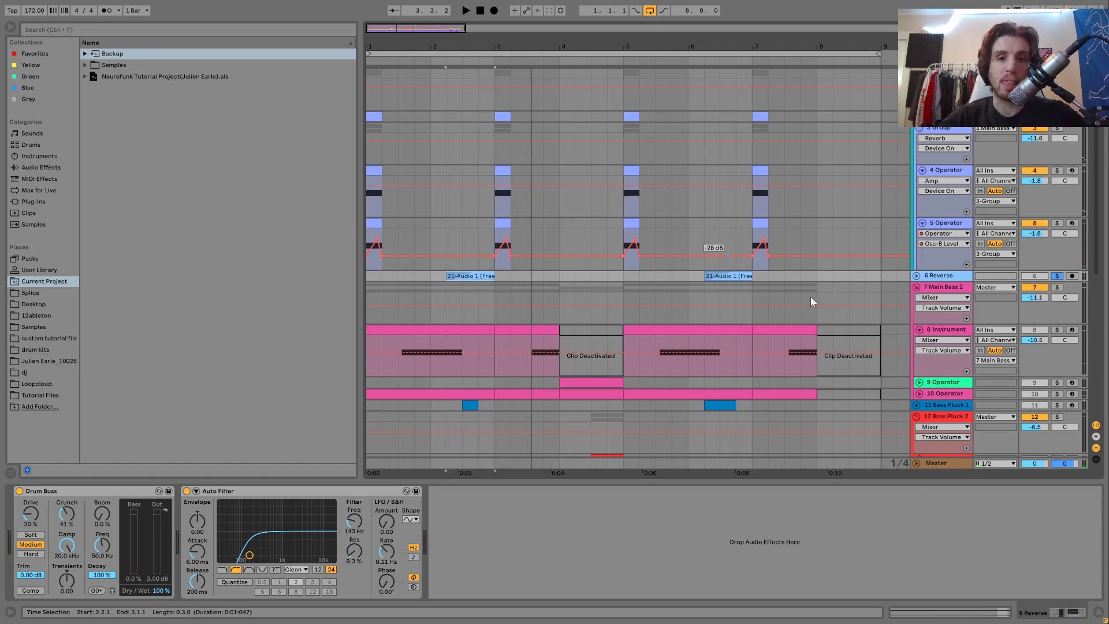
# Step: Insert an audio track below 6 Reverse and place the project's recorded sample 21-Audio 0001 on it at bar 3
pyautogui.click(938, 278)
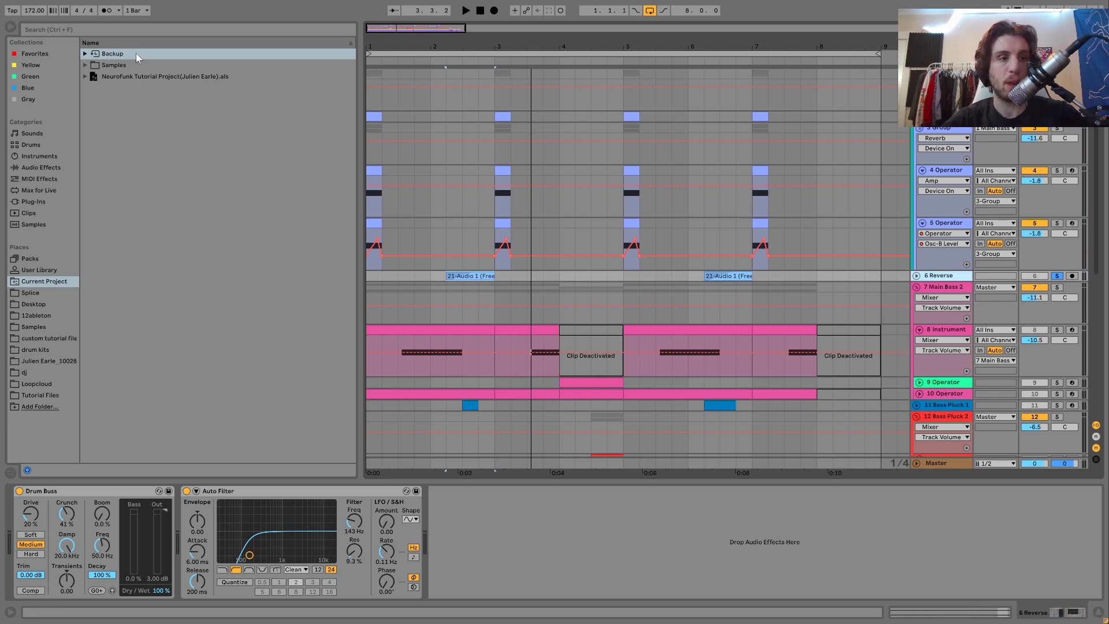
pyautogui.hotkey('ctrl', 't')
pyautogui.click(104, 65)
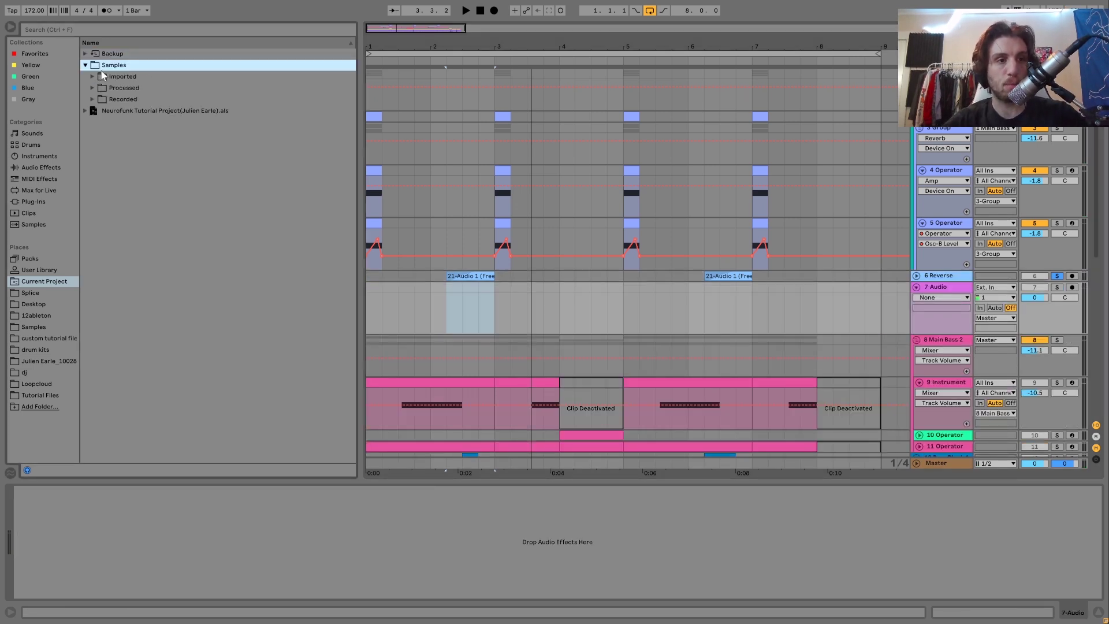
pyautogui.click(96, 99)
pyautogui.click(92, 100)
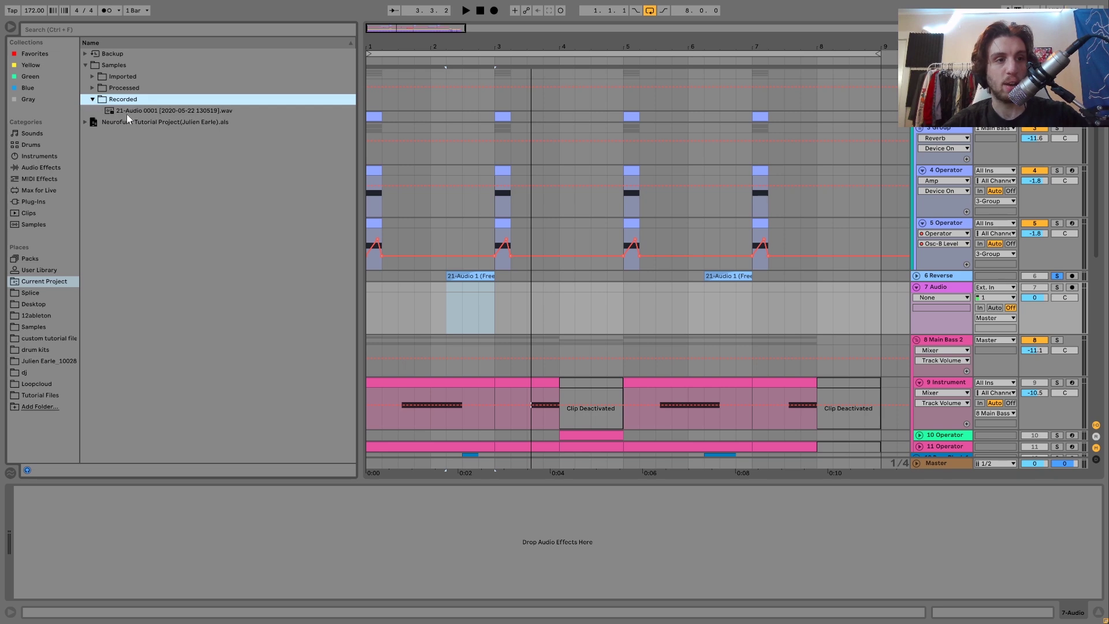
pyautogui.click(127, 112)
pyautogui.moveTo(128, 117); pyautogui.dragTo(499, 306)
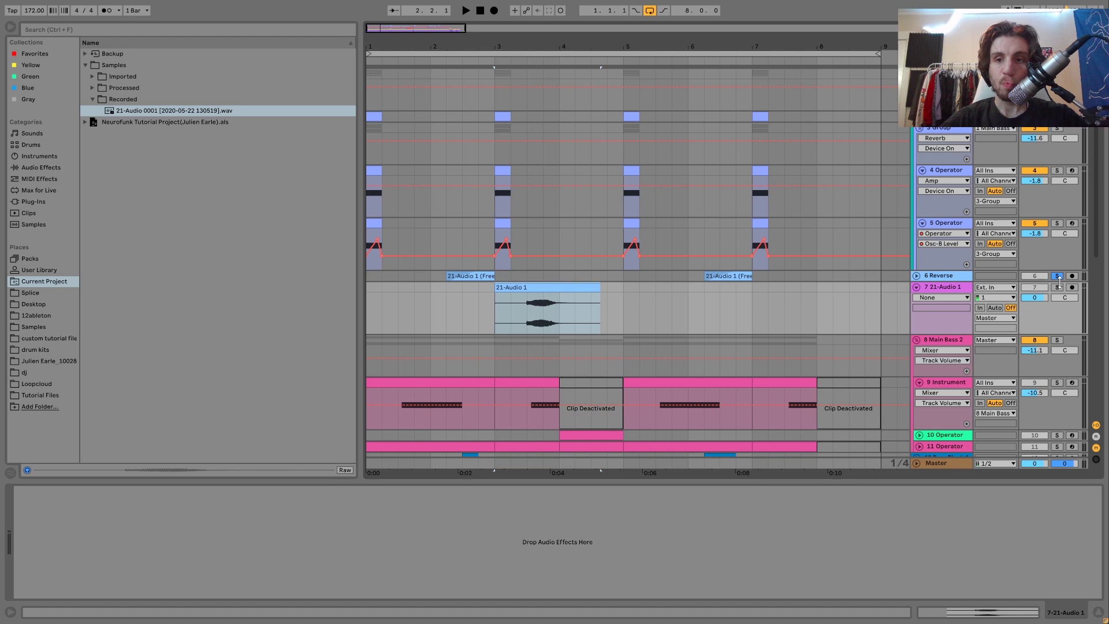
# Step: Solo the 21-Audio 1 track, turn off the clip's warping, trim the sample to 0:00:696–0:00:883, and play it
pyautogui.click(1057, 288)
pyautogui.doubleClick(559, 287)
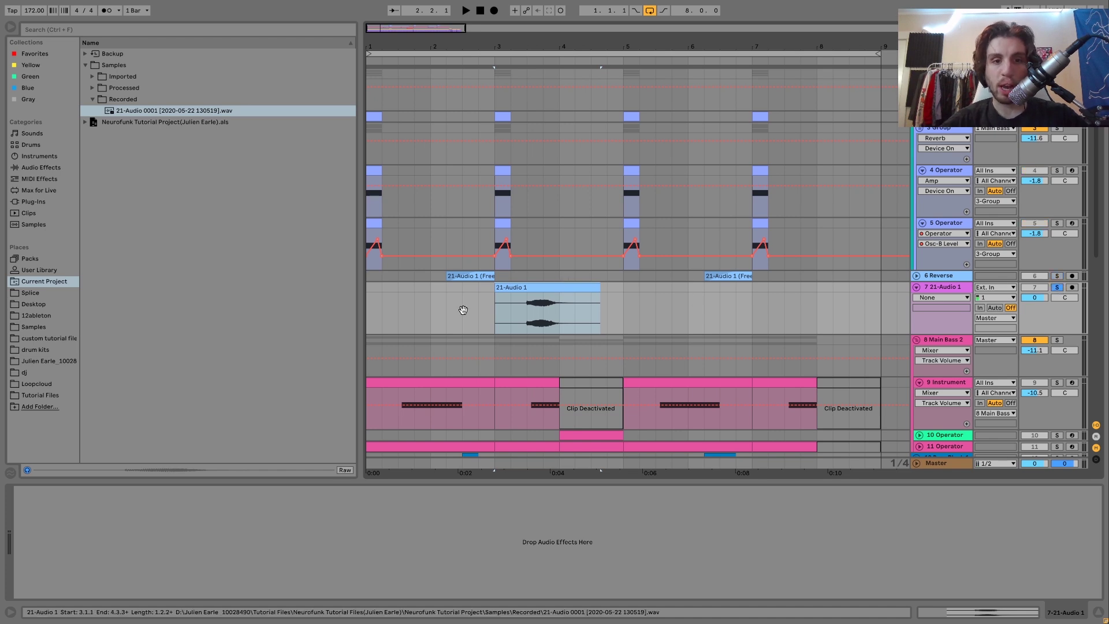
pyautogui.click(133, 382)
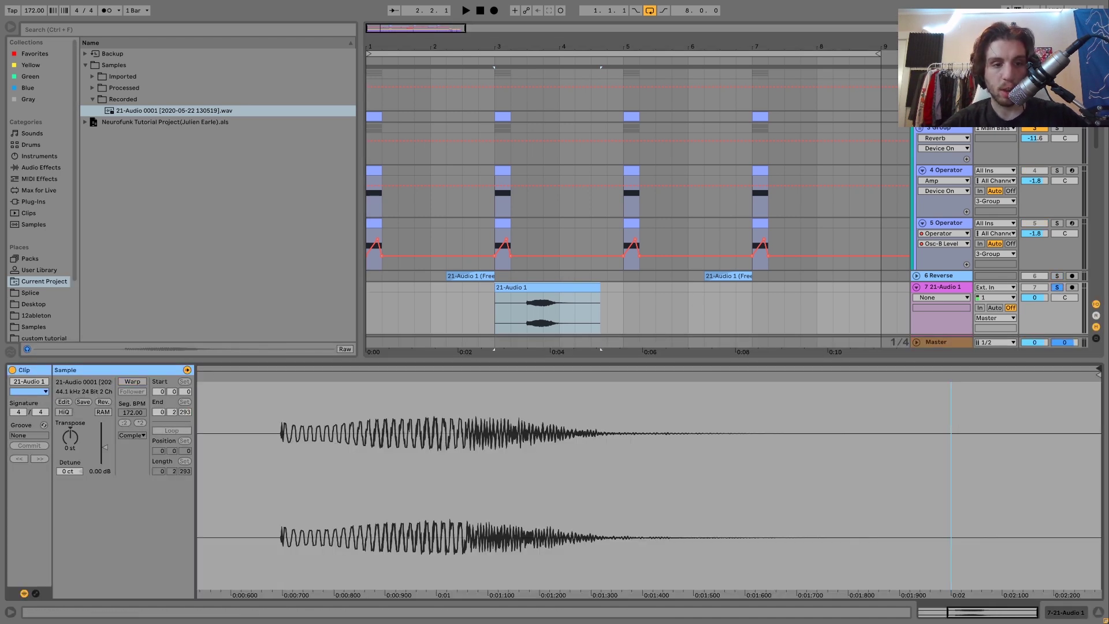
pyautogui.moveTo(202, 376); pyautogui.dragTo(474, 407)
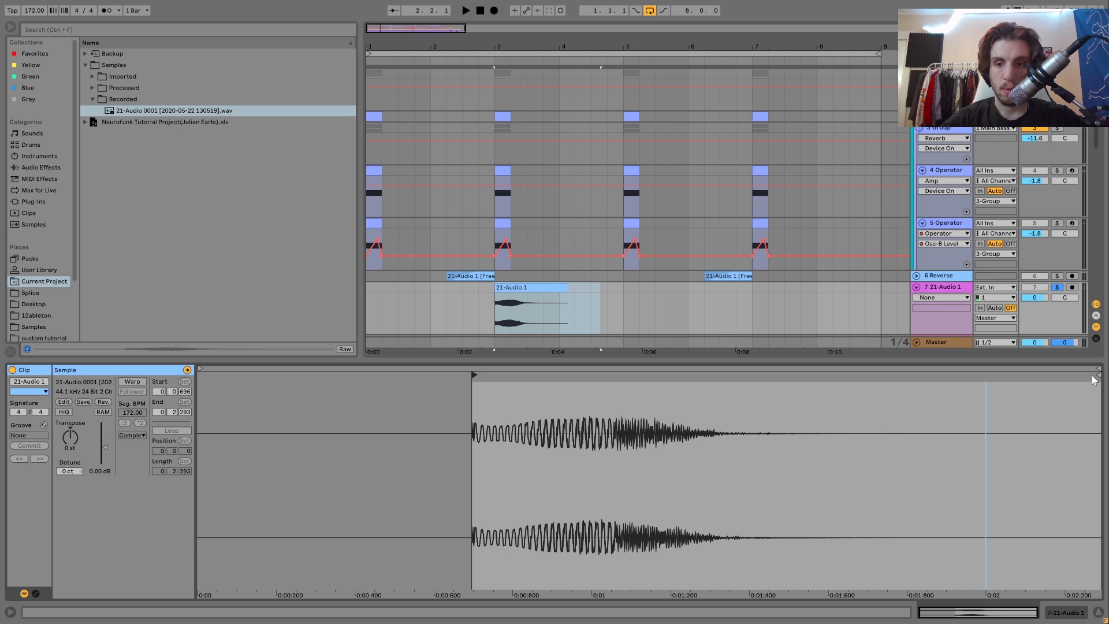
pyautogui.moveTo(1092, 380)
pyautogui.mouseDown()
pyautogui.moveTo(713, 398)
pyautogui.moveTo(546, 420)
pyautogui.mouseUp()
pyautogui.press('space')
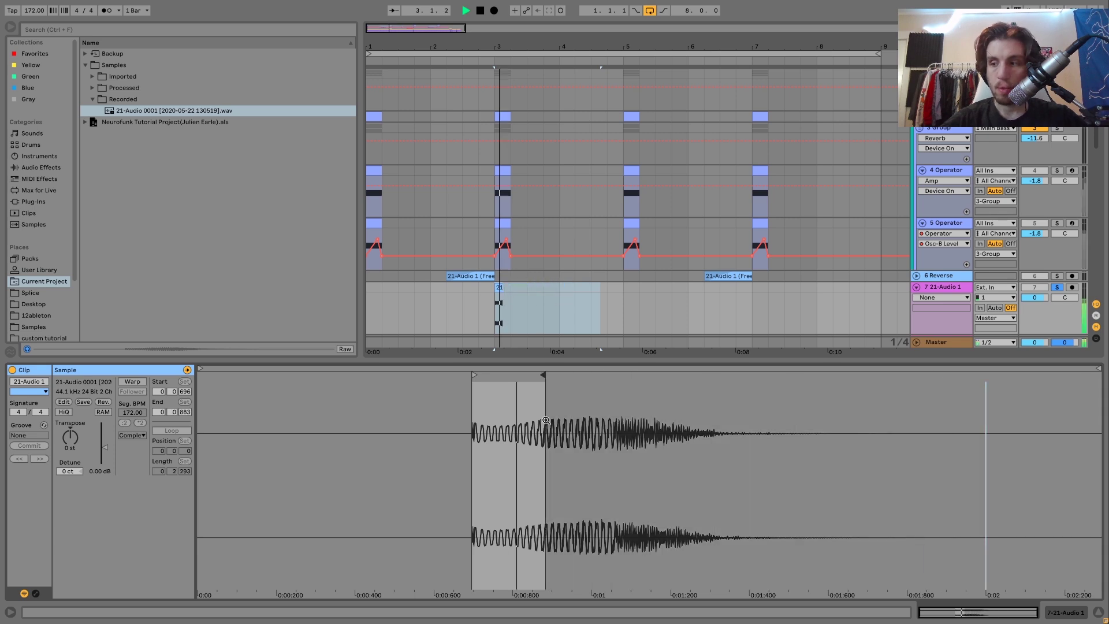
pyautogui.press('space')
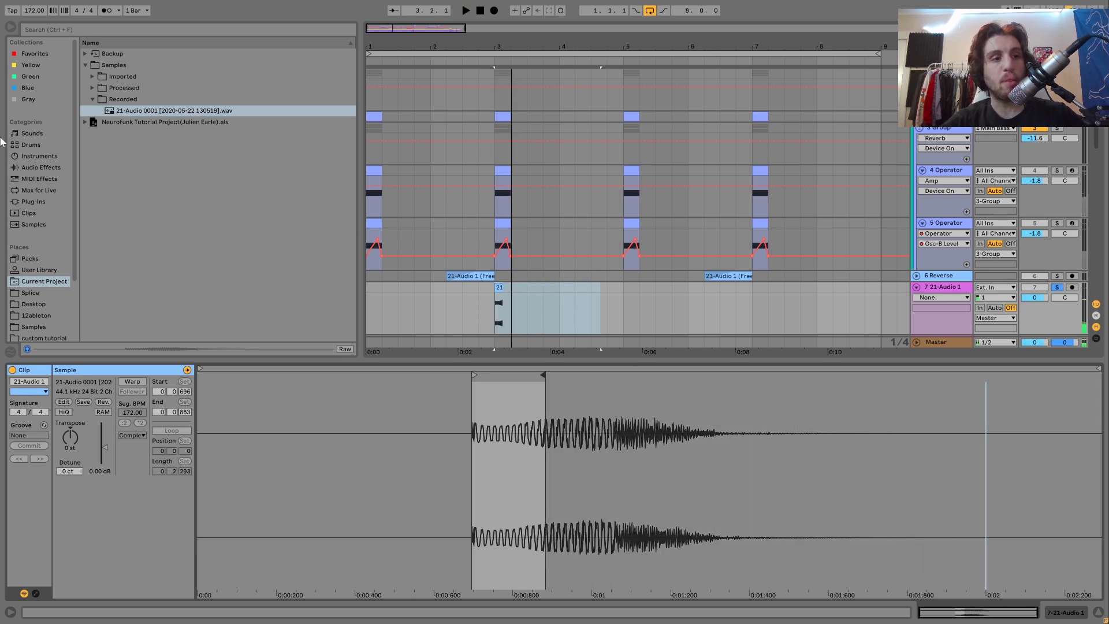
# Step: Add a Reverb to the 21-Audio 1 track with 100% Dry/Wet and a 25.4 s Decay Time, and play it
pyautogui.click(47, 167)
pyautogui.scroll(-8, 166, 244)
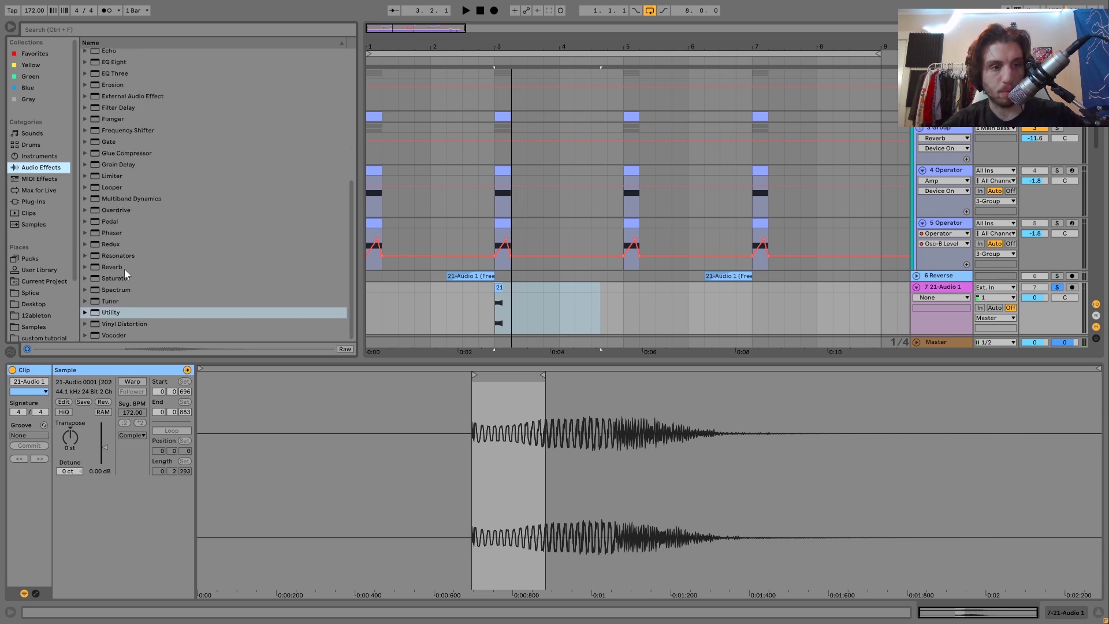
pyautogui.click(110, 267)
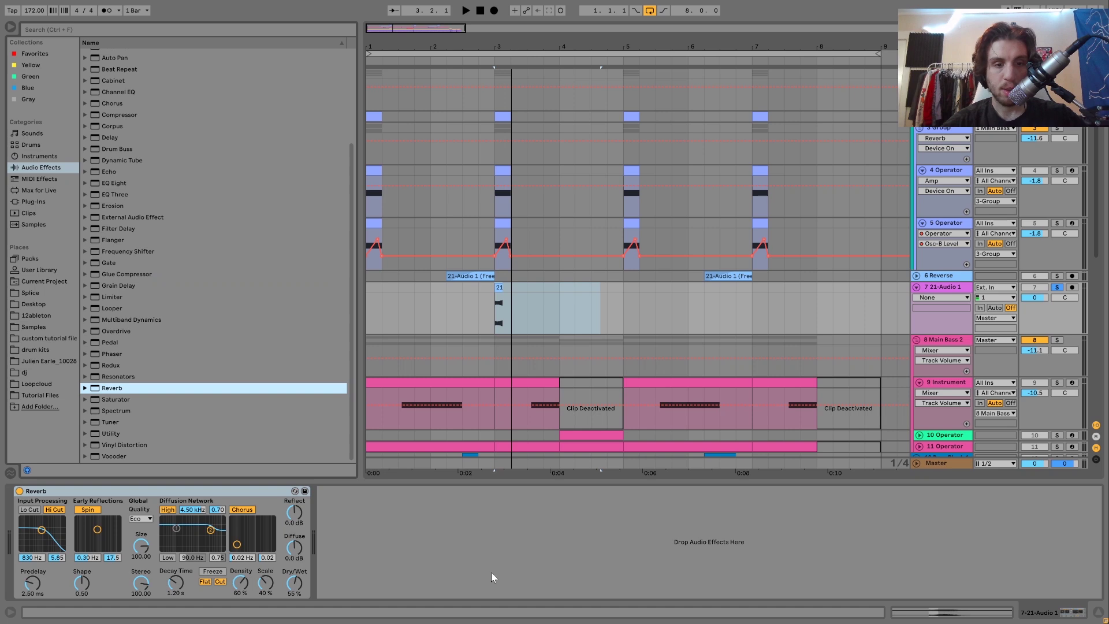
pyautogui.click(294, 593)
pyautogui.moveTo(178, 593); pyautogui.dragTo(176, 572)
pyautogui.press('space')
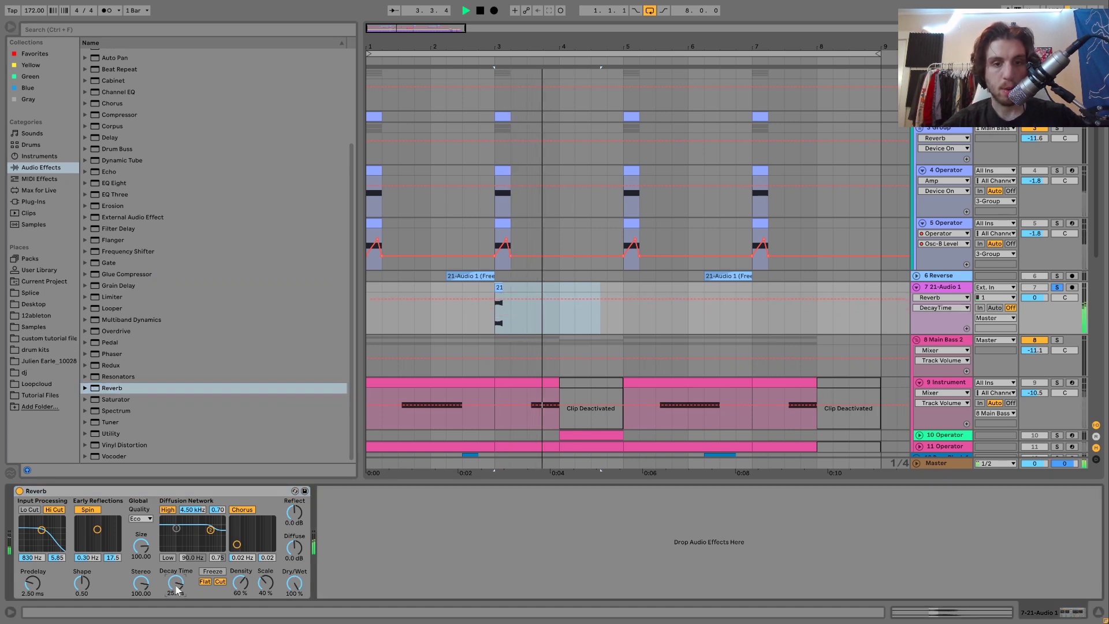
# Step: Turn off the Reverb's input Hi Cut, stop playback, and delete the 21-Audio 1 track
pyautogui.click(56, 509)
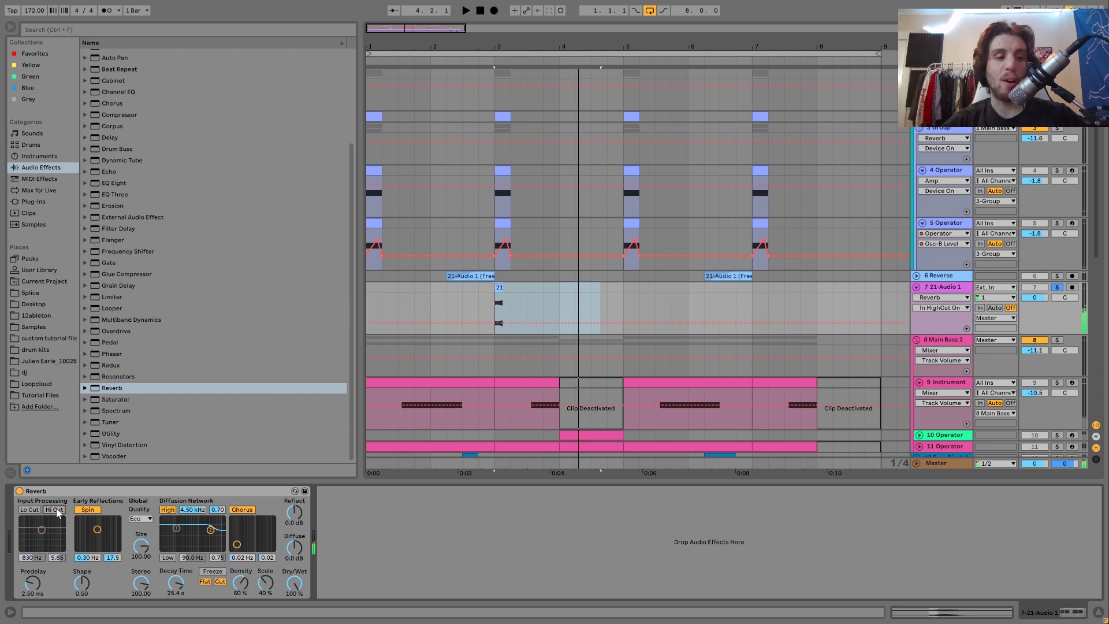
pyautogui.press('space')
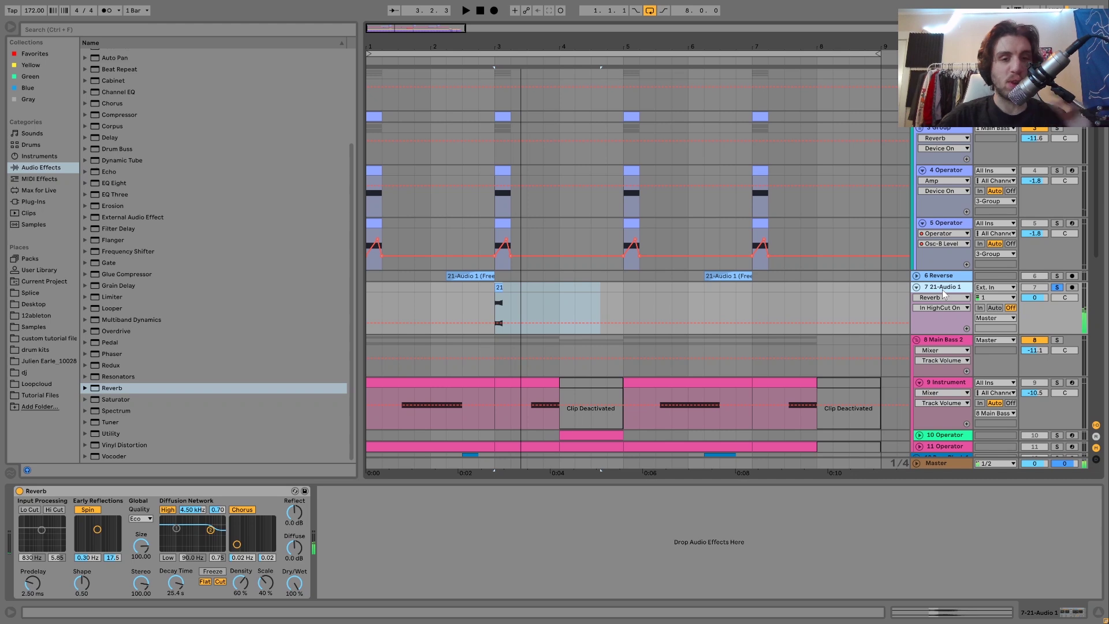
pyautogui.press('Delete')
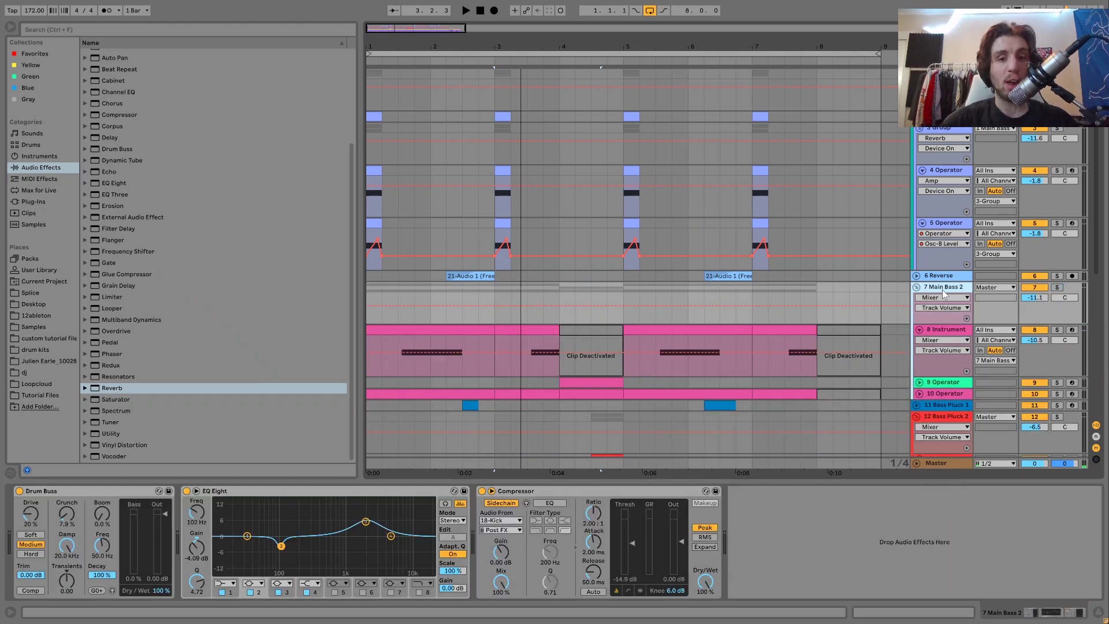
# Step: Solo the 6 Reverse track and play it from its second clip at 6.2.1
pyautogui.click(917, 276)
pyautogui.click(917, 277)
pyautogui.click(1057, 277)
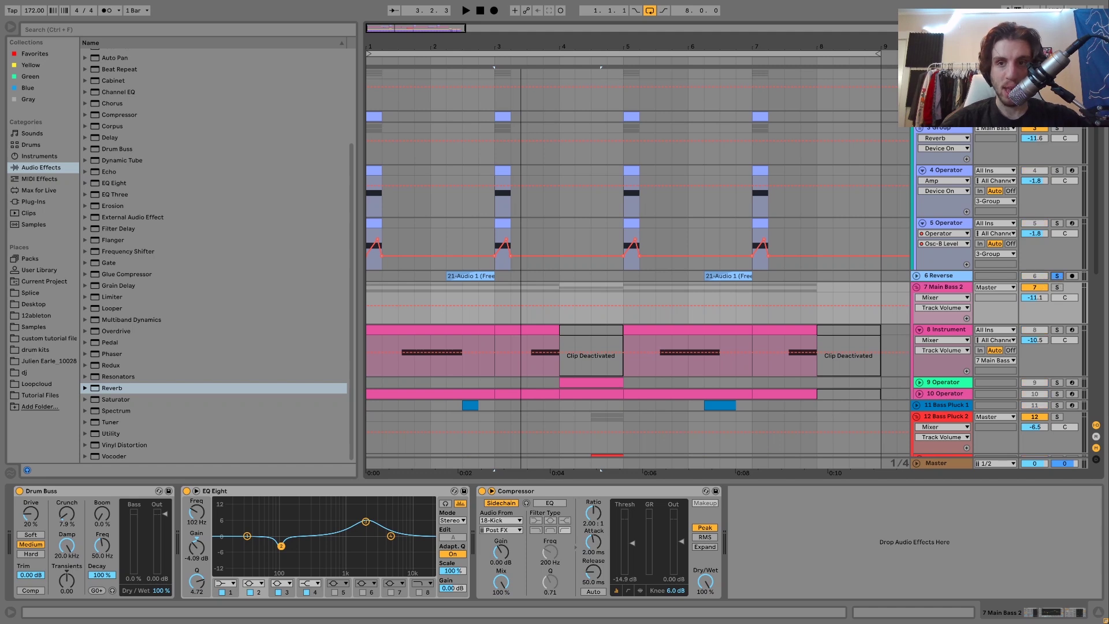
pyautogui.click(731, 276)
pyautogui.press('space')
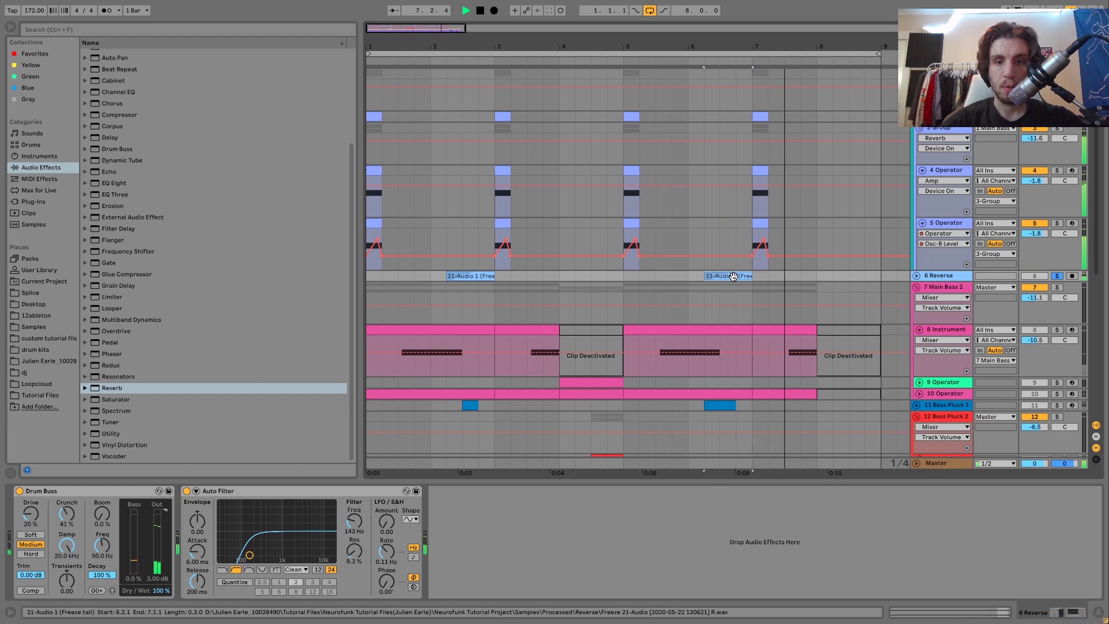
pyautogui.press('space')
pyautogui.press('space')
pyautogui.press('space')
# Step: Unsolo 6 Reverse and play the full arrangement from bar 6 to hear the reverse in context
pyautogui.click(1056, 276)
pyautogui.click(686, 275)
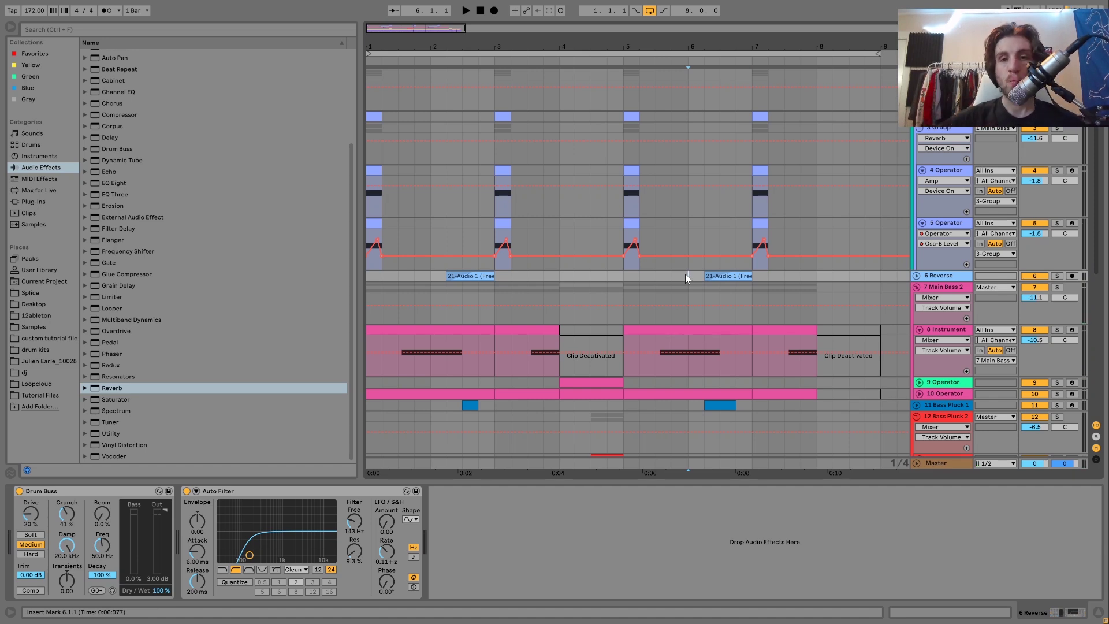
pyautogui.press('space')
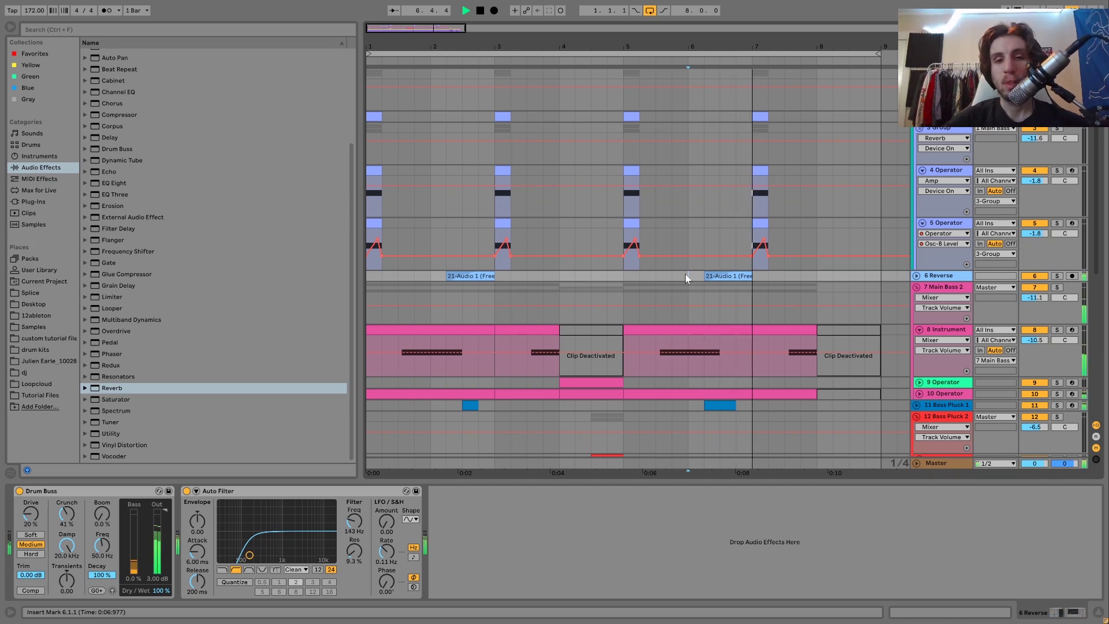
pyautogui.press('space')
# Step: Solo the 7 Main Bass 2 group and play it from bar 1
pyautogui.click(1057, 287)
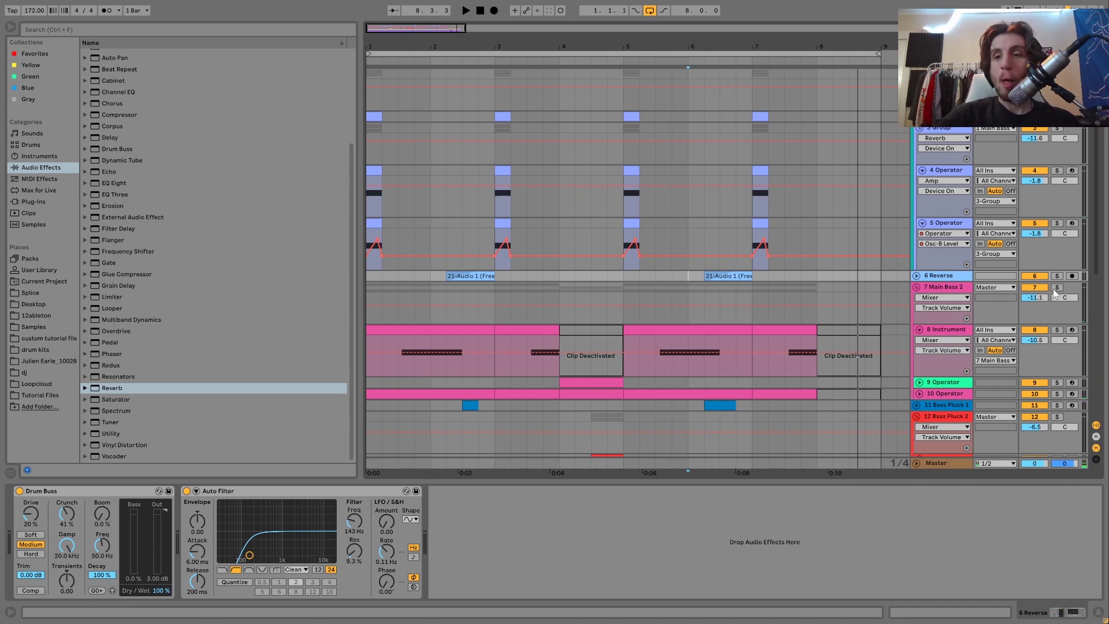
pyautogui.click(369, 288)
pyautogui.press('space')
pyautogui.scroll(-2, 369, 289)
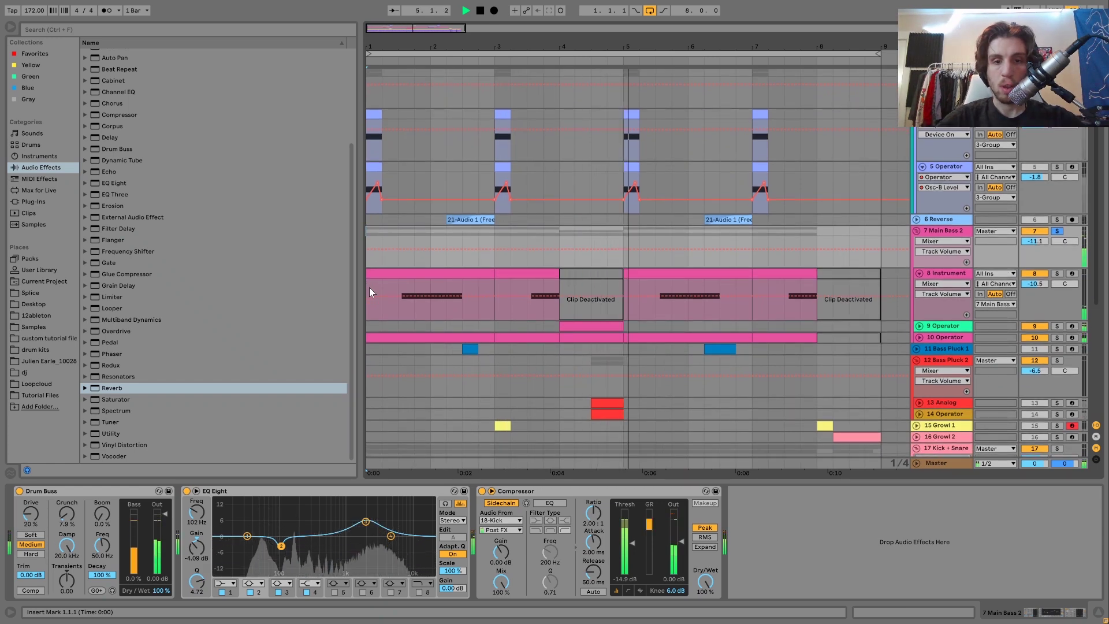
pyautogui.press('space')
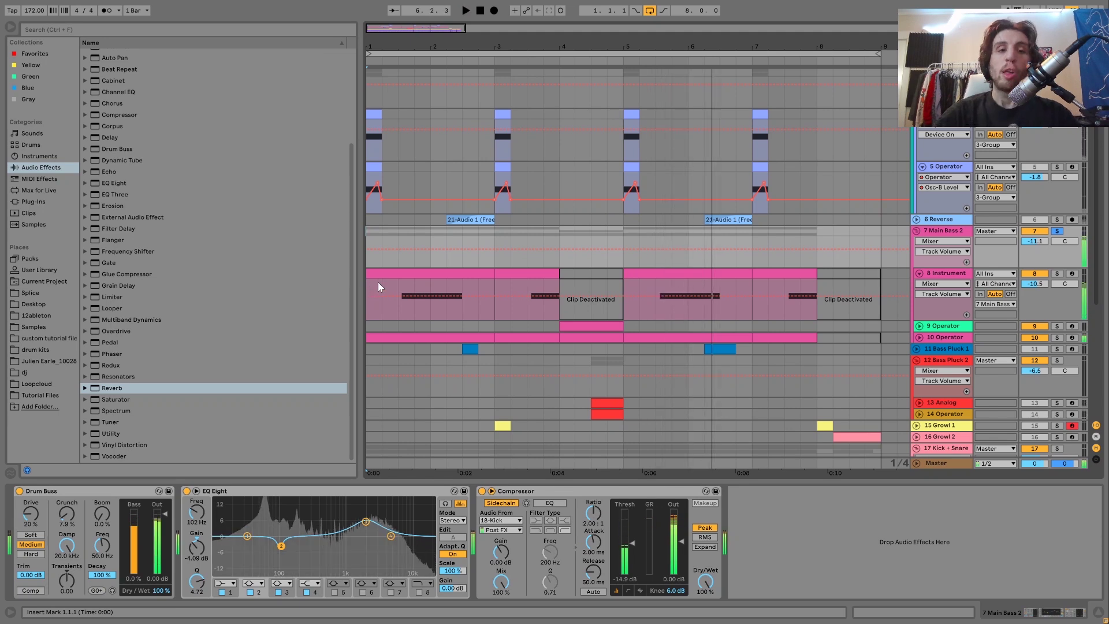
pyautogui.press('space')
pyautogui.press('space')
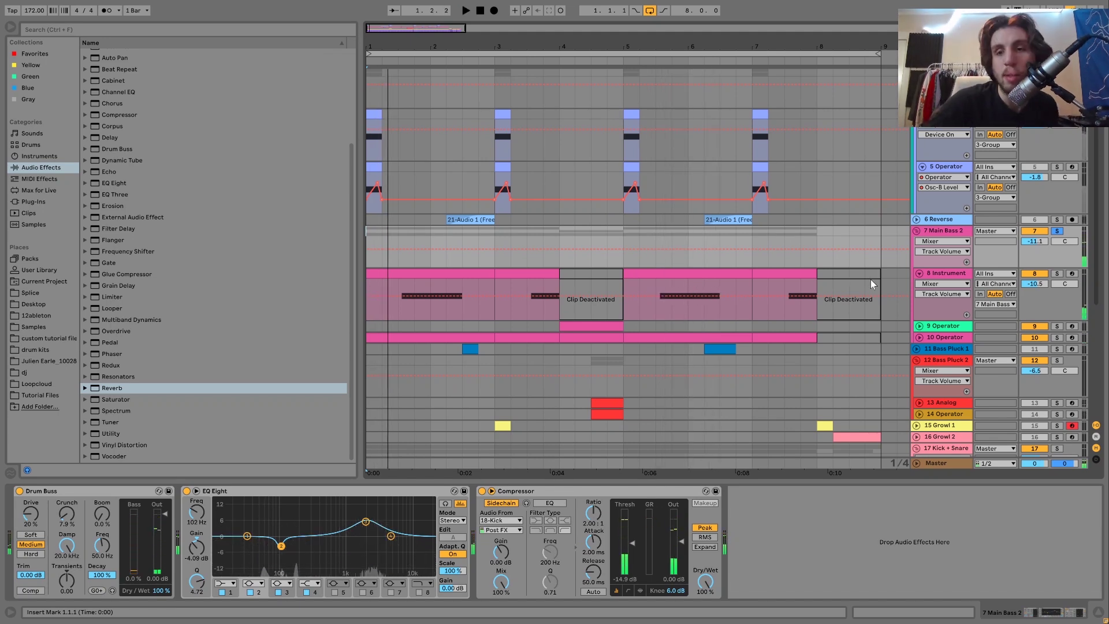
# Step: Replace the 7 Main Bass 2 solo with a solo on 8 Instrument, show that track's device chain, and play it back
pyautogui.click(1055, 232)
pyautogui.press('space')
pyautogui.press('space')
pyautogui.click(1057, 273)
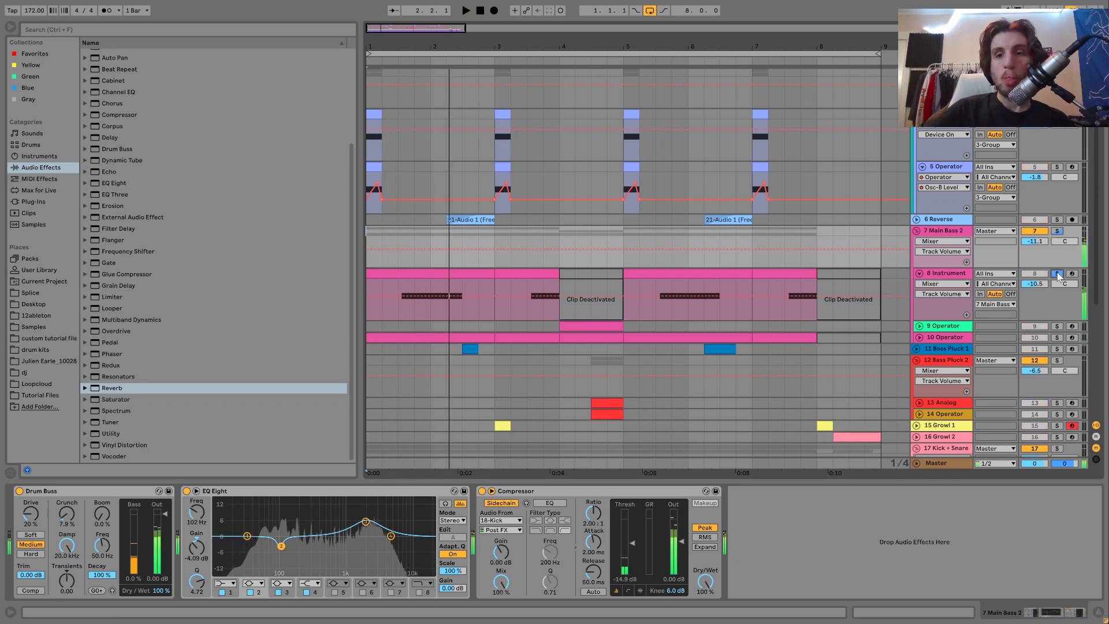
pyautogui.click(949, 273)
pyautogui.press('space')
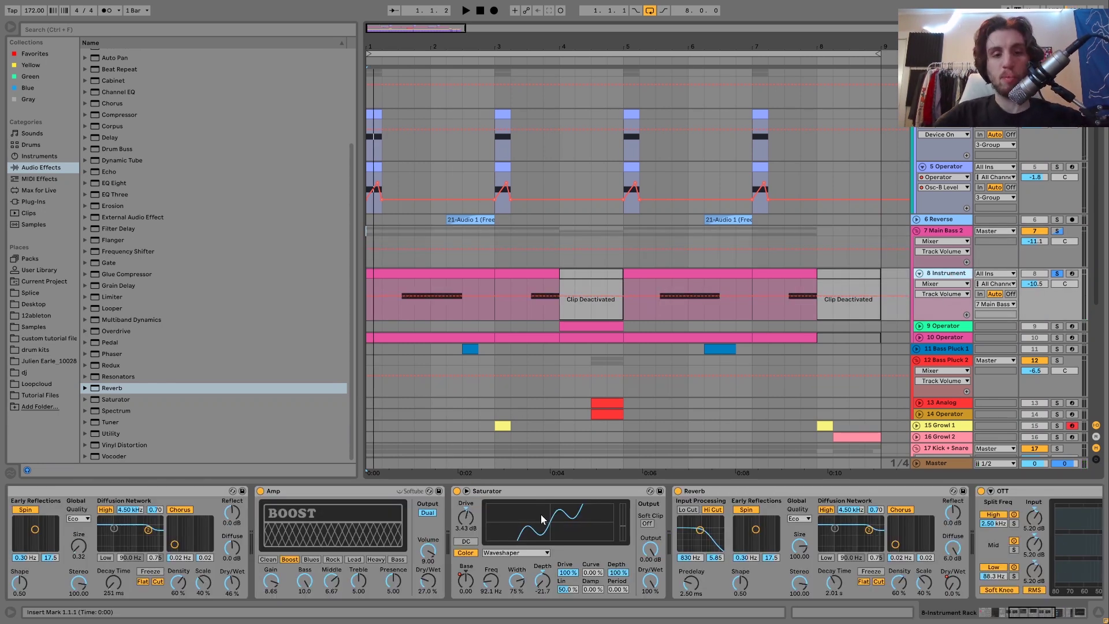
# Step: Show the start of the 8 Instrument device chain and play the soloed track from bar 1
pyautogui.hscroll(-5, 509, 561)
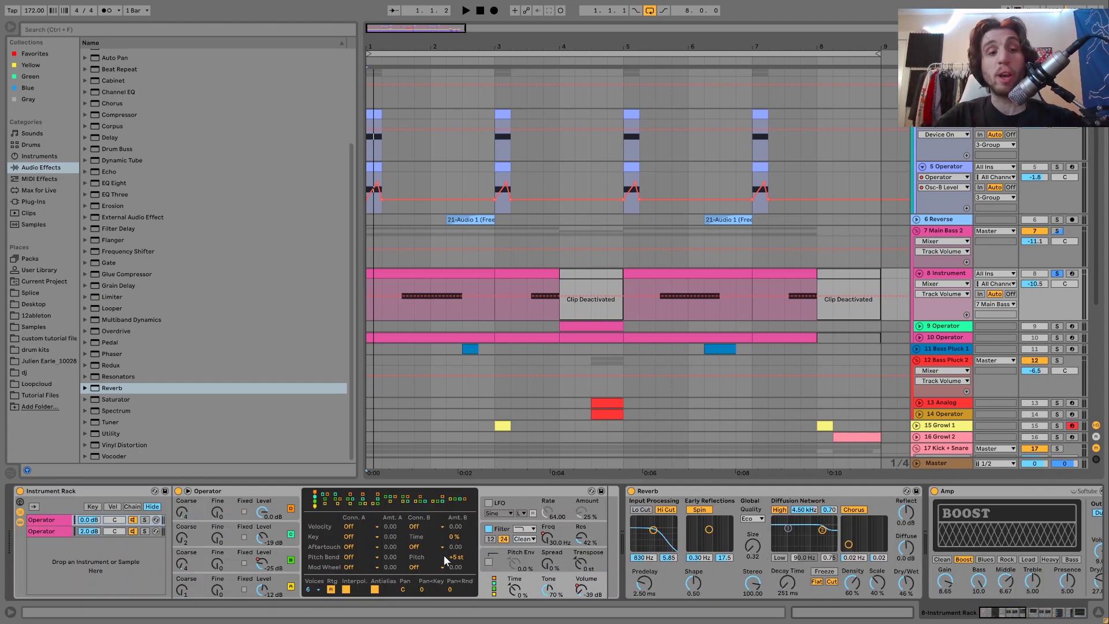
pyautogui.press('space')
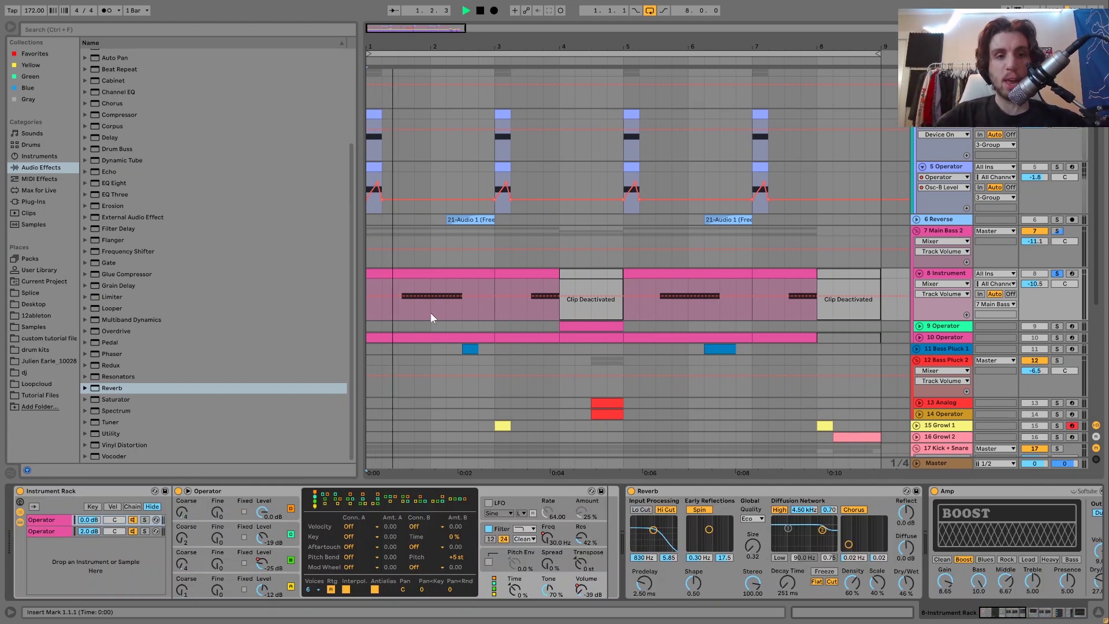
pyautogui.press('space')
pyautogui.press('space')
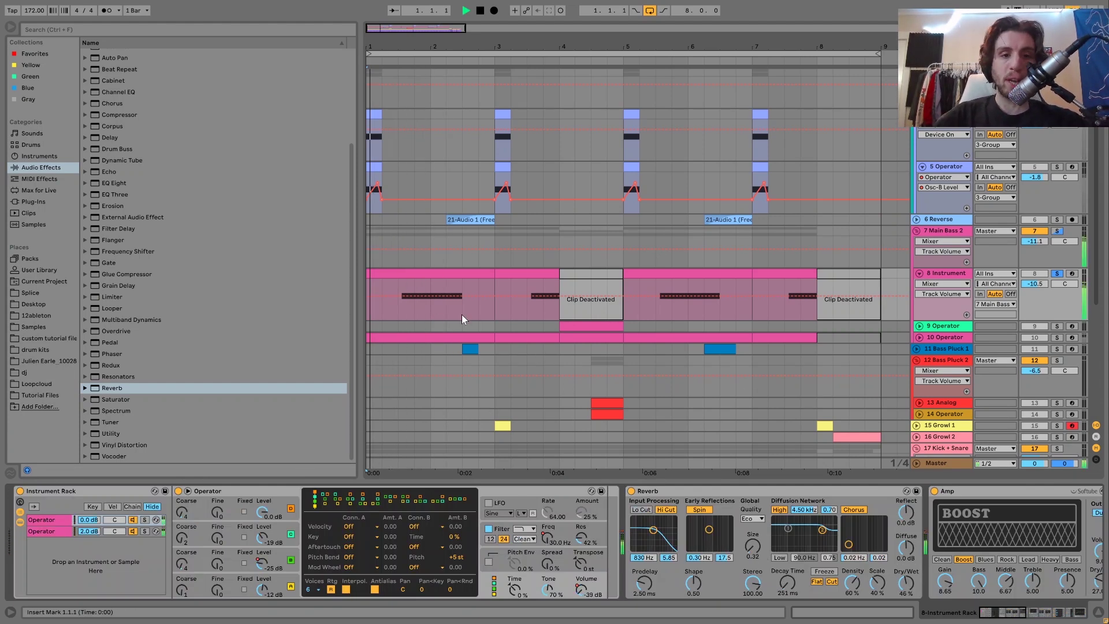
pyautogui.press('space')
# Step: Play the soloed 10 Operator track, and unfold and solo 9 Operator to play its clip from 4.1.1
pyautogui.press('space')
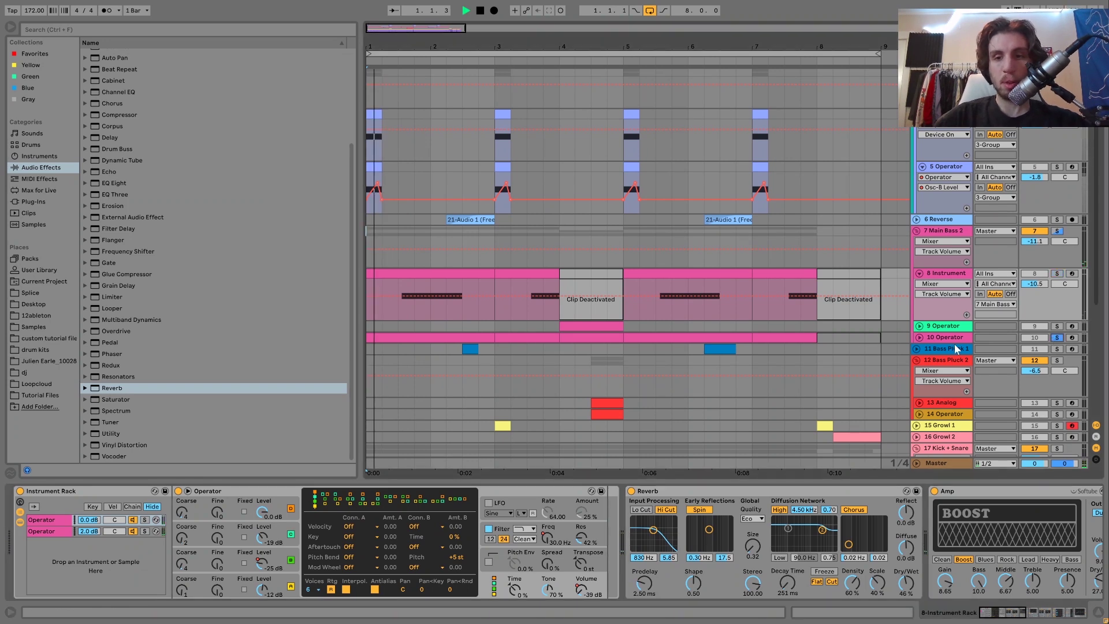
pyautogui.click(918, 325)
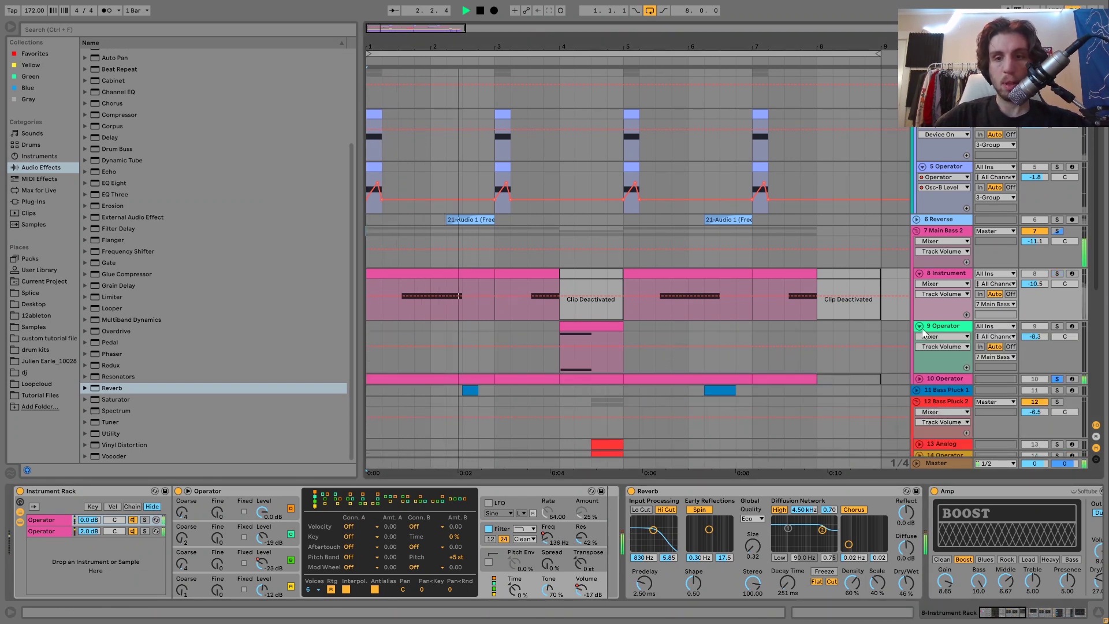
pyautogui.press('space')
pyautogui.click(1057, 326)
pyautogui.click(597, 327)
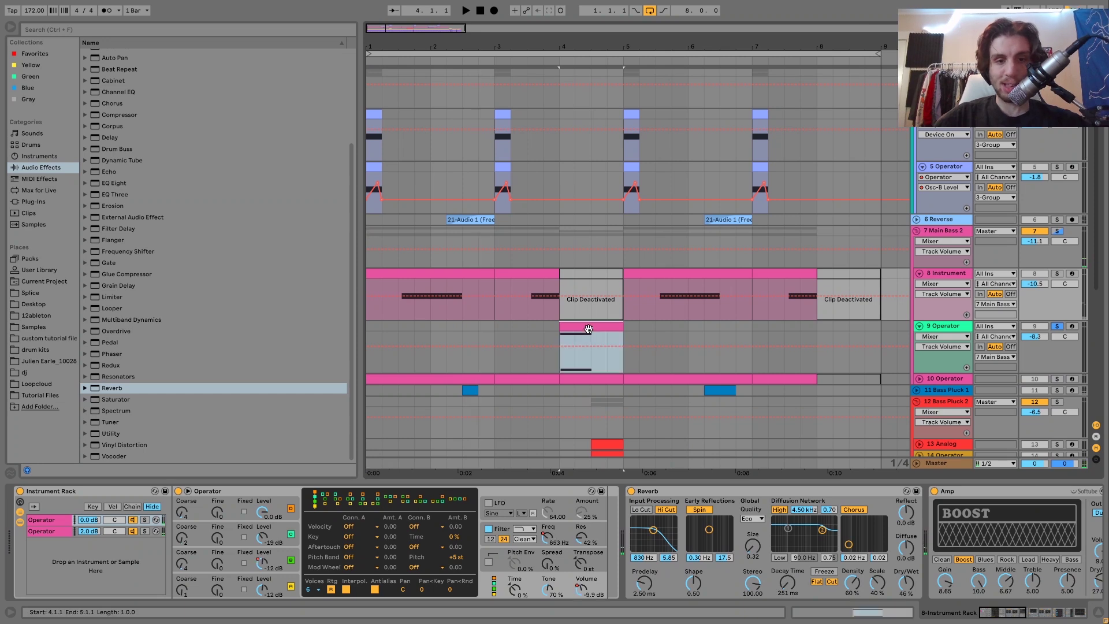
pyautogui.press('space')
pyautogui.press('space')
# Step: Solo 8 Instrument and play its first clip with each of the rack's two Operator chains soloed in turn
pyautogui.click(434, 277)
pyautogui.click(1057, 274)
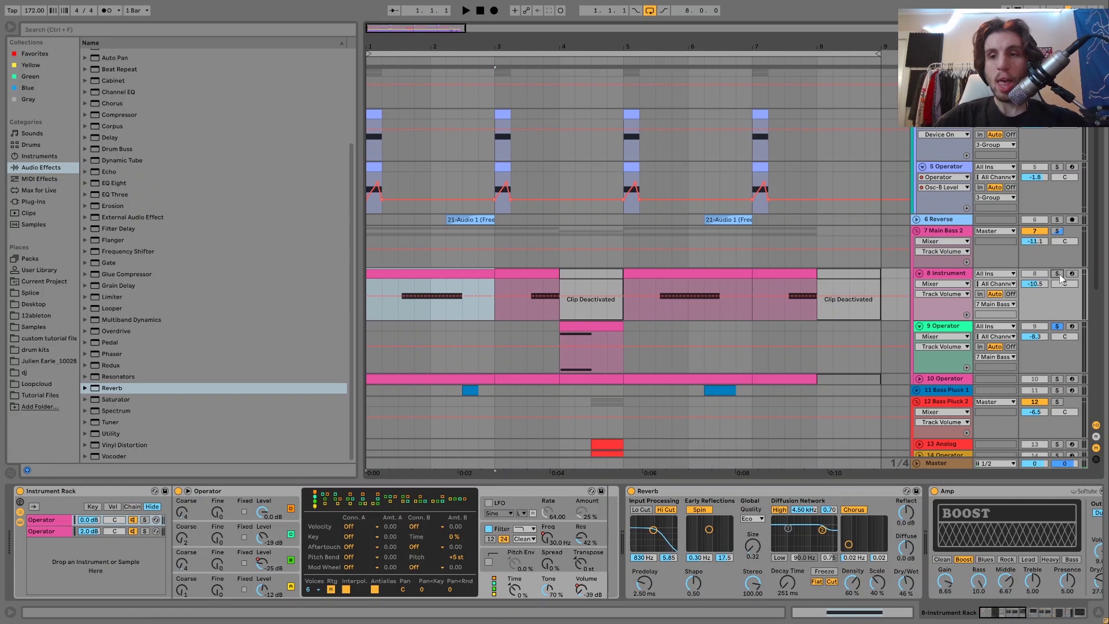
pyautogui.click(145, 520)
pyautogui.press('space')
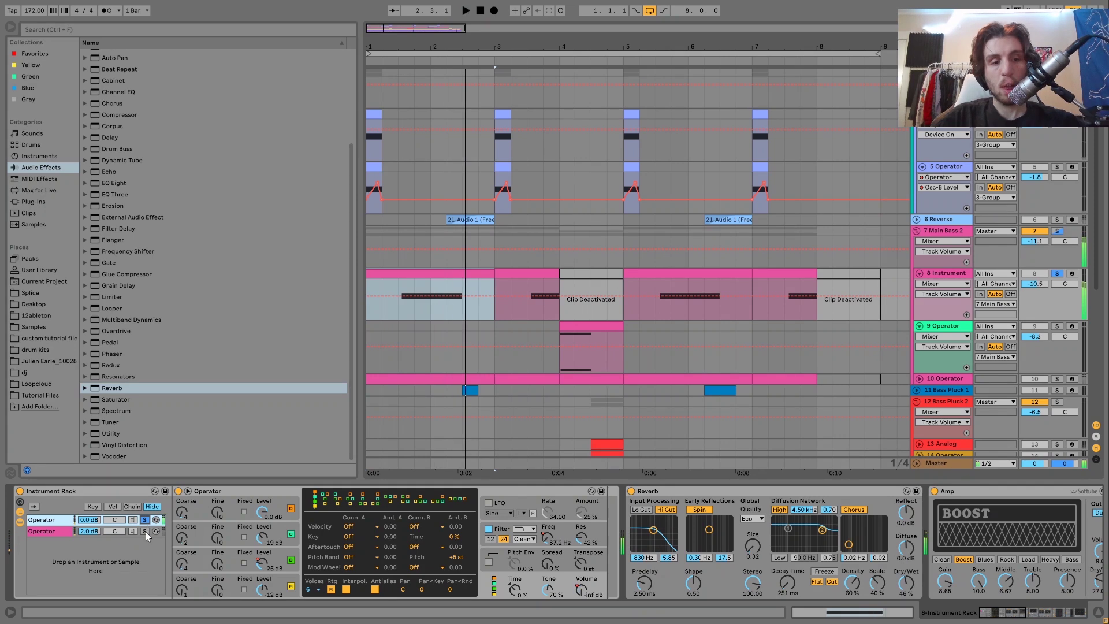
pyautogui.click(145, 531)
pyautogui.press('space')
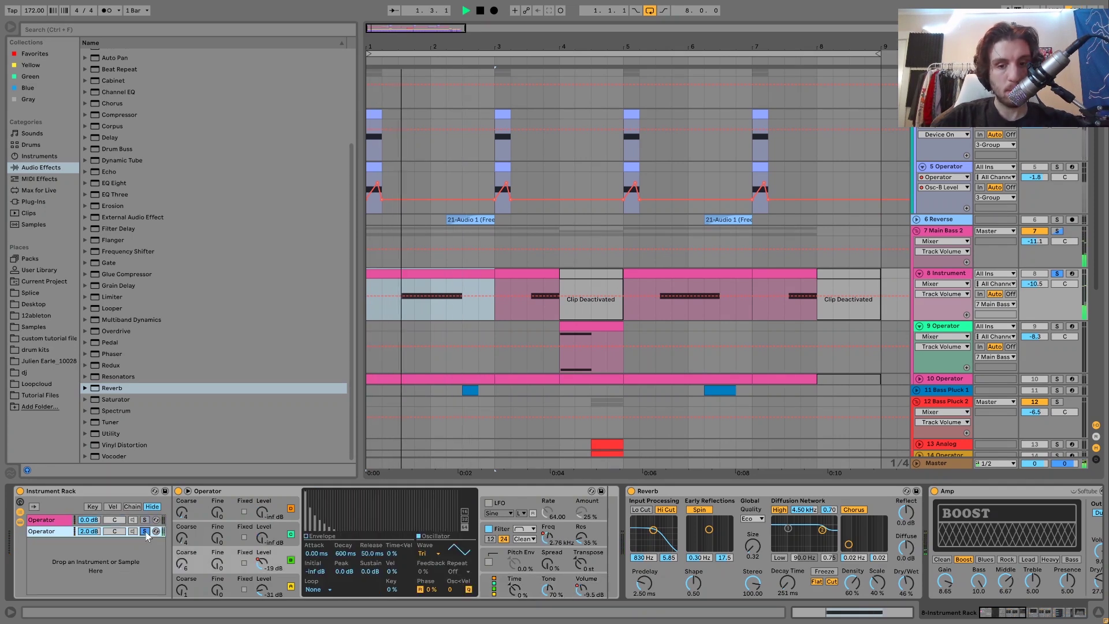
pyautogui.press('space')
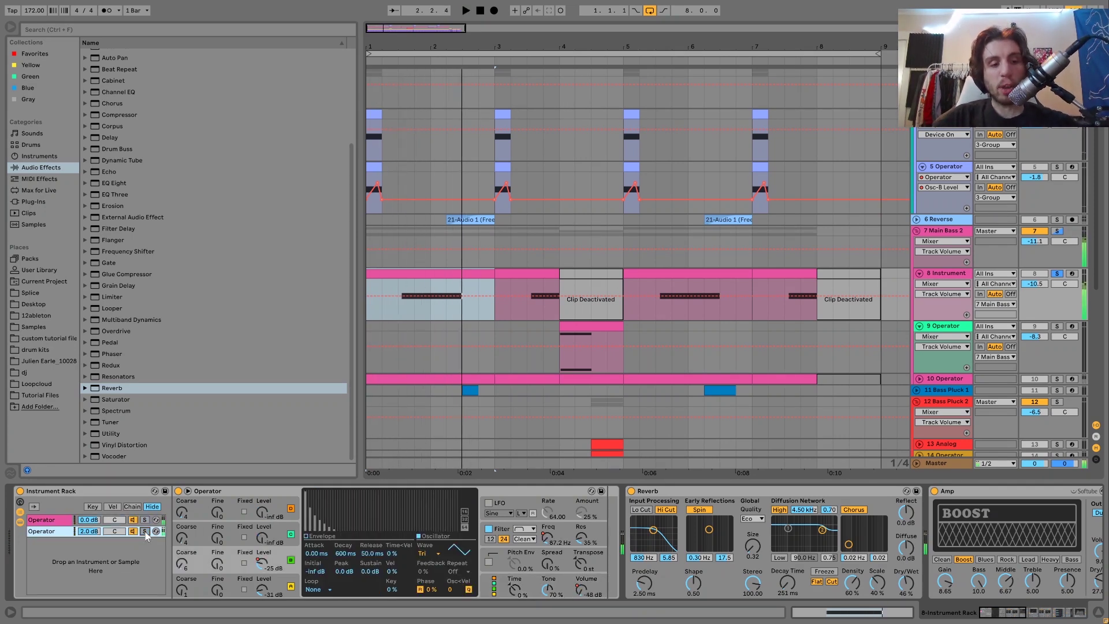
# Step: Examine the first Operator chain's oscillators, including the Osc-C and Osc-D levels, and its filter frequency and volume automation
pyautogui.click(54, 522)
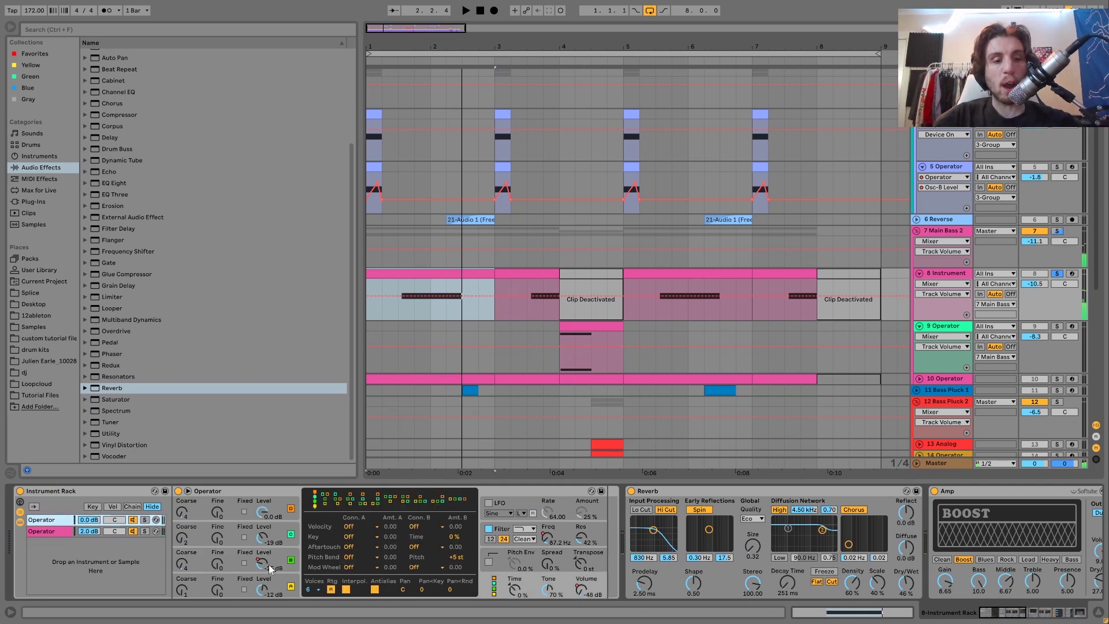
pyautogui.click(290, 586)
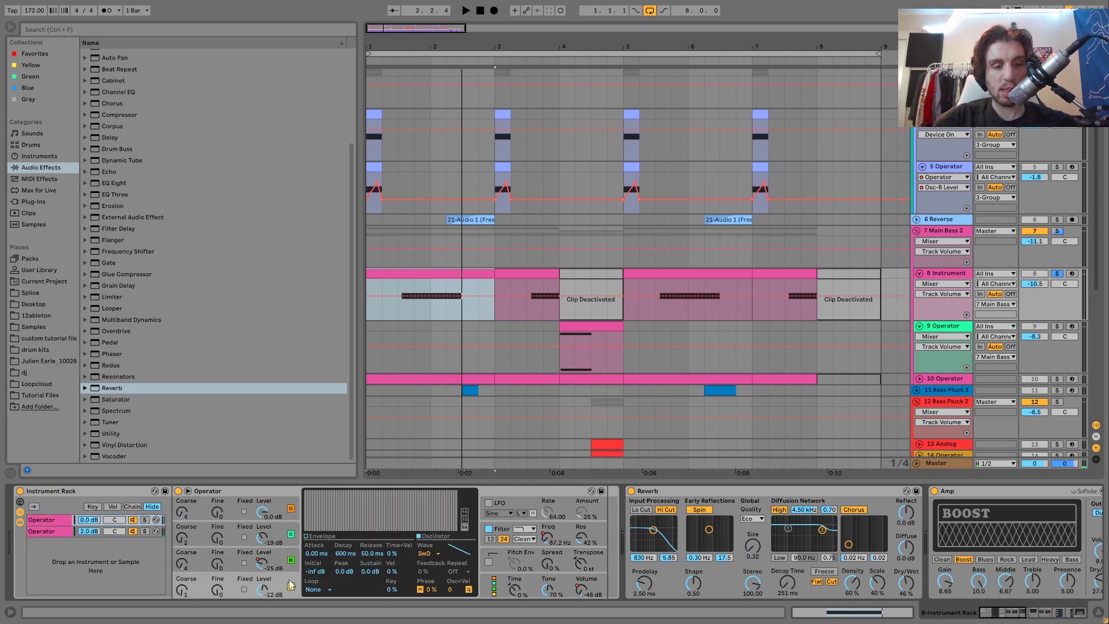
pyautogui.click(277, 536)
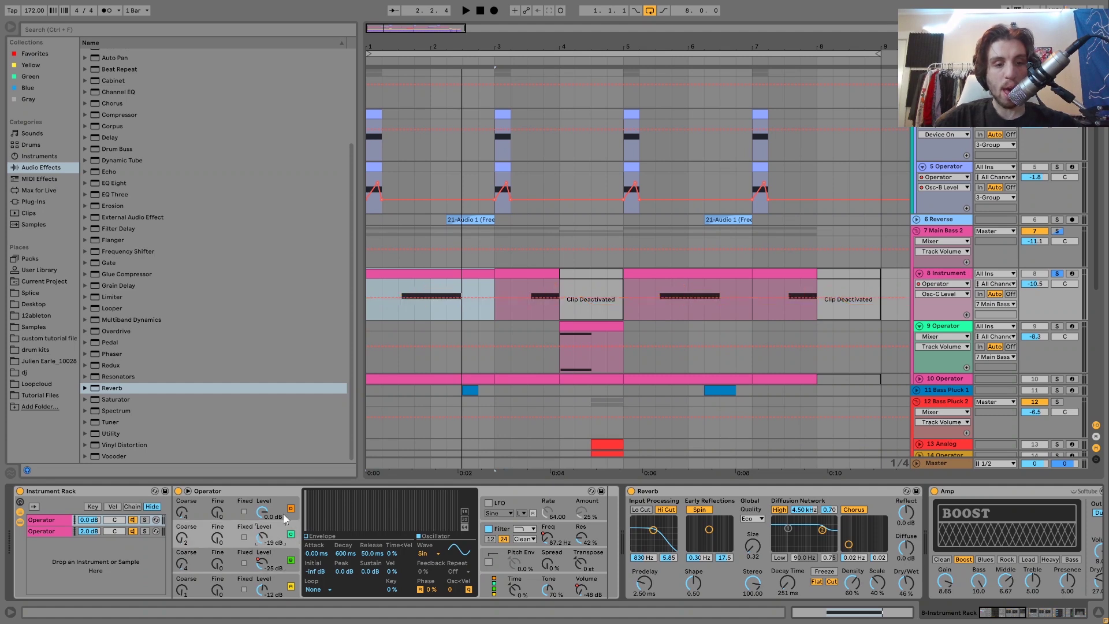
pyautogui.click(280, 511)
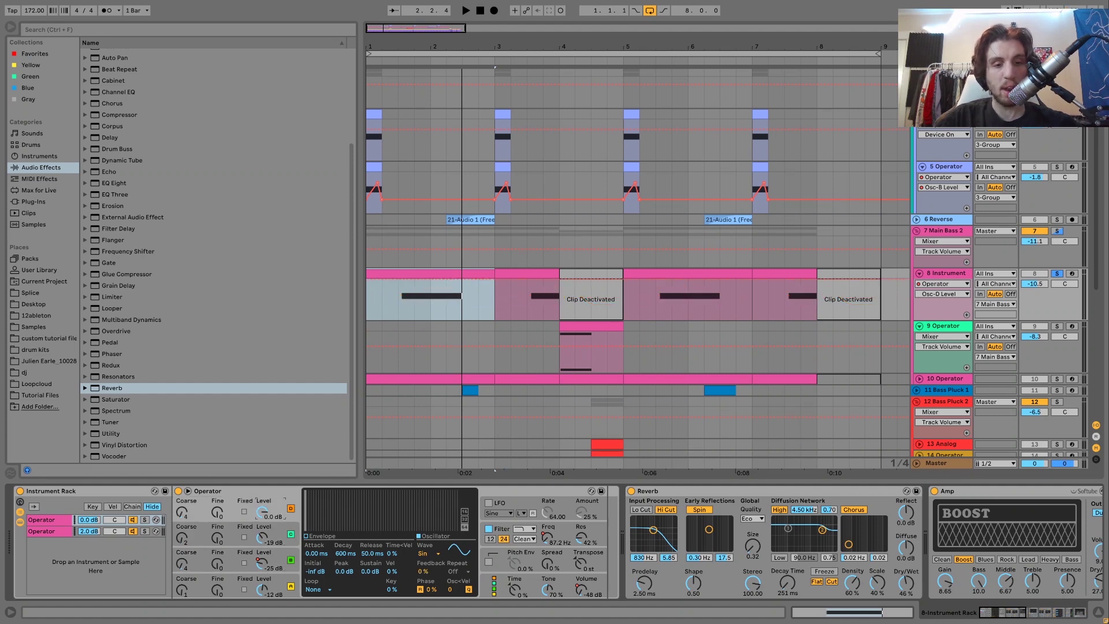
pyautogui.click(548, 541)
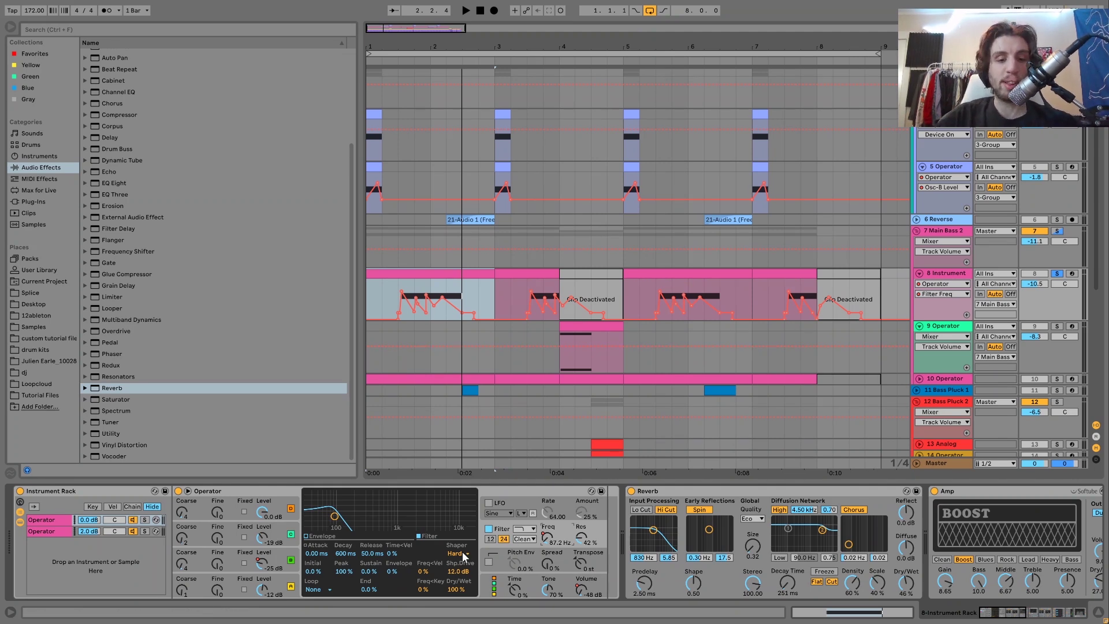
pyautogui.click(580, 589)
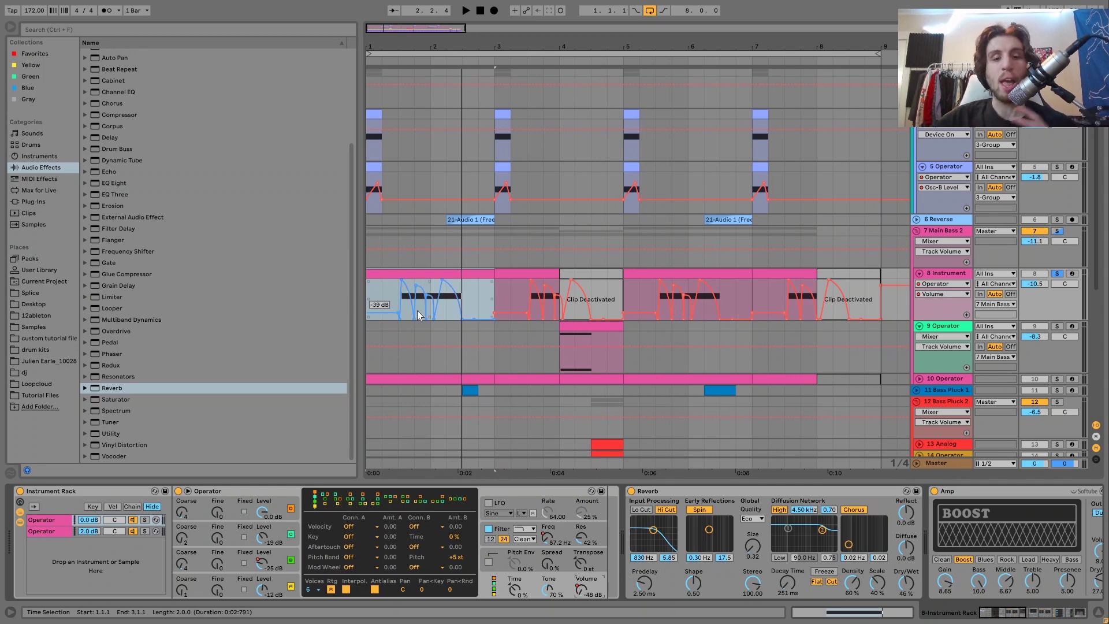
# Step: Examine the second Operator chain's Osc-A level, Osc-B level automation and filter settings
pyautogui.click(60, 528)
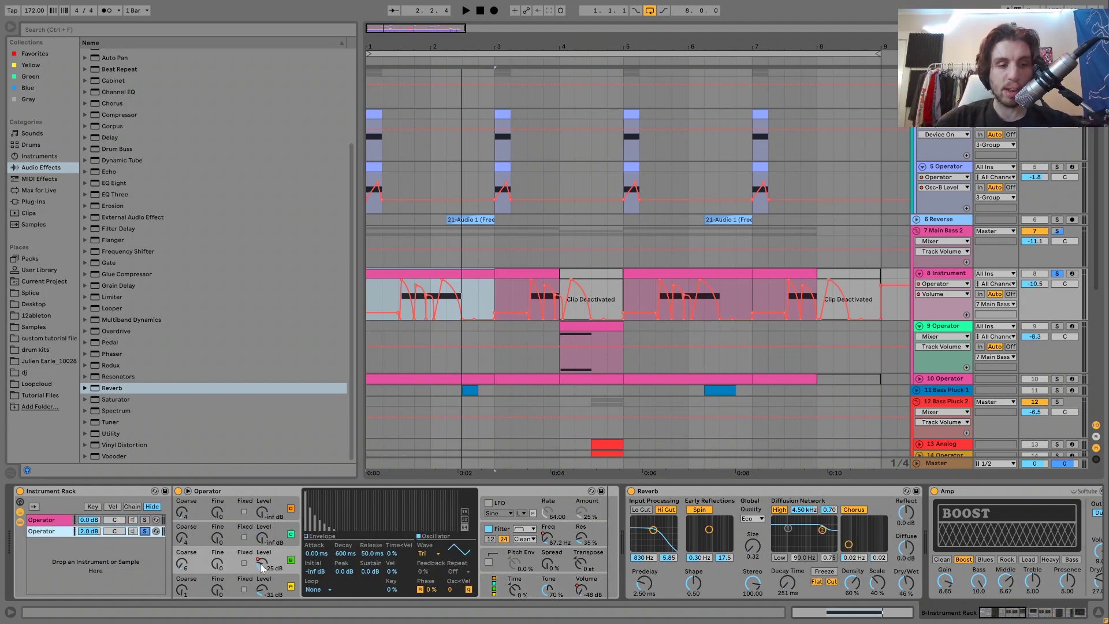
pyautogui.click(272, 578)
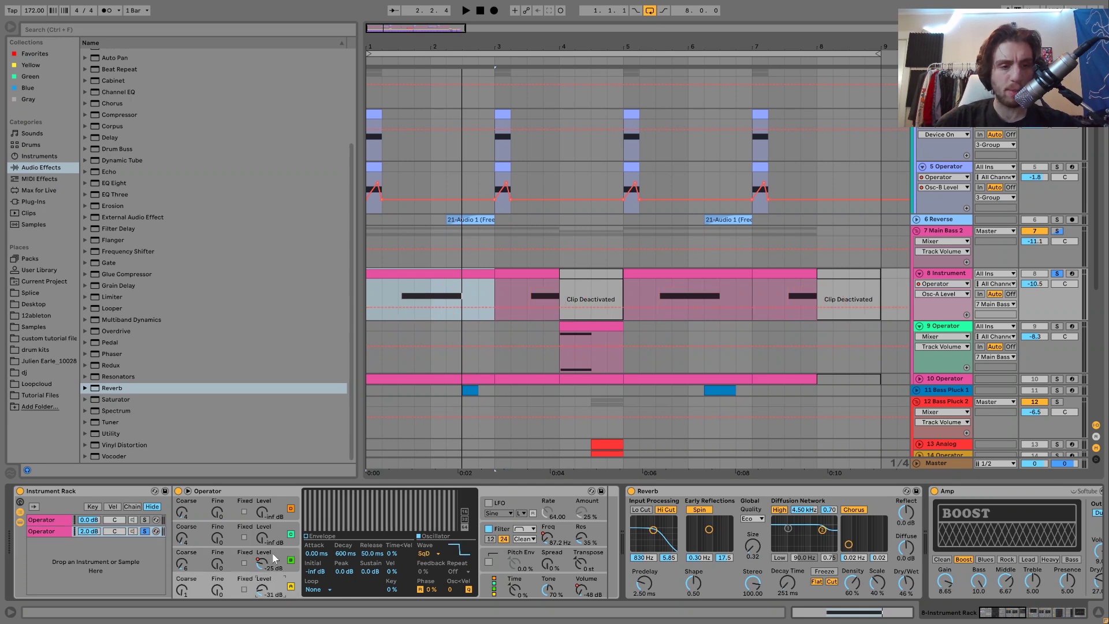
pyautogui.click(271, 552)
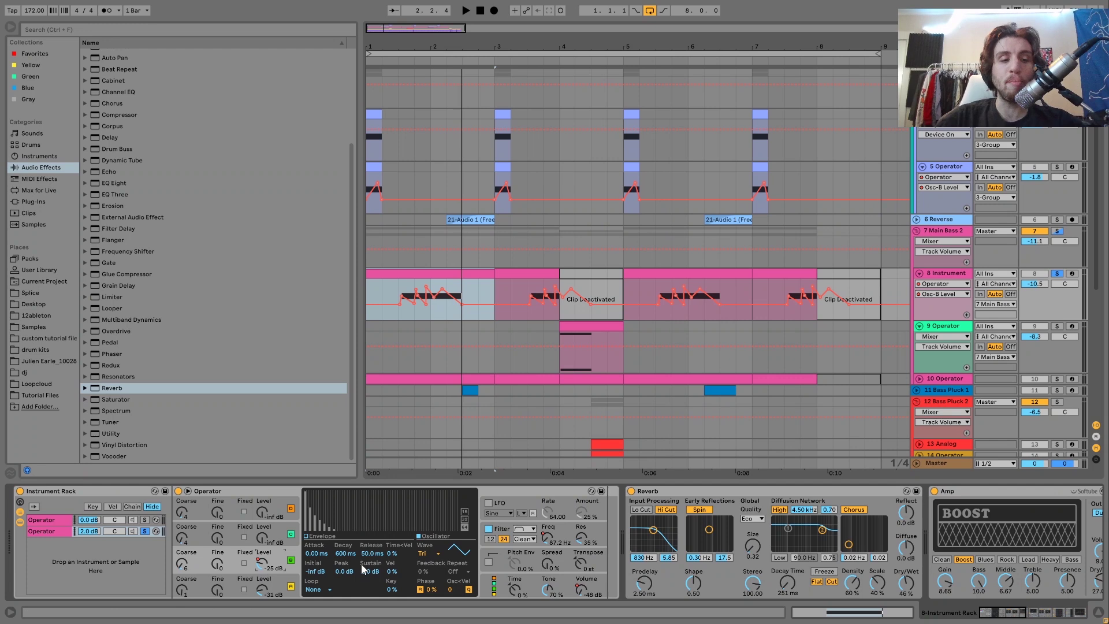
pyautogui.click(522, 540)
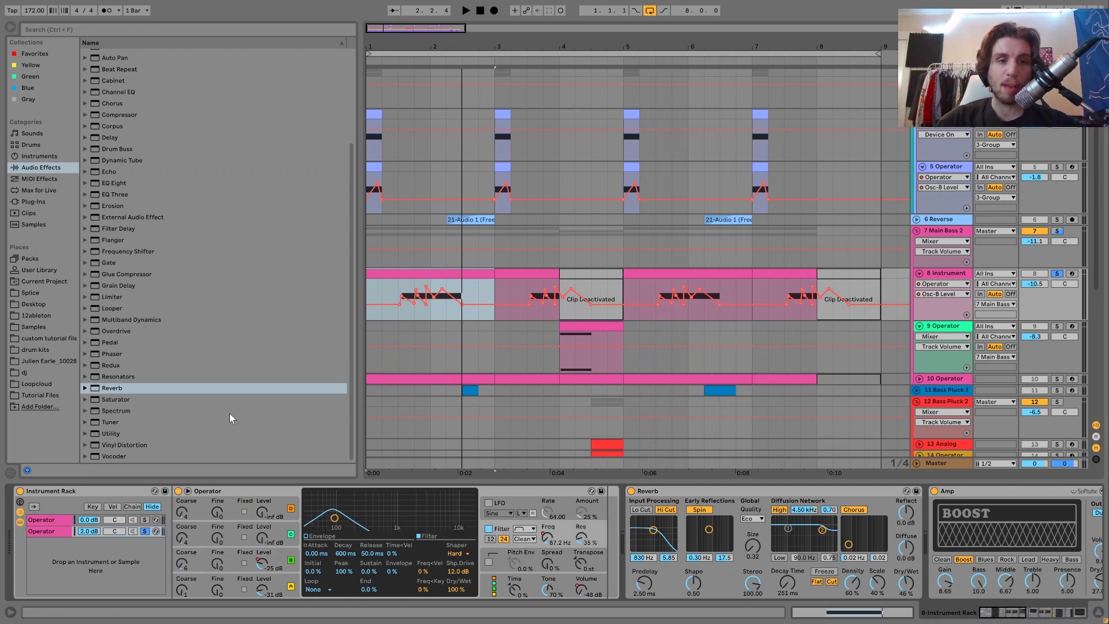
pyautogui.click(147, 532)
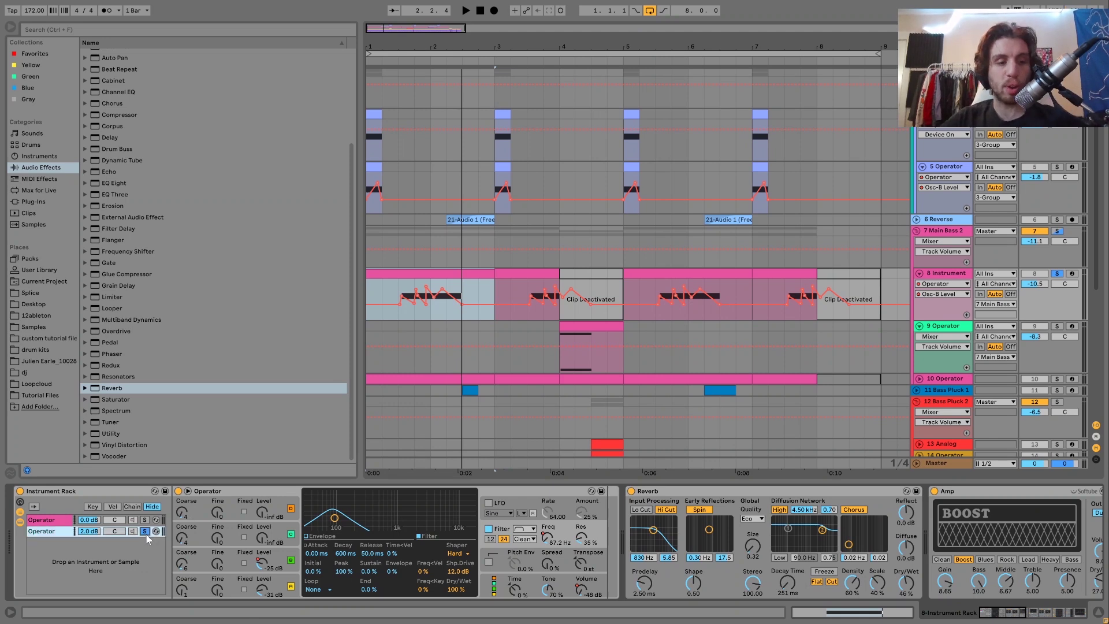
# Step: Compare the 8 Instrument sound with the Amp bypassed and re-enabled by playing the first clip
pyautogui.hscroll(10, 146, 535)
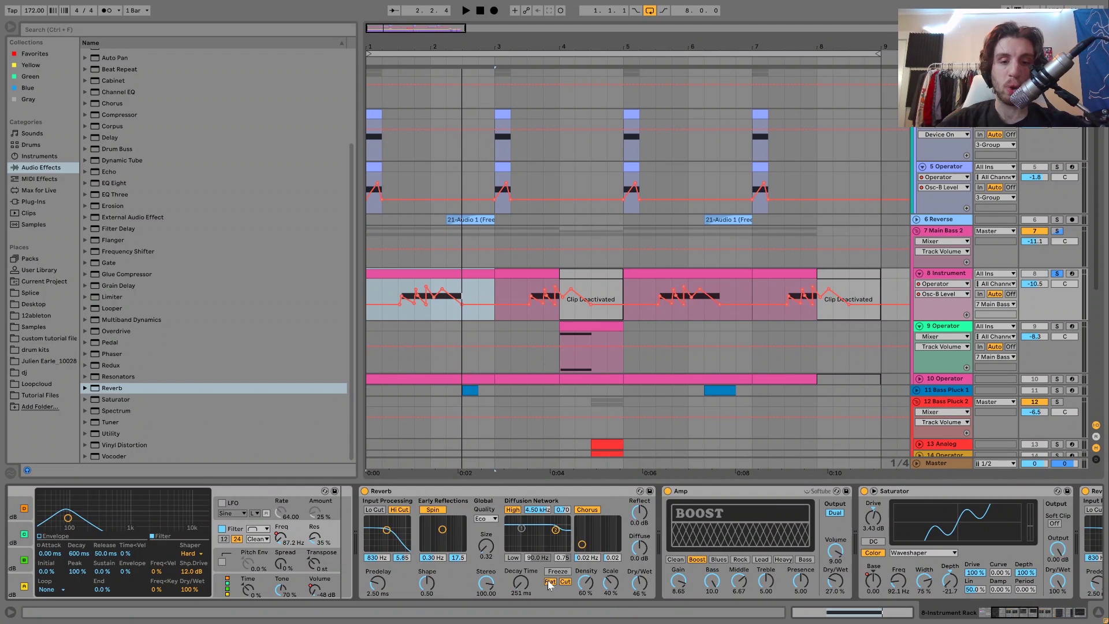
pyautogui.hscroll(7, 547, 579)
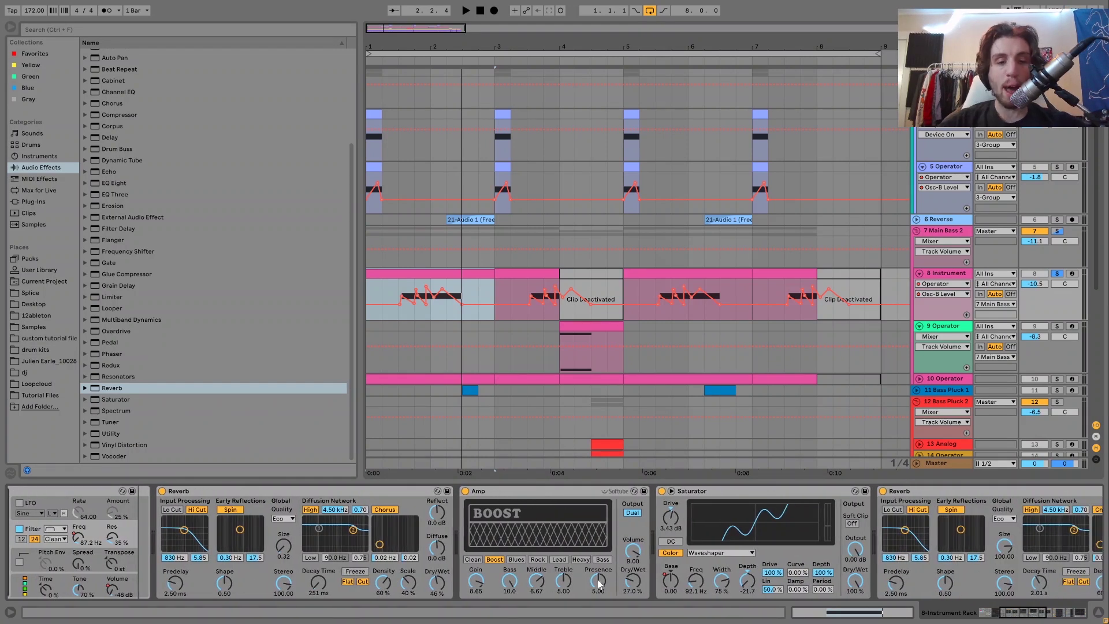
pyautogui.hscroll(6, 574, 575)
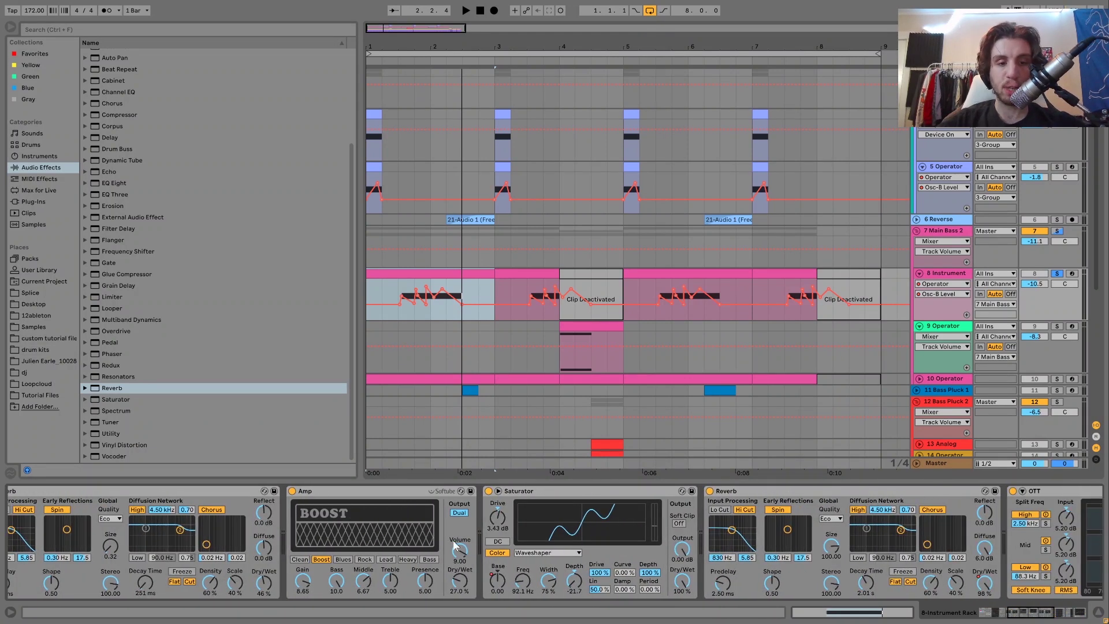
pyautogui.click(292, 491)
pyautogui.press('space')
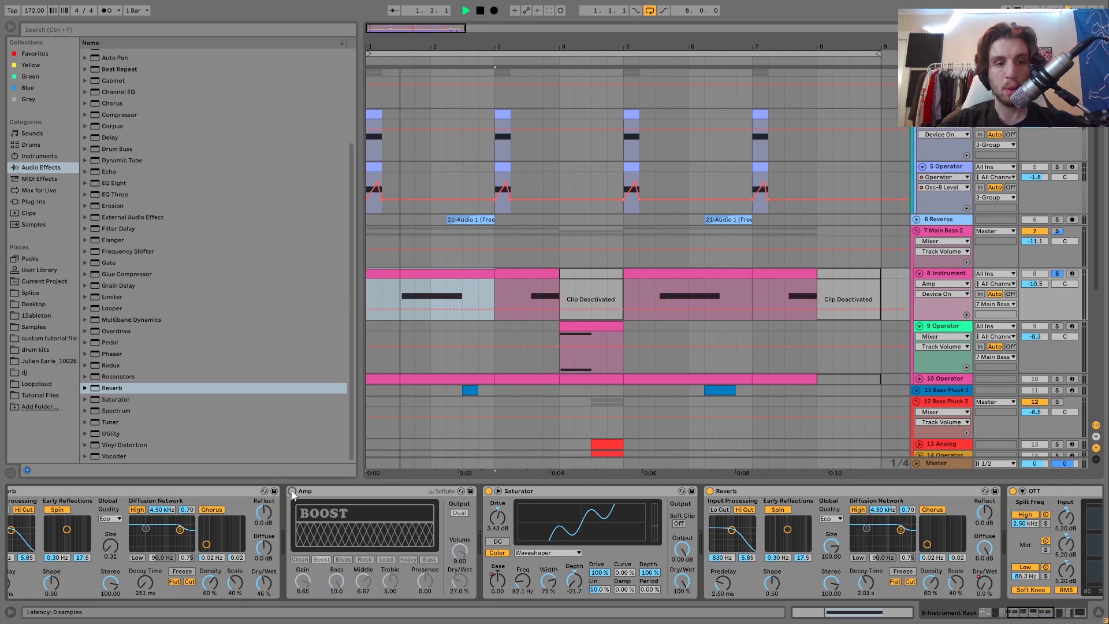
pyautogui.click(291, 491)
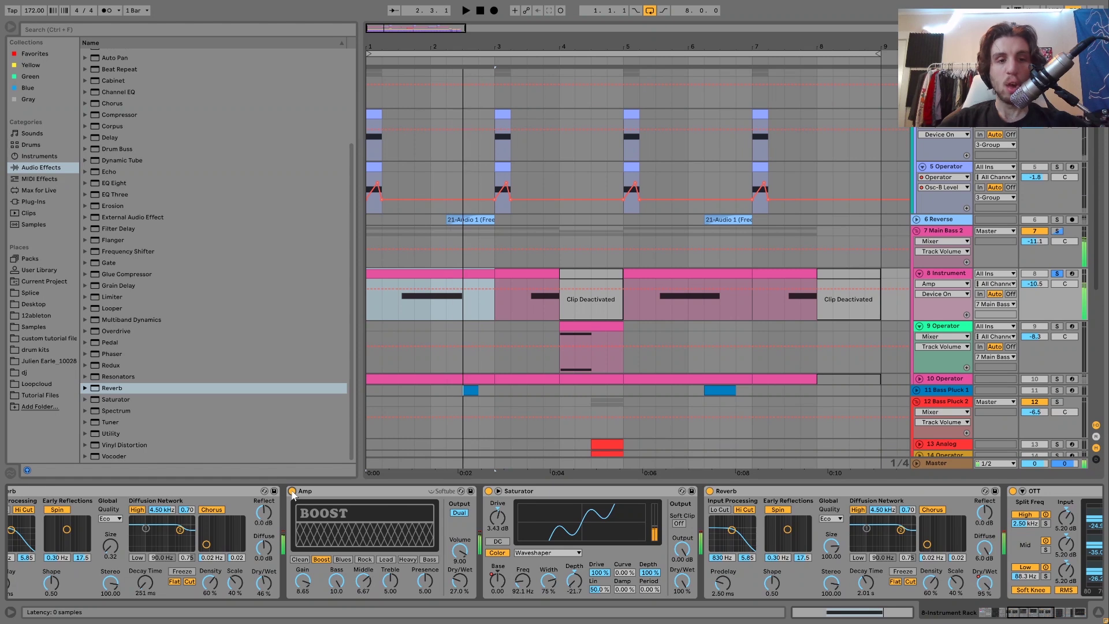
pyautogui.press('space')
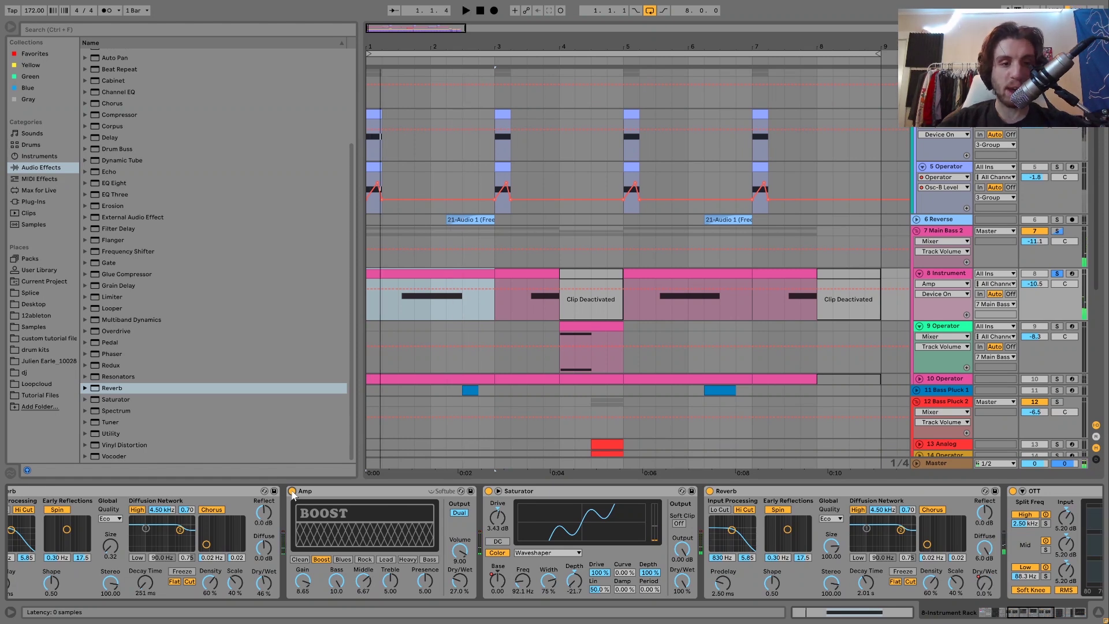
# Step: Show the Saturator's Base automation on 8 Instrument and play it from 5.2.1
pyautogui.scroll(-3, 623, 541)
pyautogui.click(390, 586)
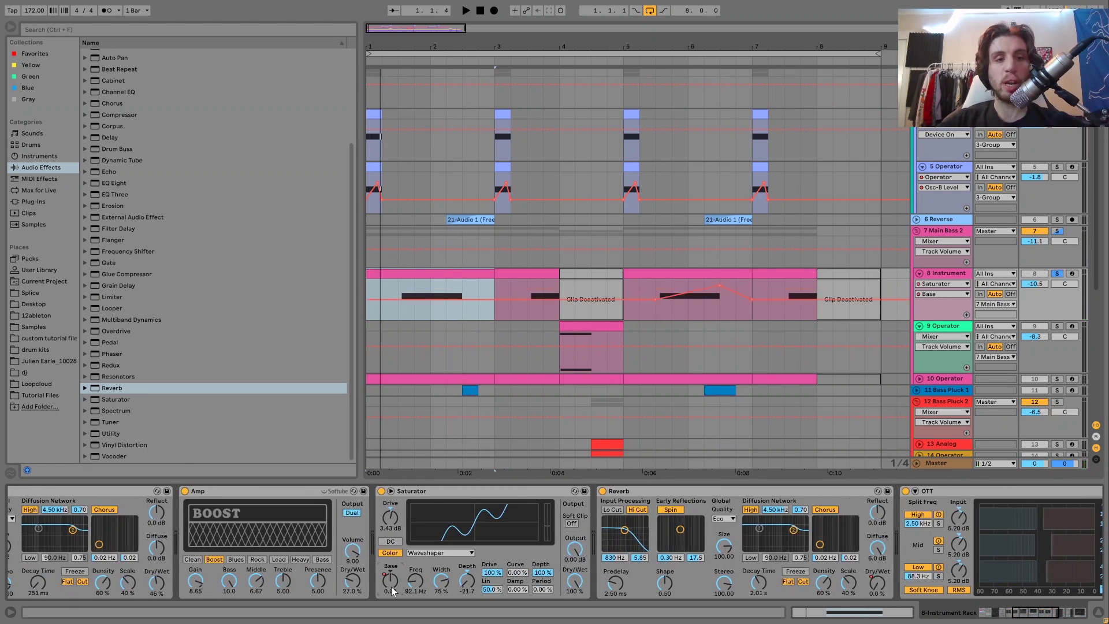
pyautogui.click(642, 286)
pyautogui.press('space')
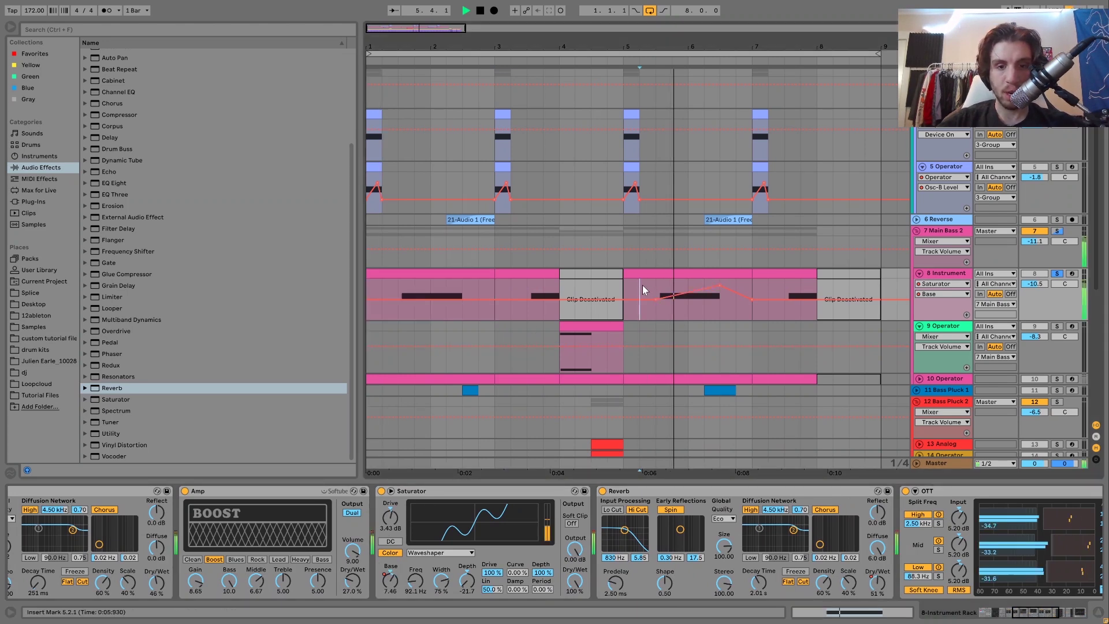
pyautogui.press('space')
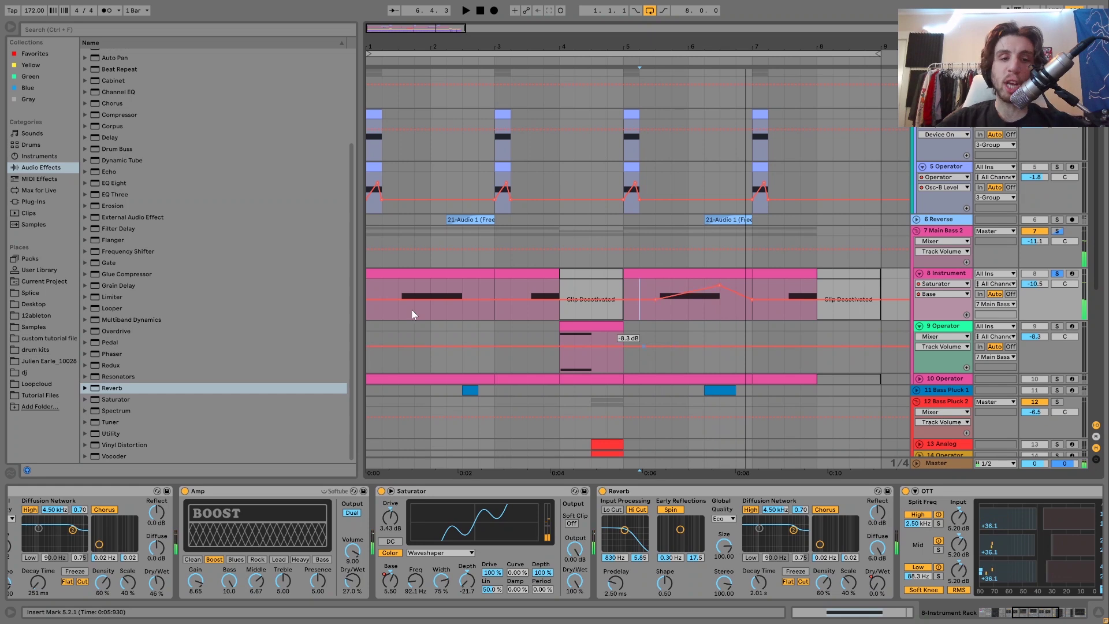
# Step: Show the Dry/Wet automation of the Reverb after the Saturator and play the first 8 Instrument clip from bar 1
pyautogui.click(391, 271)
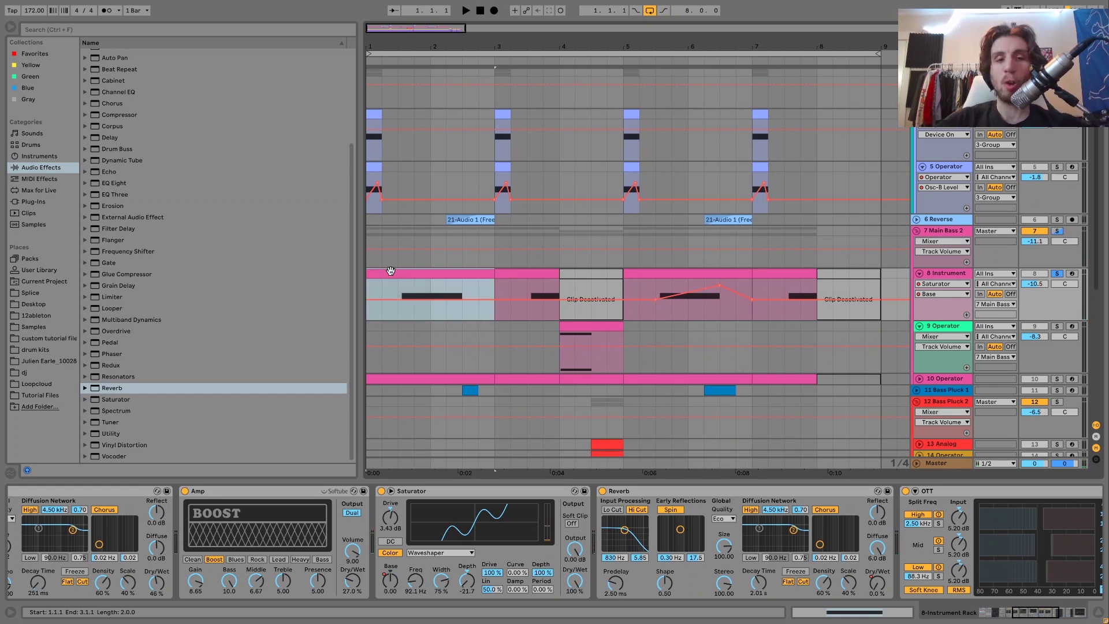
pyautogui.click(877, 584)
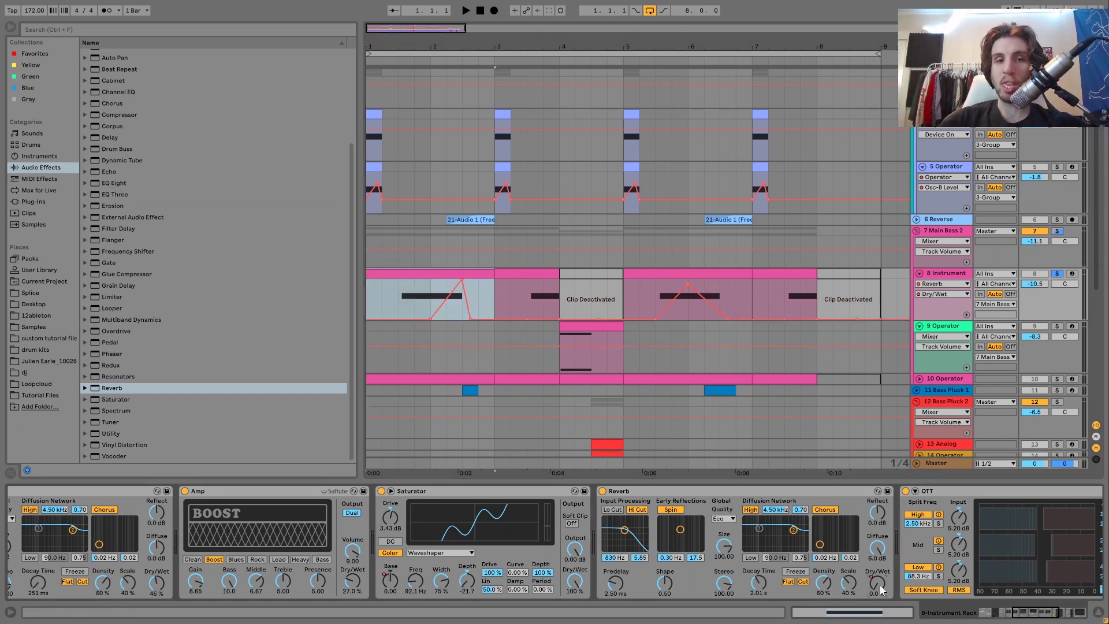
pyautogui.press('space')
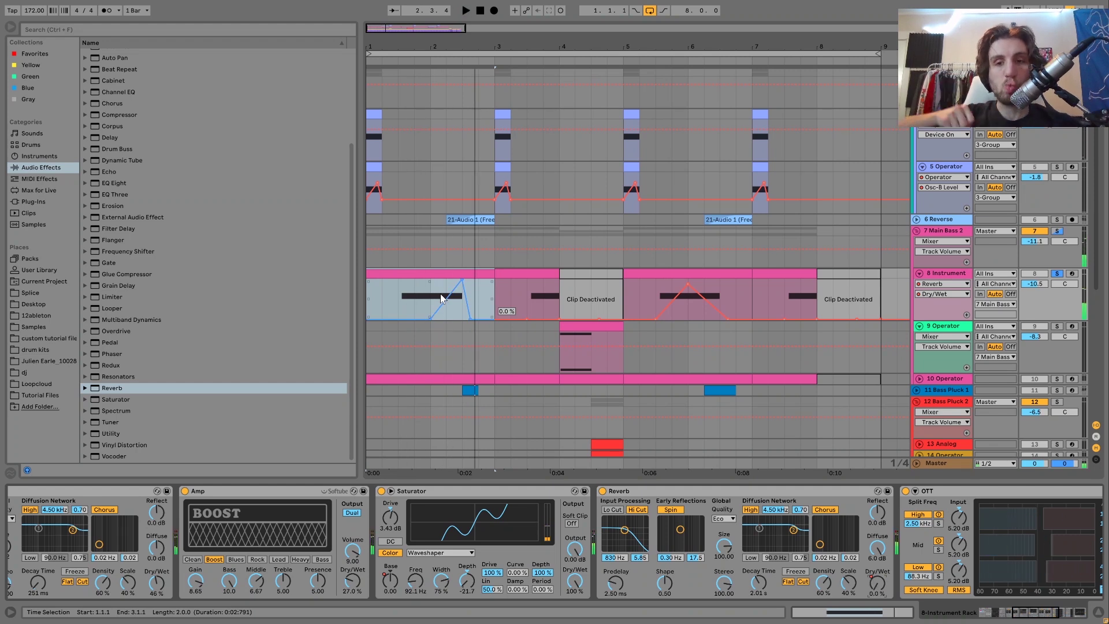
pyautogui.press('space')
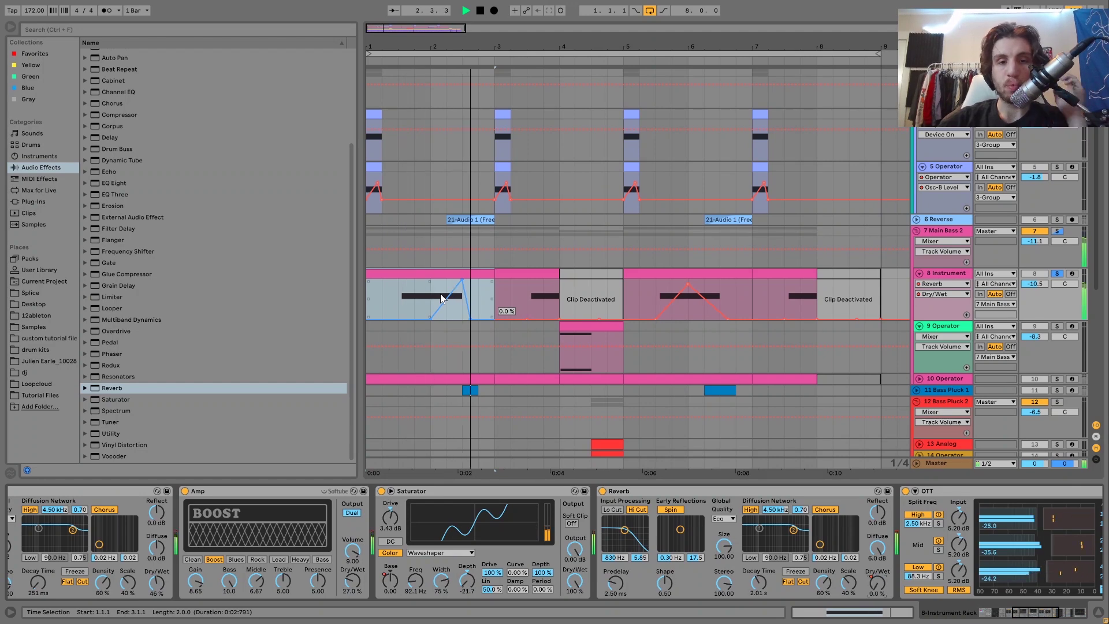
pyautogui.press('space')
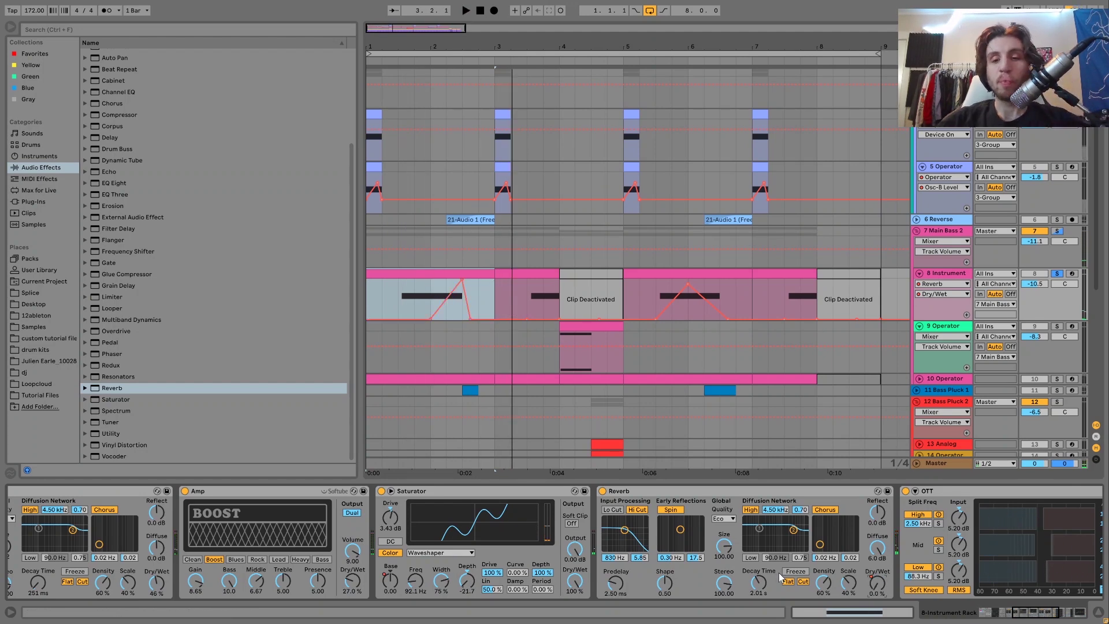
# Step: Examine the OTT, Drum Buss and EQ Eight at the end of the 8 Instrument effect chain
pyautogui.hscroll(6, 779, 573)
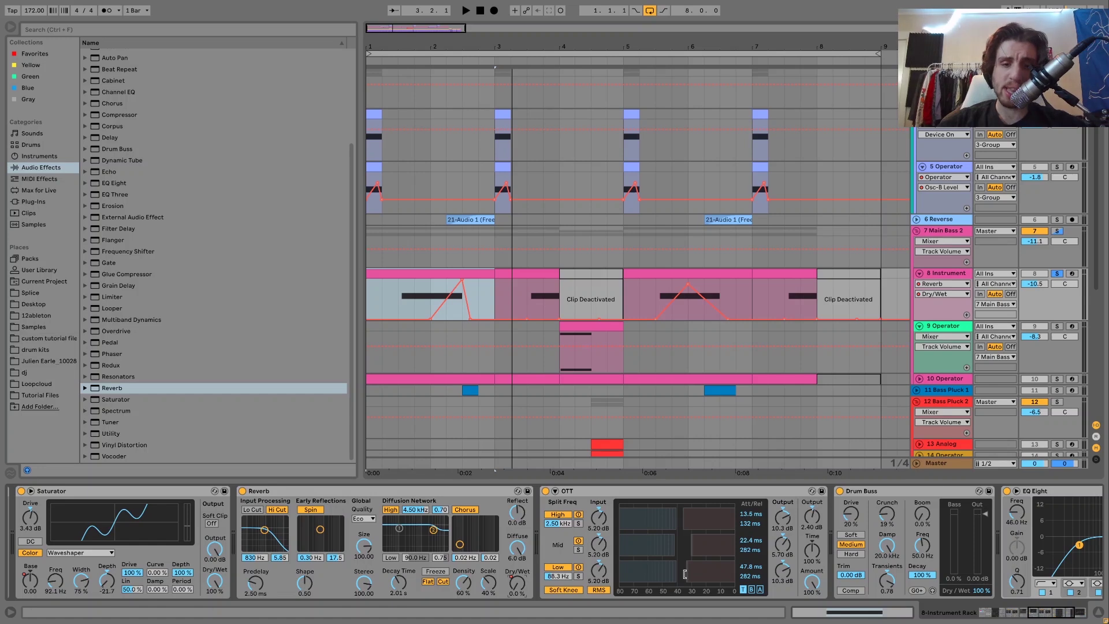
pyautogui.click(589, 491)
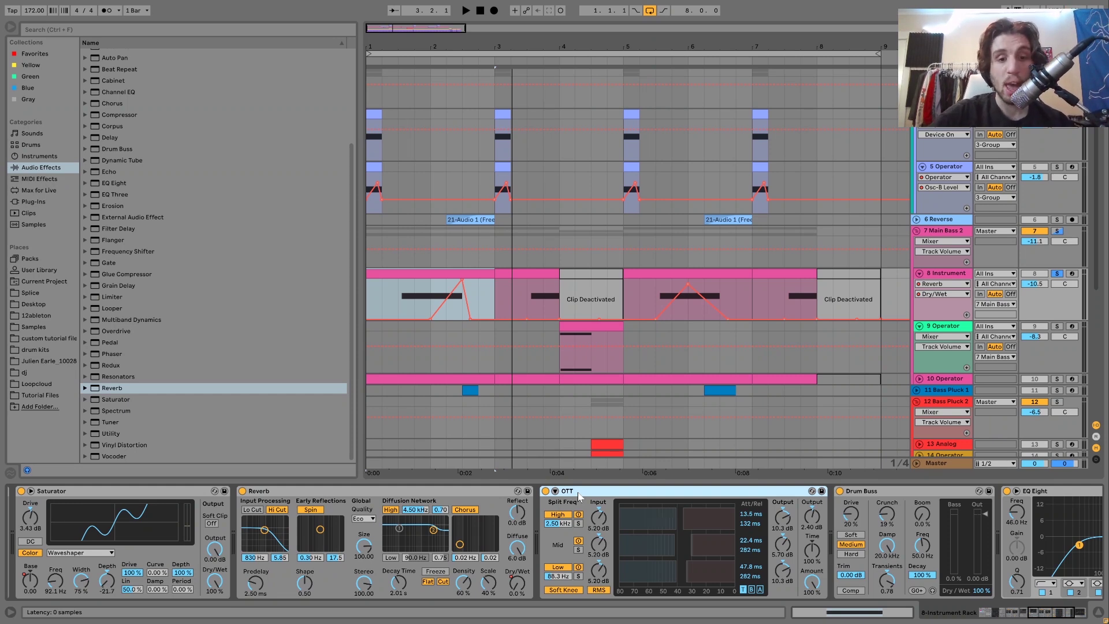
pyautogui.scroll(-5, 579, 495)
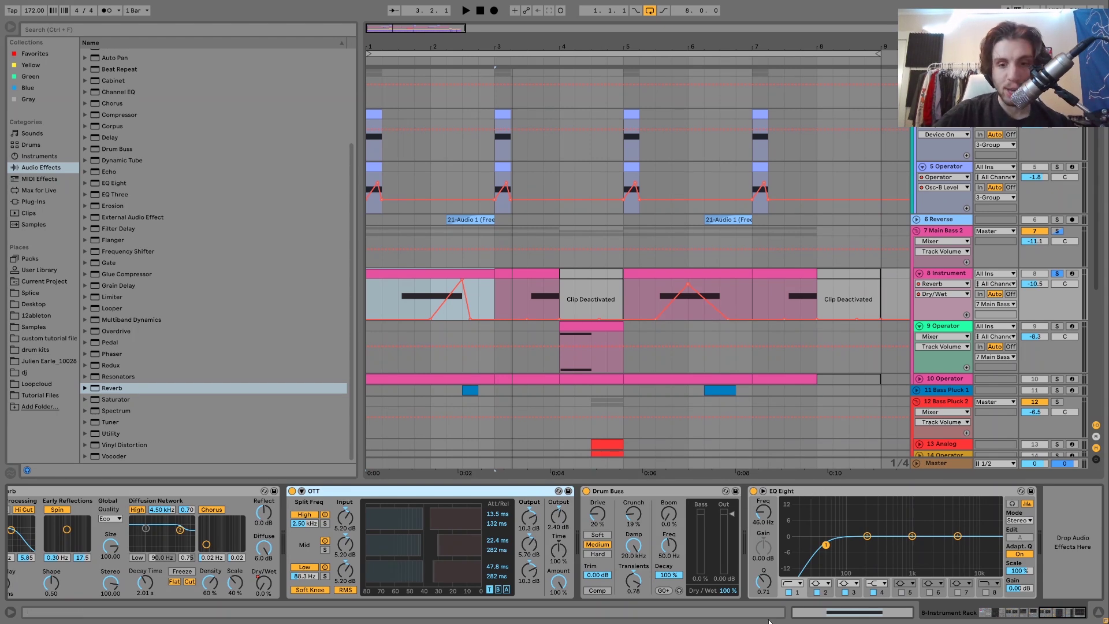
# Step: Solo 9 Operator and play its clip at bar 4
pyautogui.click(1056, 326)
pyautogui.click(599, 324)
pyautogui.press('space')
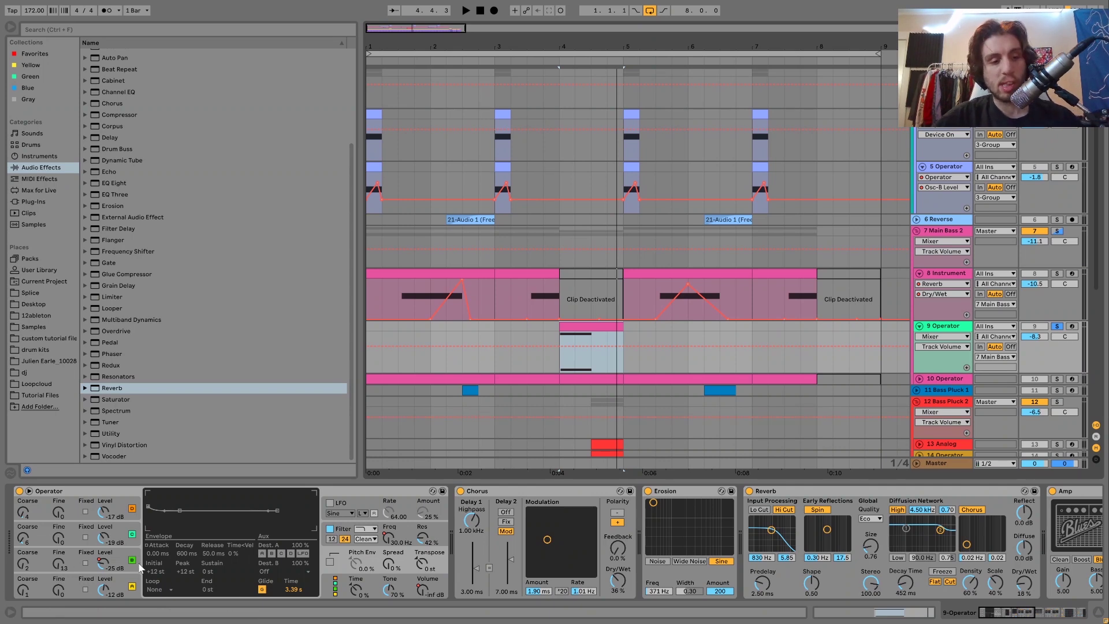
# Step: Examine the oscillators of 9 Operator and show its Osc-B Level automation
pyautogui.click(115, 577)
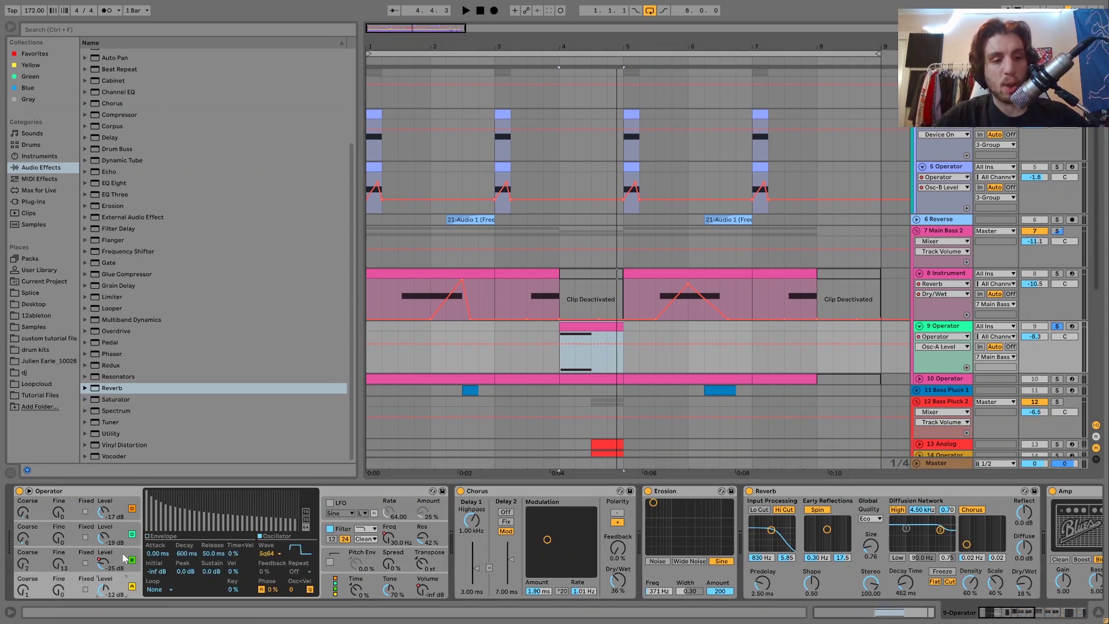
pyautogui.click(123, 553)
pyautogui.click(123, 532)
pyautogui.click(122, 519)
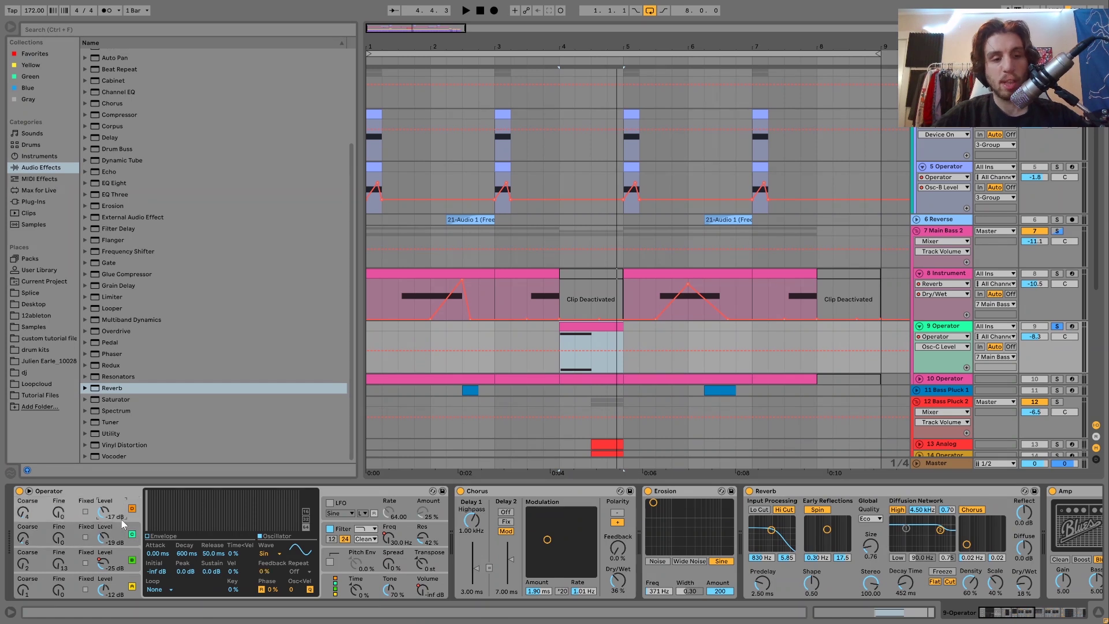
pyautogui.click(105, 563)
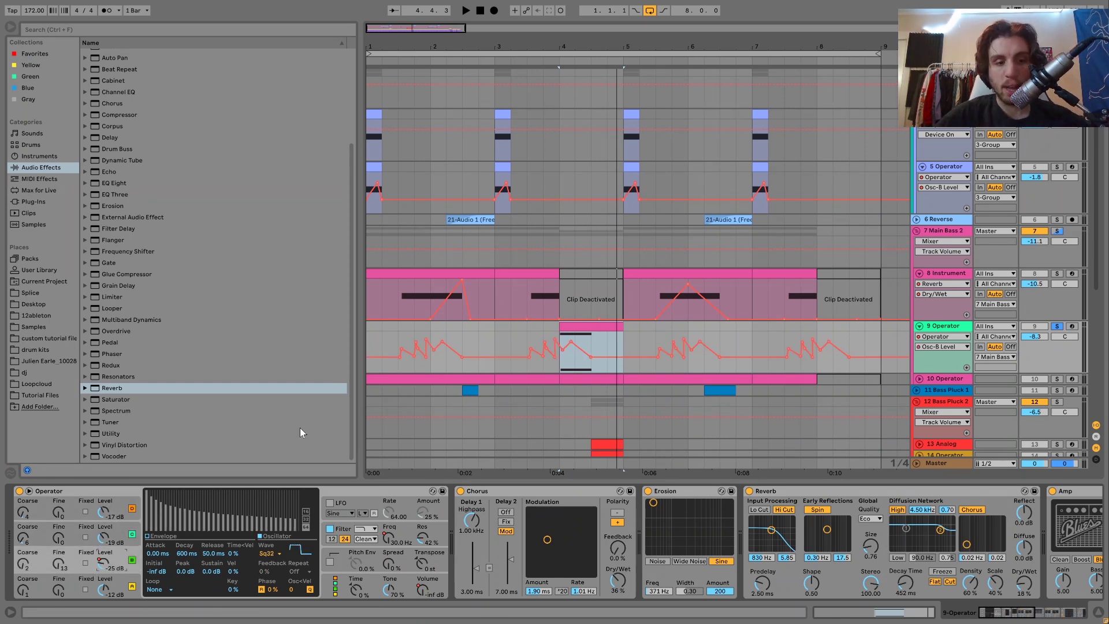
# Step: Show the filter settings, Filter Freq automation and Volume automation of 9 Operator
pyautogui.click(344, 536)
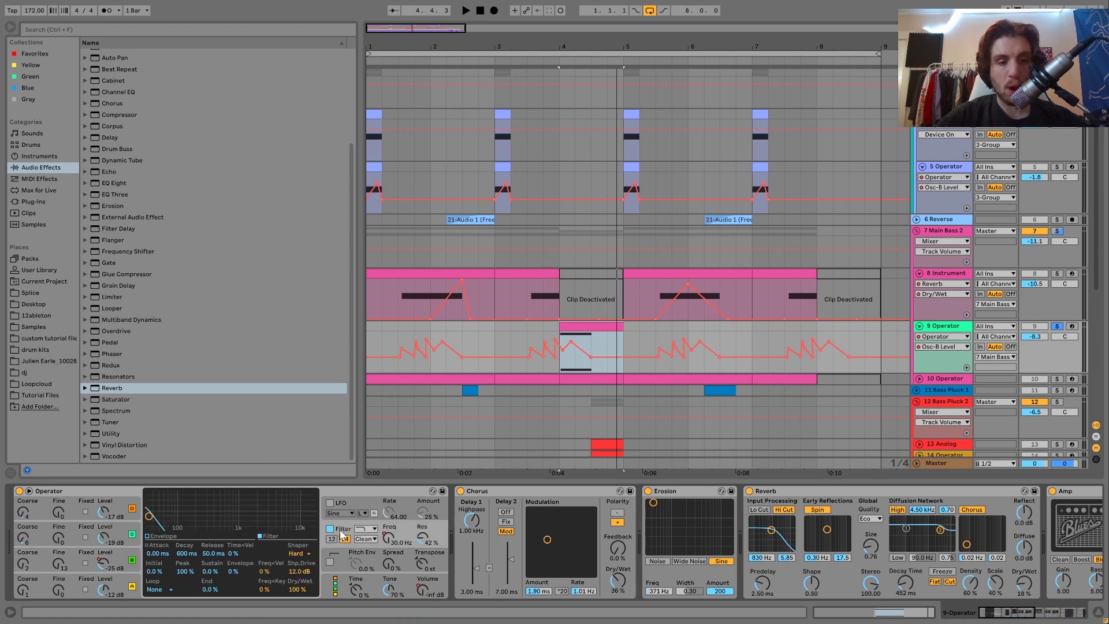
pyautogui.click(389, 539)
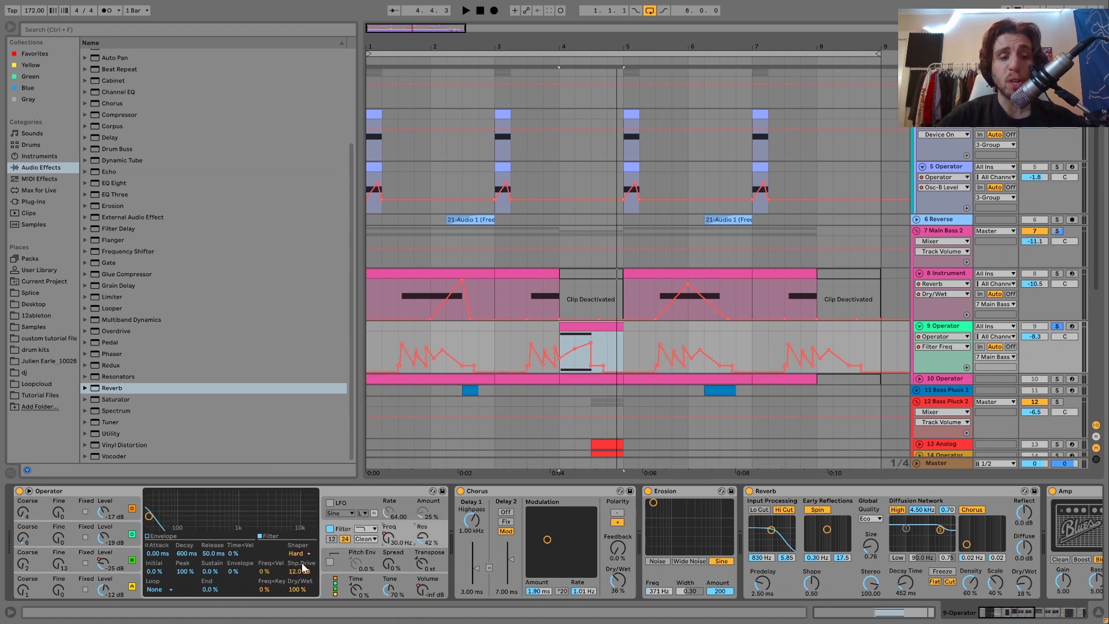
pyautogui.click(413, 598)
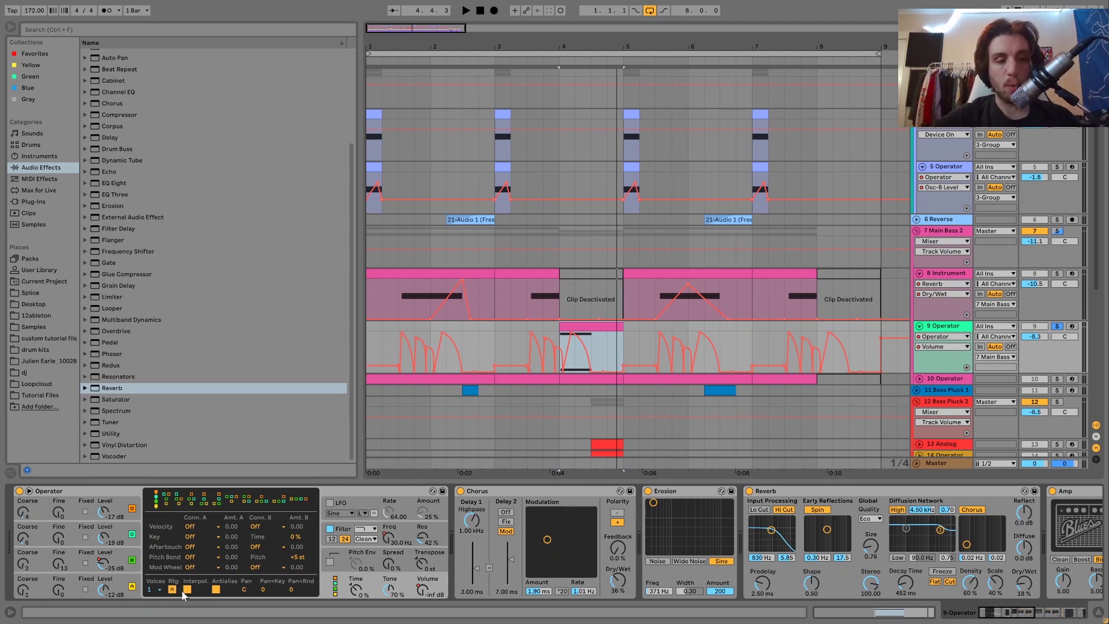
# Step: Examine the pitch envelope and glide settings of 9 Operator and the MIDI notes in its bar 4 clip
pyautogui.click(344, 552)
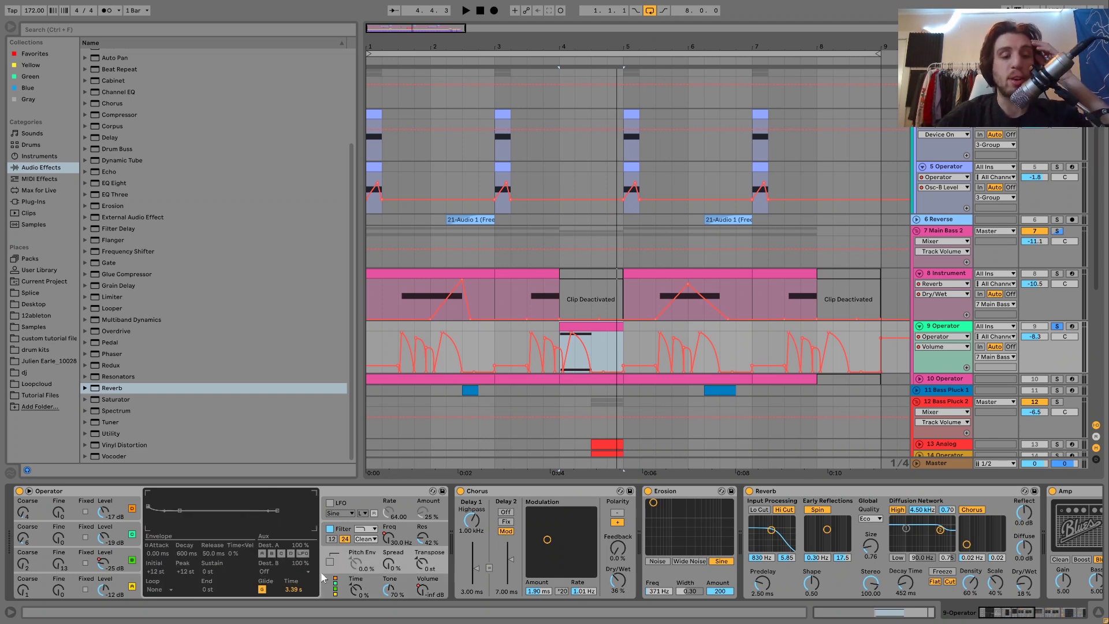
pyautogui.doubleClick(581, 325)
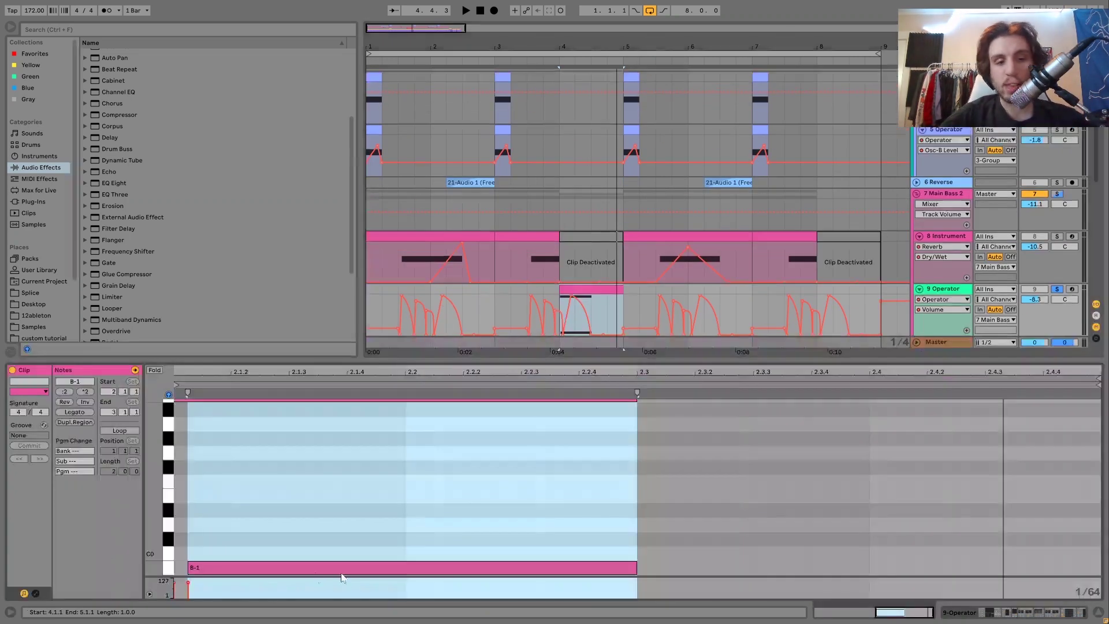
pyautogui.click(940, 294)
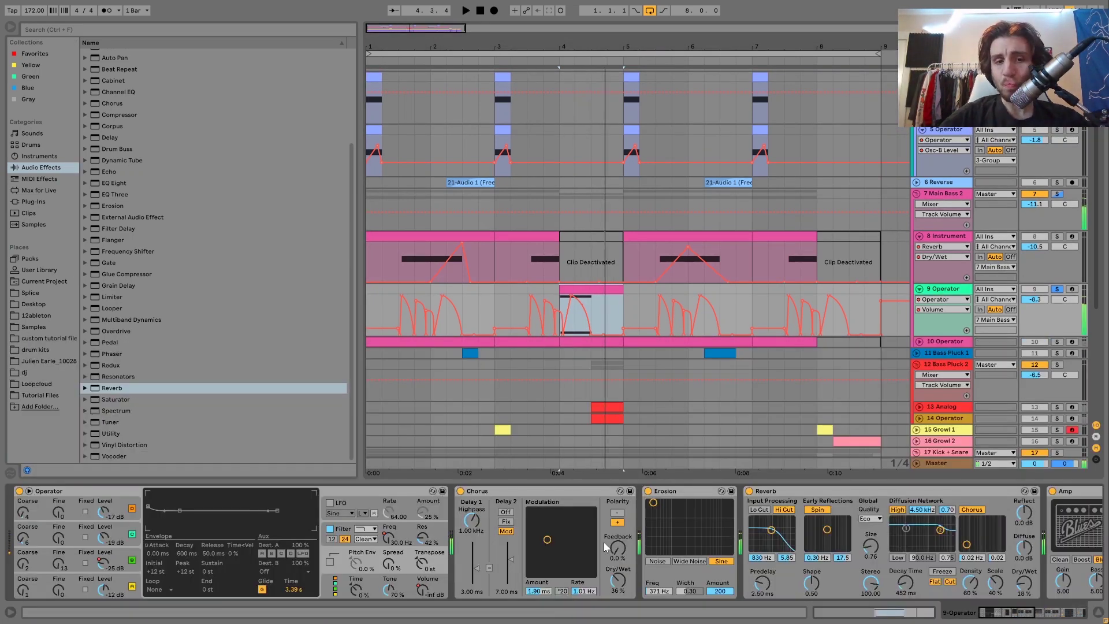
# Step: Compare the 9 Operator sound with the Erosion bypassed and re-enabled by playing the bar 4 clip
pyautogui.hscroll(5, 604, 542)
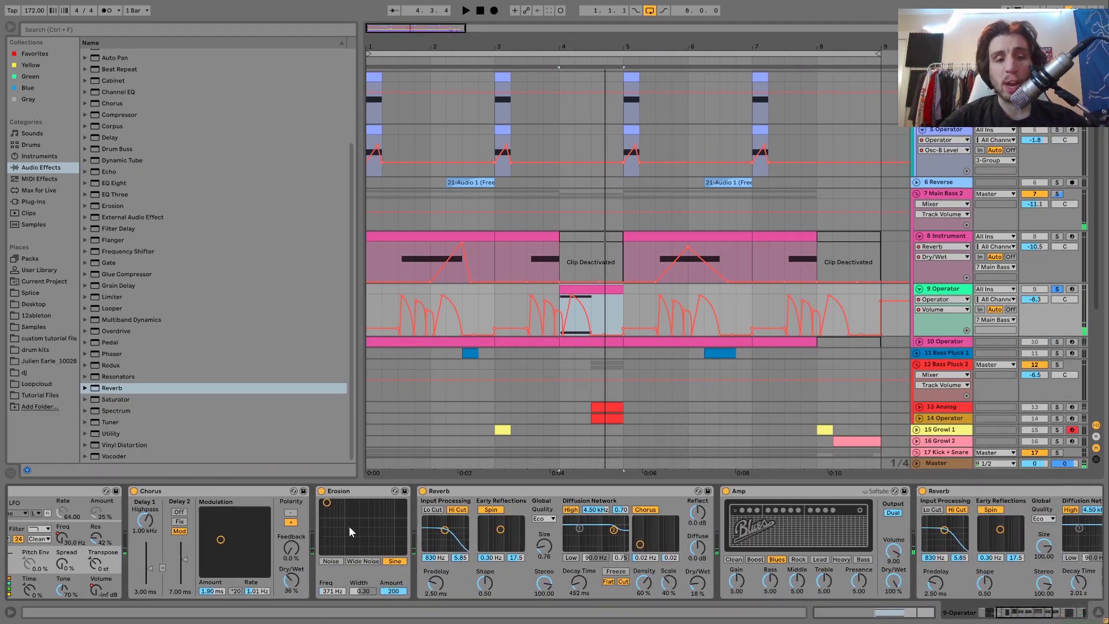
pyautogui.click(321, 490)
pyautogui.click(322, 491)
pyautogui.press('space')
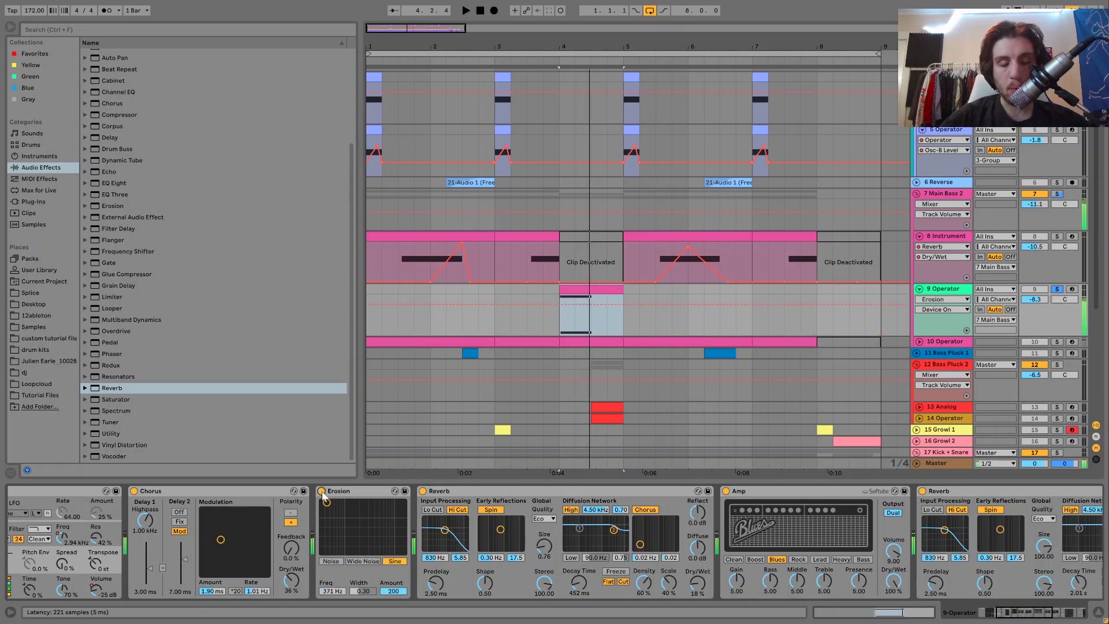
pyautogui.press('space')
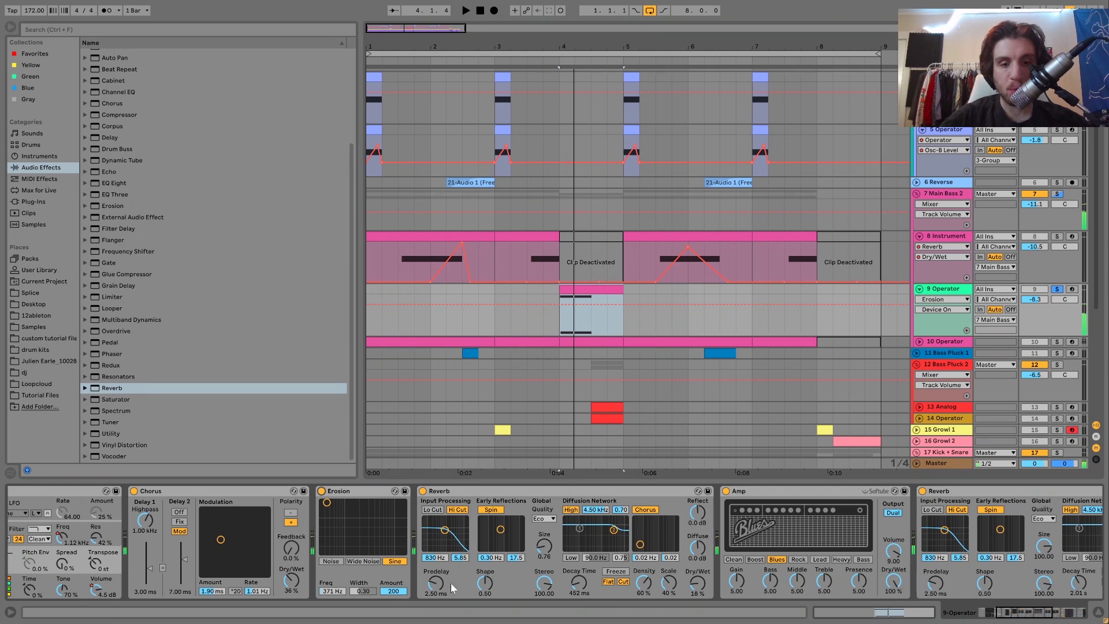
# Step: Show the Dry/Wet automation of the Reverb after the Amp on 9 Operator and examine the remaining OTT and Drum Buss
pyautogui.hscroll(5, 537, 558)
pyautogui.hscroll(5, 538, 562)
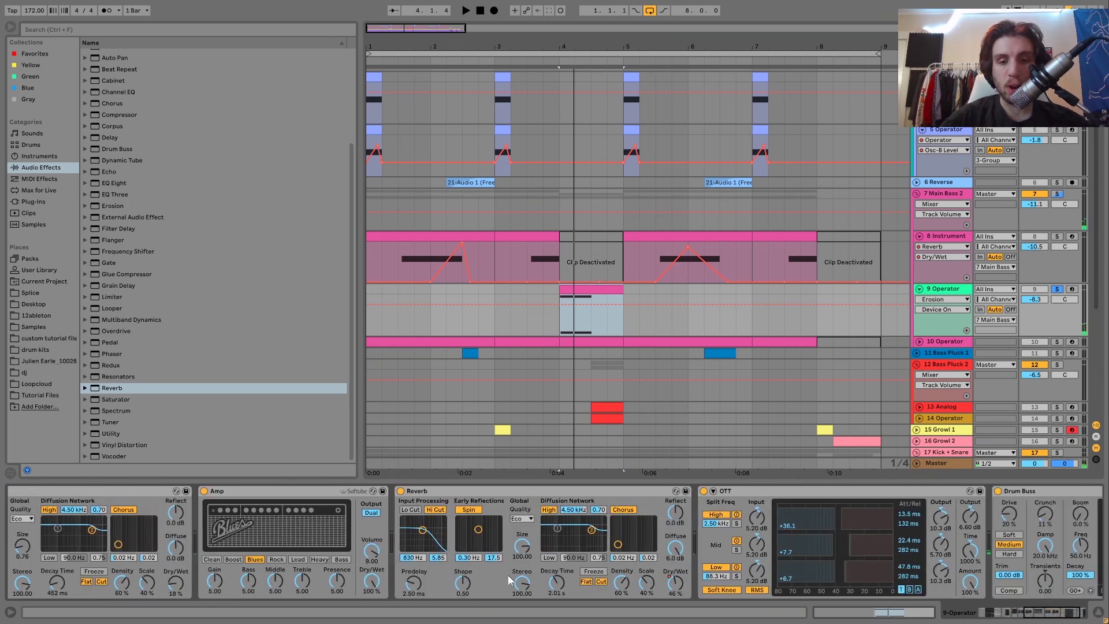
pyautogui.click(671, 586)
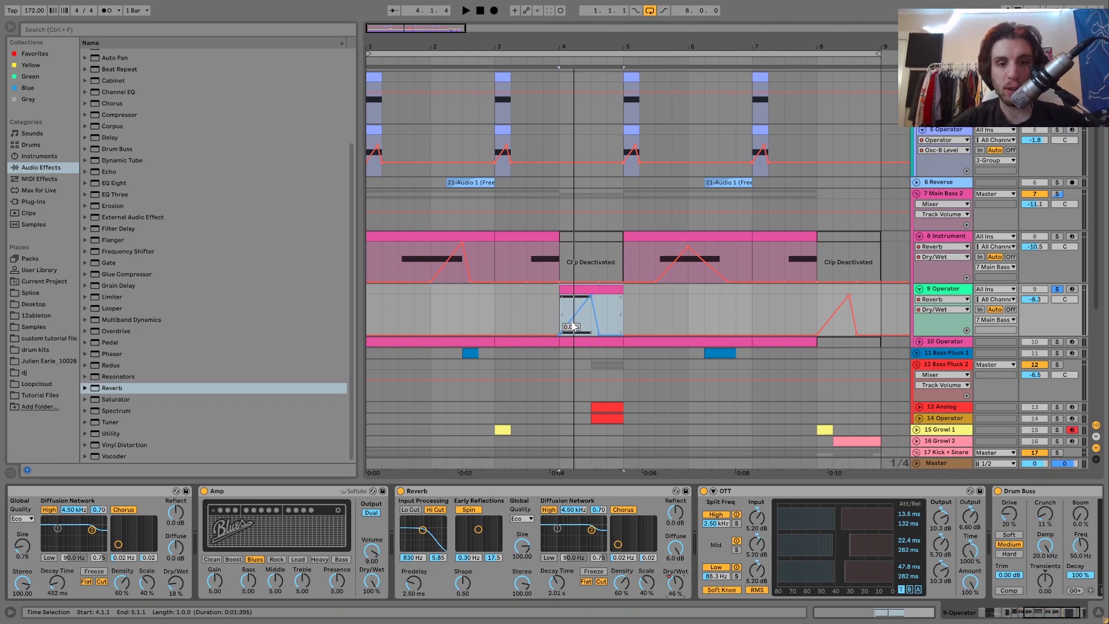
pyautogui.scroll(-4, 764, 538)
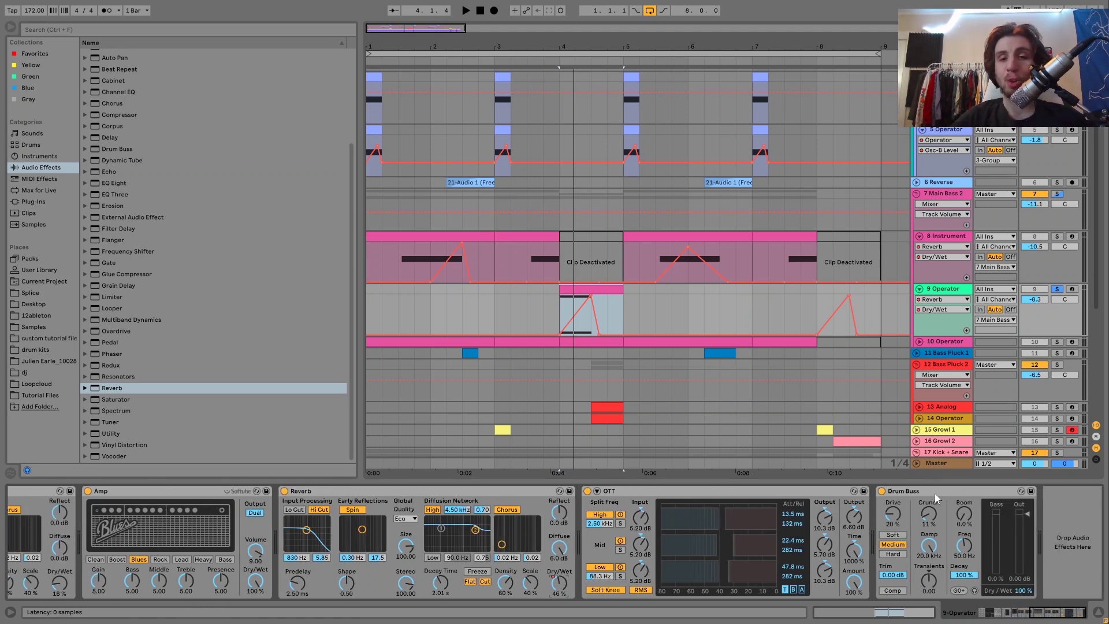
# Step: Solo and unfold 10 Operator, and play its first clip
pyautogui.click(1057, 342)
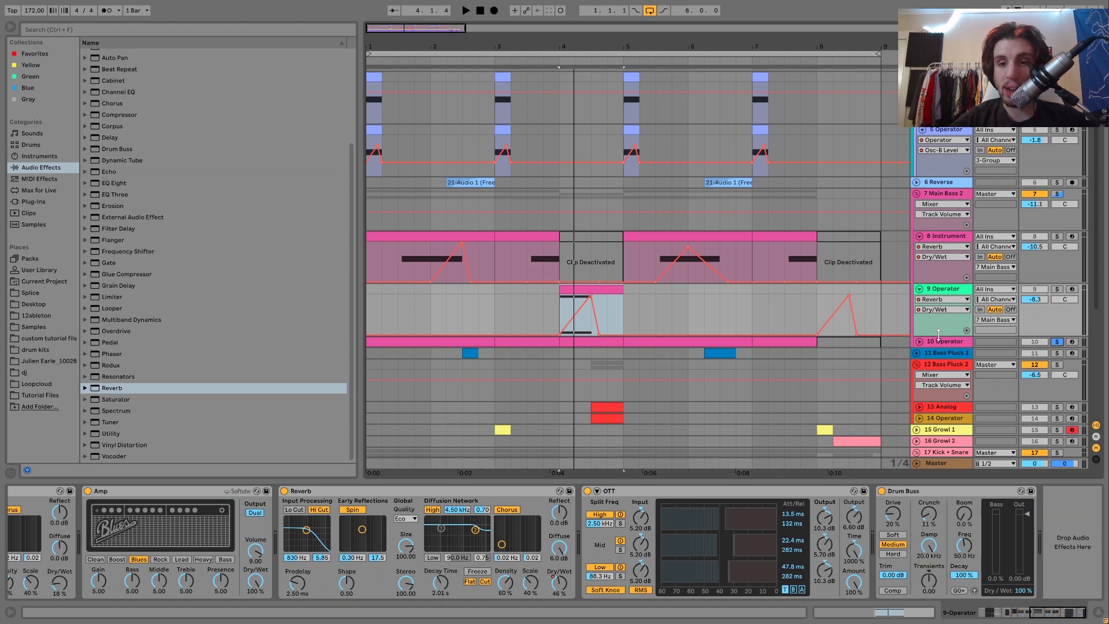
pyautogui.click(918, 341)
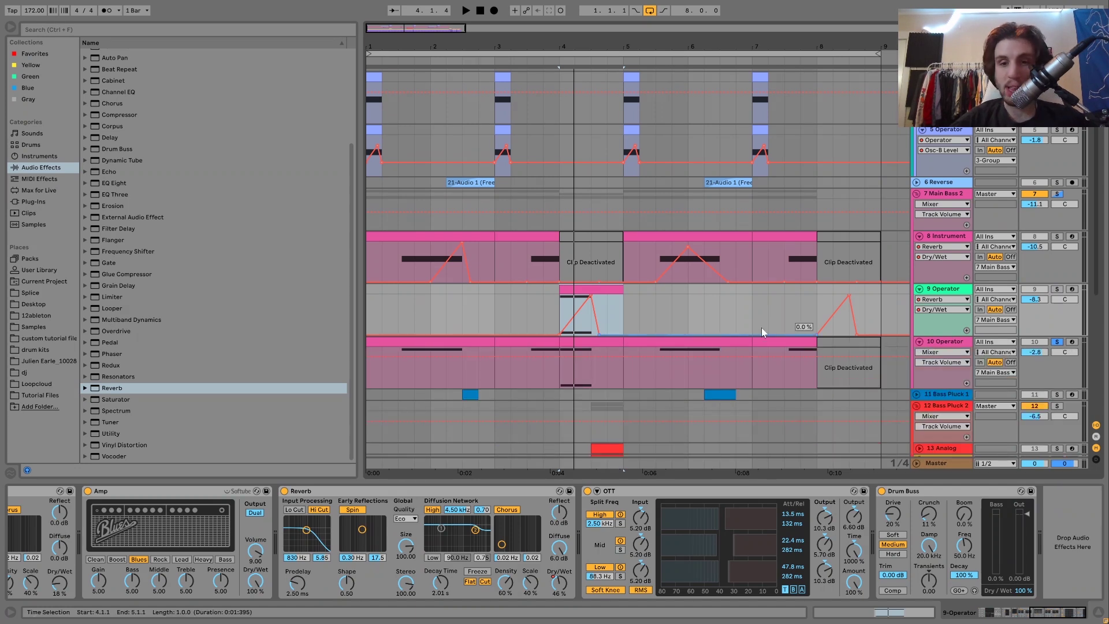
pyautogui.click(464, 340)
pyautogui.press('space')
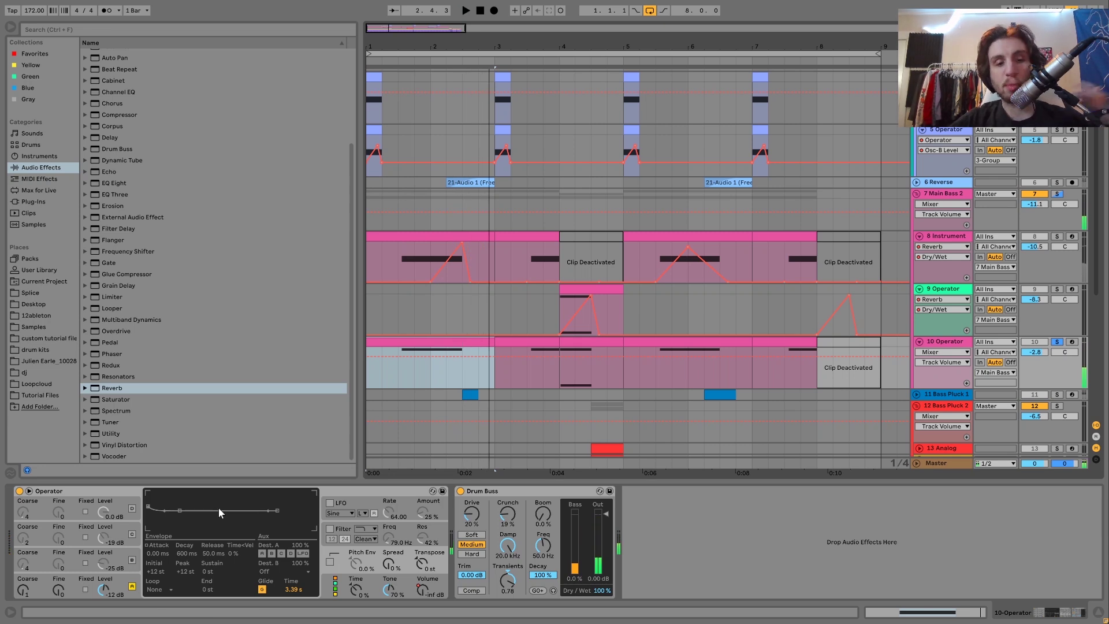
# Step: Examine oscillator A and the Volume automation of 10 Operator, and play its bar 4 clip
pyautogui.click(126, 583)
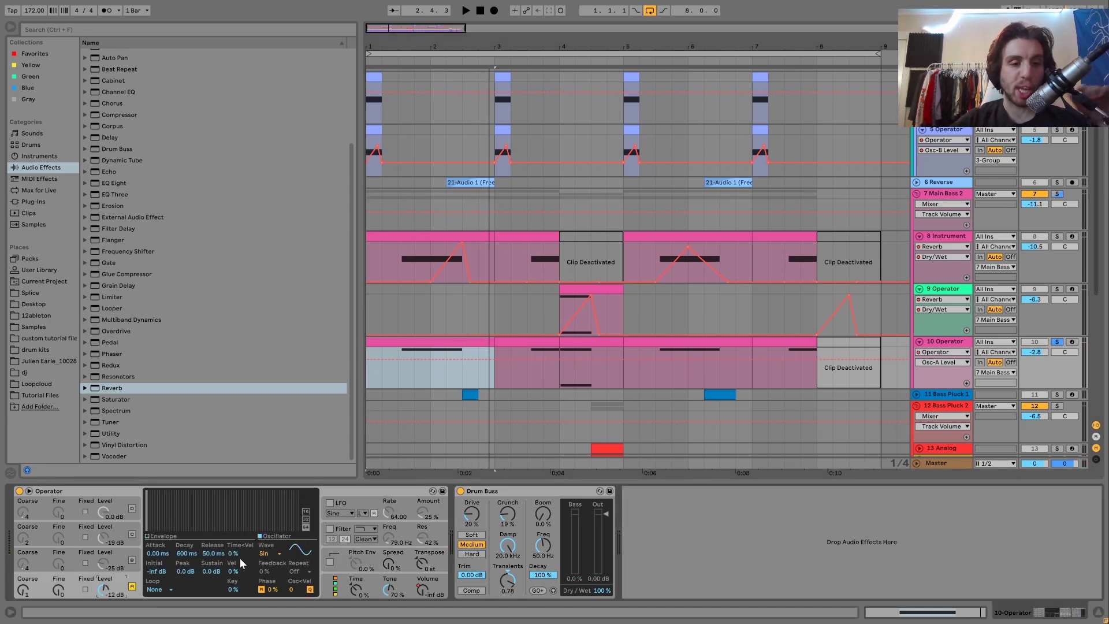
pyautogui.click(421, 588)
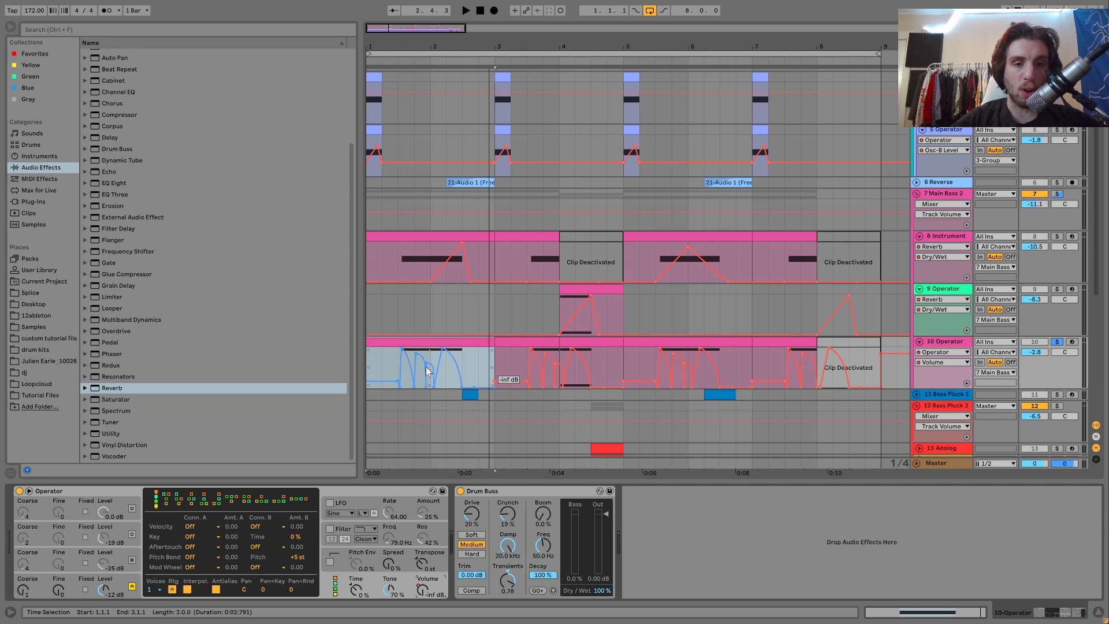
pyautogui.click(592, 344)
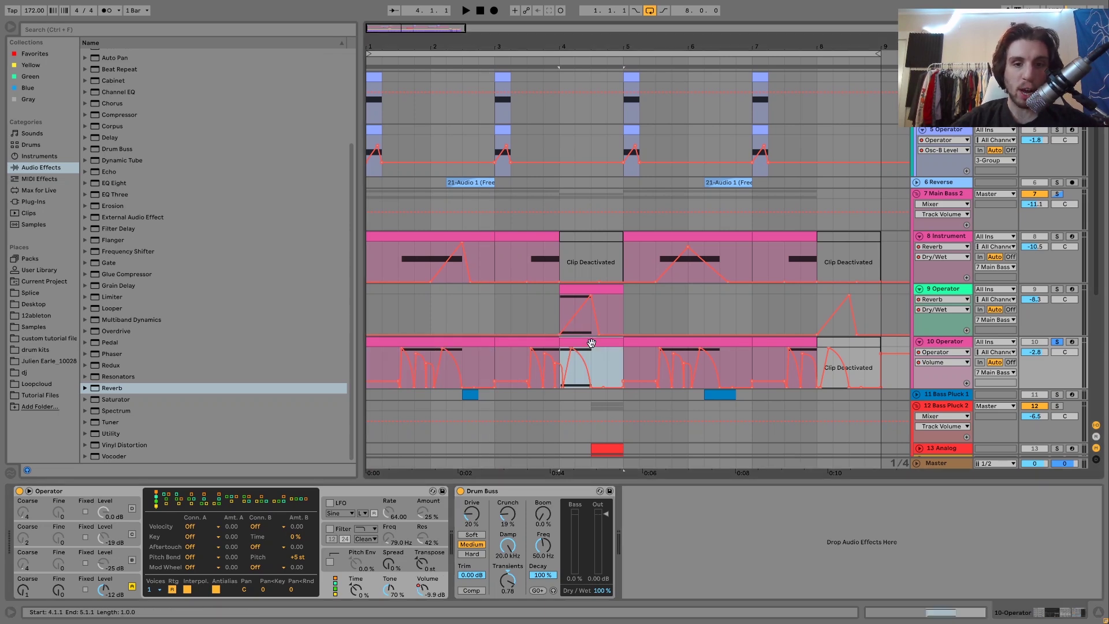
pyautogui.press('space')
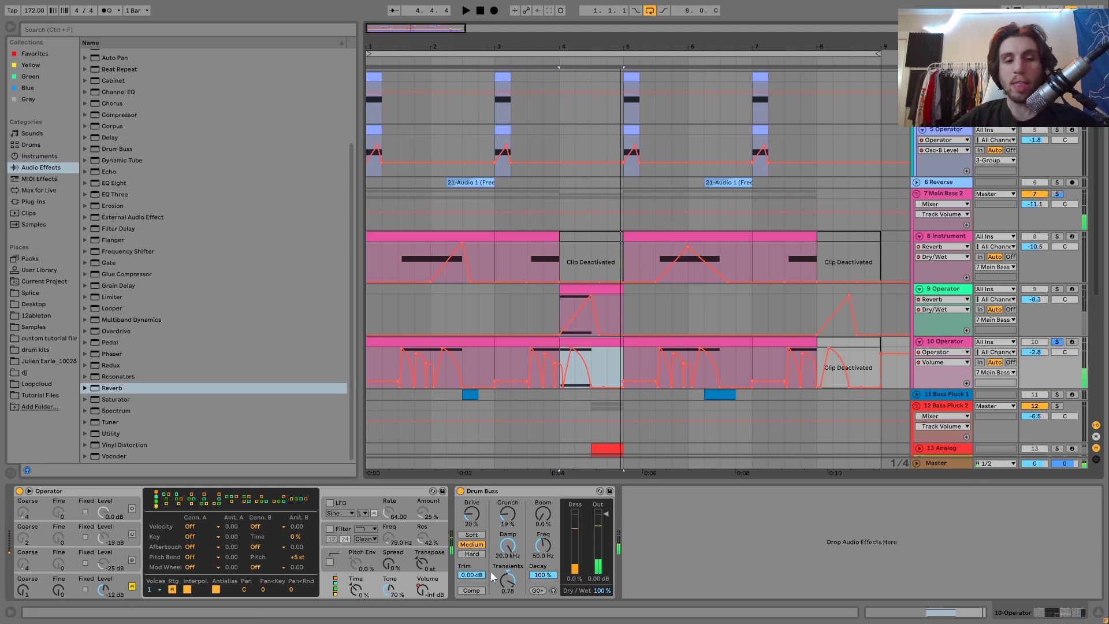
# Step: Solo the 7 Main Bass 2 group and compare its sound with the Compressor, EQ Eight and Drum Buss bypassed and re-enabled
pyautogui.click(1056, 194)
pyautogui.click(950, 198)
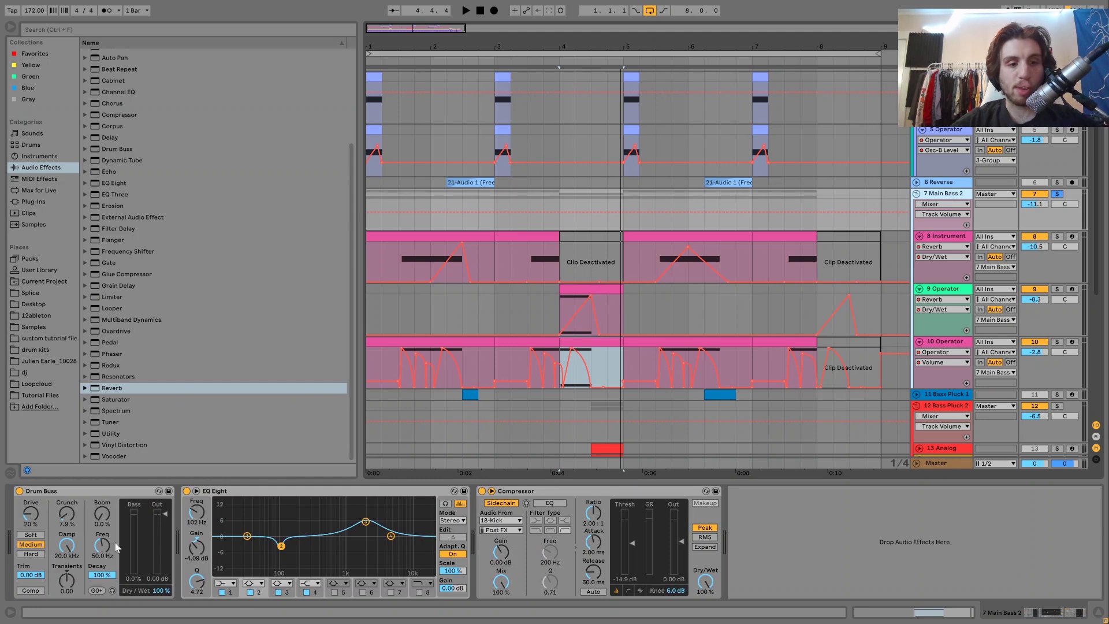
pyautogui.click(481, 491)
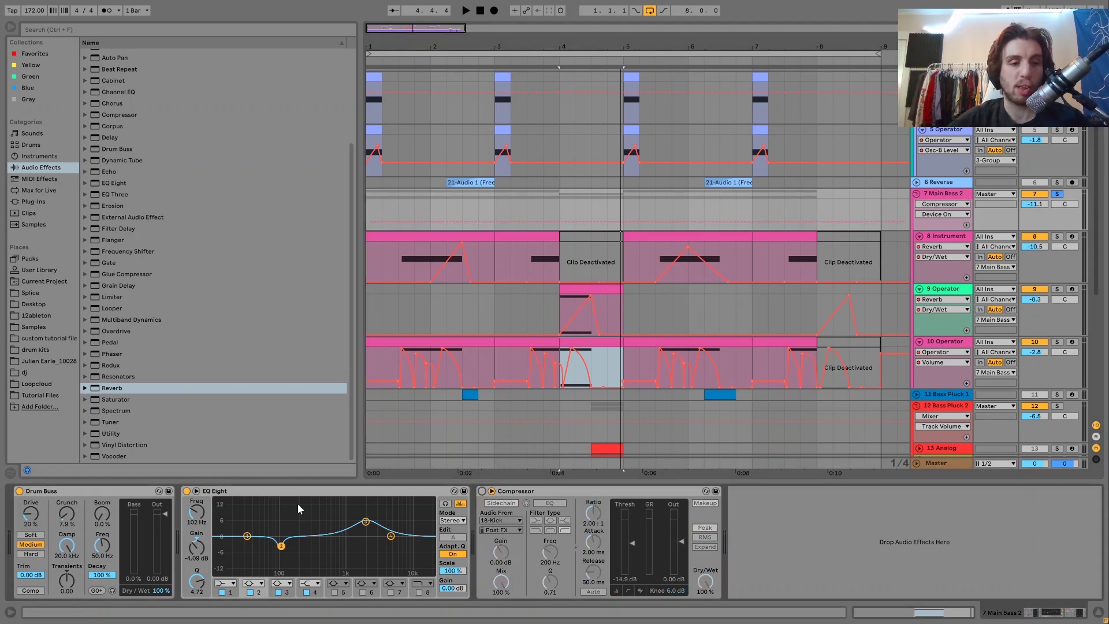
pyautogui.click(187, 490)
pyautogui.click(19, 490)
pyautogui.press('space')
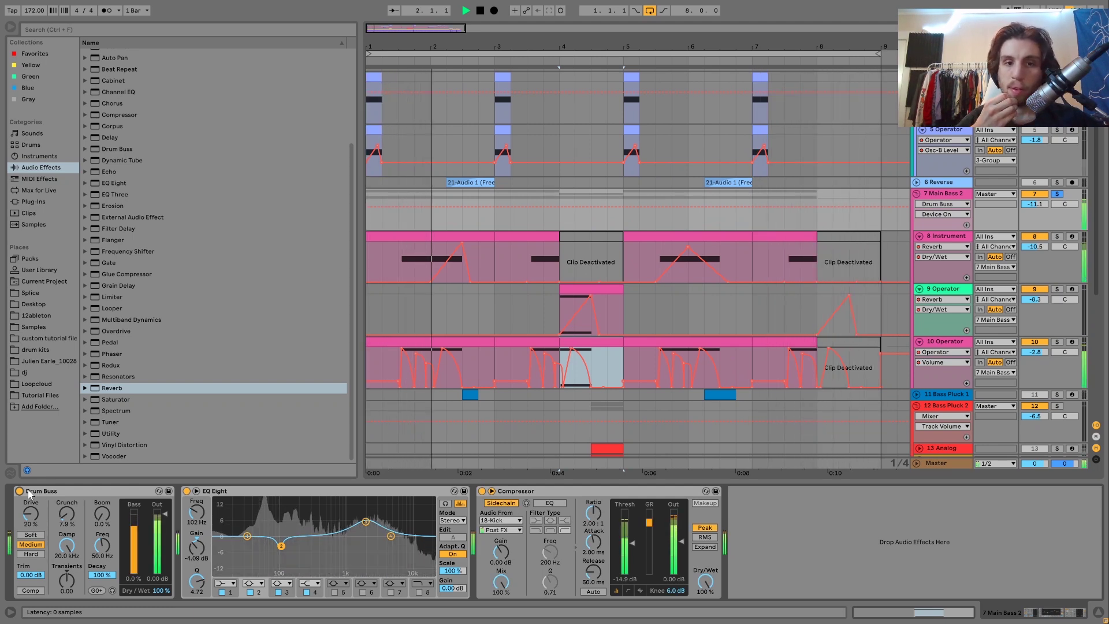
pyautogui.press('space')
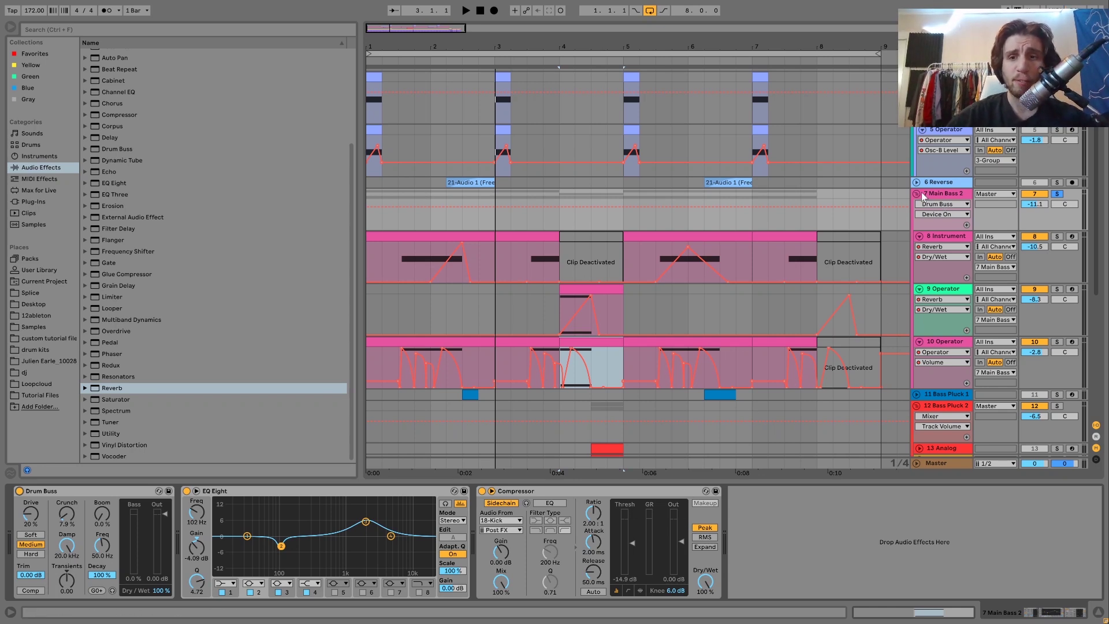
# Step: Unfold 11 Bass Pluck 1 and play it soloed together with 12 Bass Pluck 2, 15 Growl 1 and 16 Growl 2
pyautogui.scroll(-5, 924, 231)
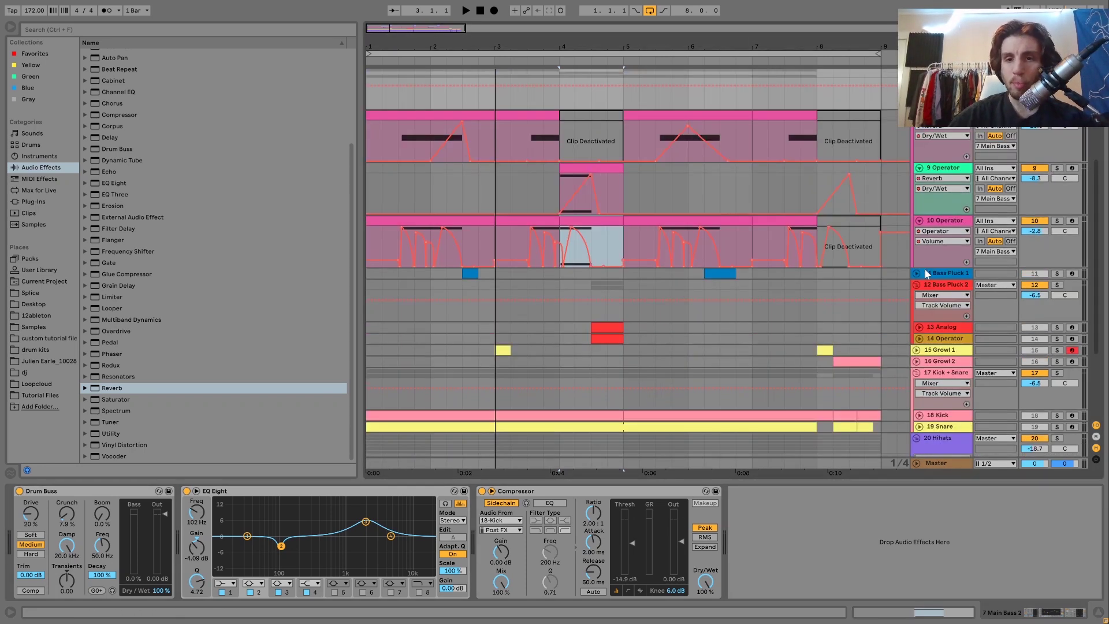
pyautogui.click(918, 273)
pyautogui.click(1057, 274)
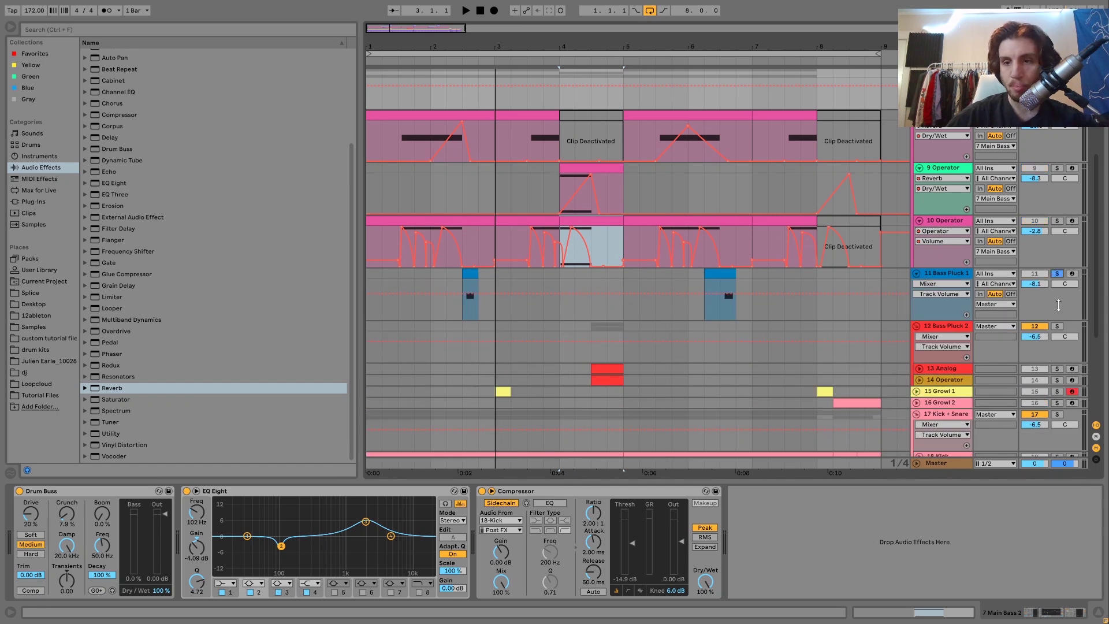
pyautogui.keyDown('ctrl'); pyautogui.click(1057, 326); pyautogui.keyUp('ctrl')
pyautogui.scroll(-2, 1061, 346)
pyautogui.keyDown('ctrl'); pyautogui.click(1058, 350); pyautogui.keyUp('ctrl')
pyautogui.keyDown('ctrl'); pyautogui.click(1057, 361); pyautogui.keyUp('ctrl')
pyautogui.press('space')
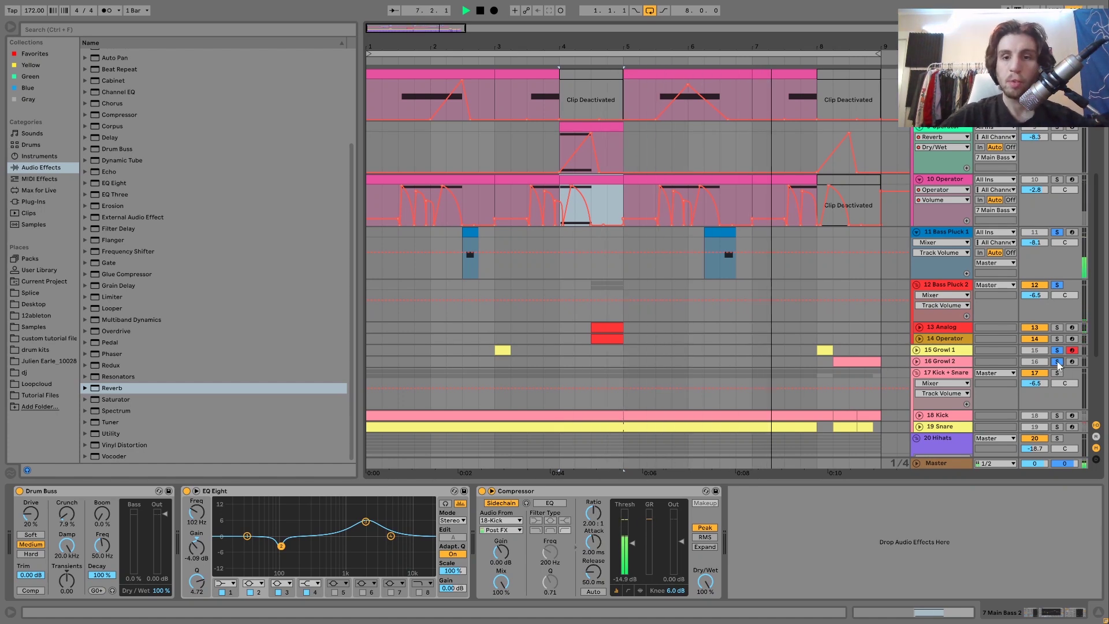
# Step: Clear the track solos and play the full mix
pyautogui.click(1056, 363)
pyautogui.press('space')
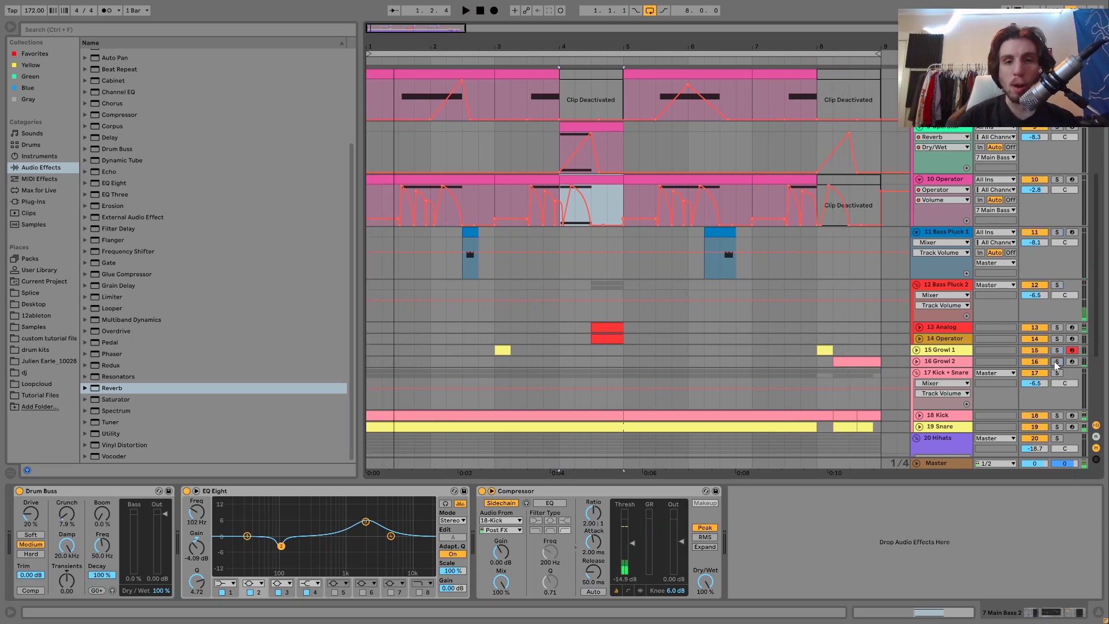
pyautogui.scroll(5, 1056, 364)
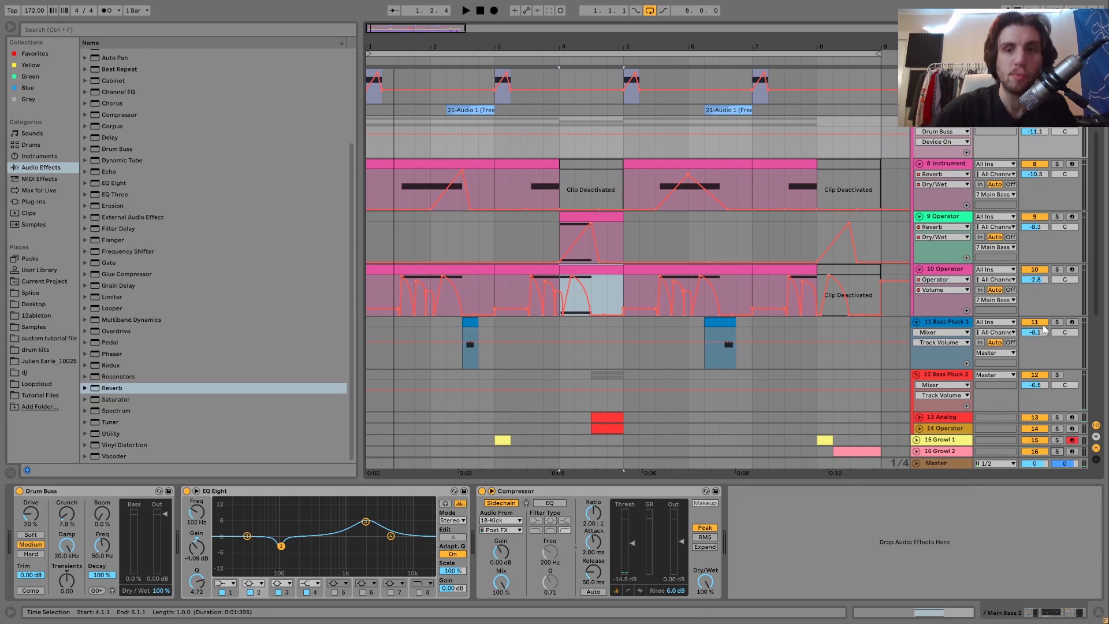
# Step: Play the full mix from bar 2 to hear 11 Bass Pluck 1 in context
pyautogui.scroll(-2, 796, 329)
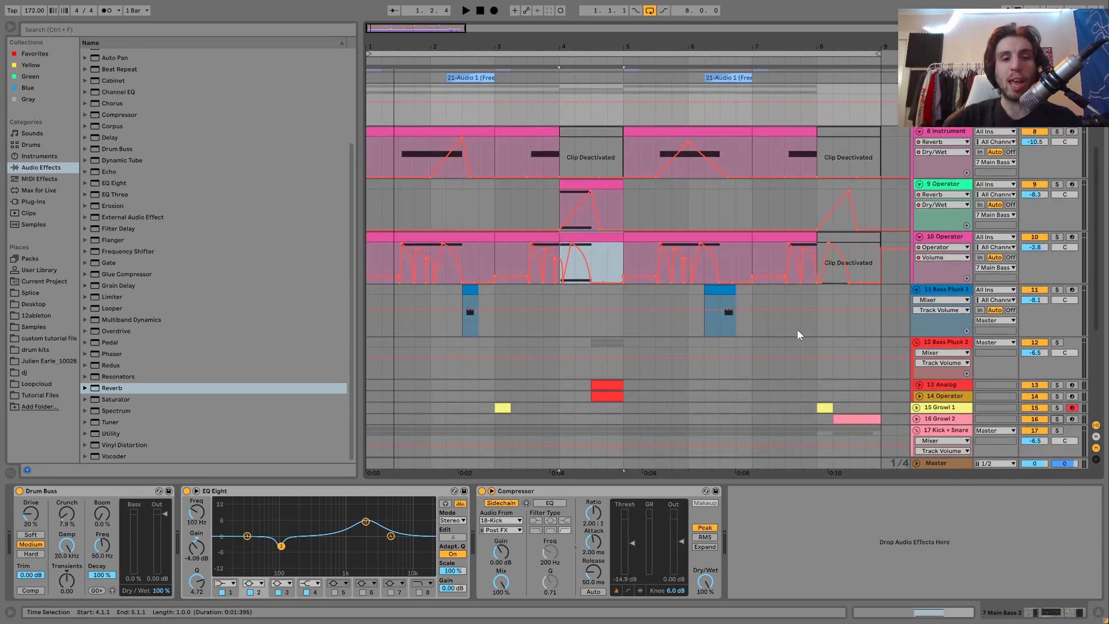
pyautogui.click(428, 292)
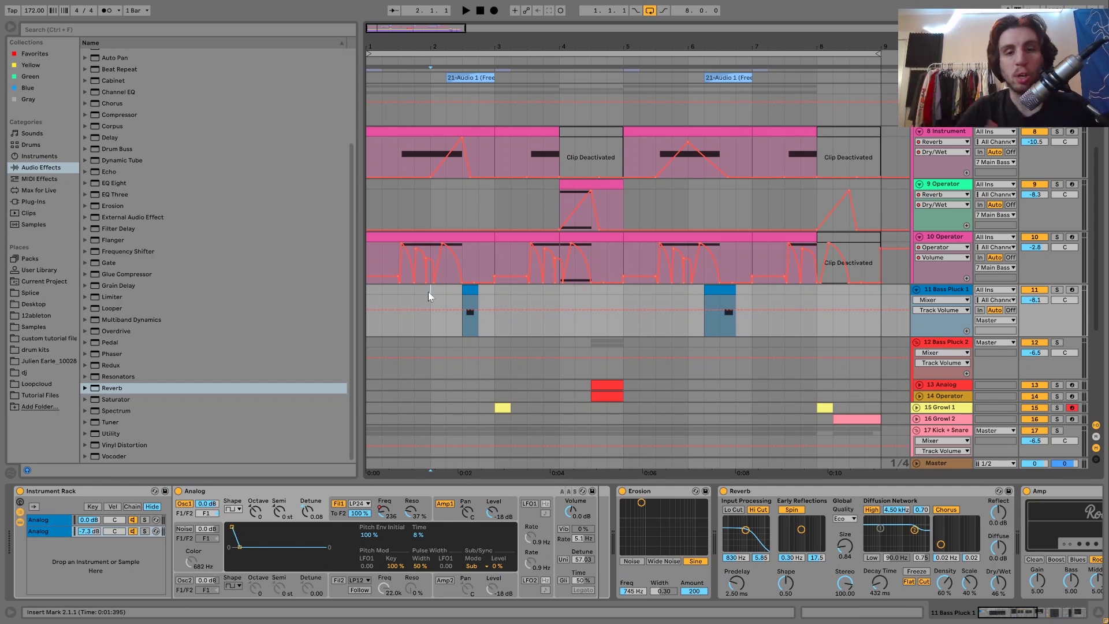
pyautogui.press('space')
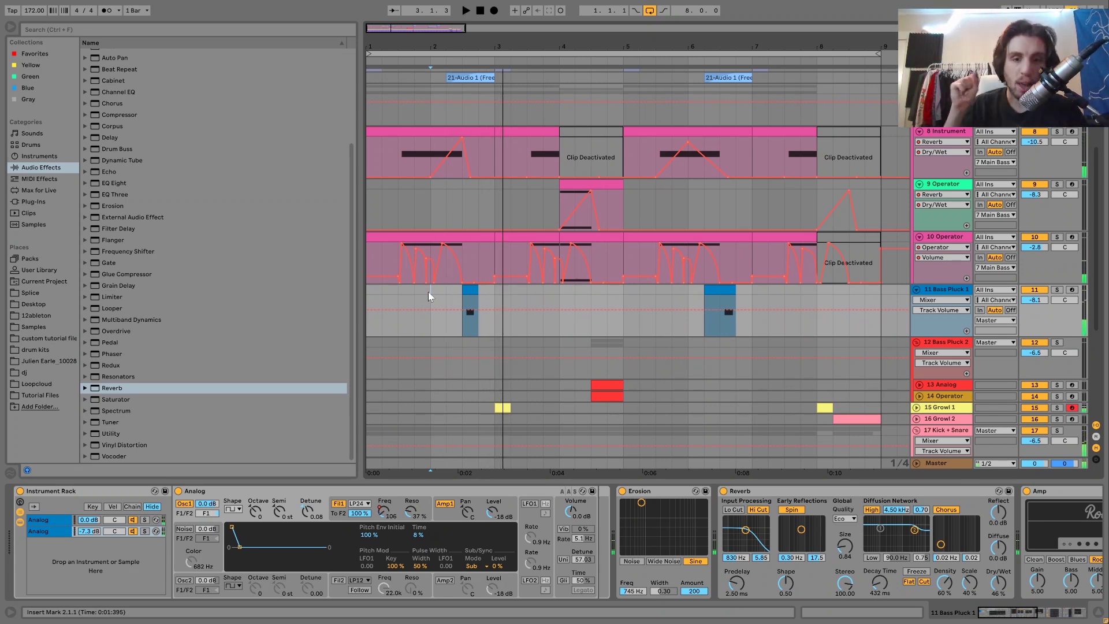
pyautogui.scroll(-3, 559, 327)
pyautogui.click(559, 331)
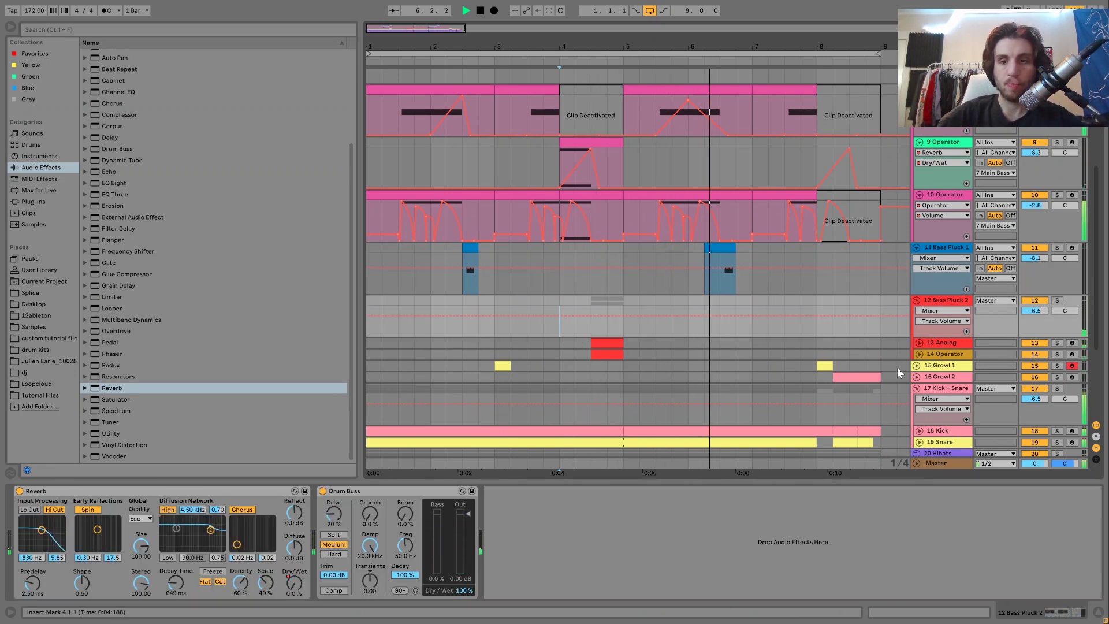
pyautogui.press('space')
# Step: Replay the full mix from bar 1 and again from bar 3
pyautogui.click(493, 329)
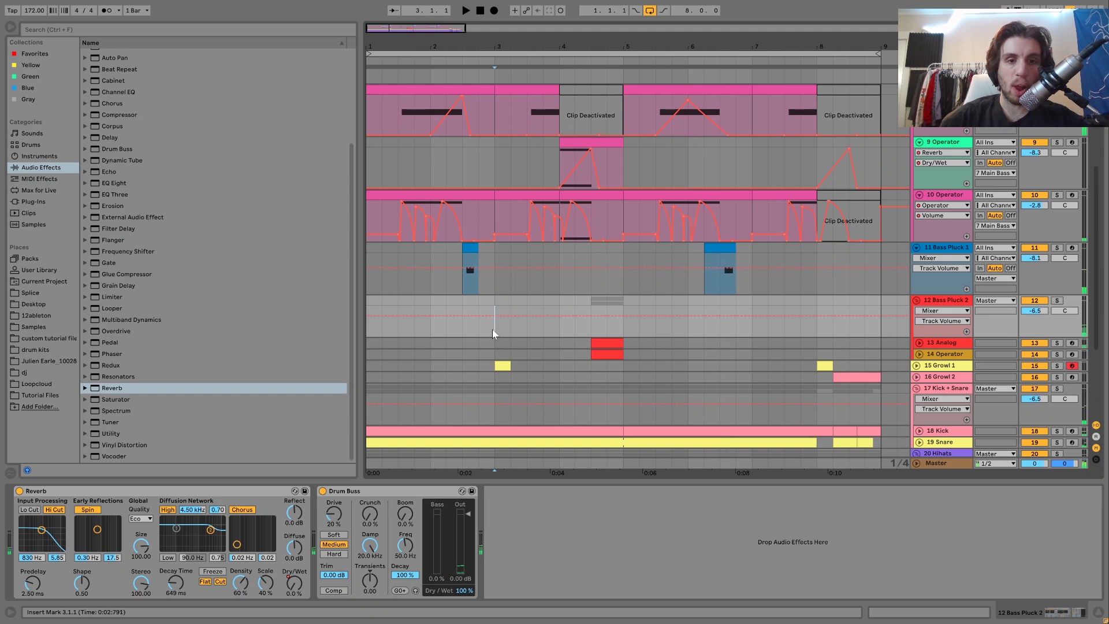
pyautogui.click(370, 327)
pyautogui.press('space')
pyautogui.press('space')
pyautogui.click(493, 329)
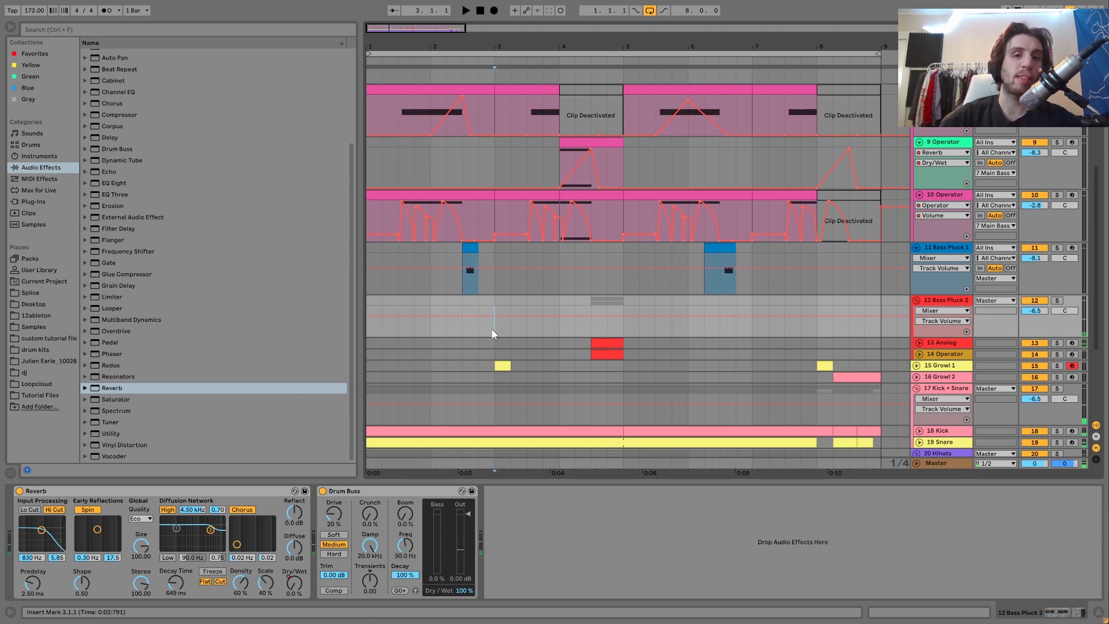
pyautogui.press('space')
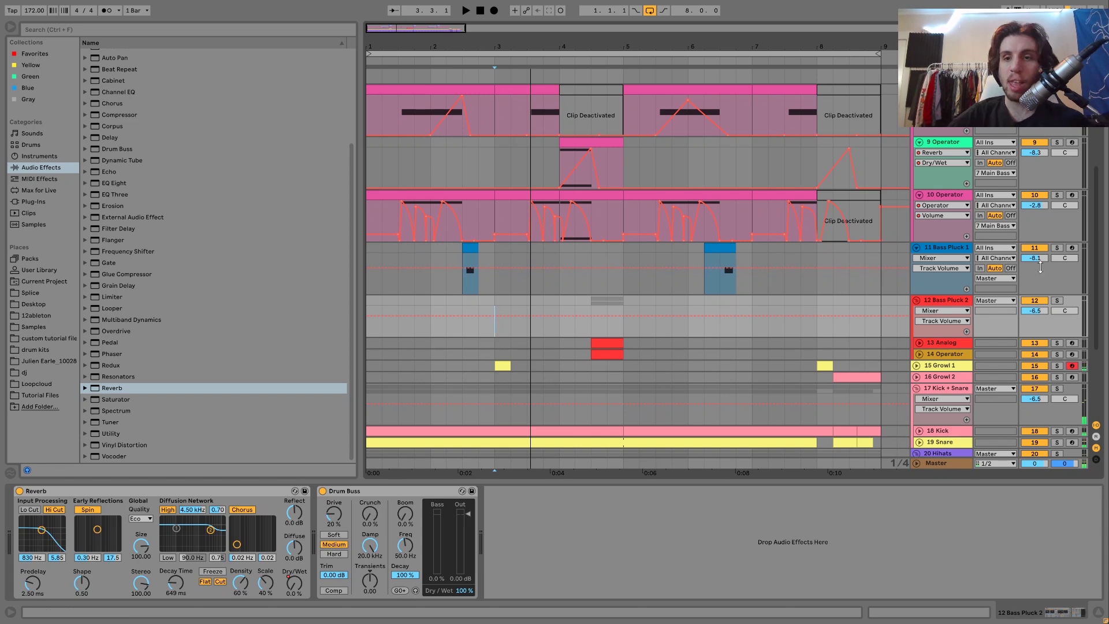
# Step: Solo 11 Bass Pluck 1 and play its bar 2 clip
pyautogui.click(1059, 249)
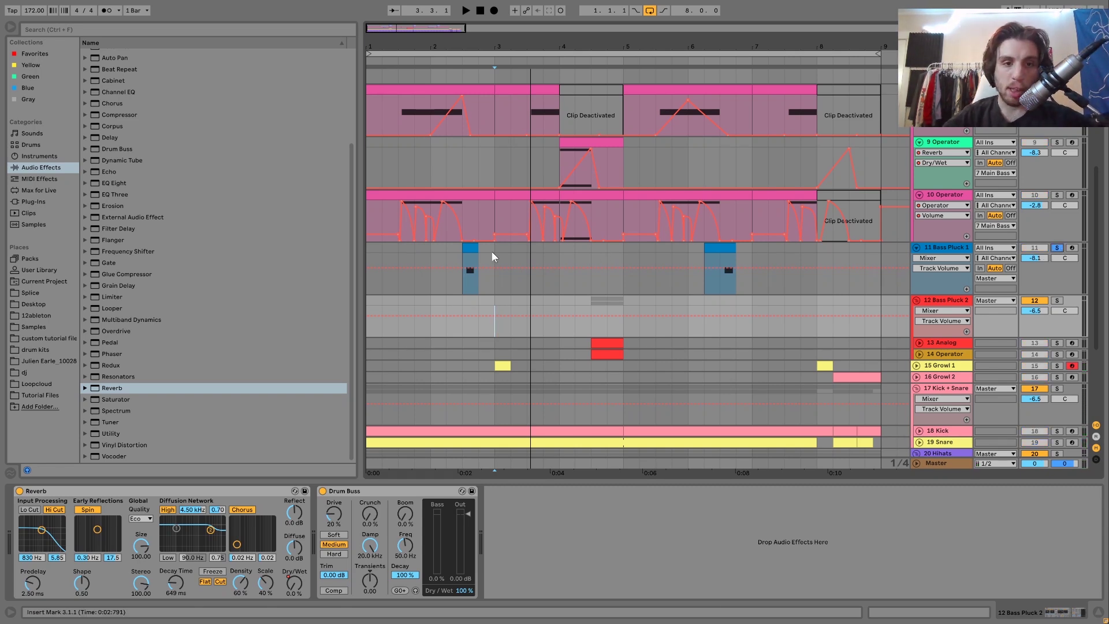
pyautogui.click(469, 271)
pyautogui.press('space')
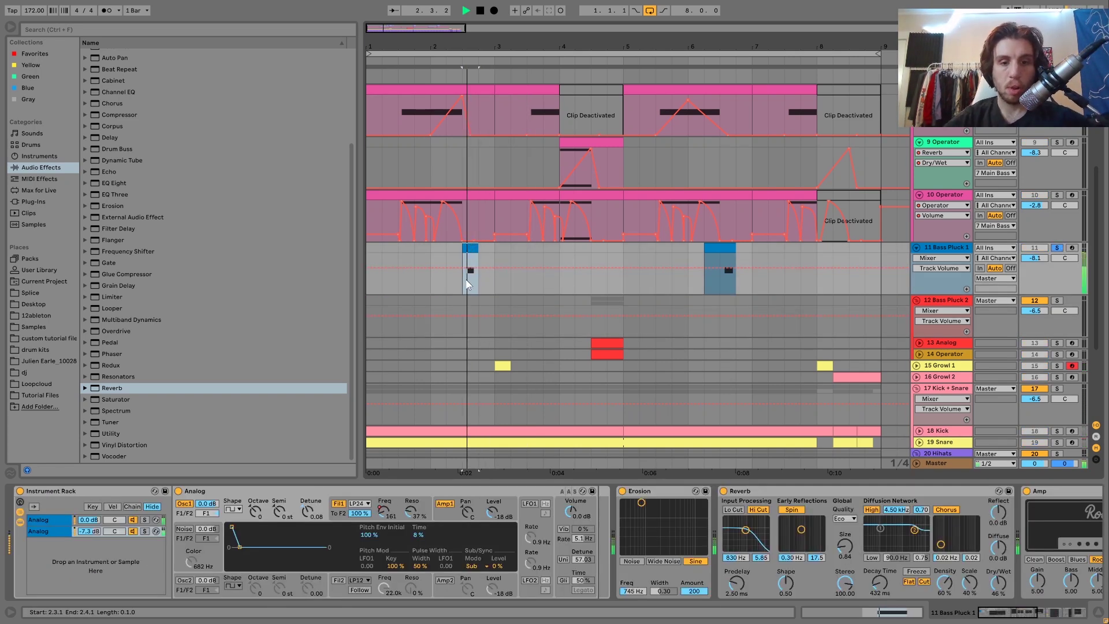
pyautogui.press('space')
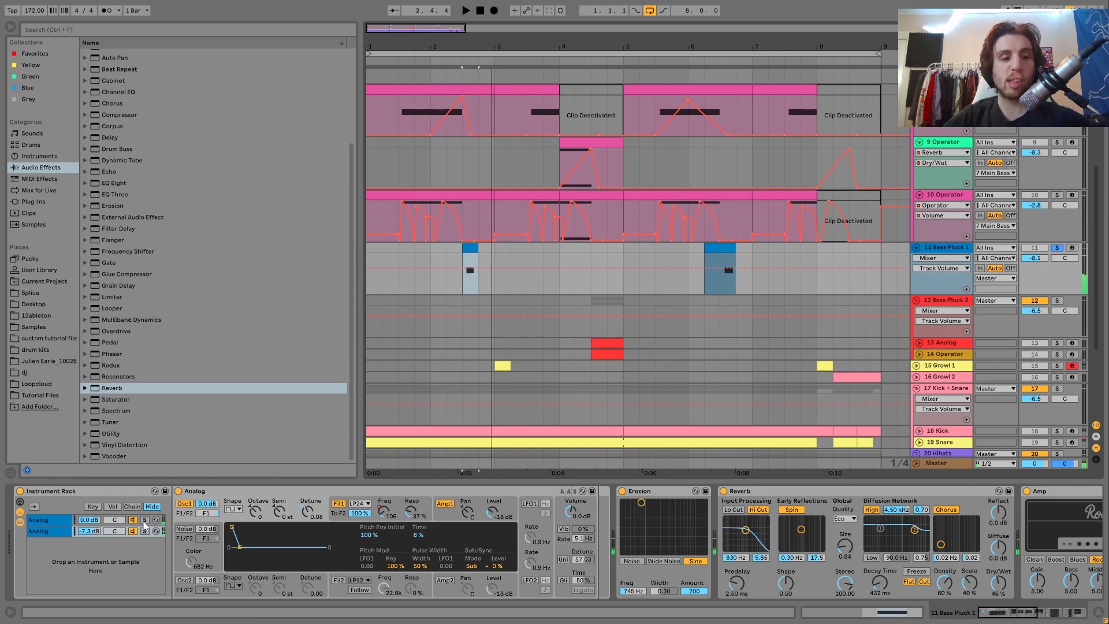
# Step: Solo the two Analog chains of 11 Bass Pluck 1's Instrument Rack in turn and listen to each layer
pyautogui.click(144, 519)
pyautogui.press('space')
pyautogui.press('space')
pyautogui.click(146, 531)
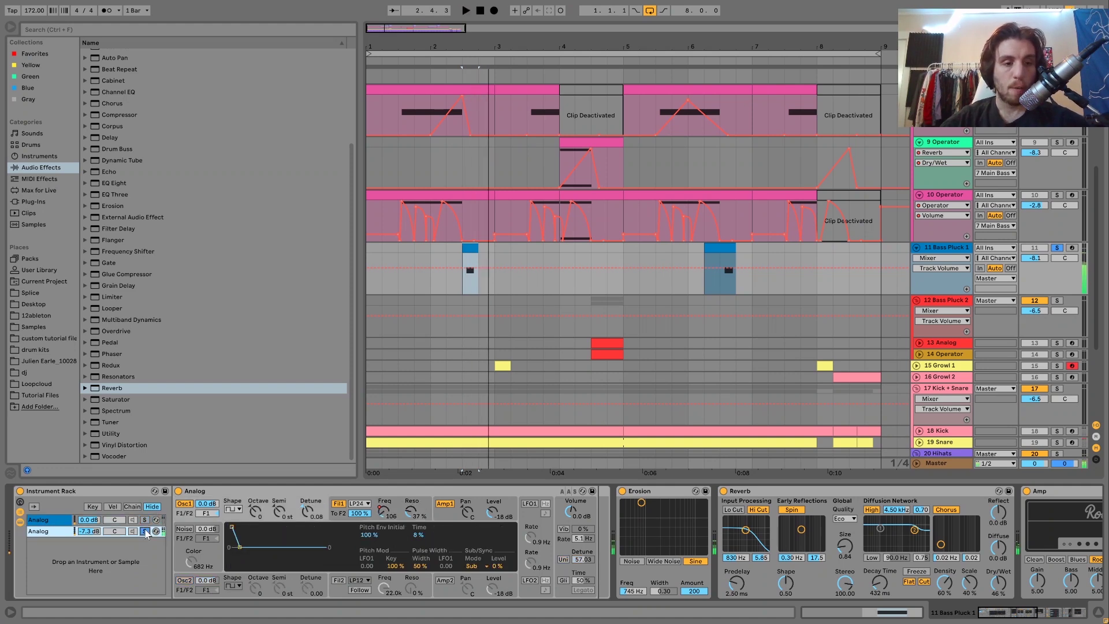
# Step: Examine the first Analog chain's filter envelope, F1 Freq automation, amp envelope and unison settings
pyautogui.click(51, 521)
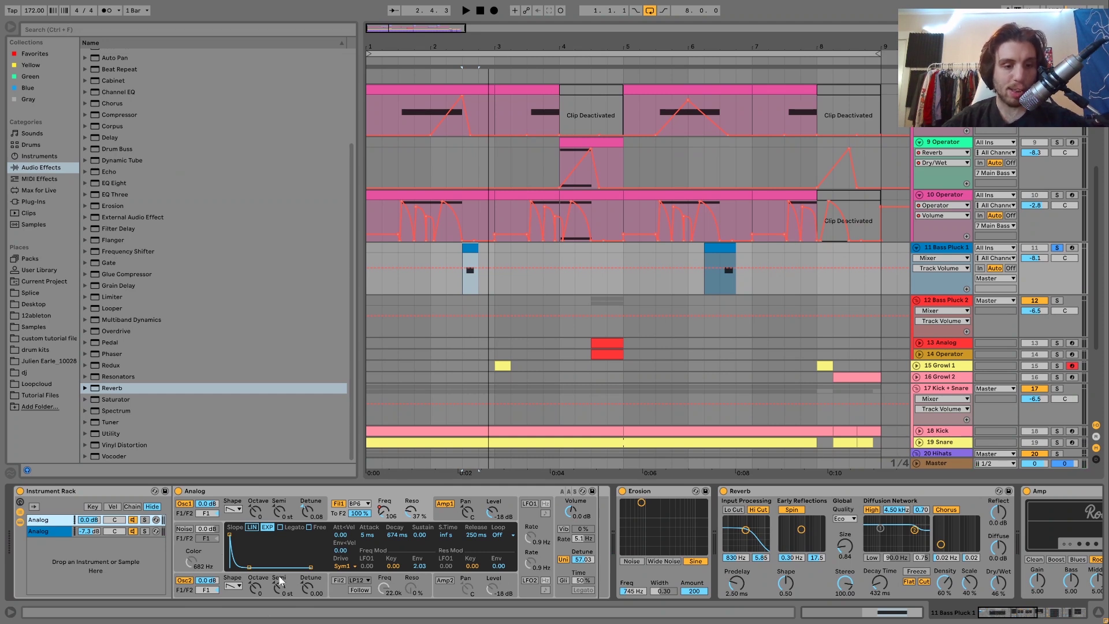
pyautogui.click(383, 516)
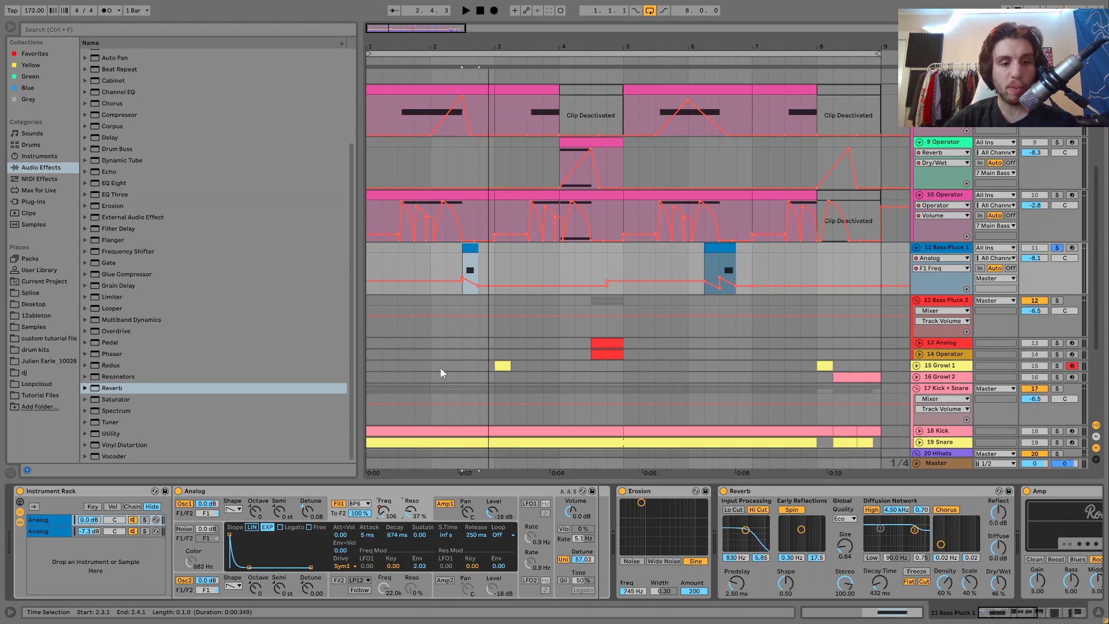
pyautogui.click(446, 504)
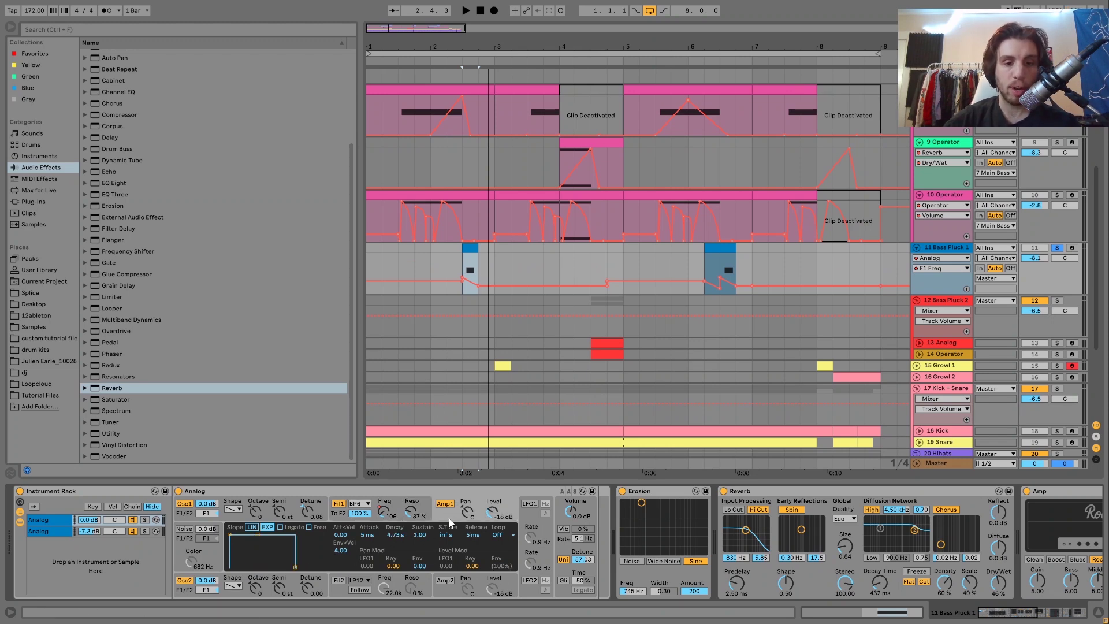
pyautogui.click(563, 556)
# Step: Examine the second Analog chain's low-pass filter, F1 Freq automation and amp envelope
pyautogui.click(51, 531)
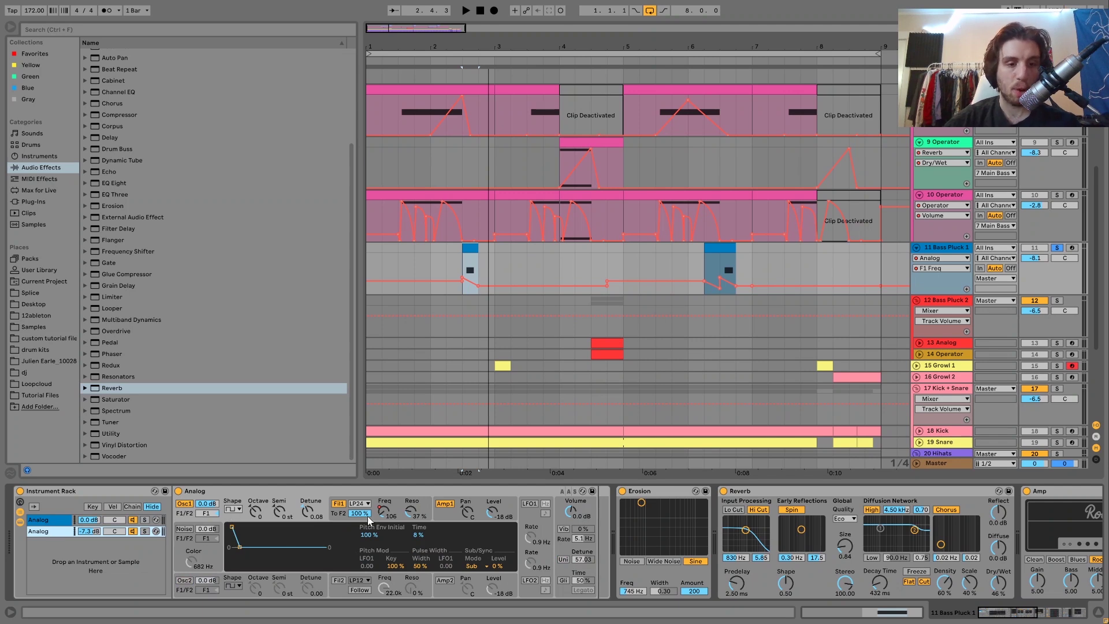
pyautogui.click(340, 517)
pyautogui.click(384, 511)
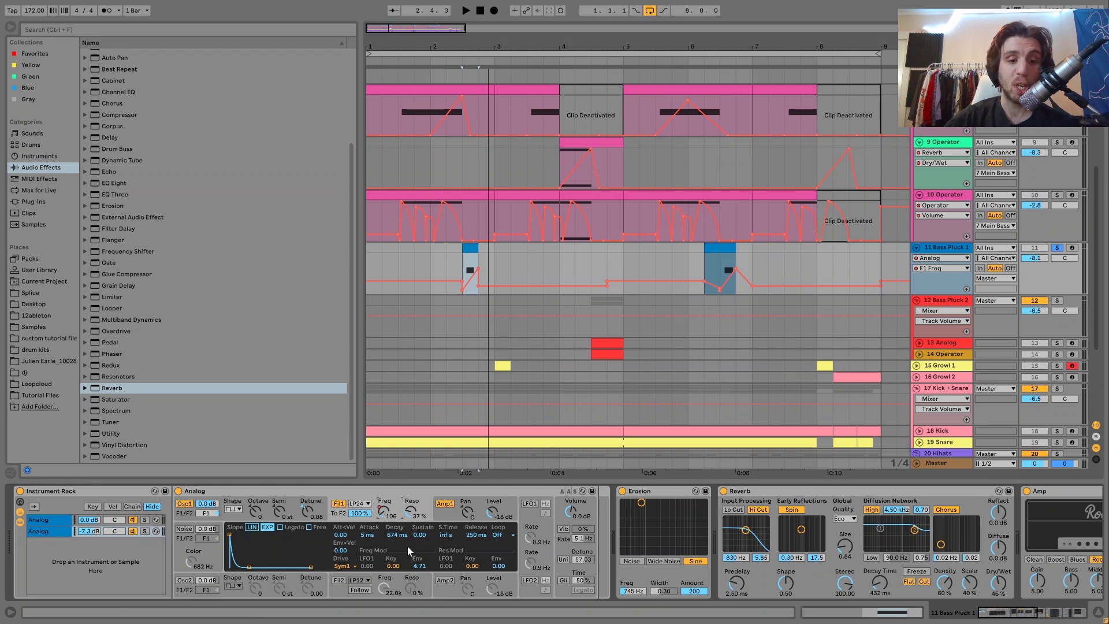
pyautogui.click(434, 519)
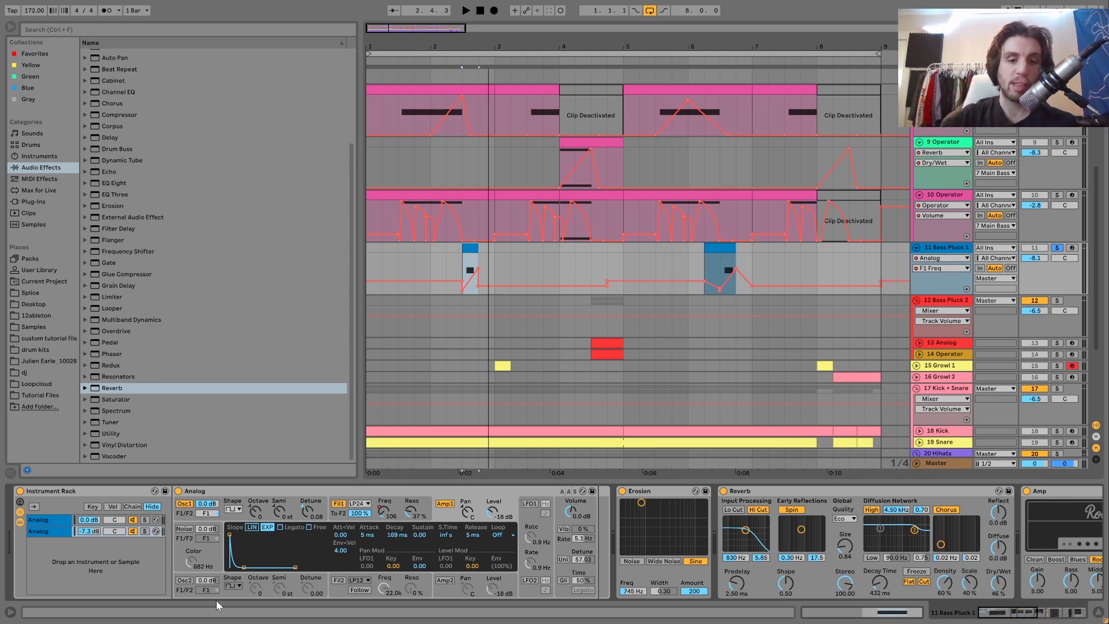
# Step: Examine 11 Bass Pluck 1's effects chain from Erosion and Reverb through Amp, OTT and Drum Buss to Auto Filter
pyautogui.scroll(-5, 564, 568)
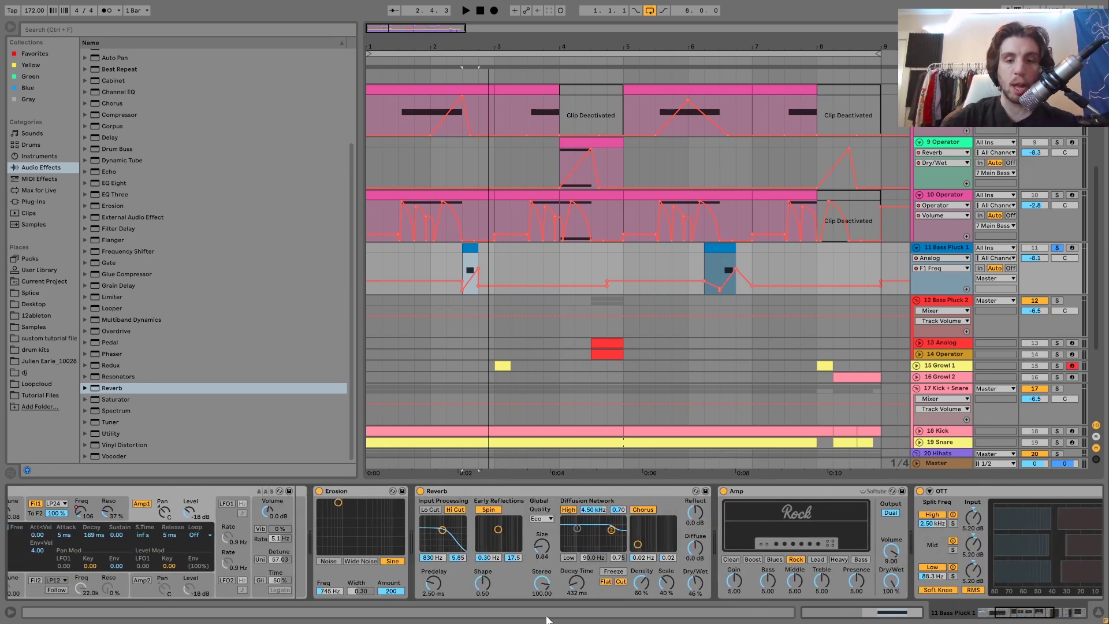
pyautogui.hscroll(3, 631, 428)
pyautogui.hscroll(5, 674, 504)
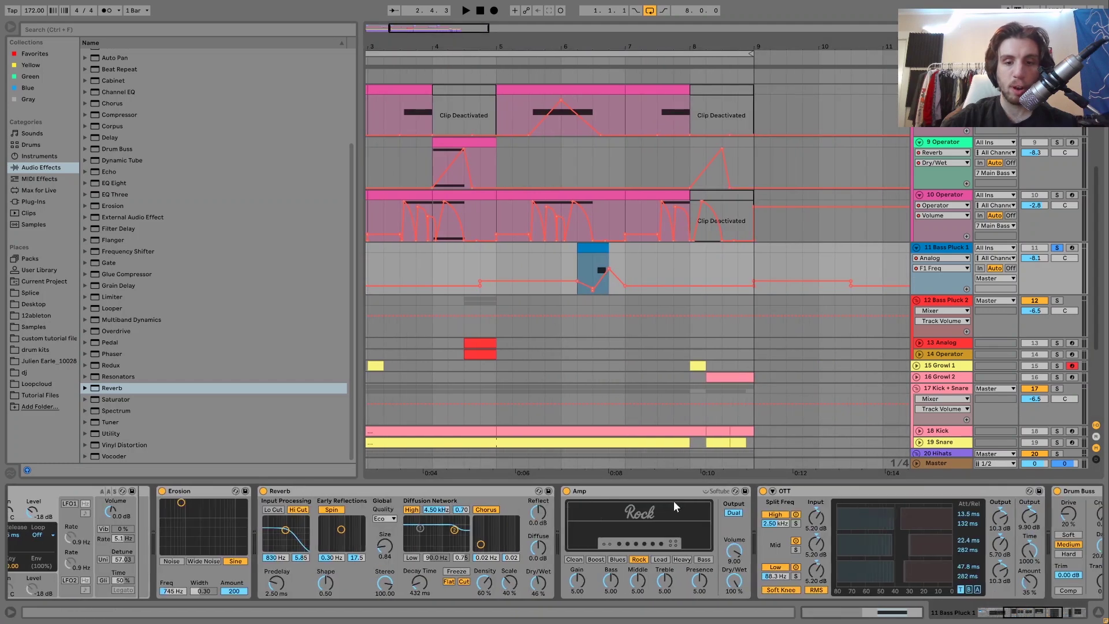
pyautogui.hscroll(-3, 408, 288)
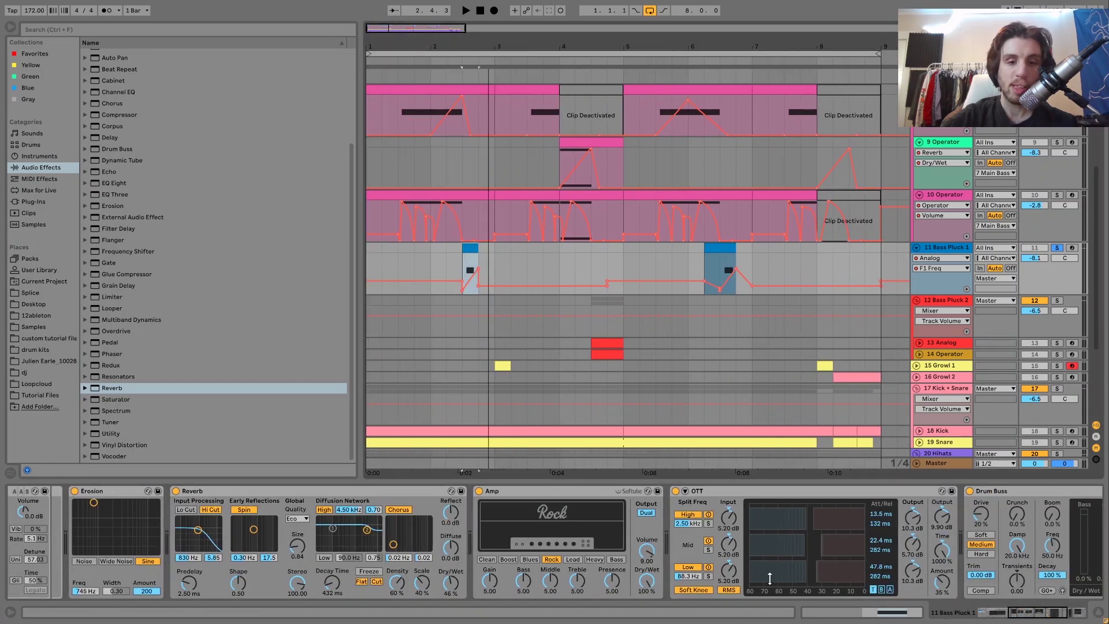
pyautogui.scroll(-4, 564, 569)
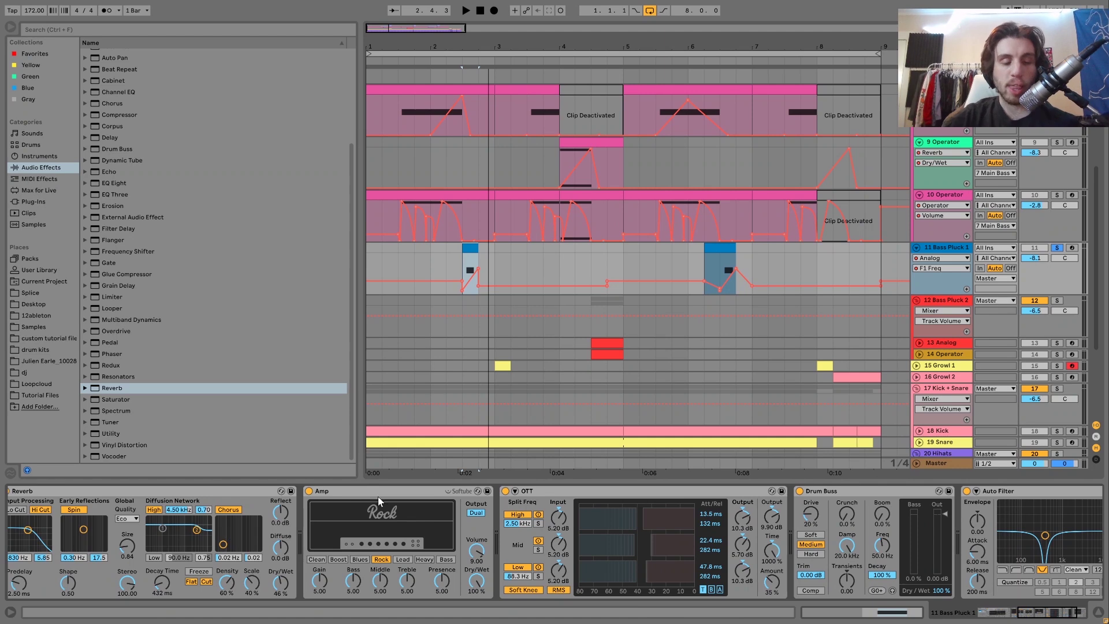
pyautogui.click(577, 492)
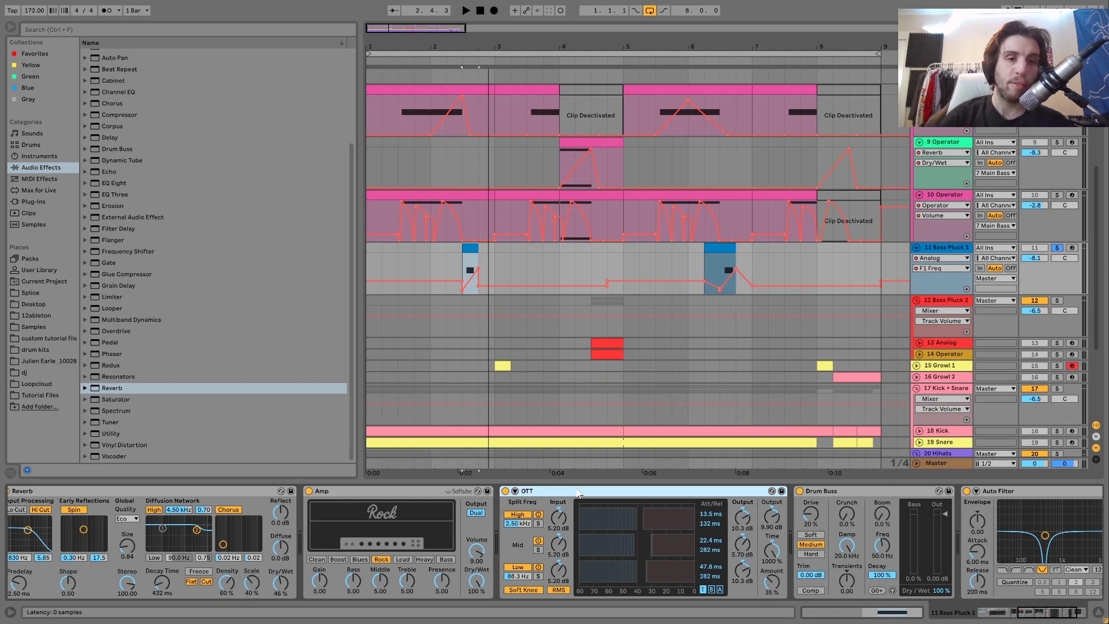
pyautogui.scroll(-4, 578, 493)
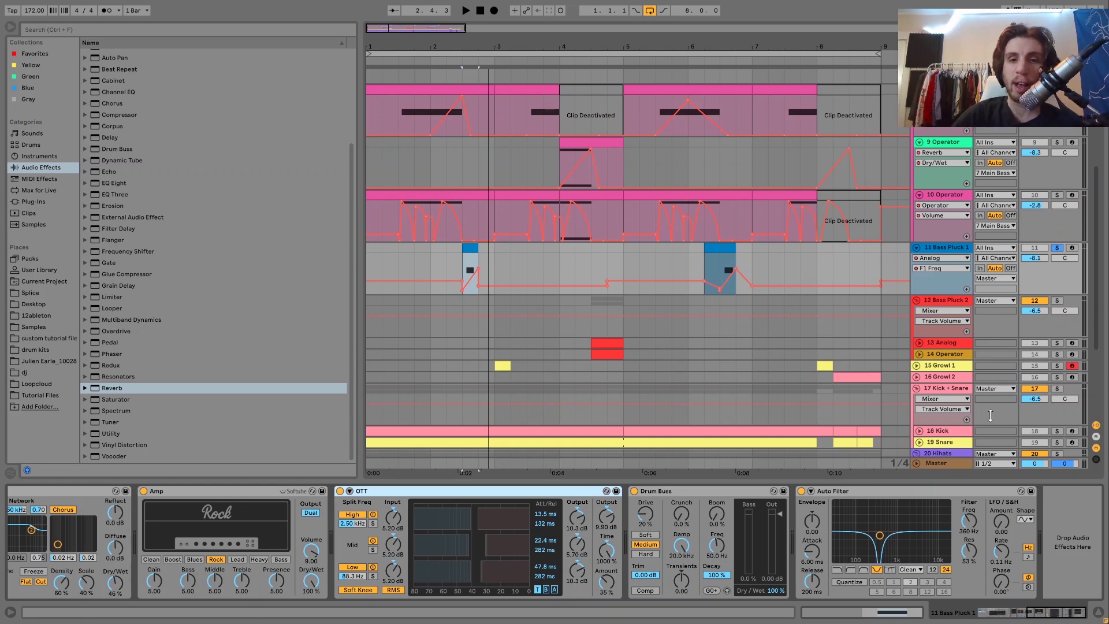
# Step: Play the soloed 11 Bass Pluck 1 clip and compare it with Auto Filter bypassed and re-enabled
pyautogui.press('space')
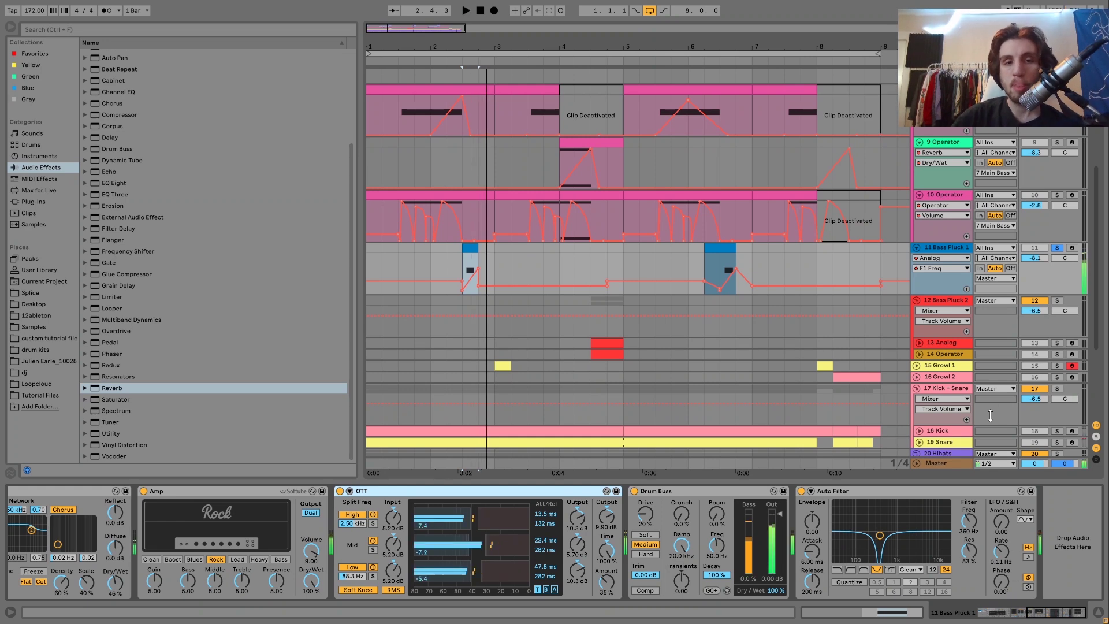
pyautogui.click(802, 492)
pyautogui.press('space')
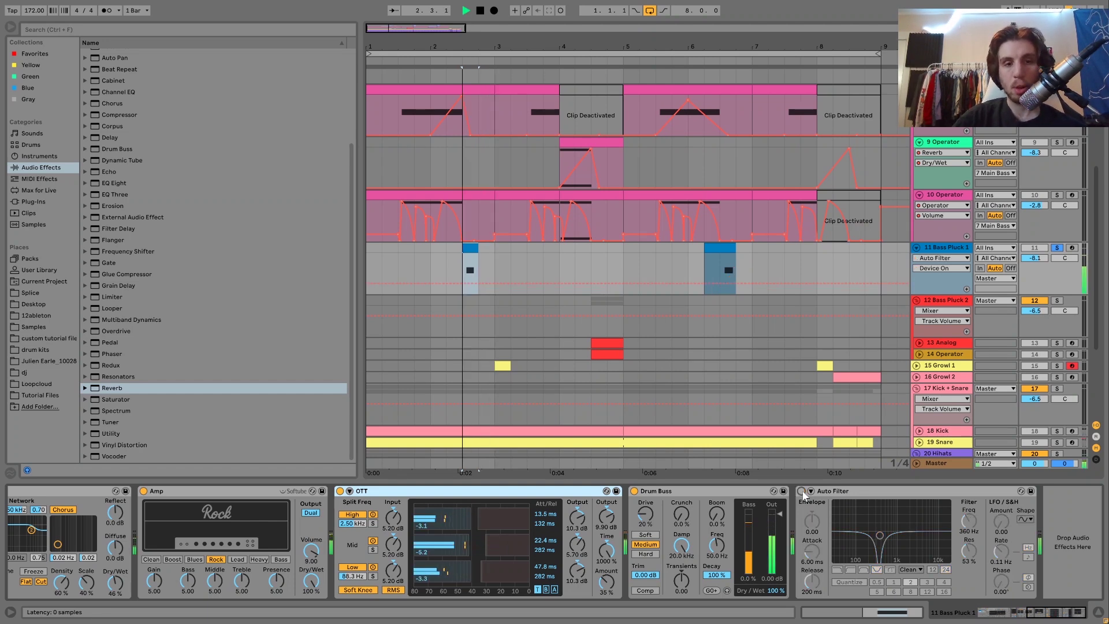
pyautogui.click(802, 492)
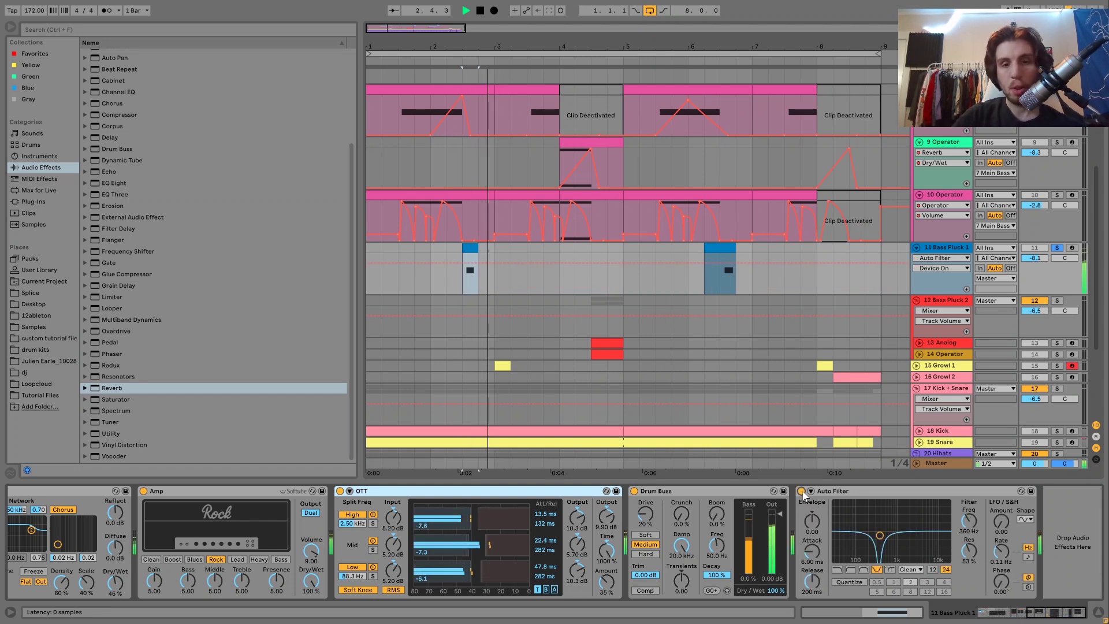
pyautogui.press('space')
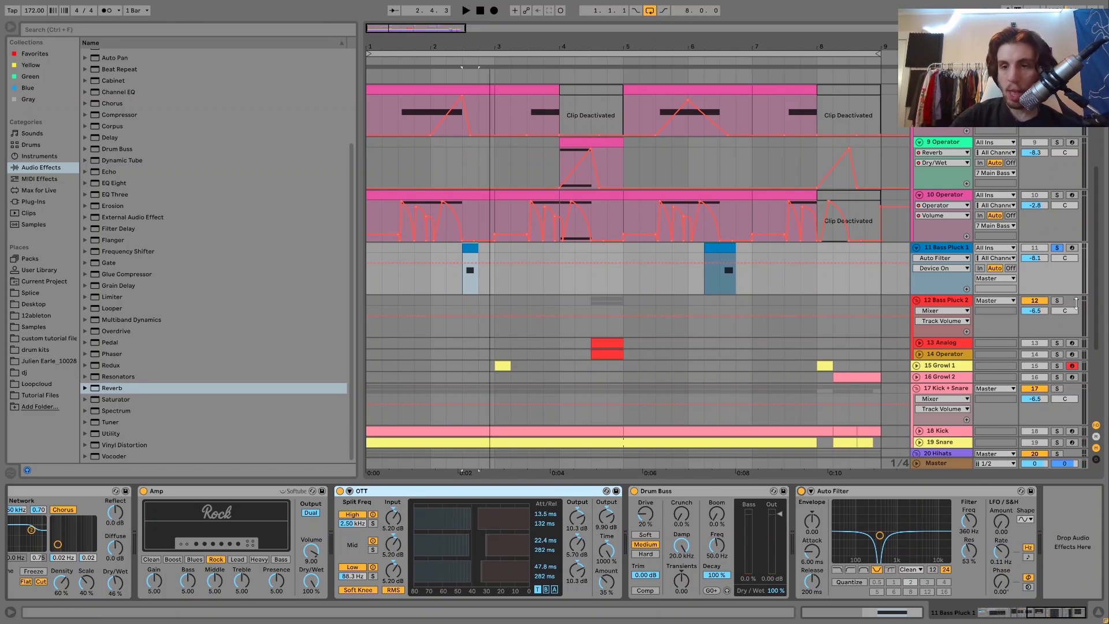
# Step: Solo the 12 Bass Pluck 2 group and play its clips in bar 4
pyautogui.click(1057, 301)
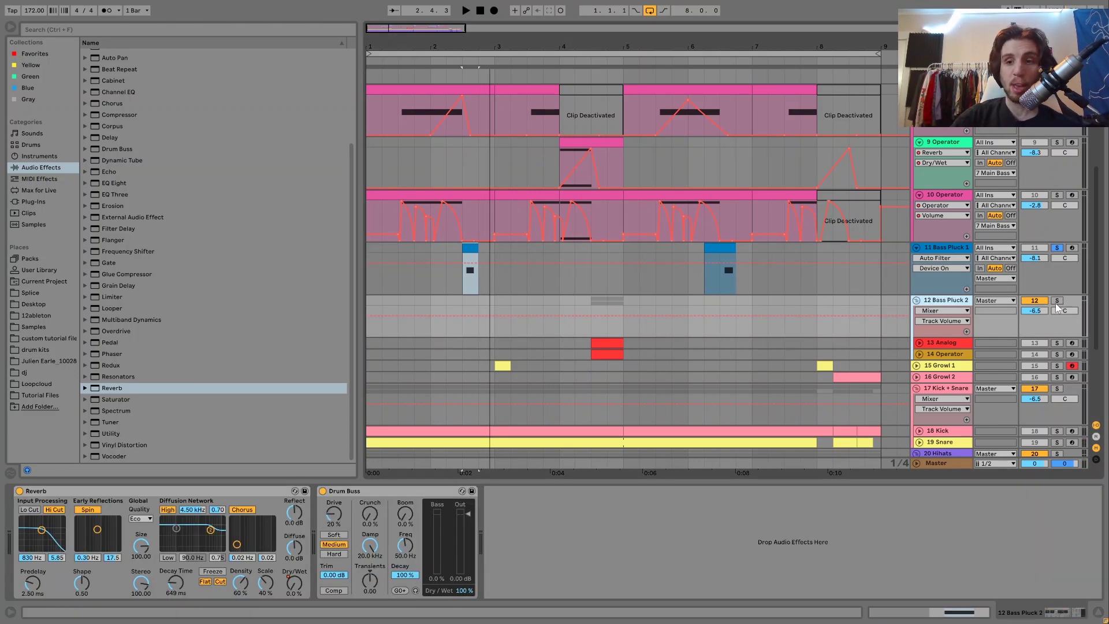
pyautogui.click(589, 300)
pyautogui.press('space')
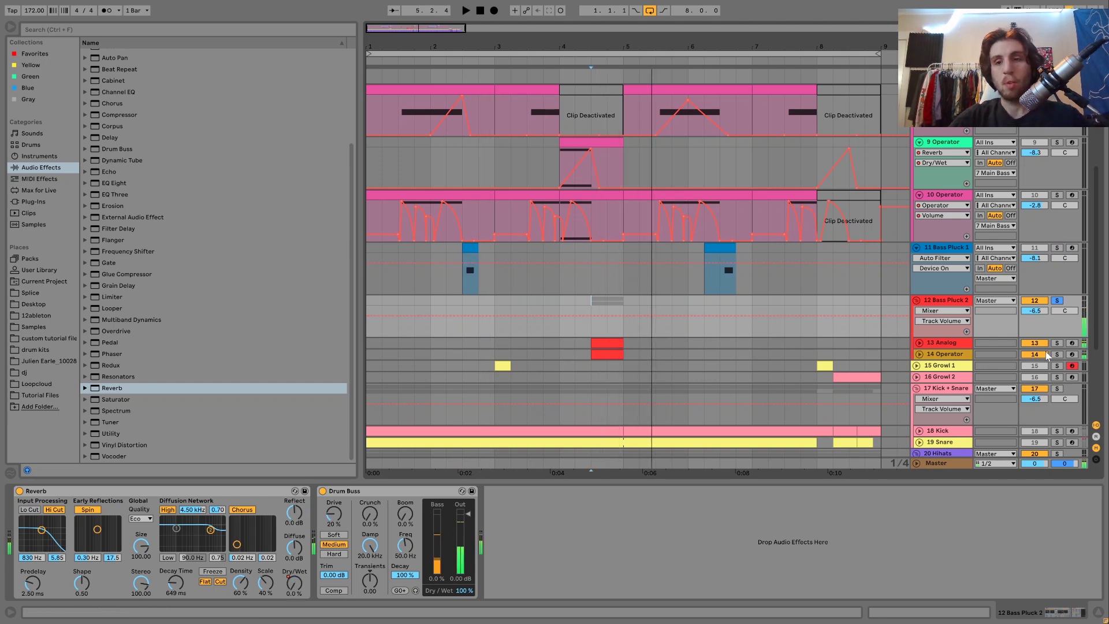
# Step: Solo 13 Analog, unfold the track, show its devices and play its bar 4 clip
pyautogui.click(1056, 343)
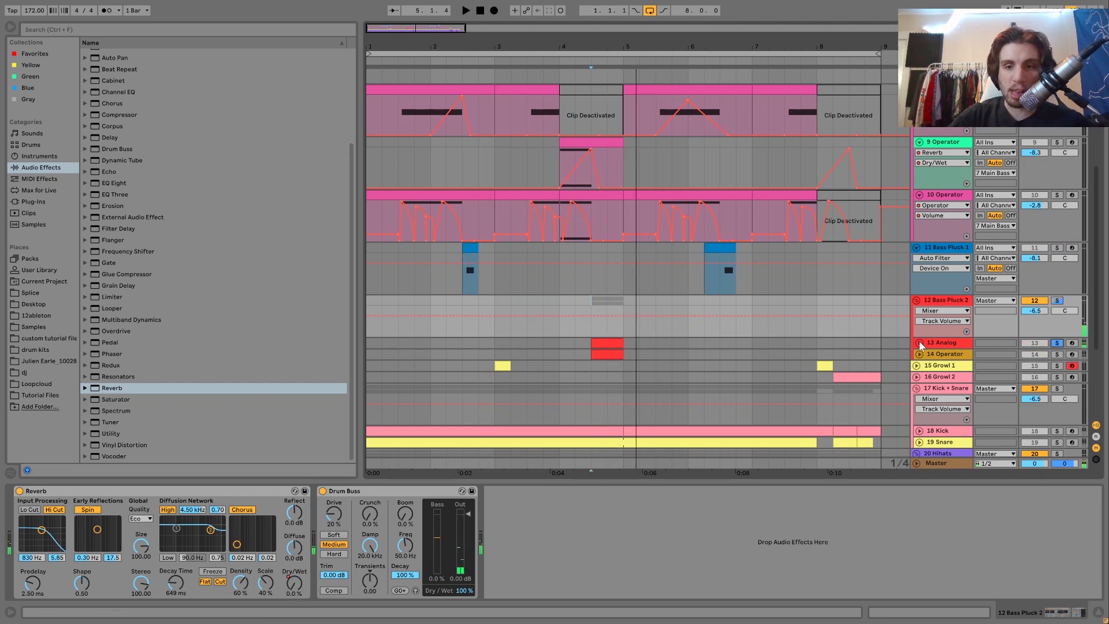
pyautogui.click(919, 342)
pyautogui.click(944, 342)
pyautogui.press('space')
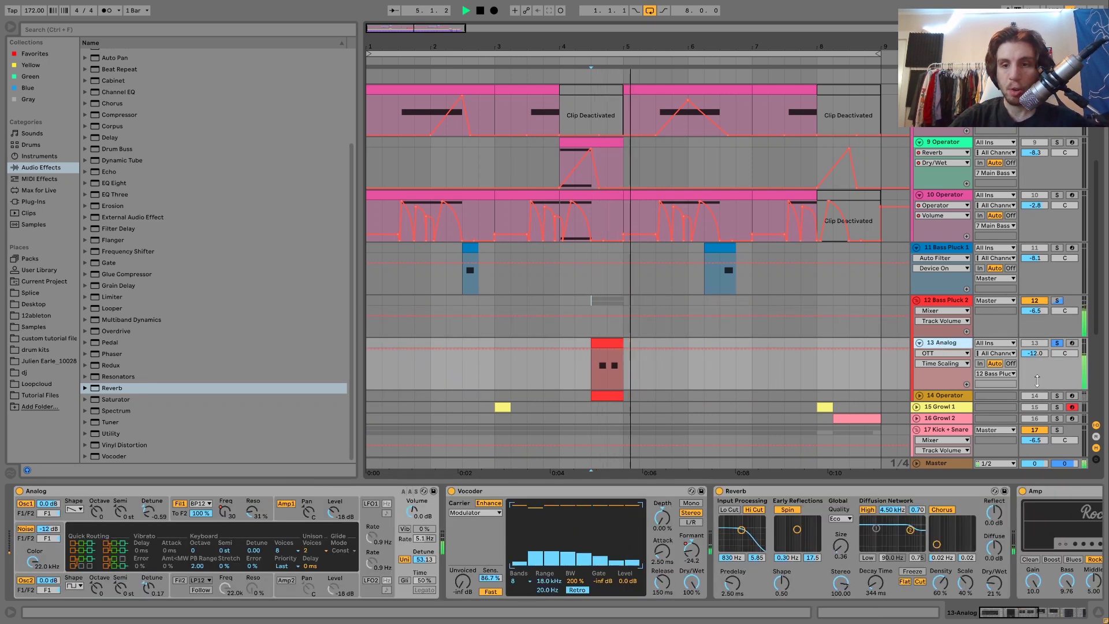
# Step: Solo 14 Operator, unfold the track, play its bar 4 clip and show its devices
pyautogui.click(1056, 395)
pyautogui.press('space')
pyautogui.press('space')
pyautogui.click(921, 395)
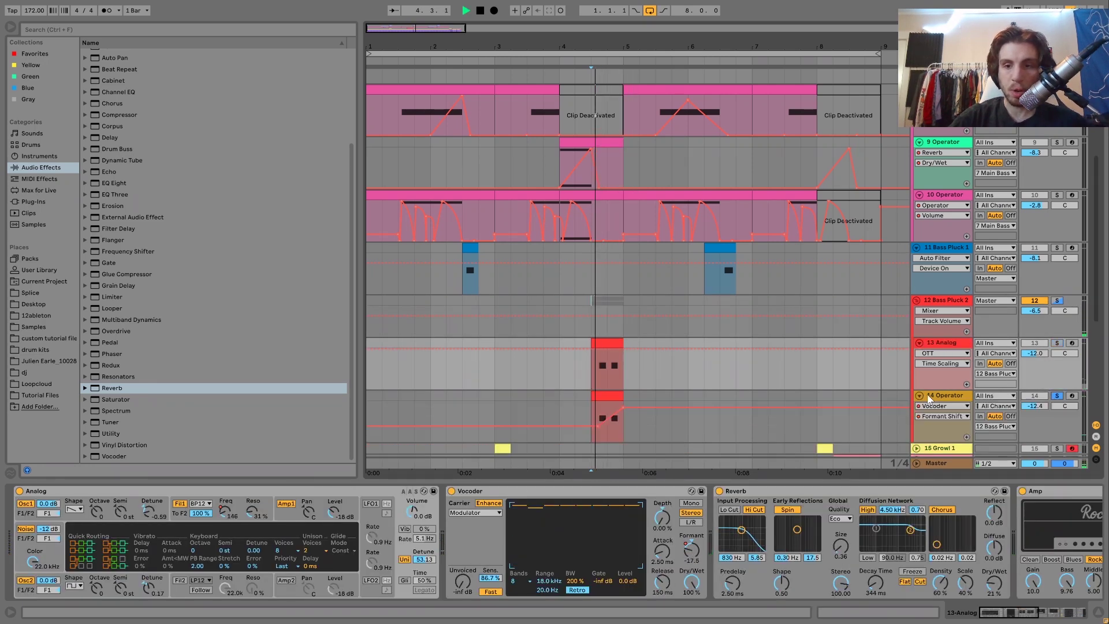
pyautogui.click(934, 396)
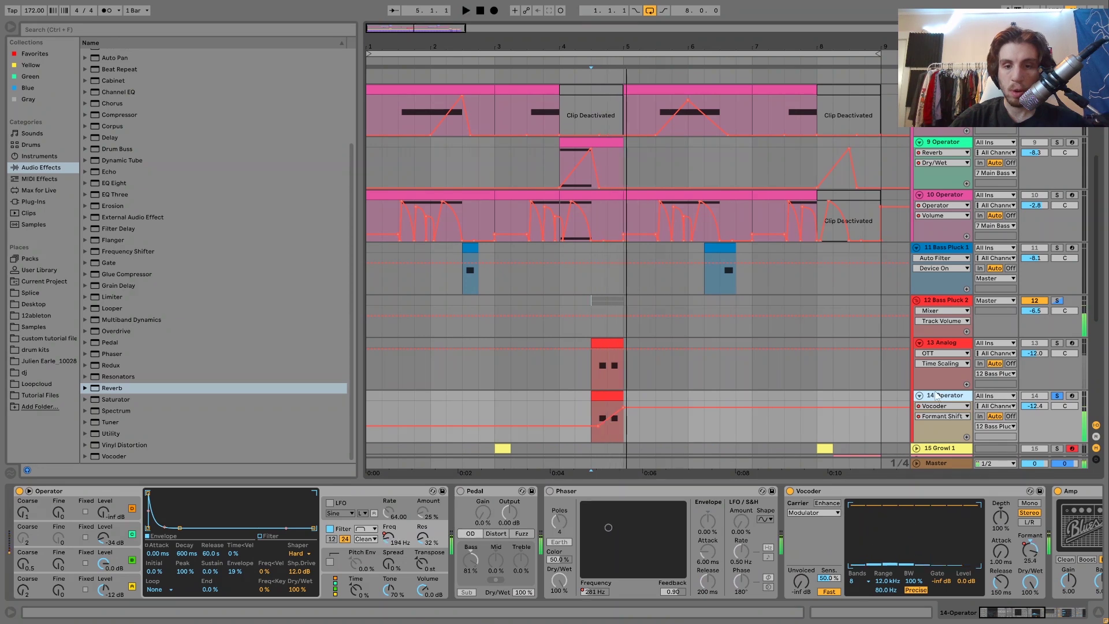
# Step: Solo 13 Analog and inspect its filter and amp envelopes plus the F1 Freq and Vocoder Formant Shift automation
pyautogui.click(1057, 343)
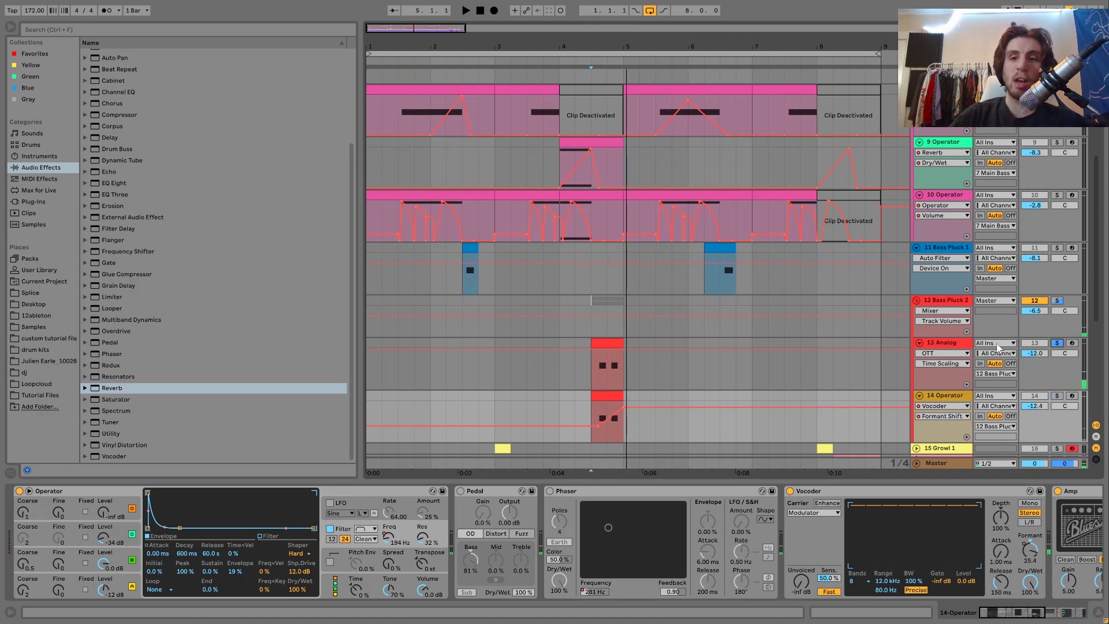
pyautogui.click(941, 348)
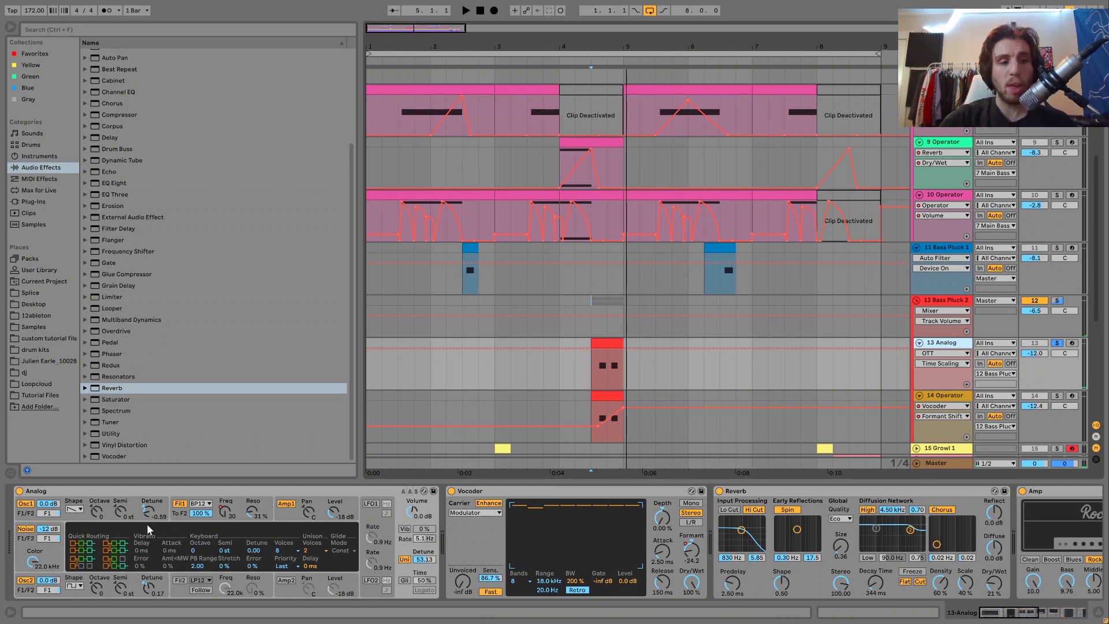
pyautogui.click(225, 514)
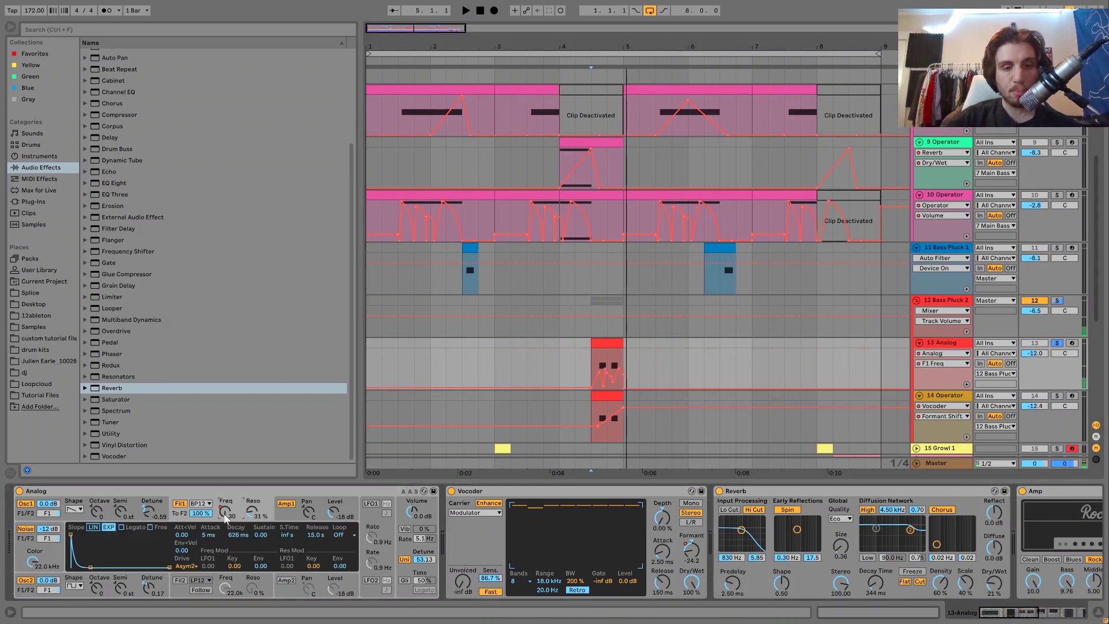
pyautogui.click(293, 515)
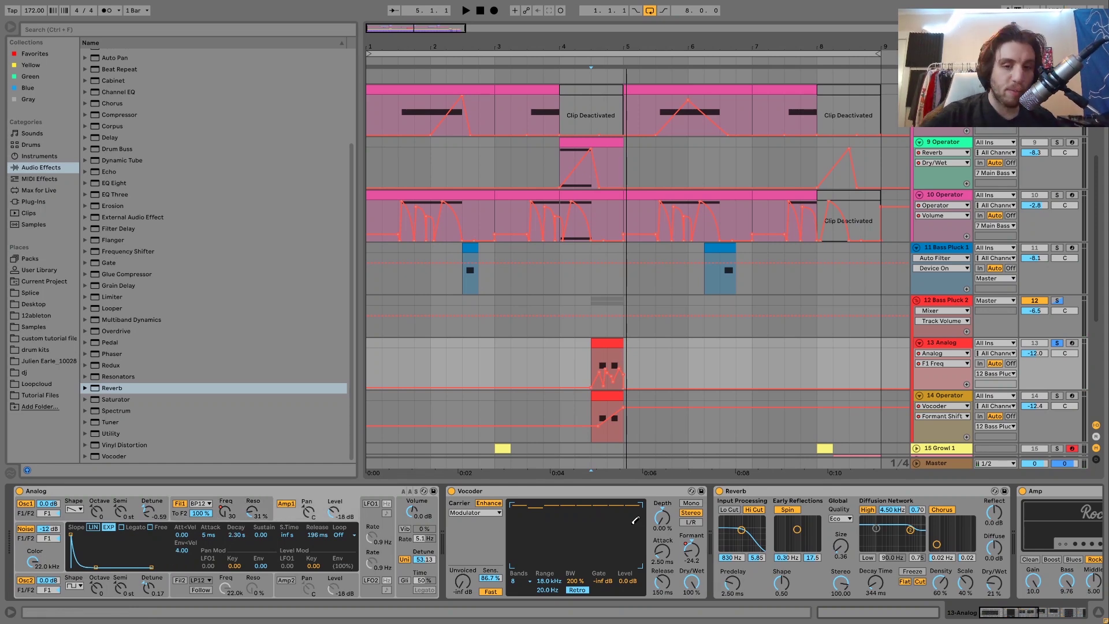
pyautogui.click(687, 558)
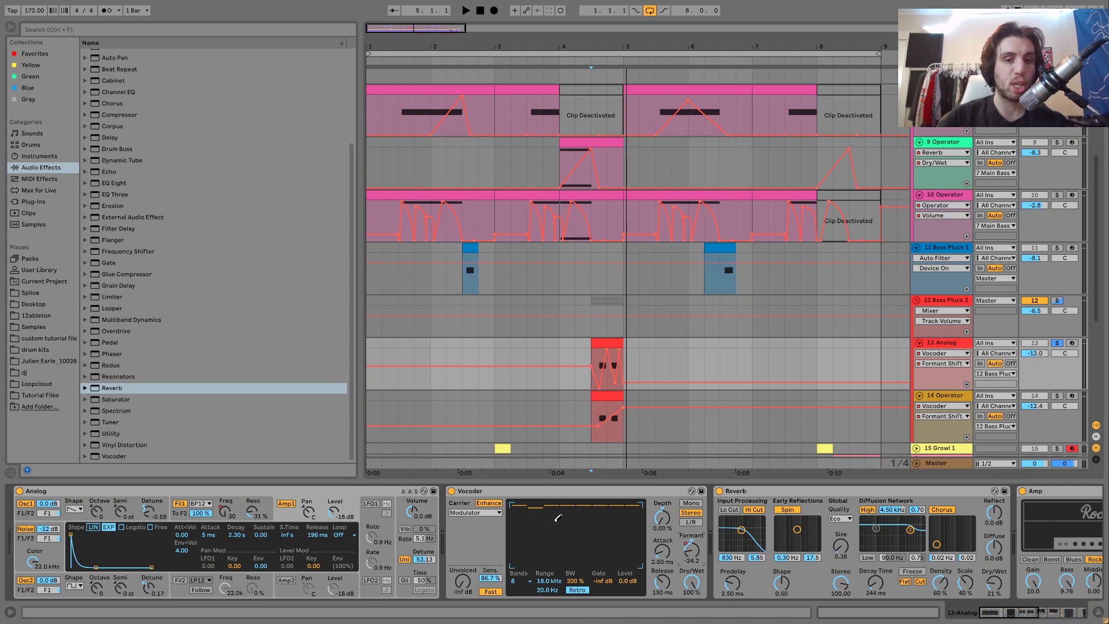
# Step: Compare 13 Analog with its Vocoder bypassed and re-enabled, and view the rest of its device chain through Drum Buss
pyautogui.click(452, 491)
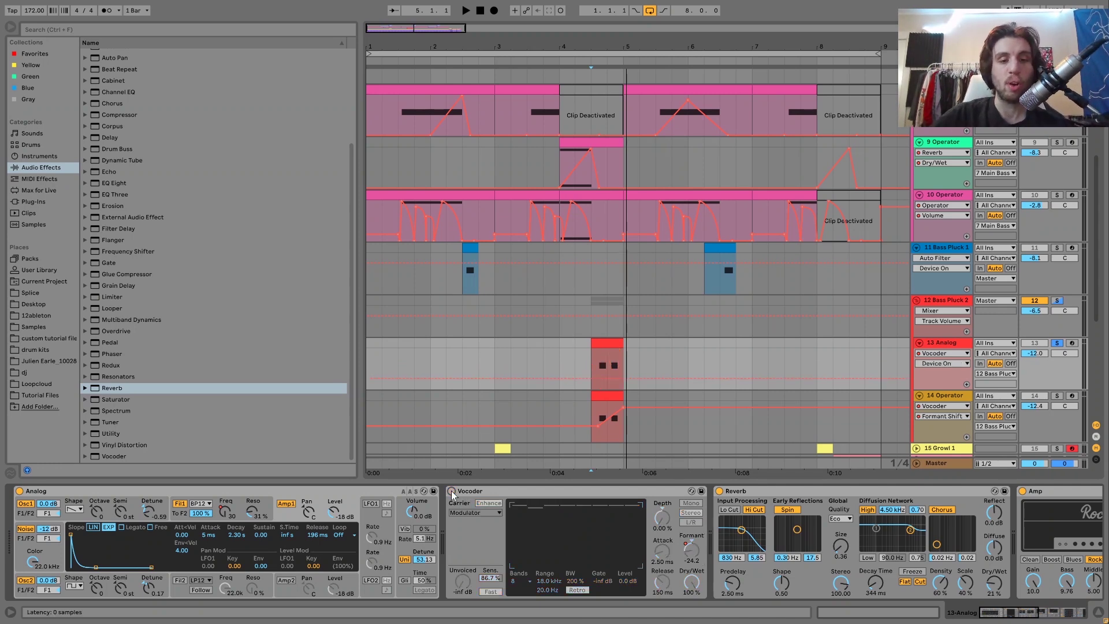
pyautogui.click(452, 491)
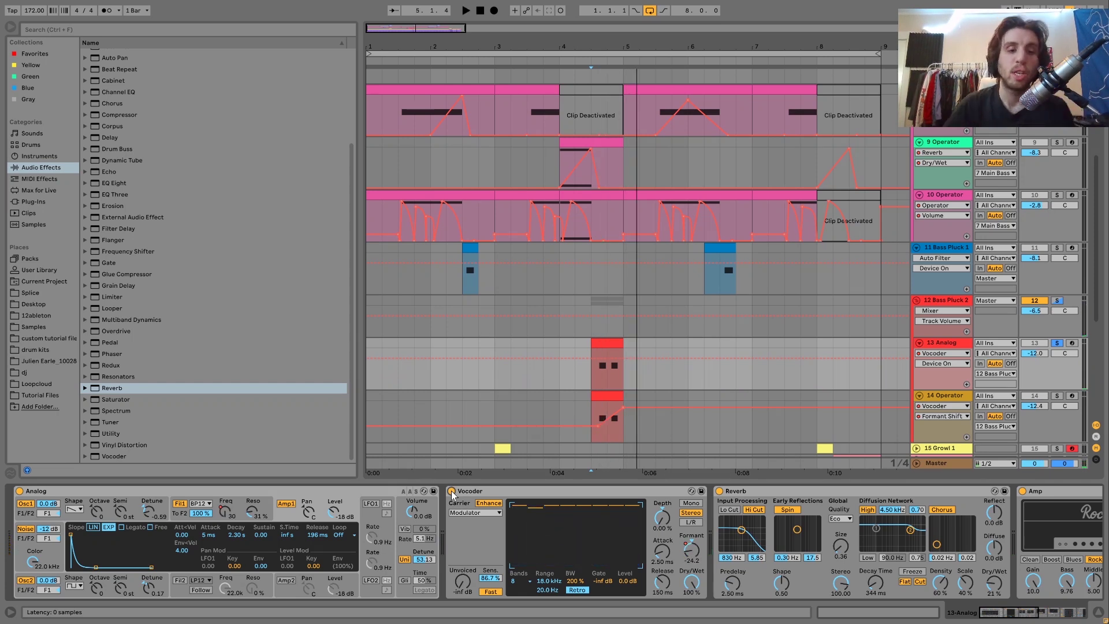
pyautogui.press('space')
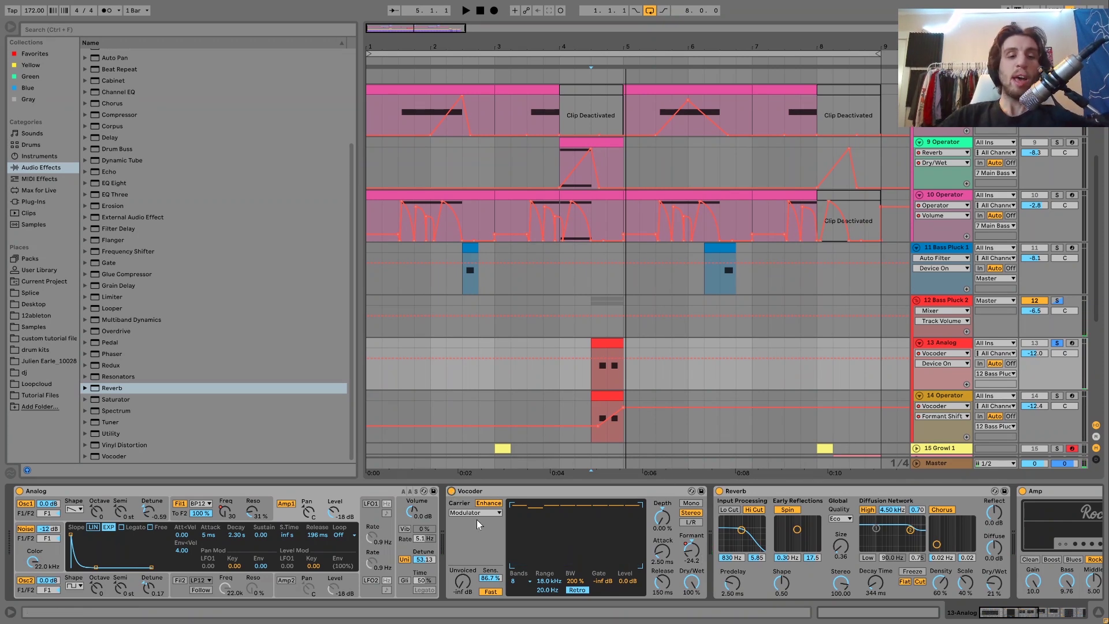
pyautogui.scroll(-5, 473, 514)
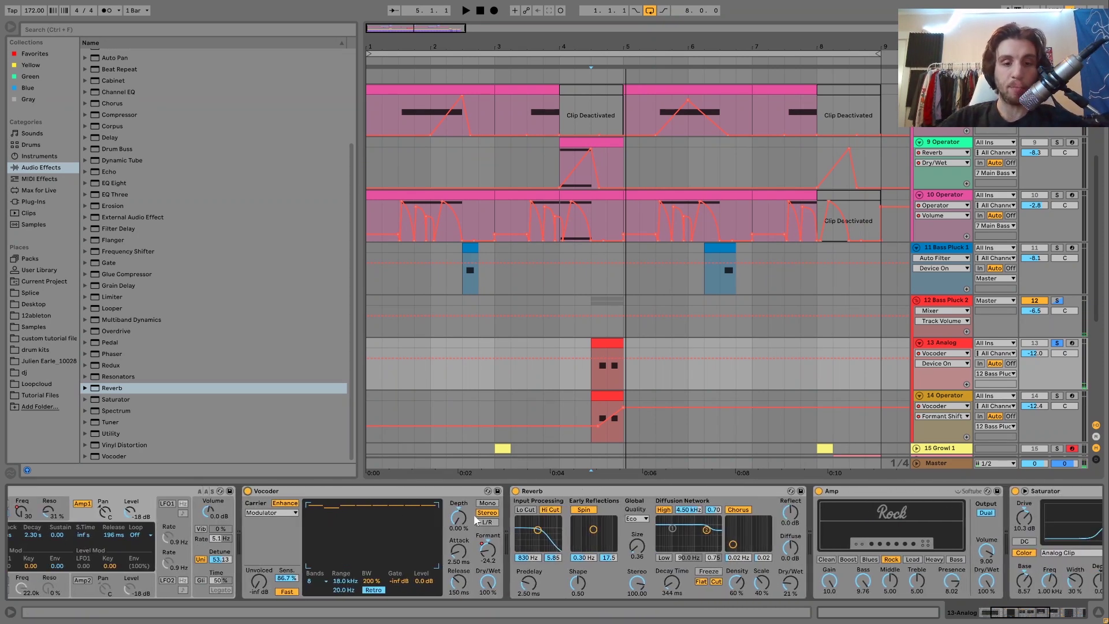
pyautogui.scroll(-4, 256, 549)
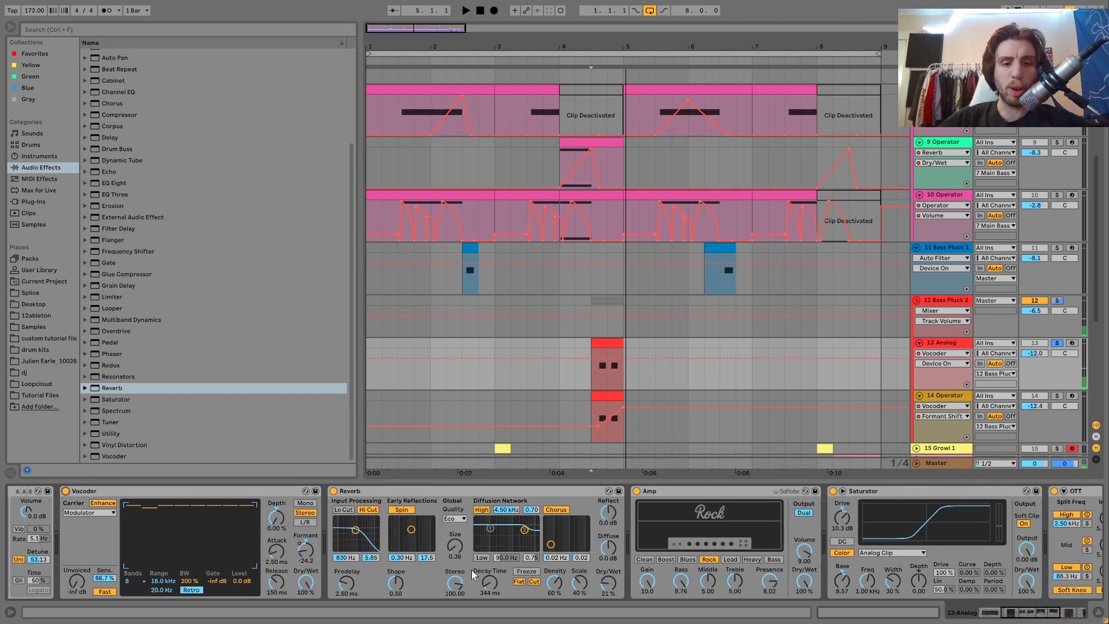
pyautogui.scroll(-6, 481, 572)
pyautogui.scroll(-4, 597, 536)
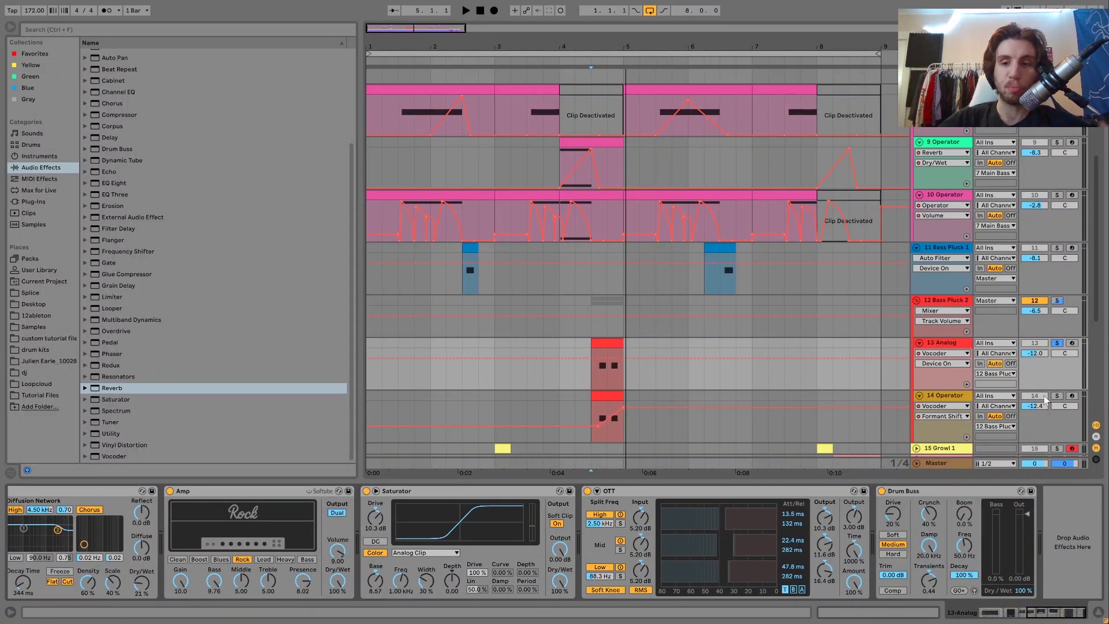
# Step: Solo 14 Operator, show its devices and play its bar 4 clip
pyautogui.click(962, 396)
pyautogui.press('space')
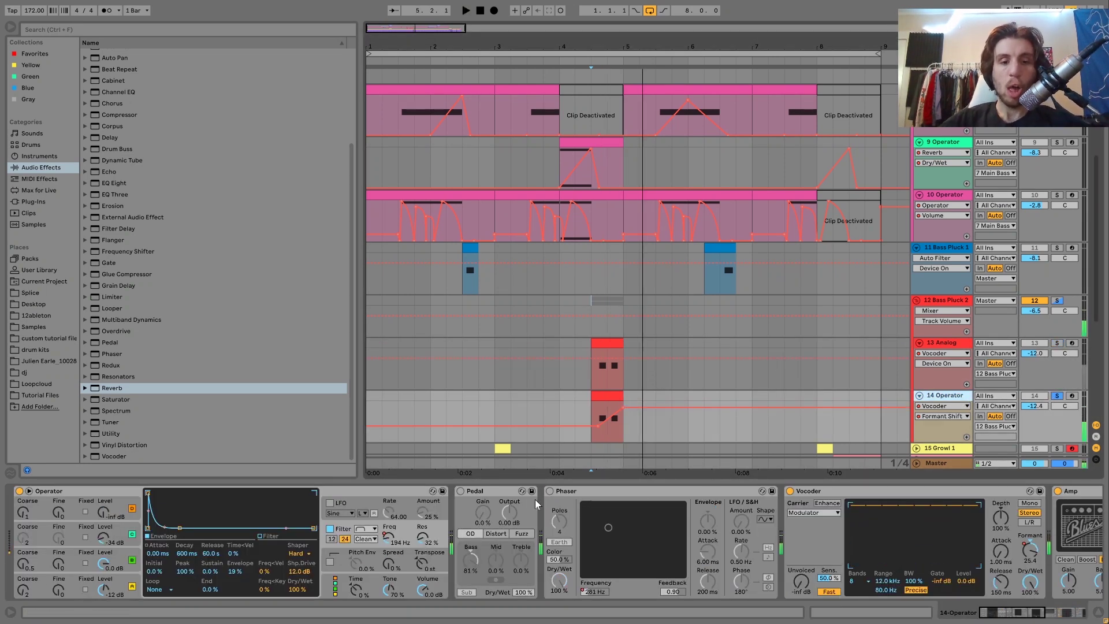
pyautogui.press('space')
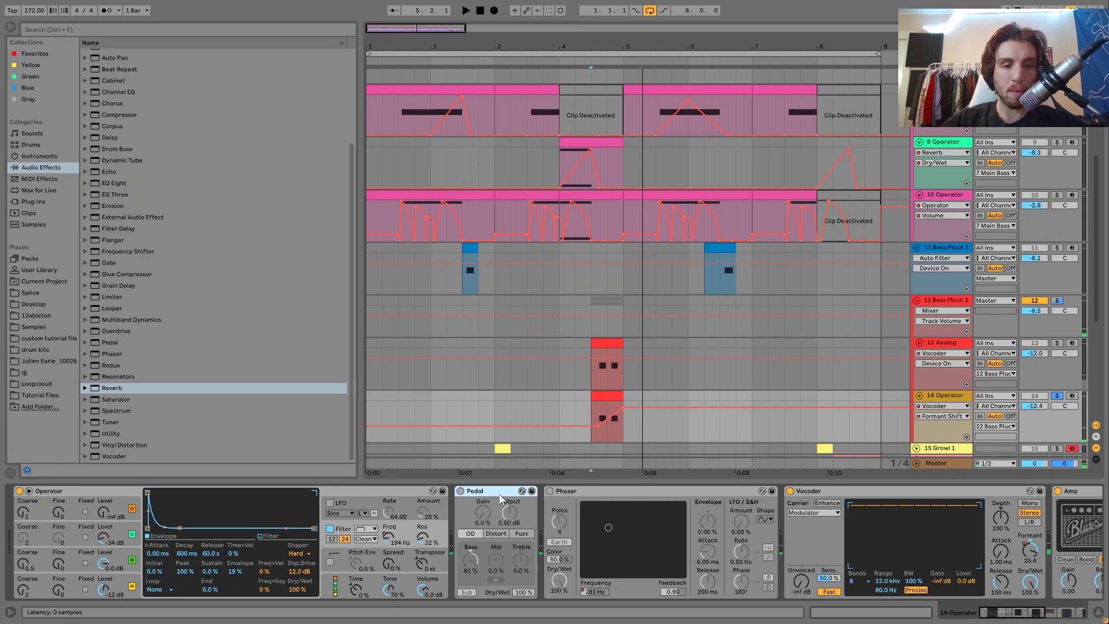
pyautogui.press('Delete')
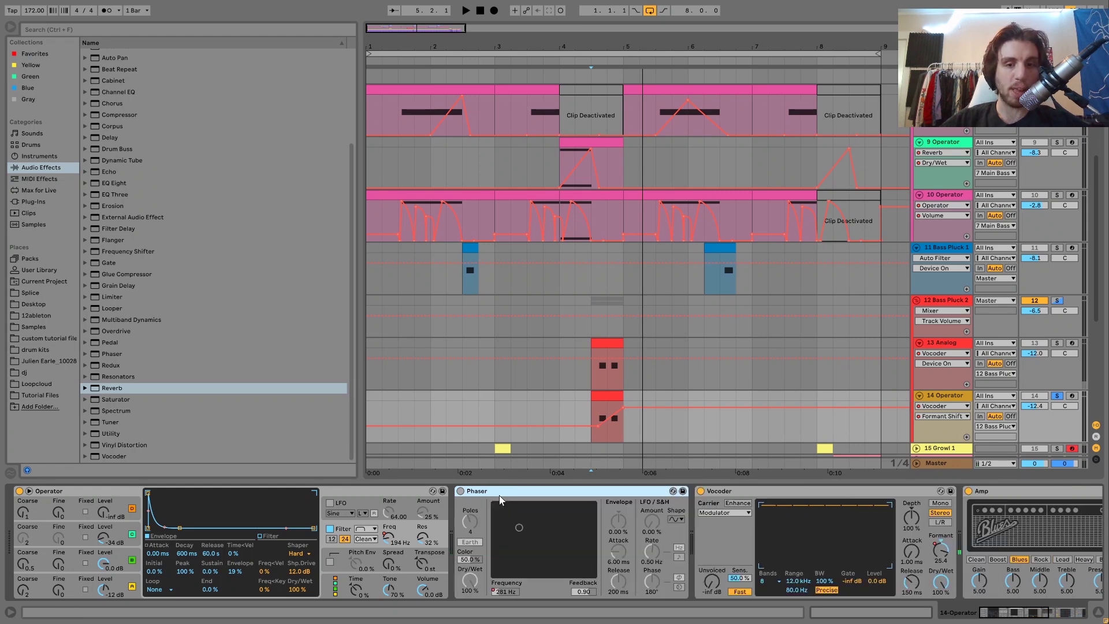
pyautogui.press('Delete')
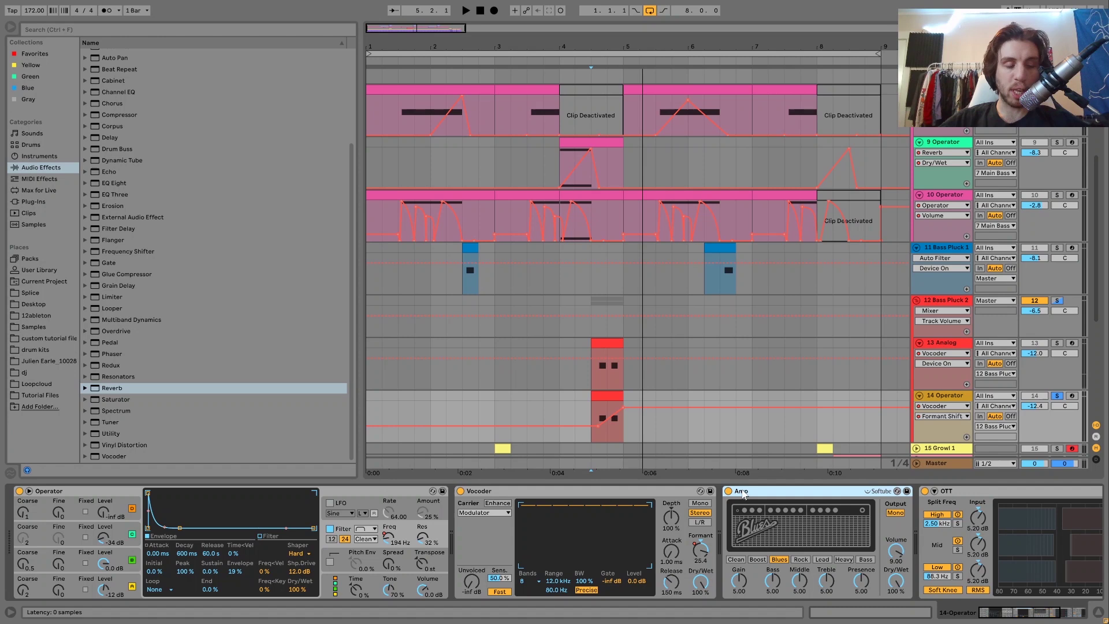
pyautogui.press('space')
pyautogui.press('space')
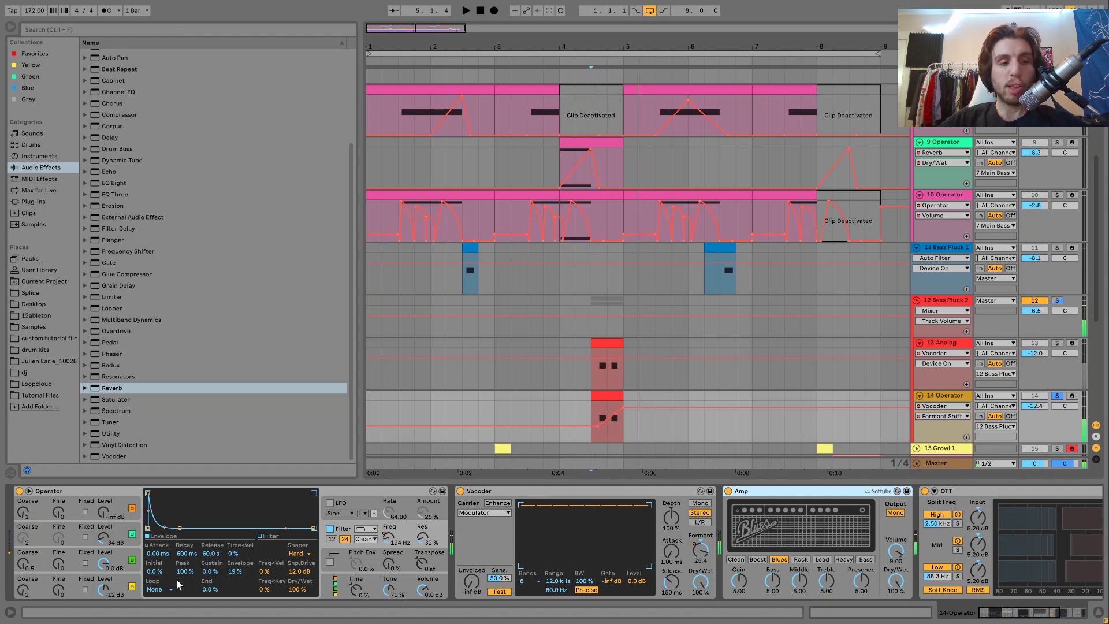
# Step: Examine the settings of oscillators A, B and C and the filter envelope in 14 Operator's synth
pyautogui.click(120, 592)
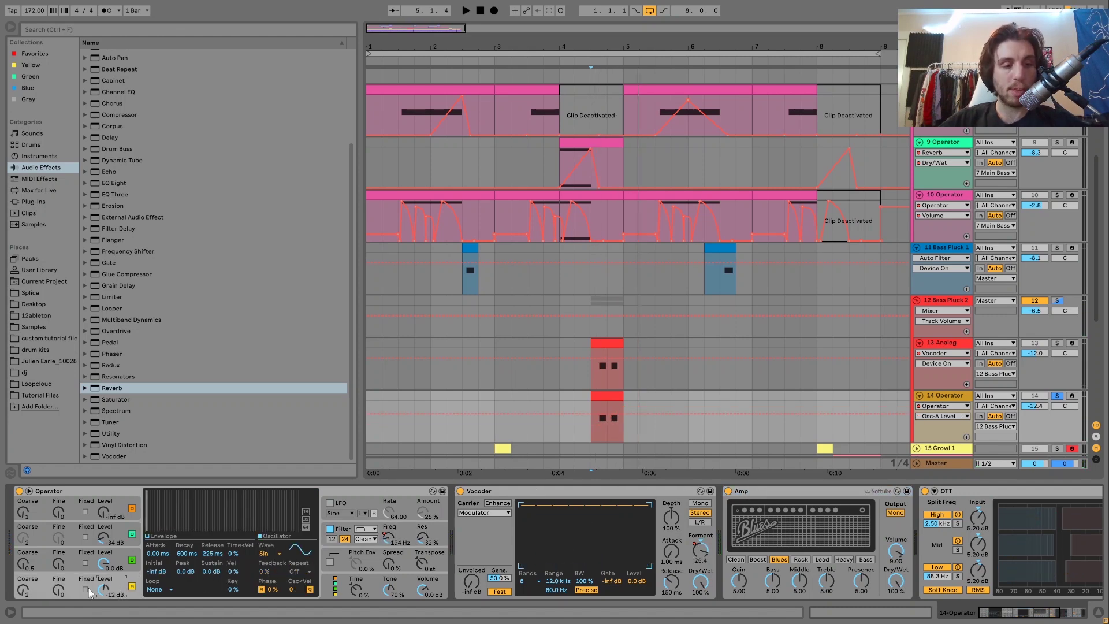
pyautogui.click(120, 559)
pyautogui.click(120, 540)
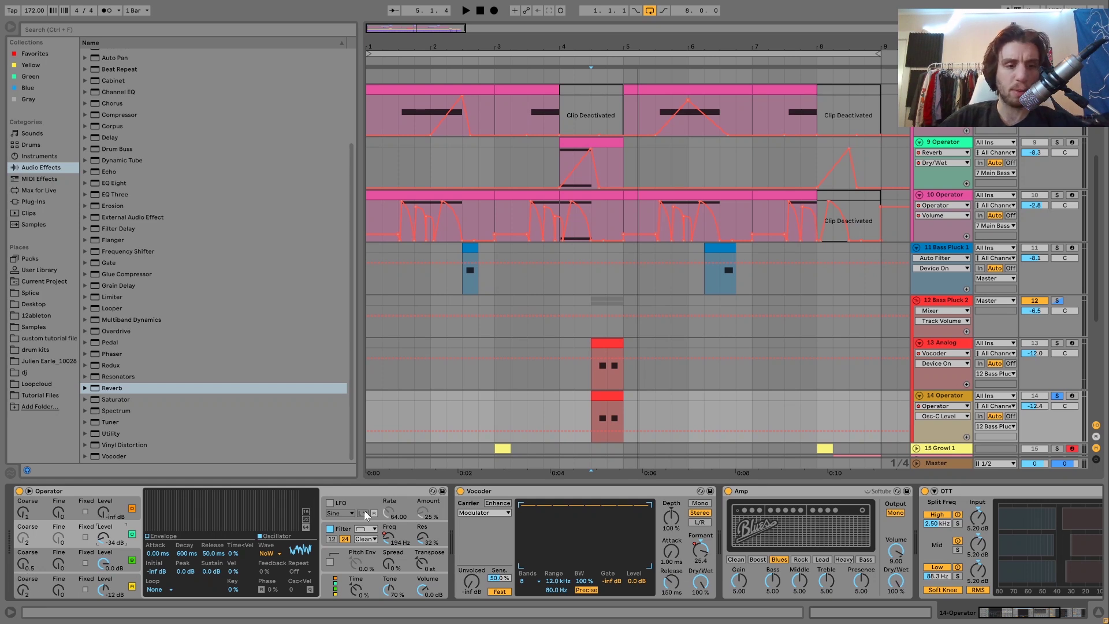
pyautogui.click(340, 529)
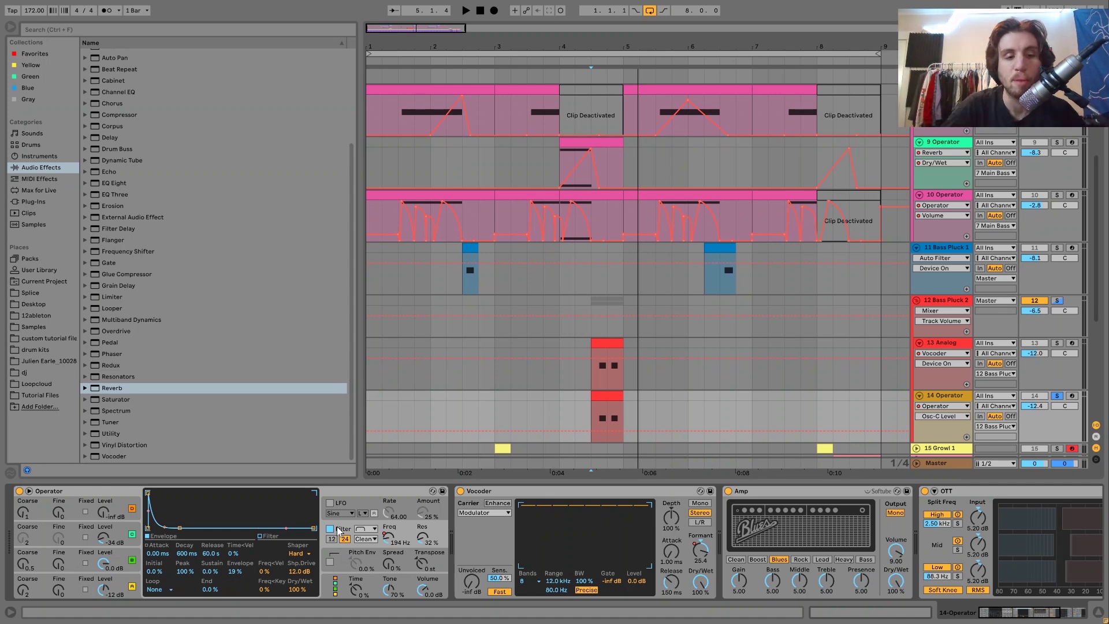
# Step: Show 14 Operator's Filter Freq and Vocoder Formant Shift automation and view the remaining effects in its chain
pyautogui.click(386, 537)
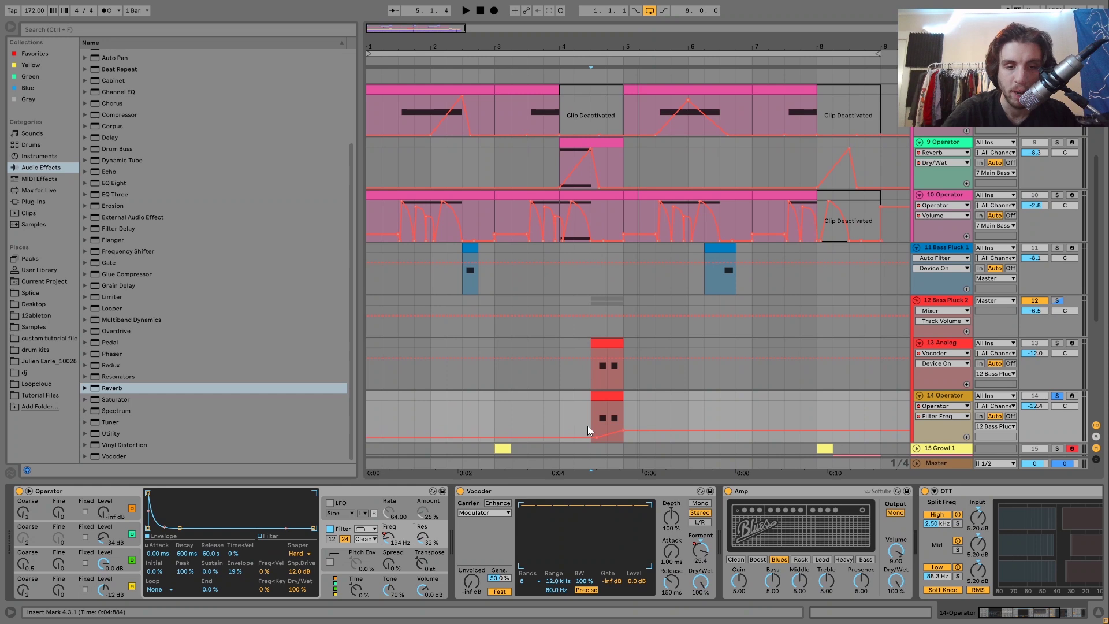
pyautogui.click(697, 551)
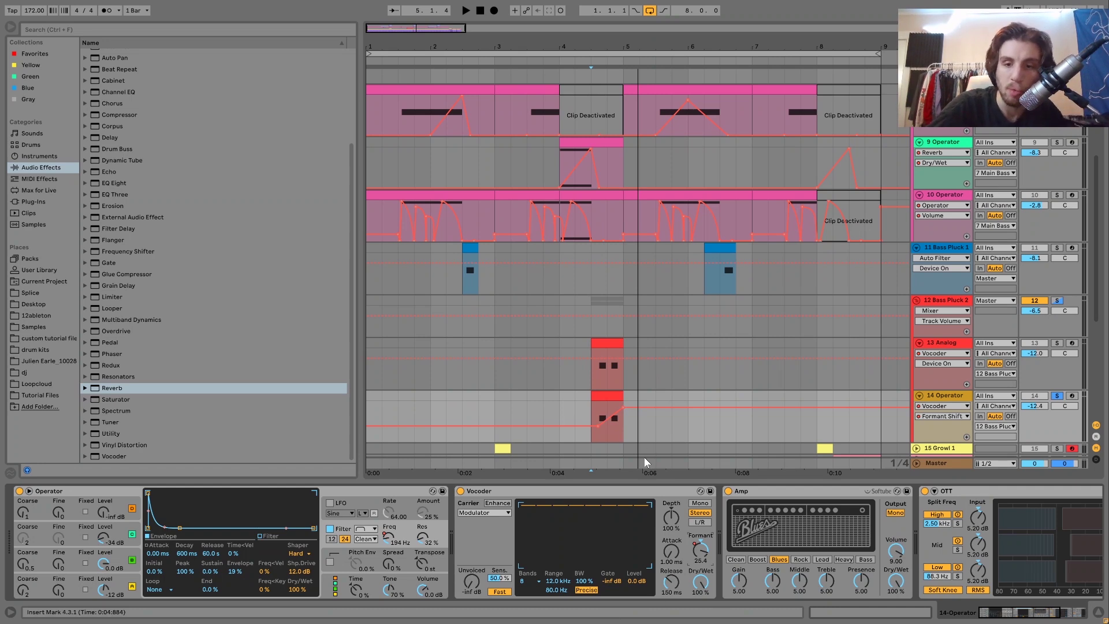
pyautogui.scroll(-5, 778, 579)
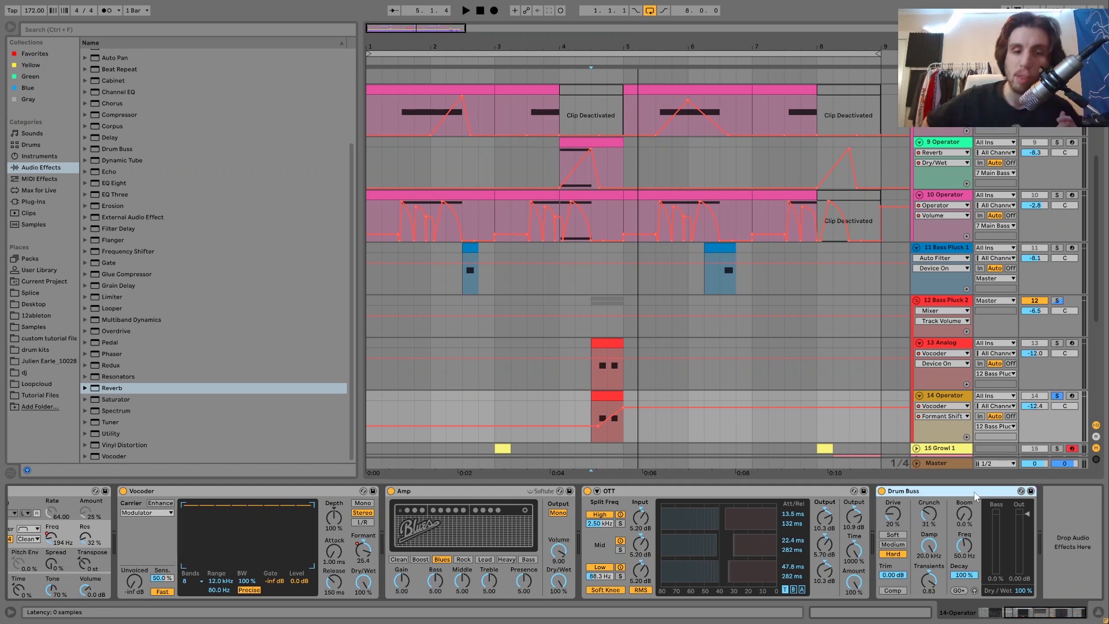
# Step: Solo the 12 Bass Pluck 2 group, show its group effects and display the Reverb Dry/Wet automation
pyautogui.click(1057, 300)
pyautogui.click(954, 301)
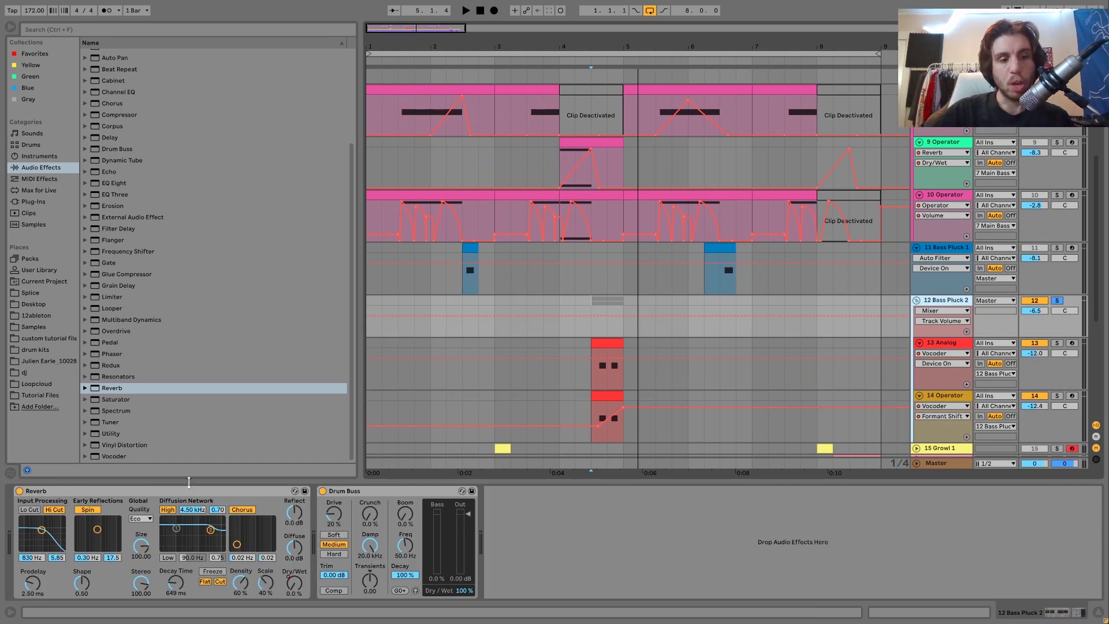
pyautogui.click(290, 595)
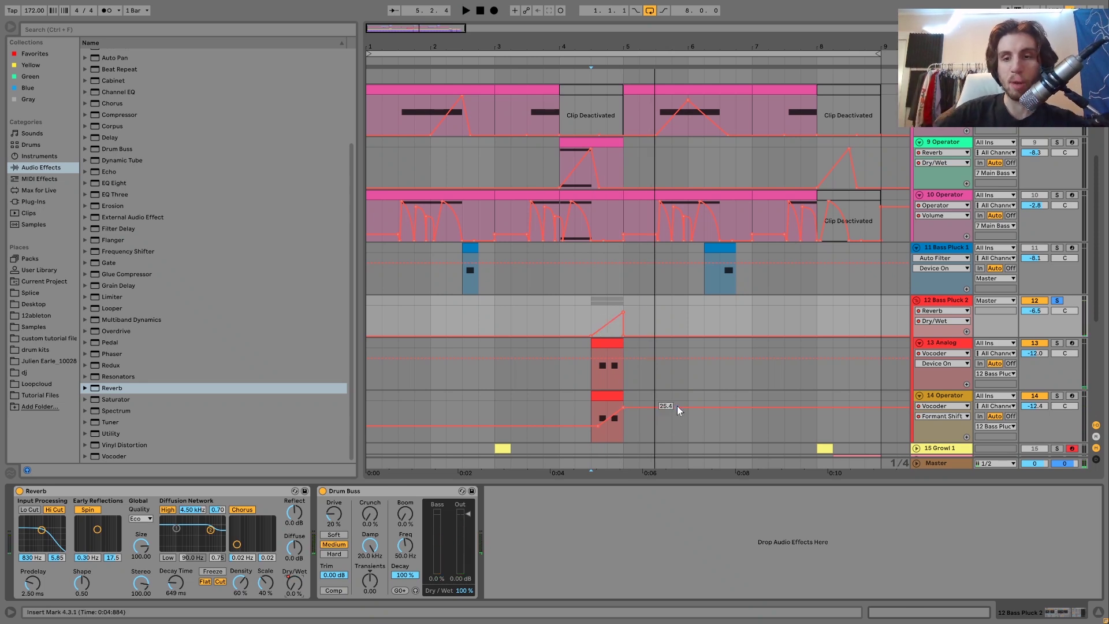
# Step: Solo 15 Growl 1, play its bar 8 clip and unfold the track
pyautogui.scroll(-6, 677, 405)
pyautogui.click(1057, 260)
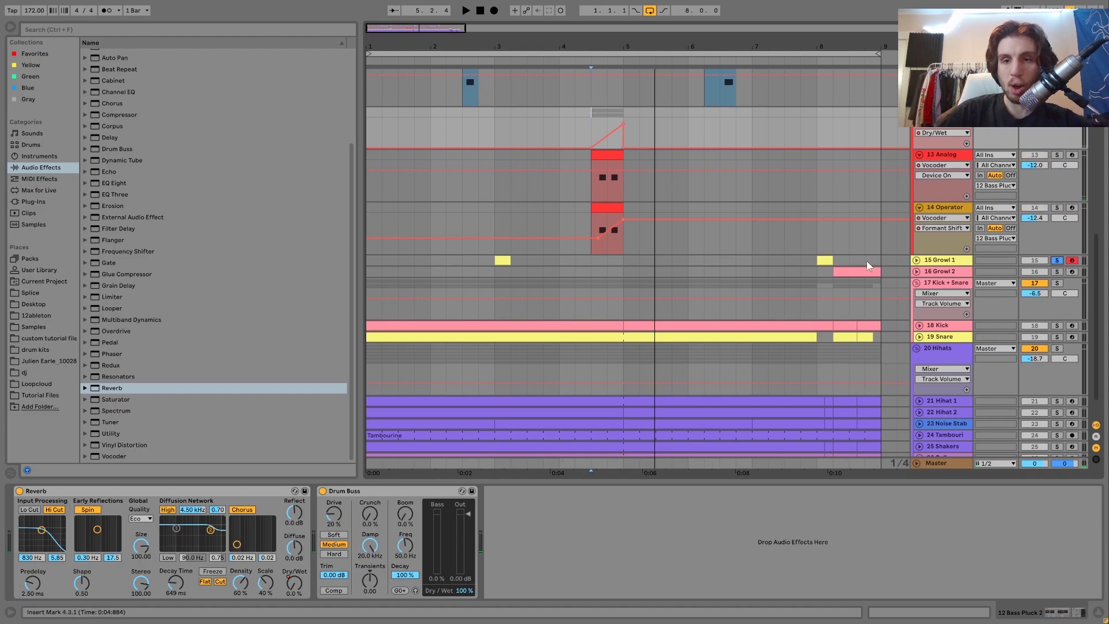
pyautogui.click(826, 258)
pyautogui.press('space')
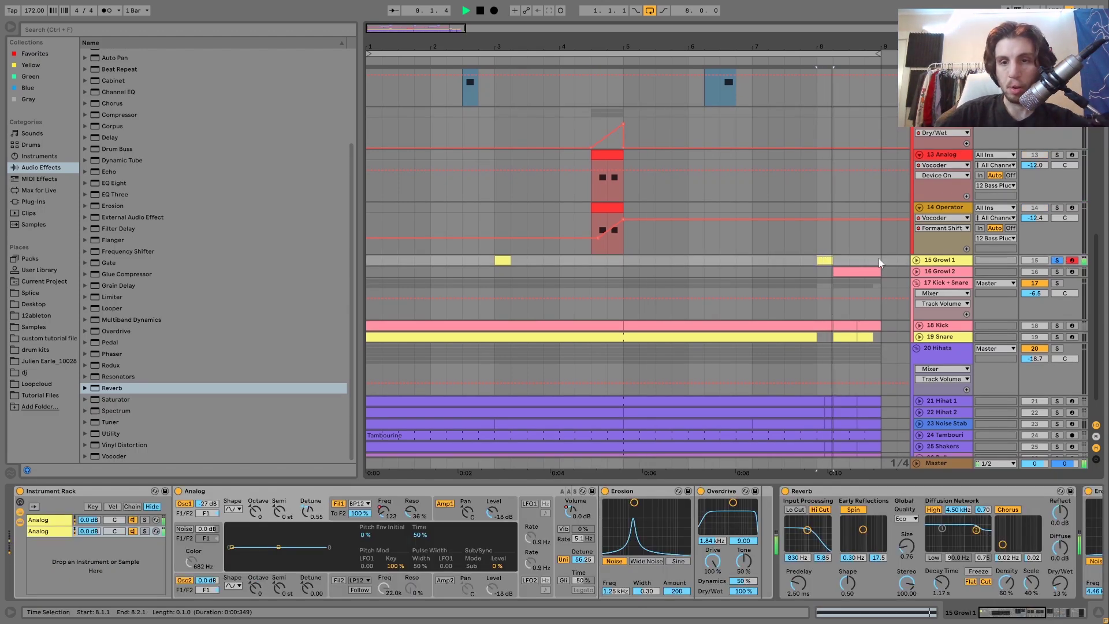
pyautogui.click(916, 259)
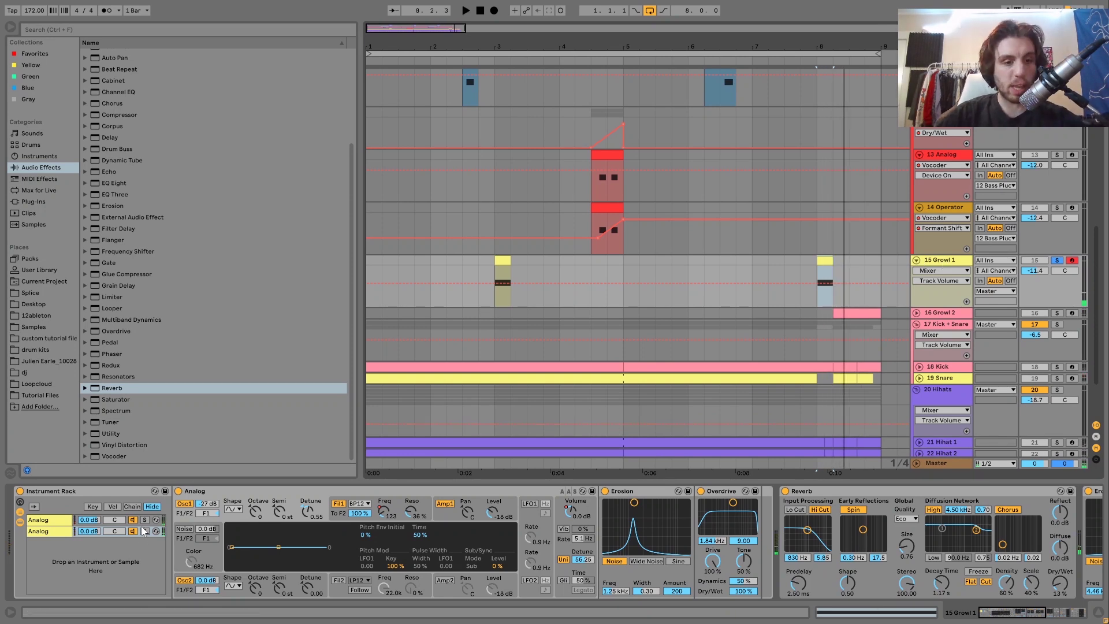
# Step: Solo the first Analog chain in Growl 1's Instrument Rack, show its F1 Freq automation and play the bar 3 clip
pyautogui.click(144, 519)
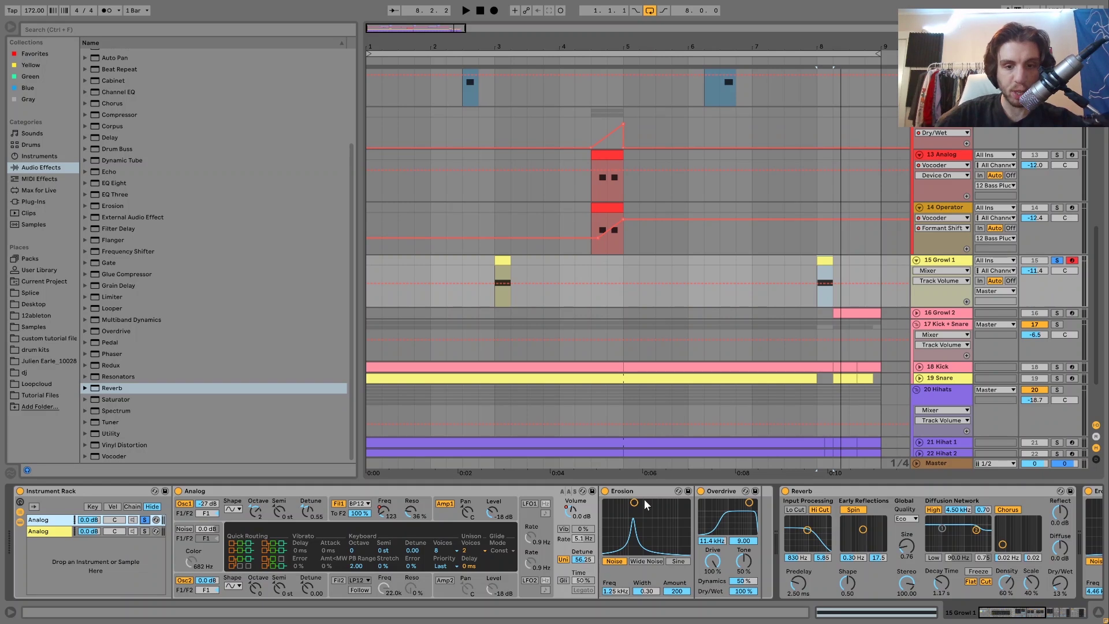
pyautogui.click(383, 510)
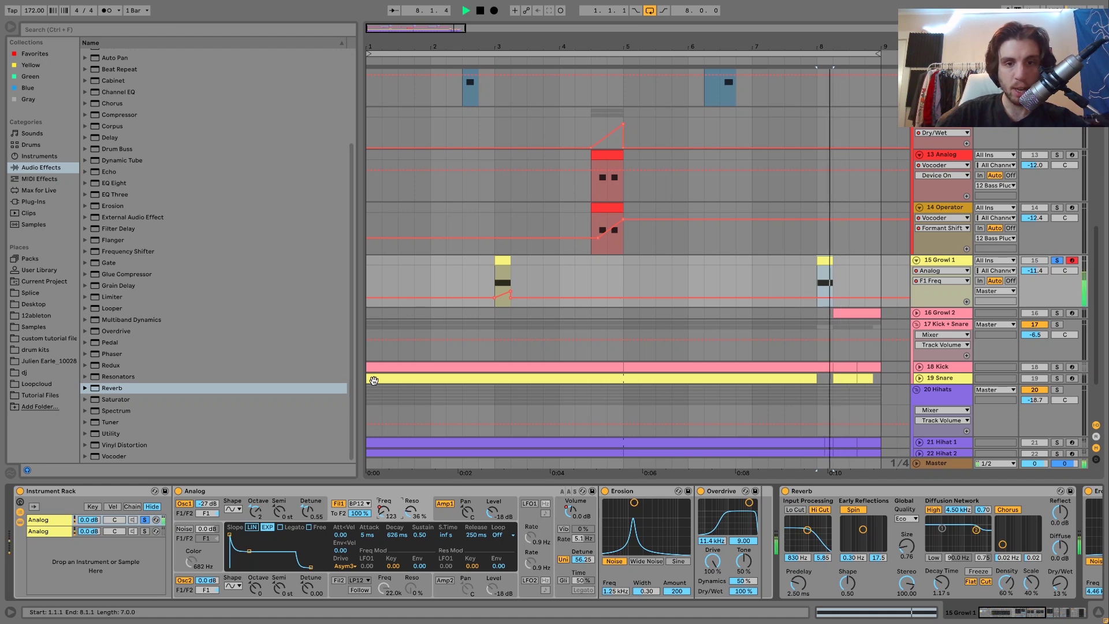
pyautogui.click(500, 260)
pyautogui.press('space')
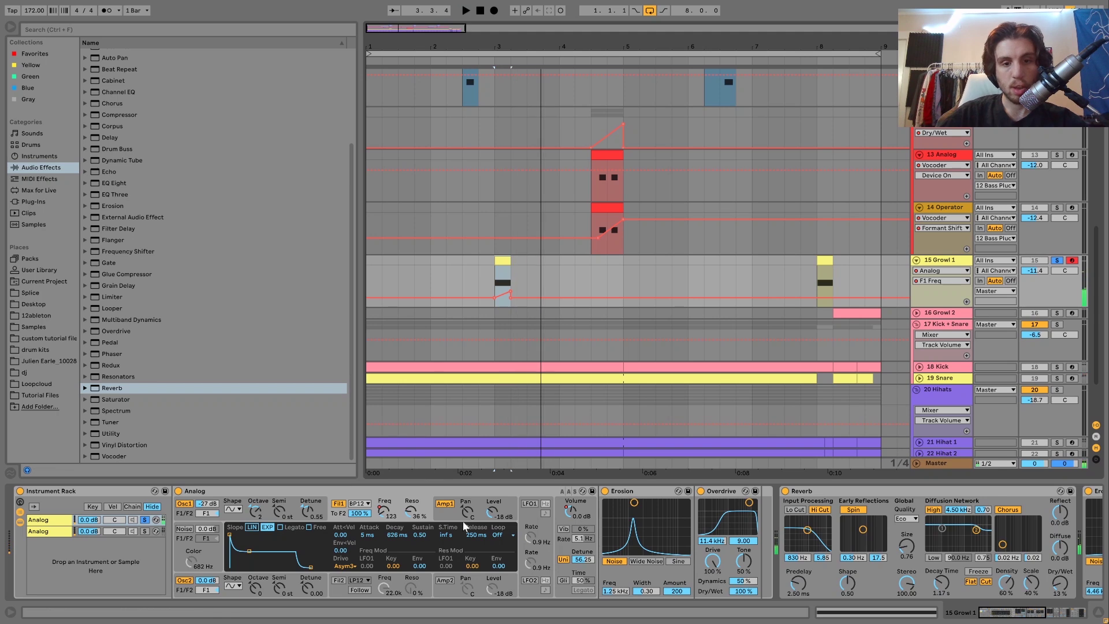
# Step: Solo the second Analog chain in Growl 1's rack, play the bar 3 clip repeatedly and view the effects that follow
pyautogui.click(144, 532)
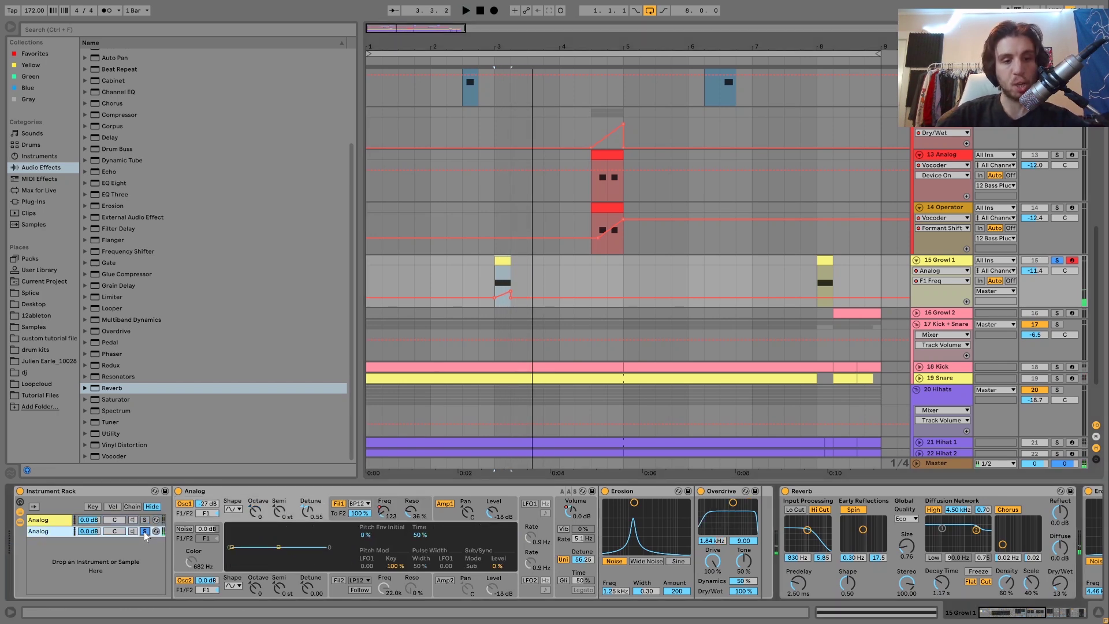
pyautogui.press('space')
pyautogui.press('space')
pyautogui.press('space')
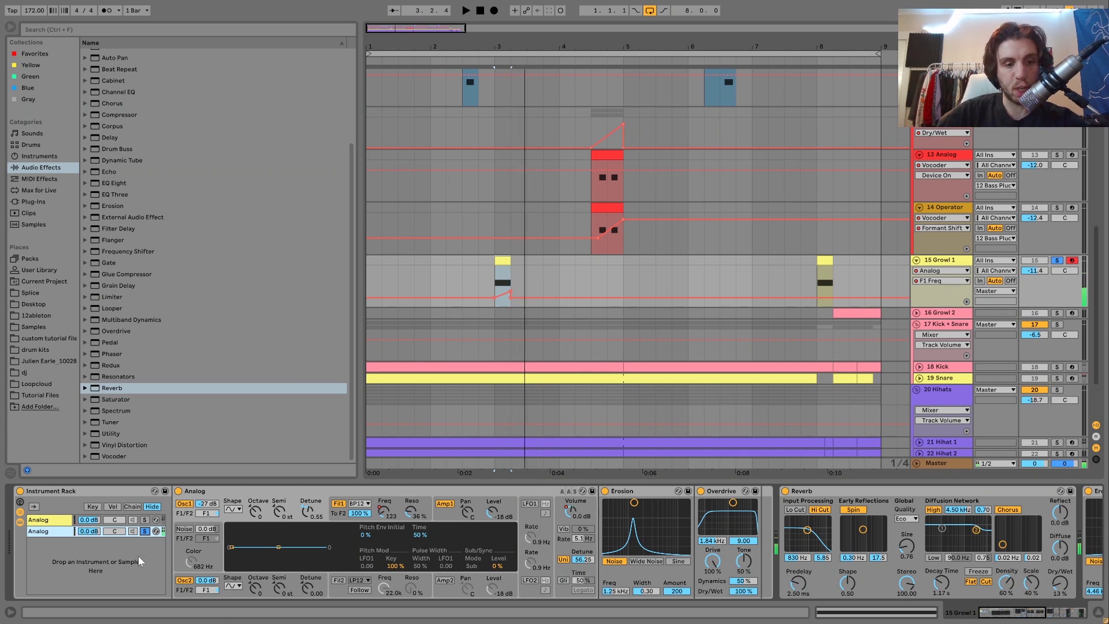
pyautogui.press('space')
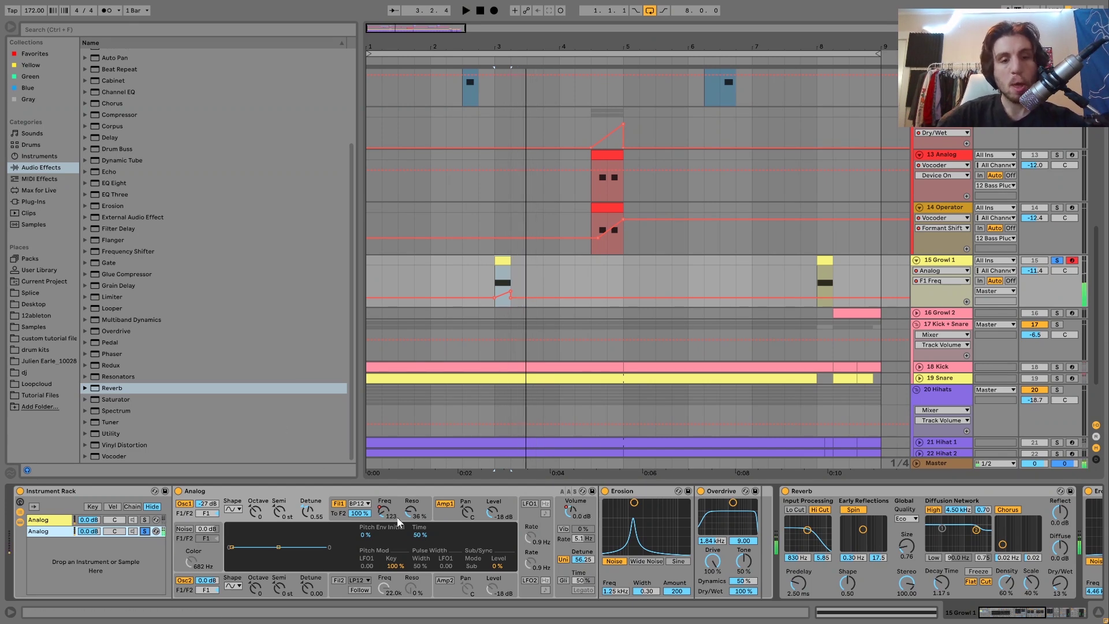
pyautogui.press('space')
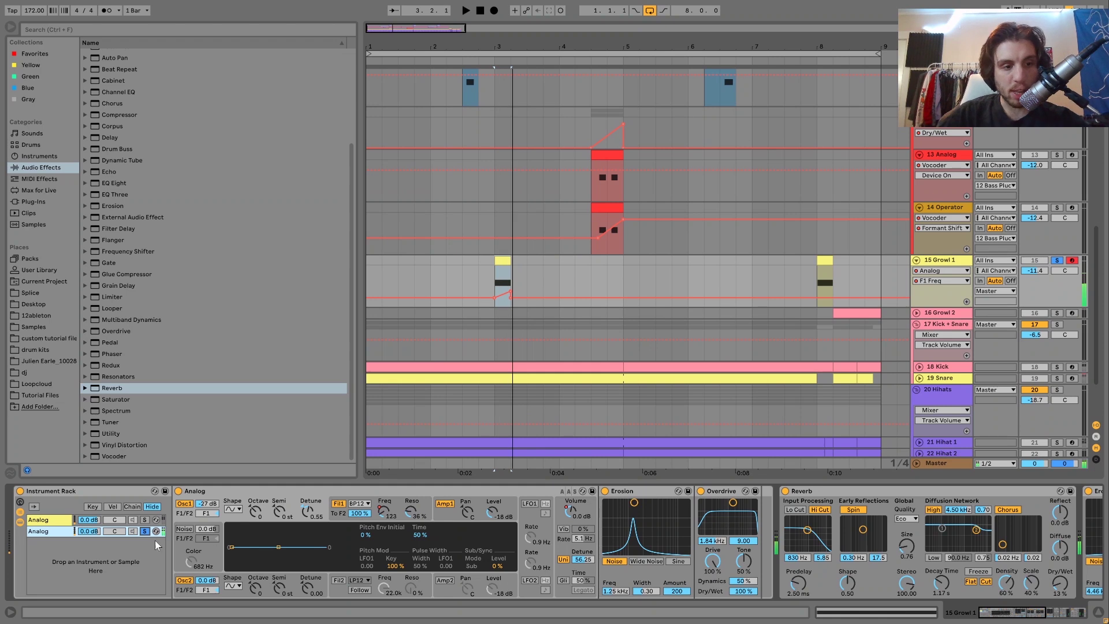
pyautogui.hscroll(10, 146, 531)
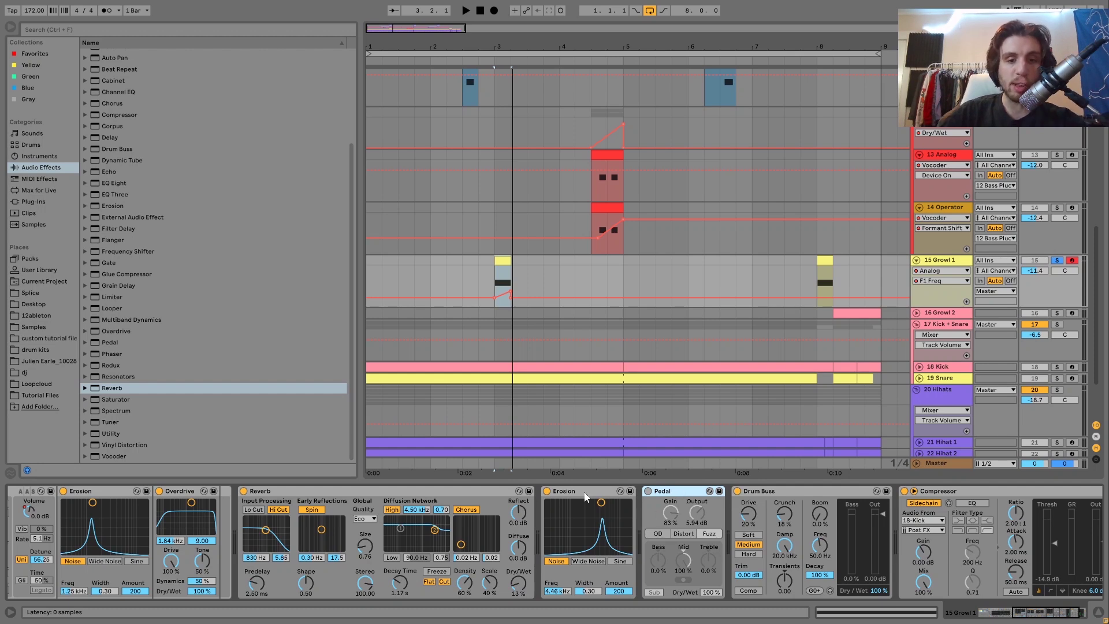
# Step: Delete the Pedal from Growl 1's effects, and compare the sound with the Erosion before Drum Buss bypassed and re-enabled
pyautogui.press('Delete')
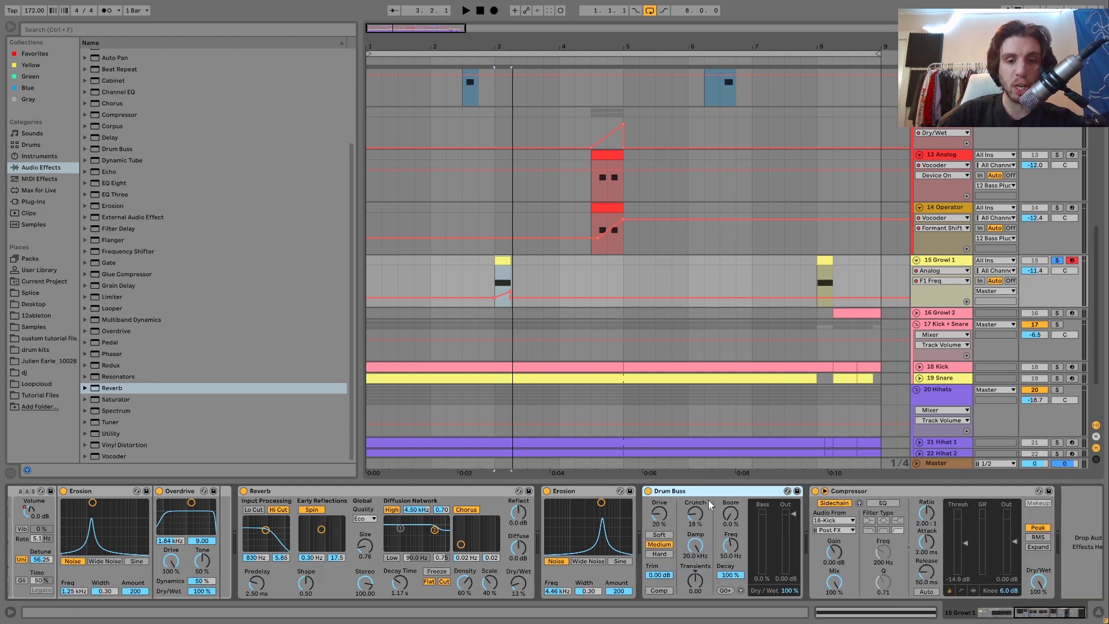
pyautogui.click(547, 492)
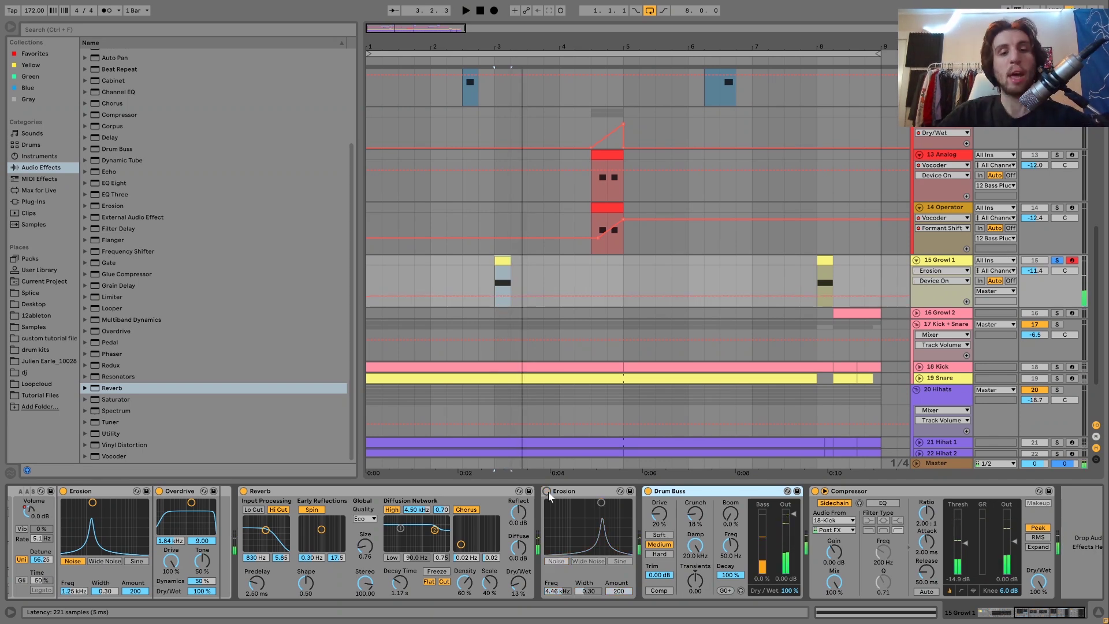
pyautogui.click(546, 491)
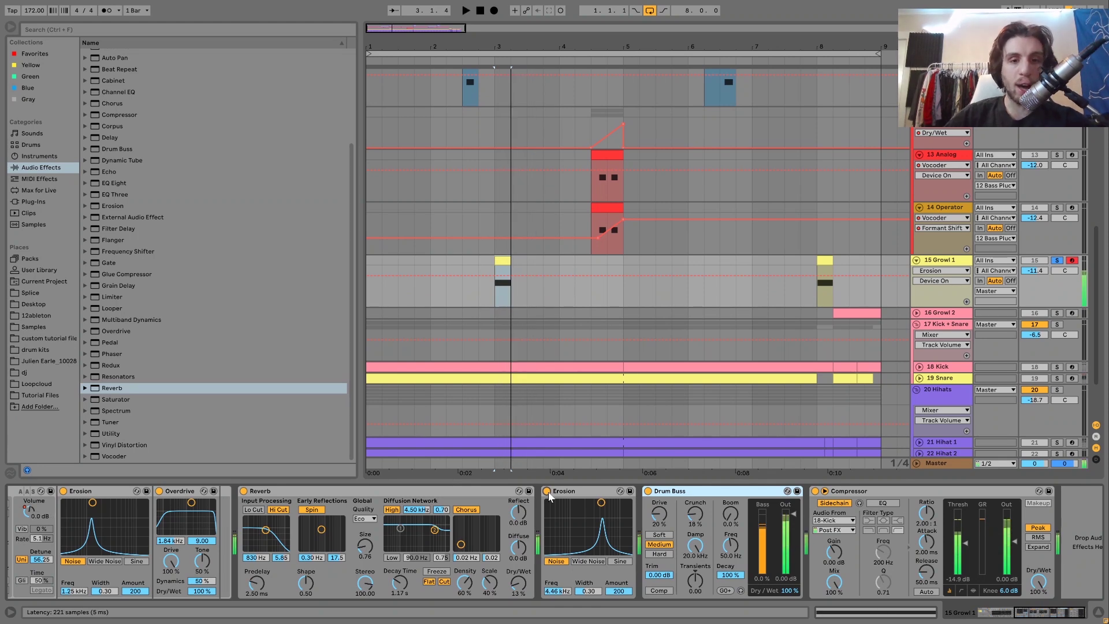
pyautogui.press('space')
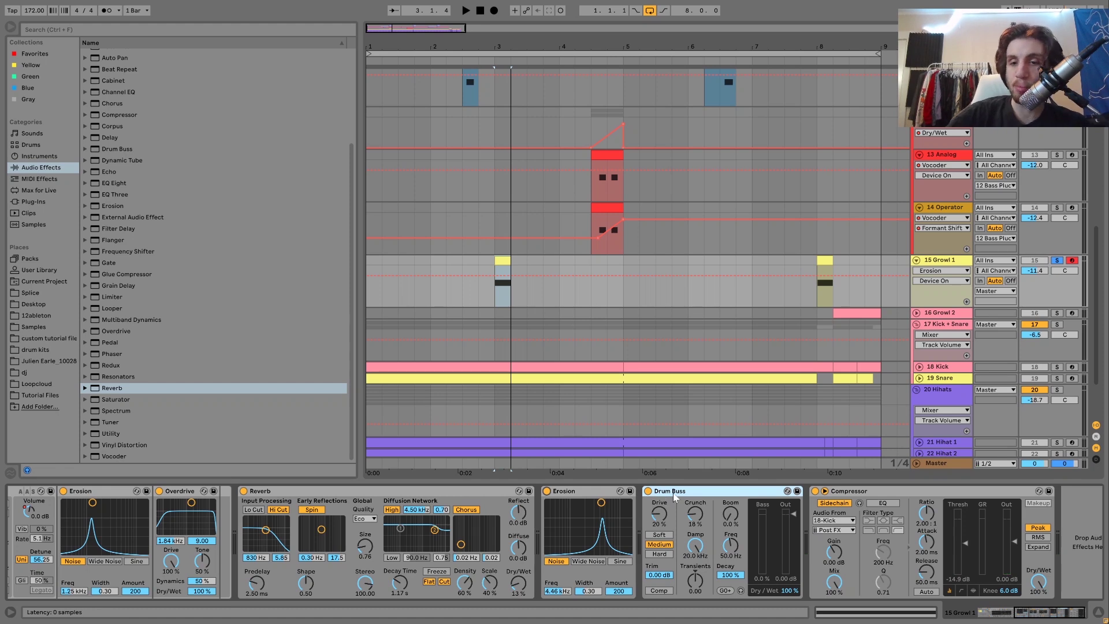
pyautogui.hscroll(1, 674, 494)
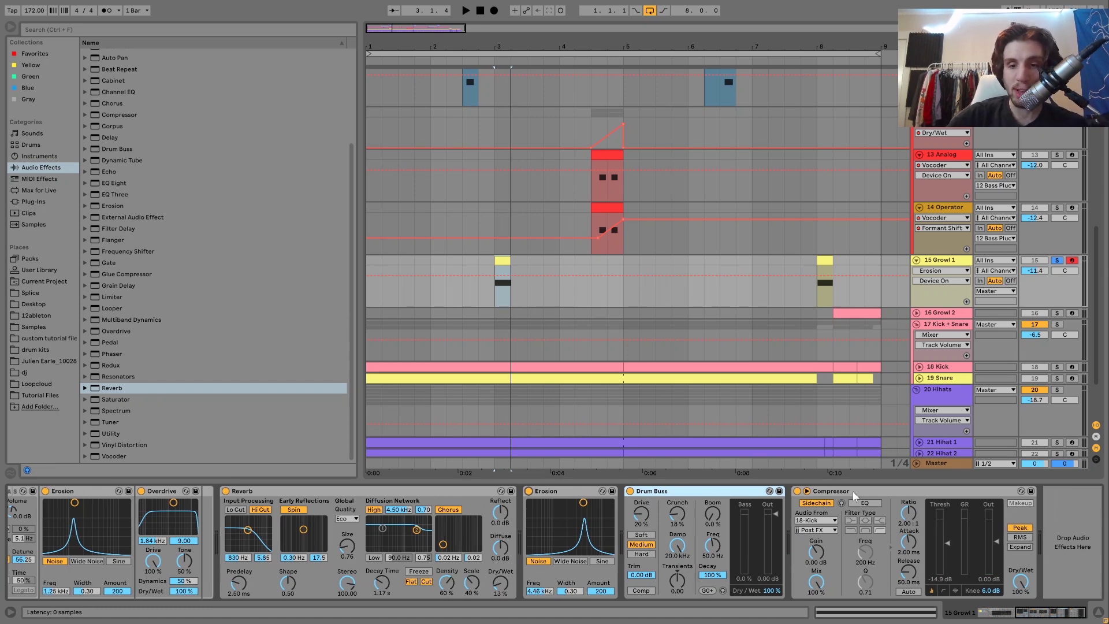
# Step: Solo 16 Growl 2, unfold the track, play its bar 8 clip and open the clip's notes
pyautogui.click(1056, 316)
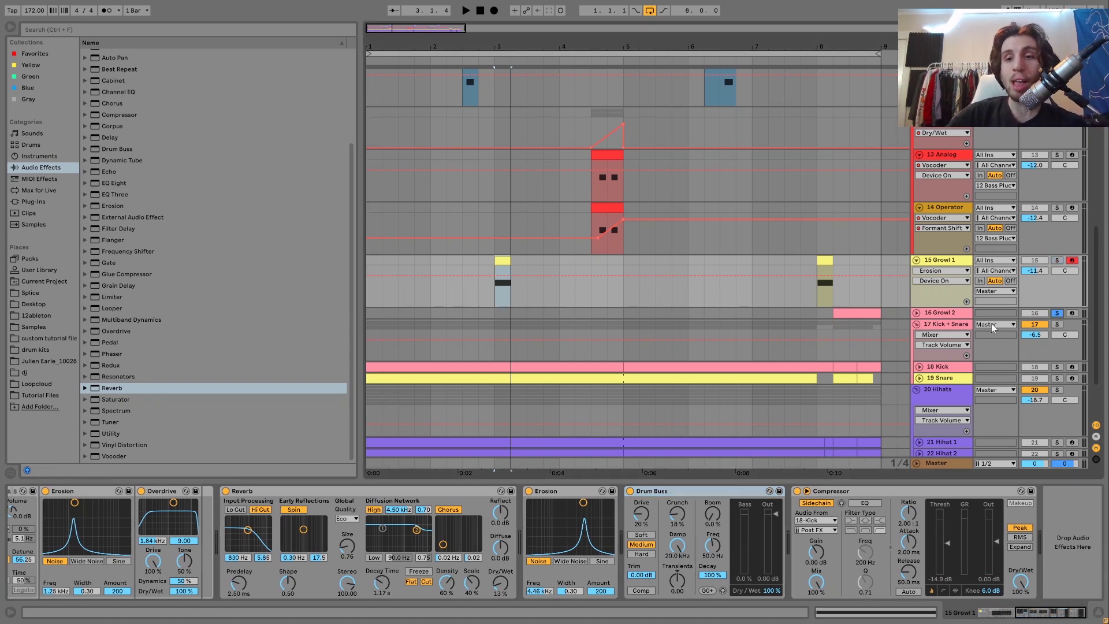
pyautogui.click(917, 312)
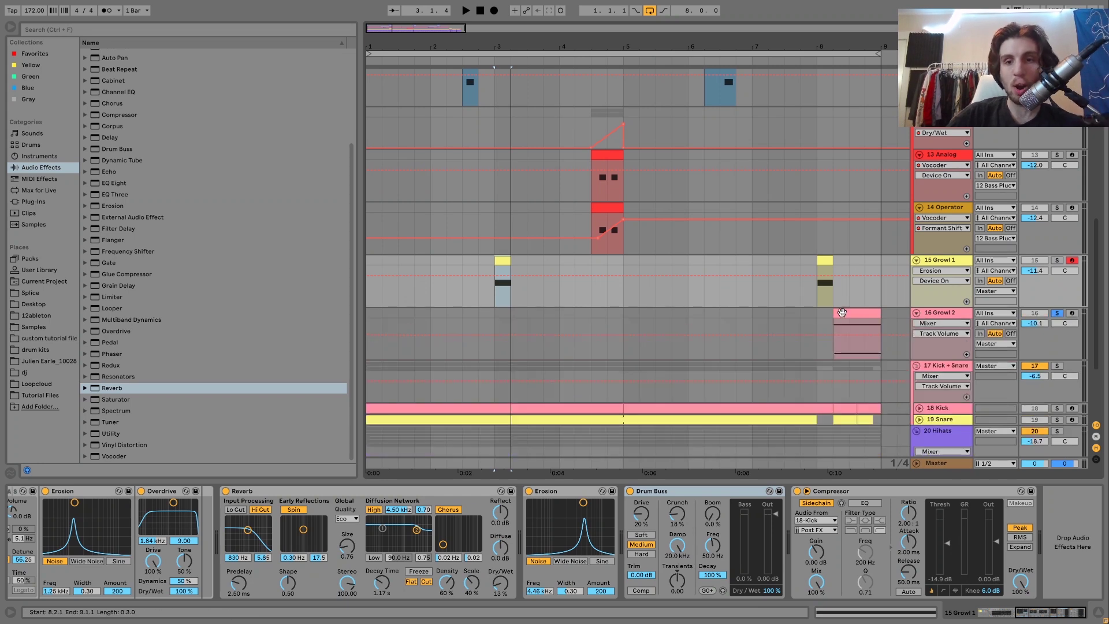
pyautogui.click(842, 313)
pyautogui.press('space')
pyautogui.press('space')
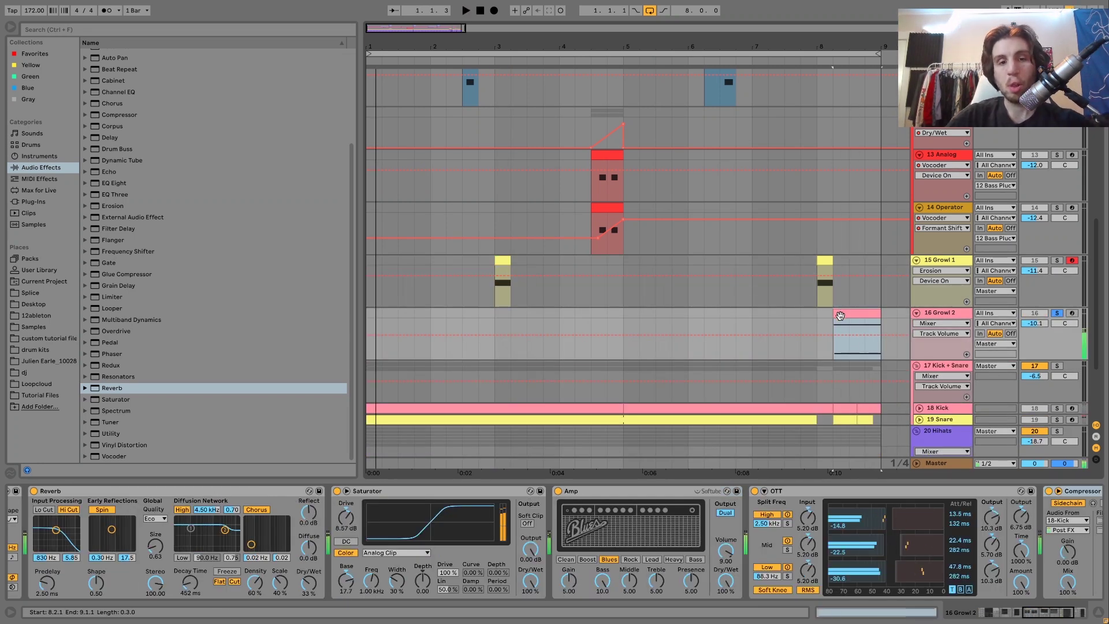
pyautogui.doubleClick(842, 312)
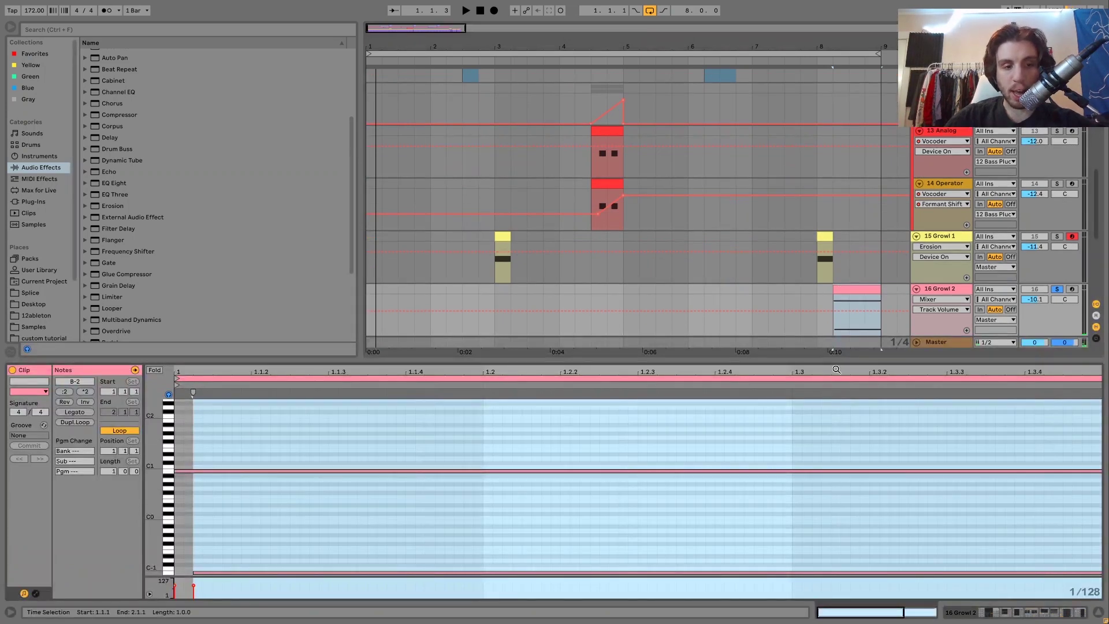
# Step: Return to Growl 2's devices, view Operator's global and pitch envelope settings including Glide, and play the clip
pyautogui.hotkey('shift', 'Tab')
pyautogui.scroll(3, 609, 518)
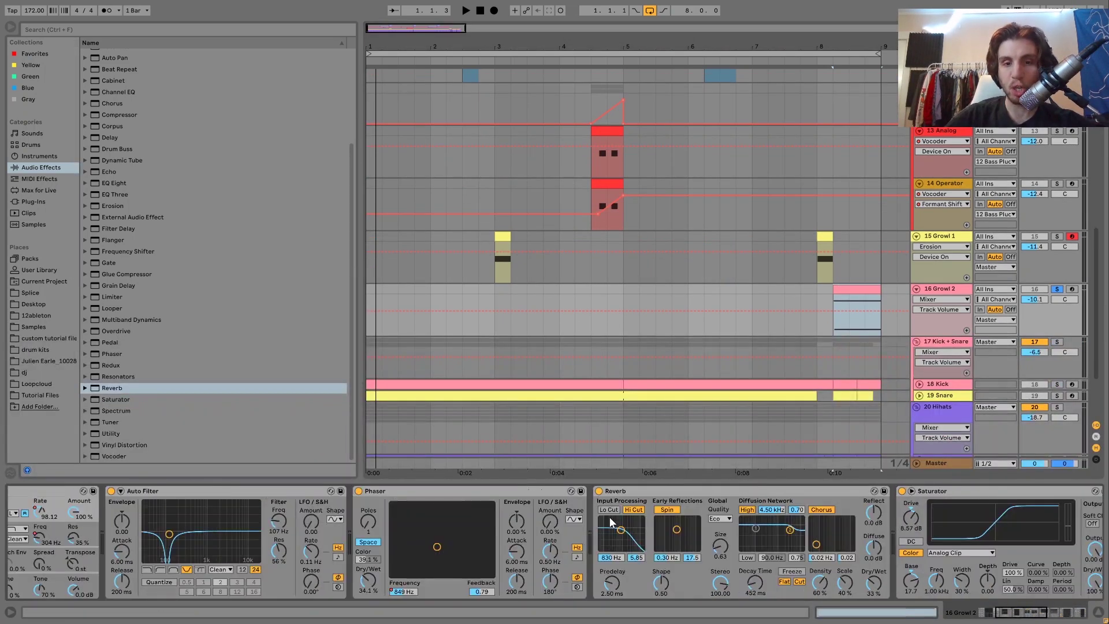
pyautogui.click(332, 583)
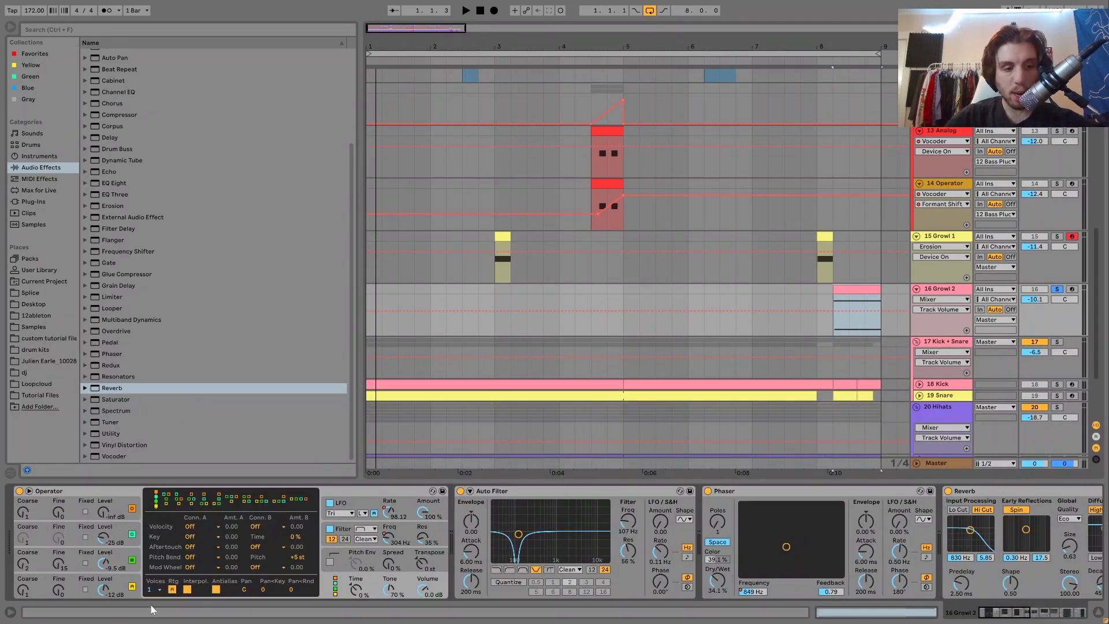
pyautogui.click(359, 563)
pyautogui.press('space')
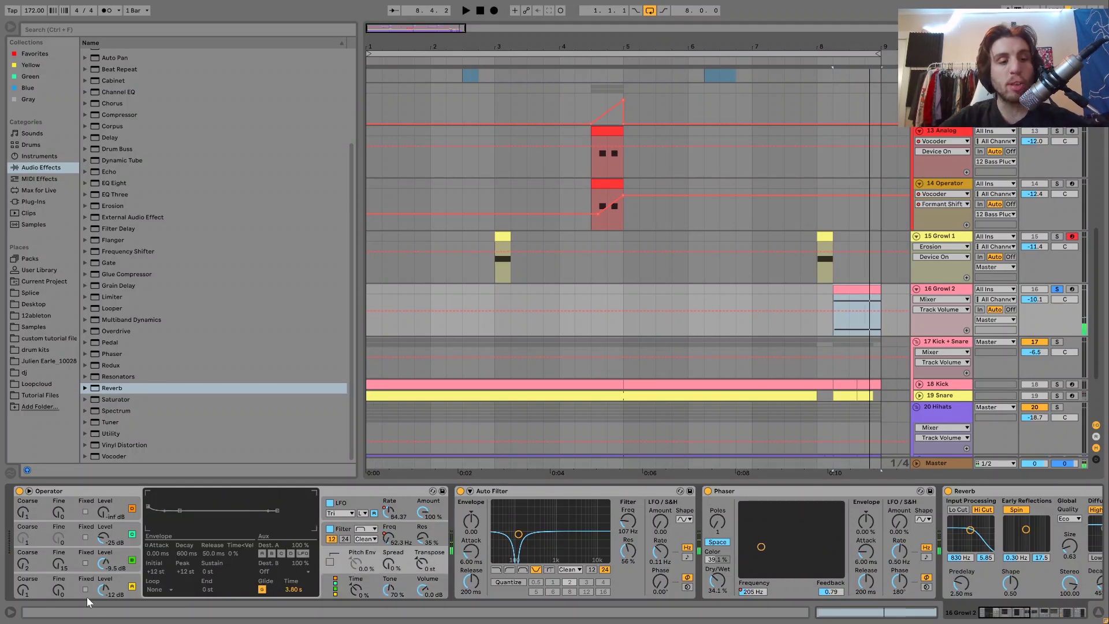
# Step: Examine the waveform and envelope settings of oscillators A, B and C in Growl 2's Operator
pyautogui.click(118, 588)
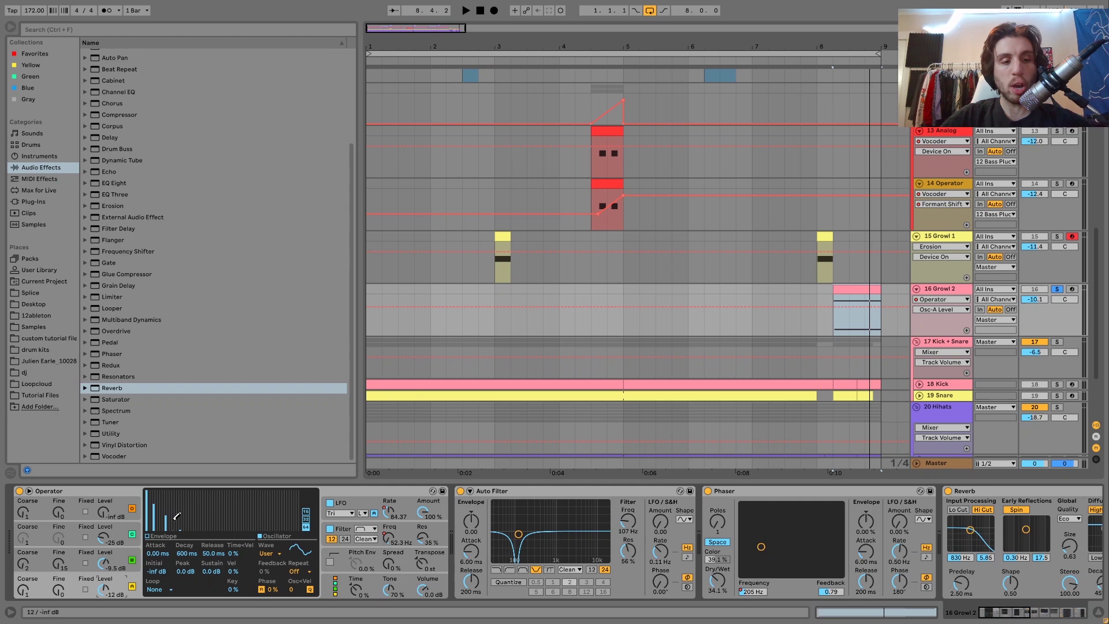
pyautogui.moveTo(207, 519)
pyautogui.mouseDown()
pyautogui.moveTo(206, 495)
pyautogui.moveTo(205, 533)
pyautogui.mouseUp()
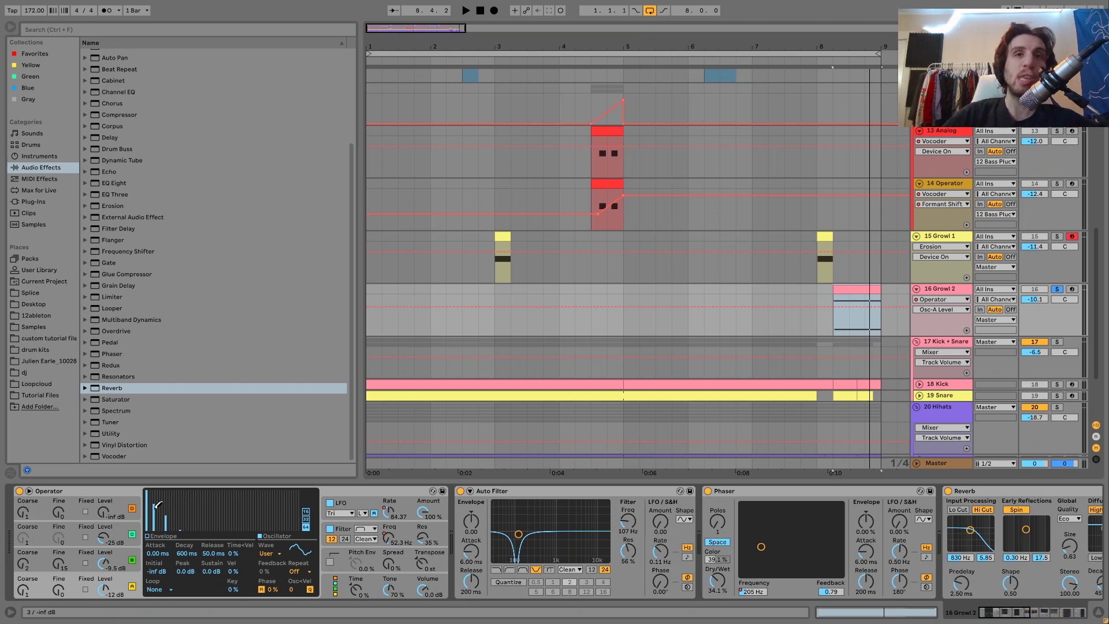
pyautogui.click(120, 555)
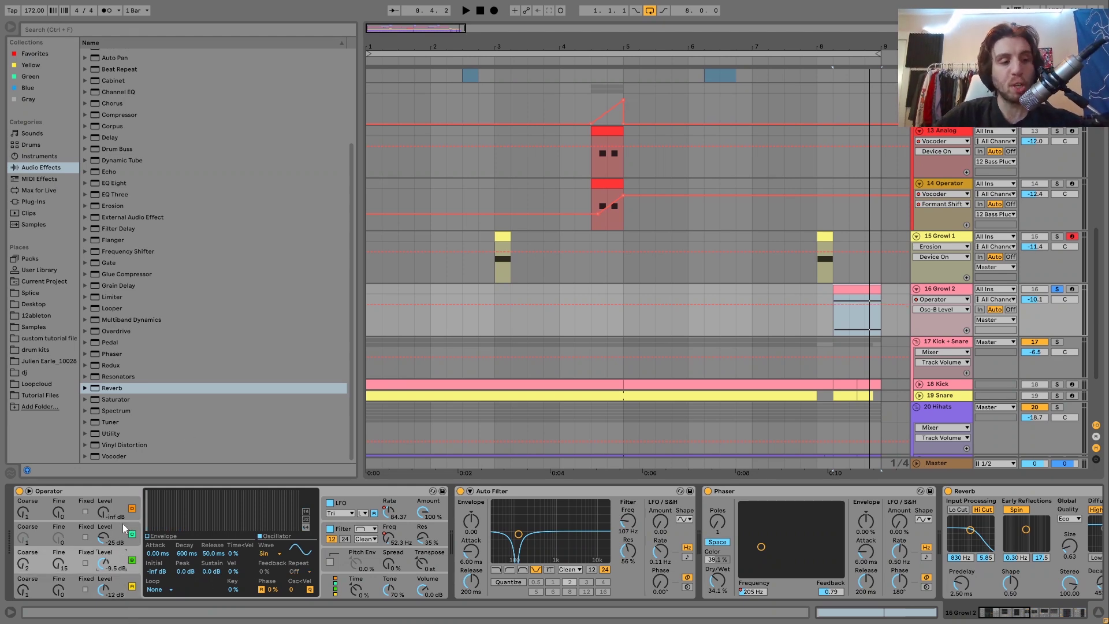
pyautogui.click(122, 523)
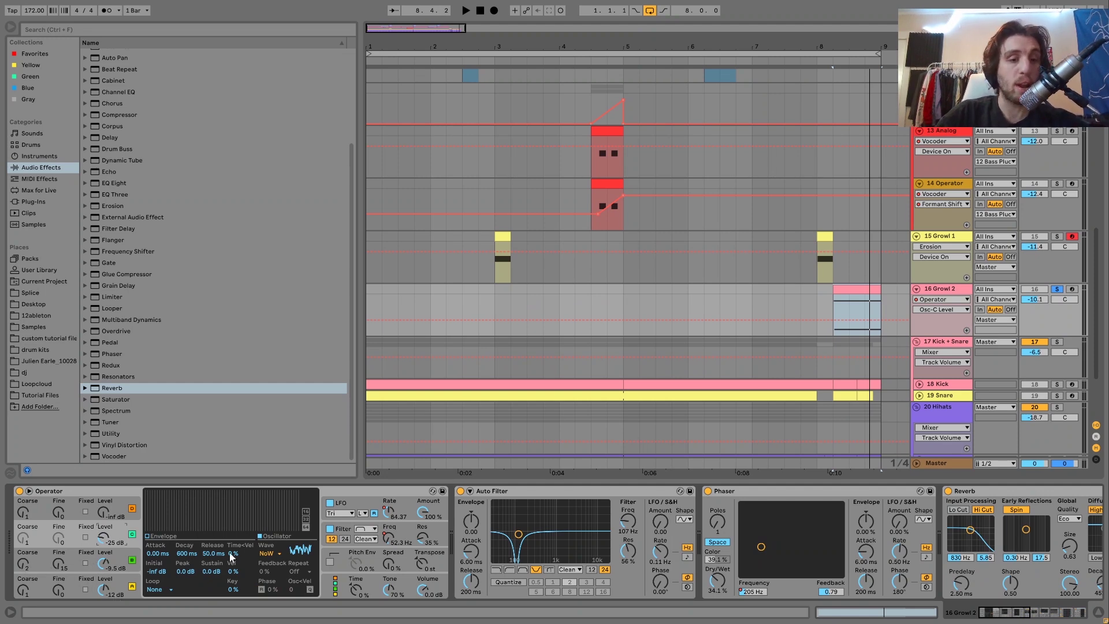
# Step: View the filter and LFO settings in Growl 2's Operator and display the Filter Freq and LFO Rate automation
pyautogui.click(342, 530)
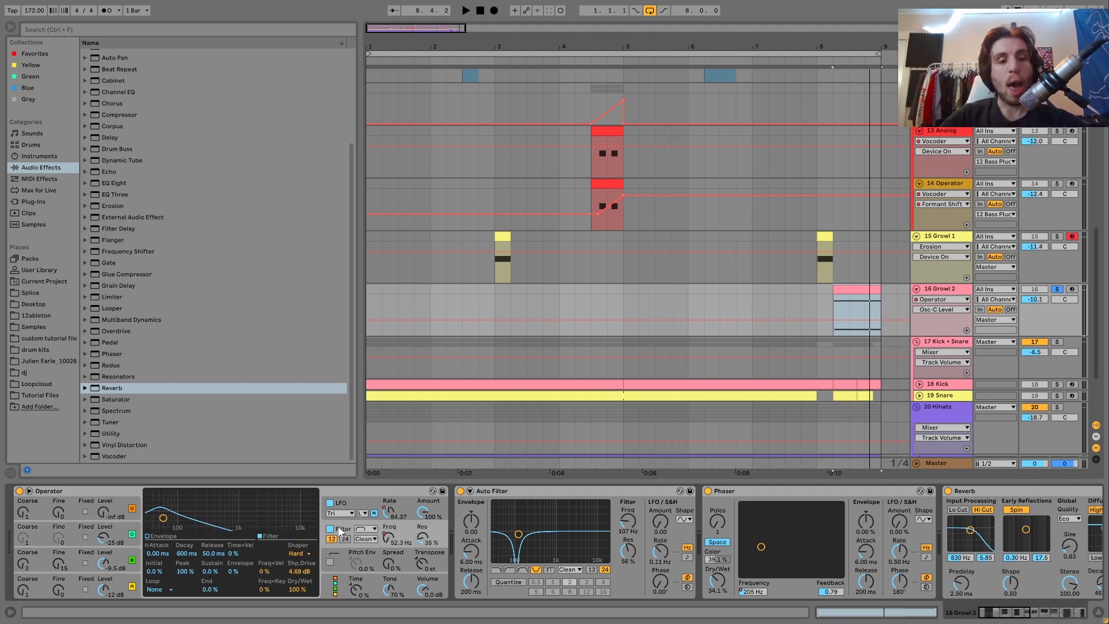
pyautogui.click(388, 538)
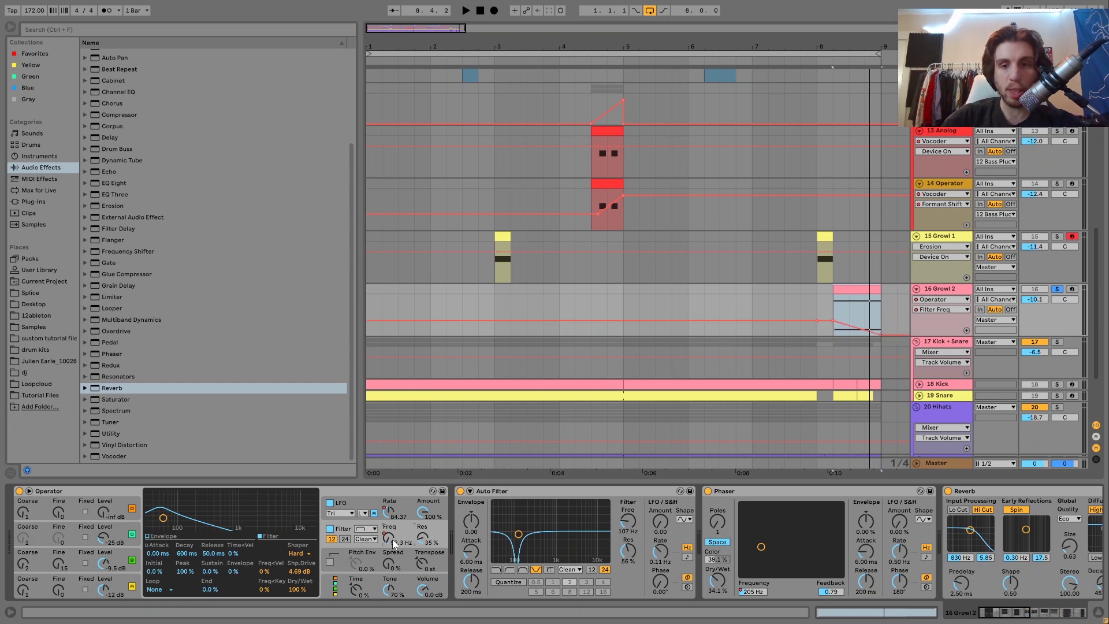
pyautogui.click(369, 500)
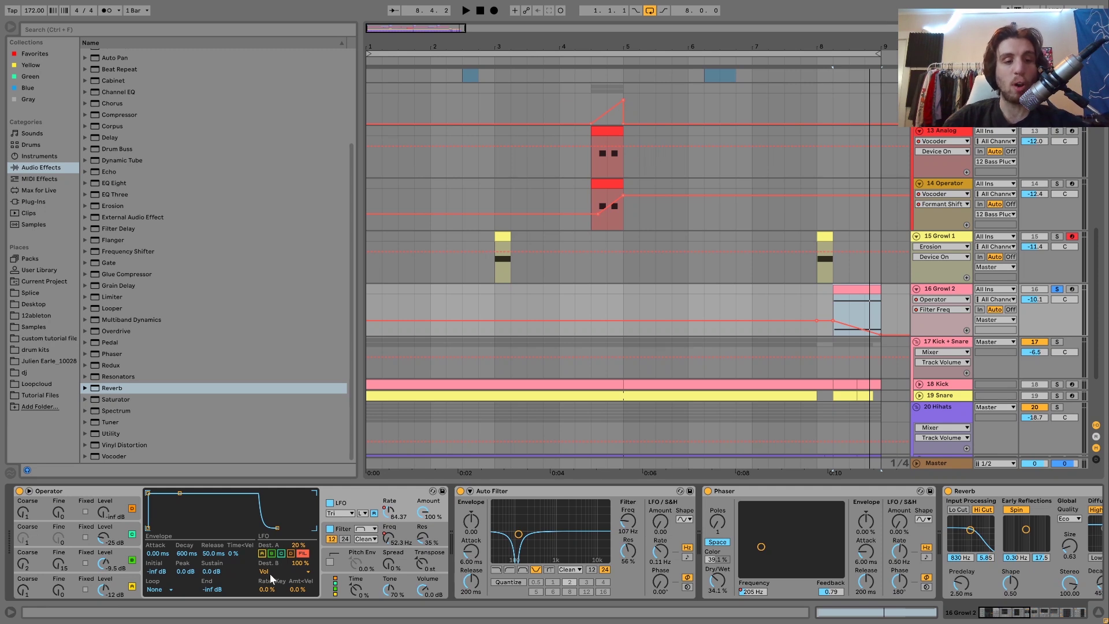
pyautogui.click(388, 512)
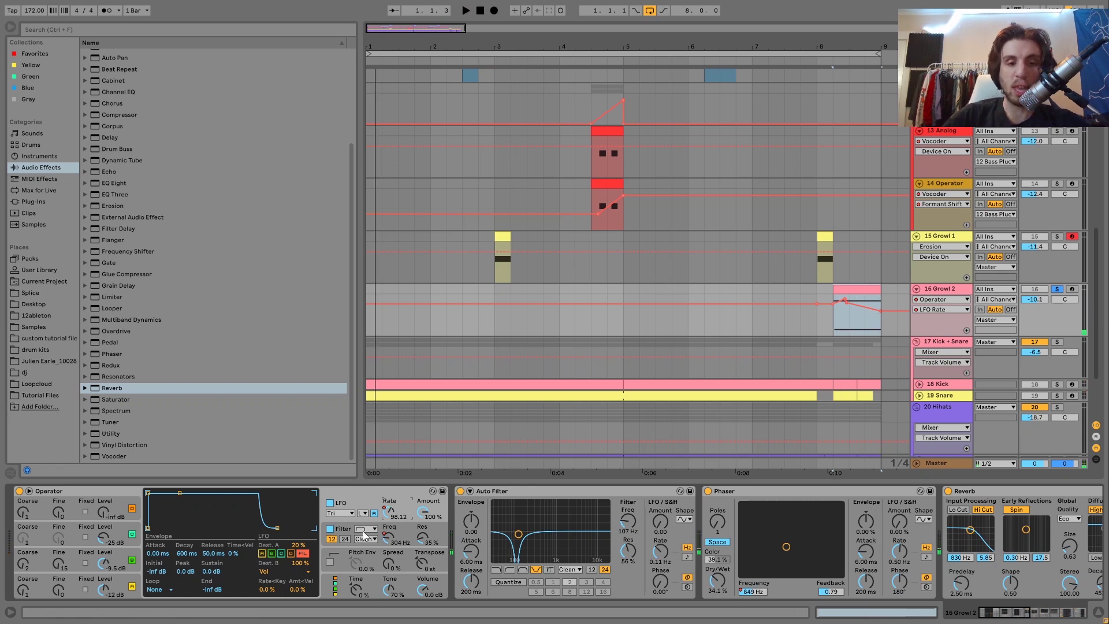
# Step: Compare Growl 2 with the Phaser bypassed and re-enabled, and display the Phaser's Frequency automation
pyautogui.hscroll(2, 386, 520)
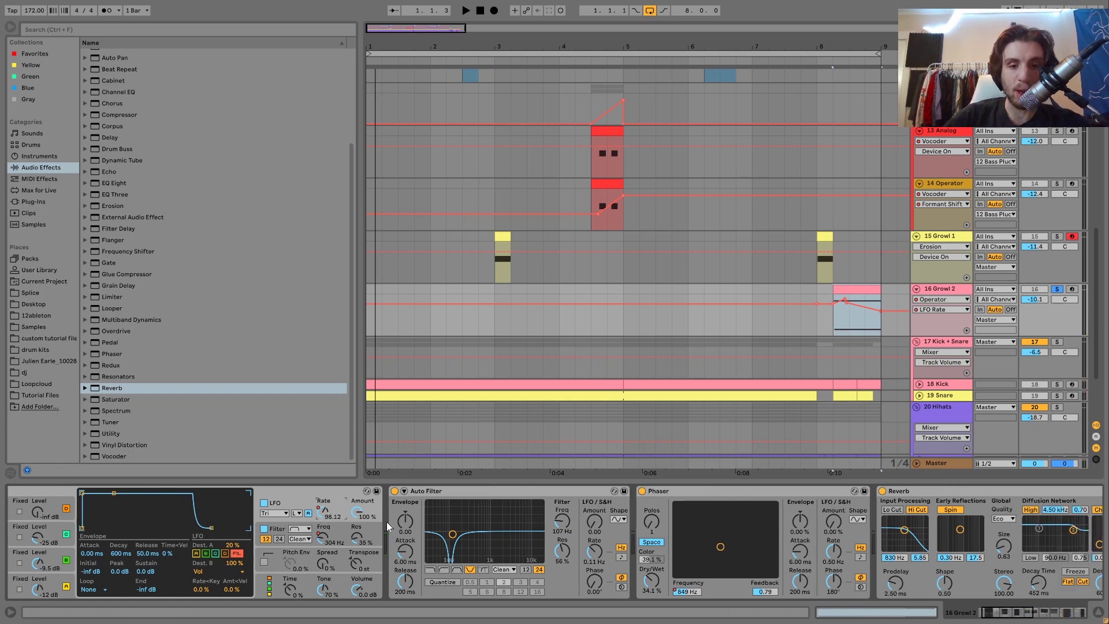
pyautogui.hscroll(5, 478, 557)
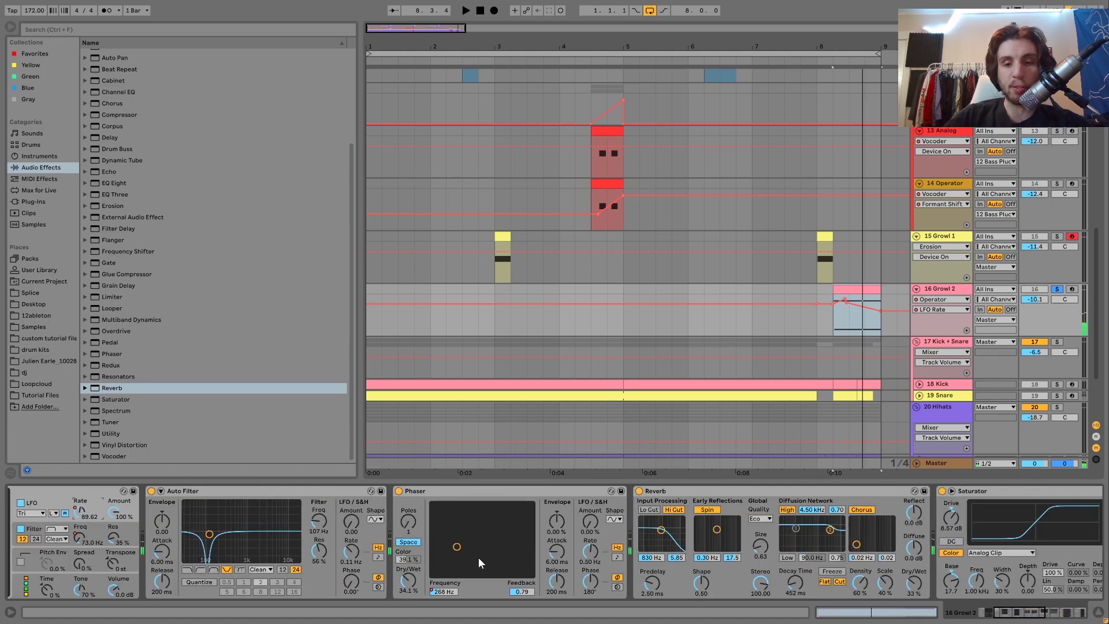
pyautogui.hscroll(4, 478, 557)
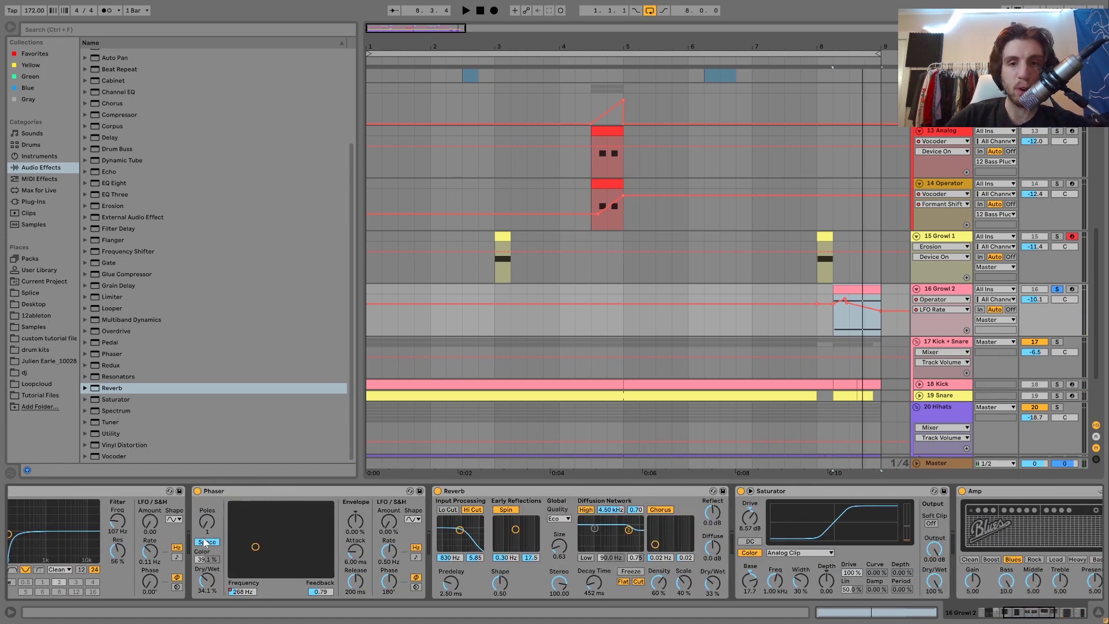
pyautogui.click(197, 491)
pyautogui.click(197, 491)
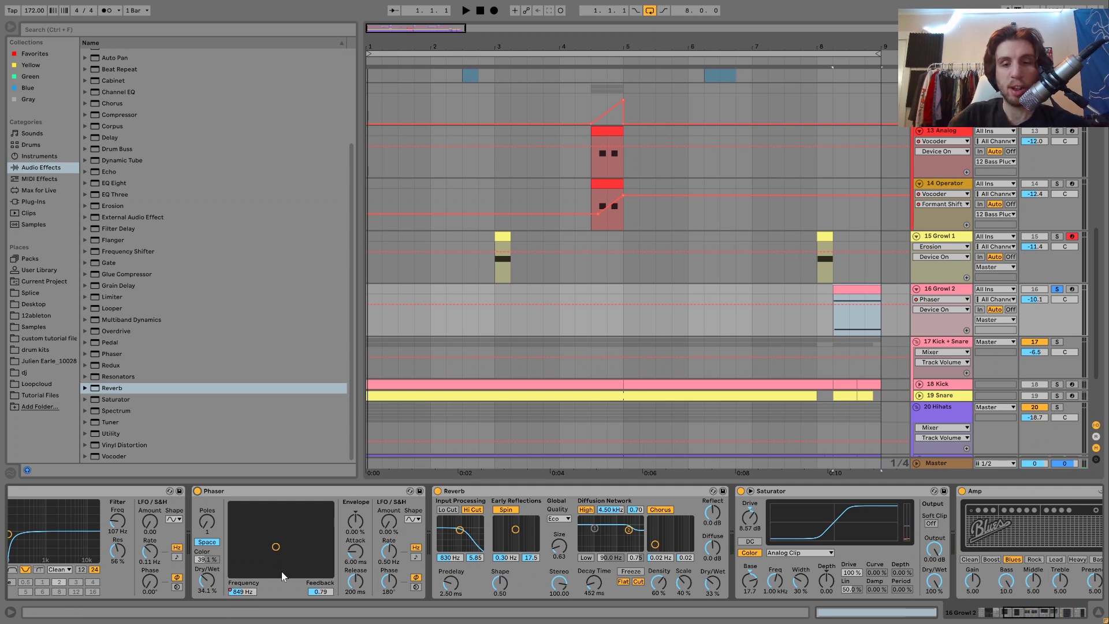
pyautogui.click(253, 590)
# Step: Examine Growl 2's remaining effects: Reverb, Saturator, Amp, OTT and the sidechained Compressor
pyautogui.hscroll(5, 253, 590)
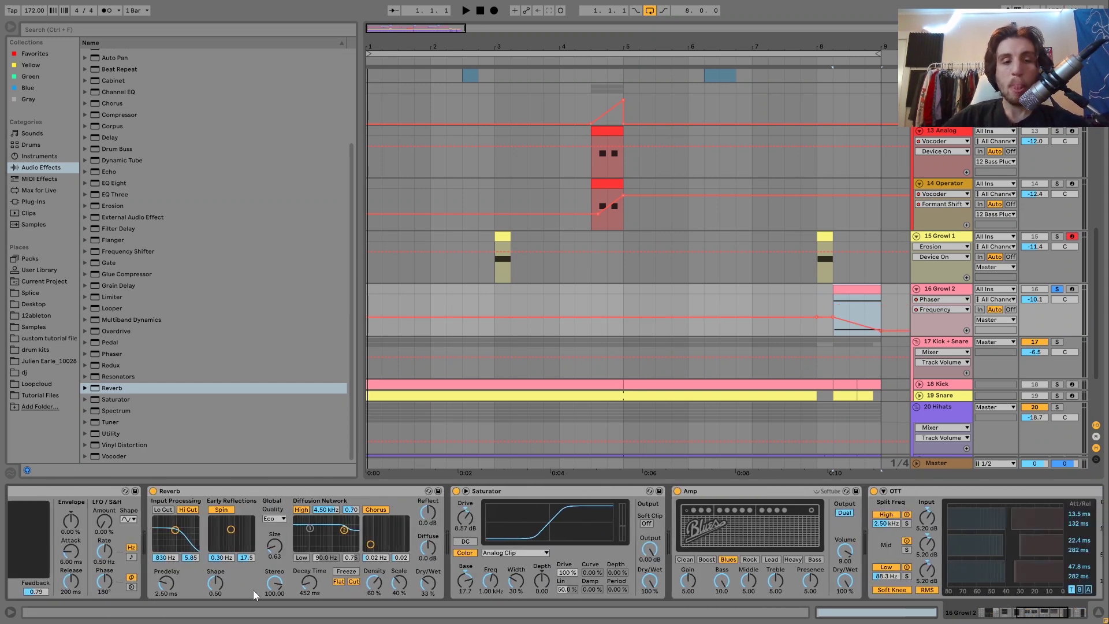
pyautogui.hscroll(3, 373, 573)
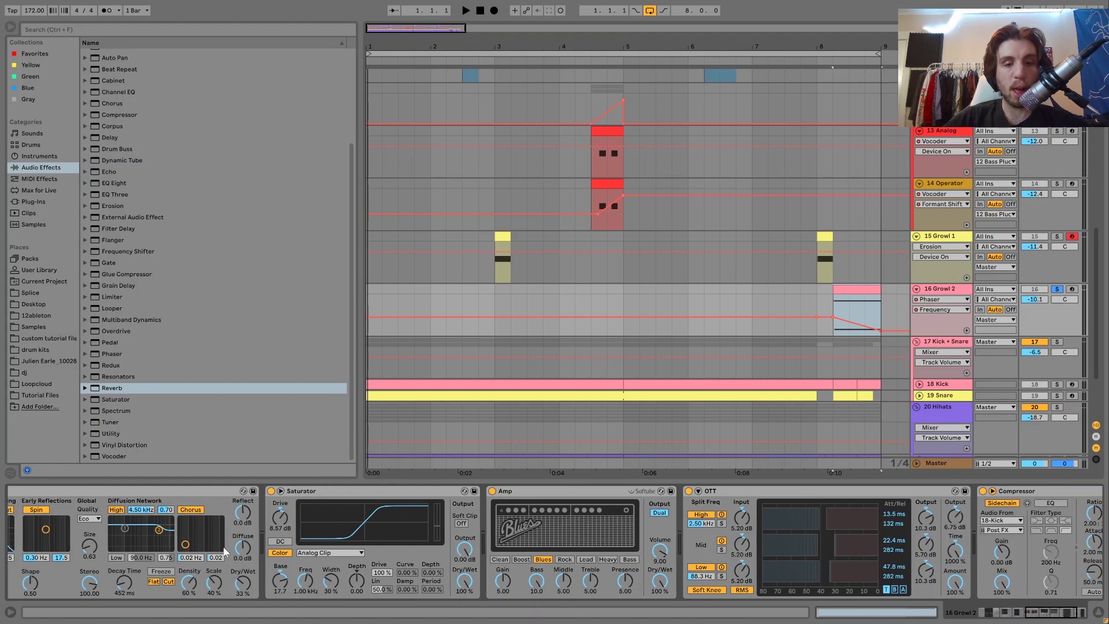
pyautogui.hscroll(4, 538, 529)
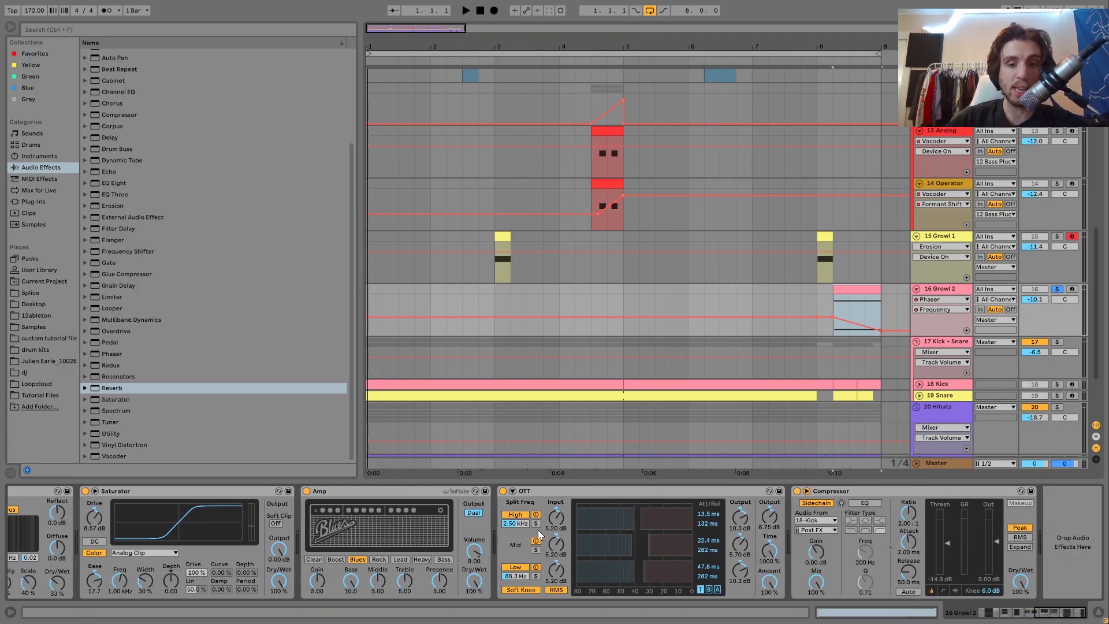
pyautogui.click(846, 491)
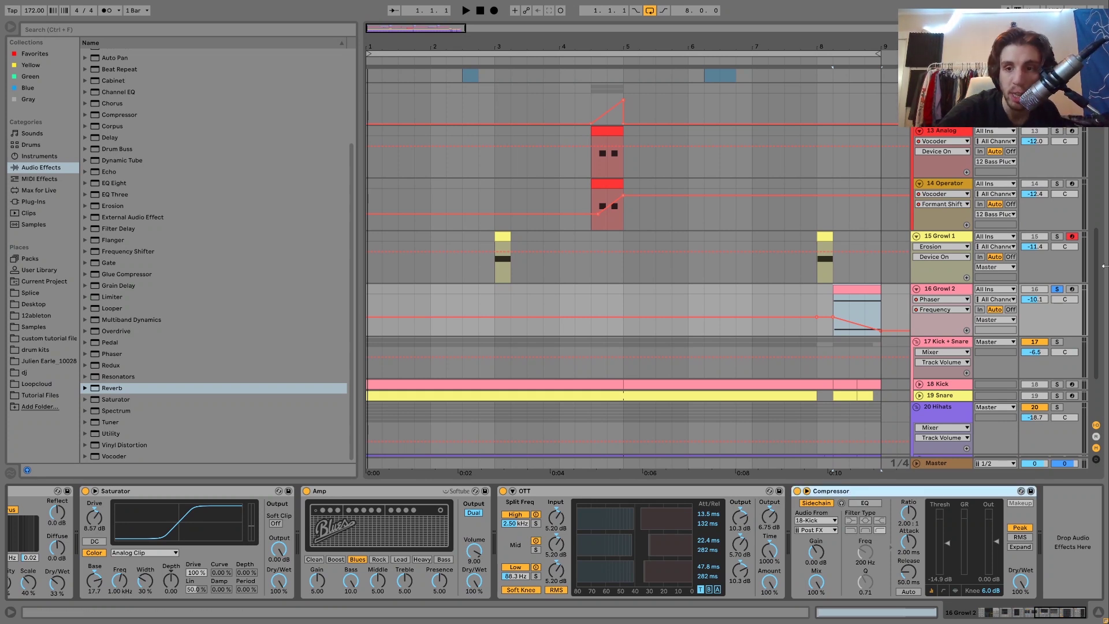
# Step: Unsolo 16 Growl 2, fold its track and look over the whole arrangement from the bass tracks to the drums
pyautogui.click(1057, 289)
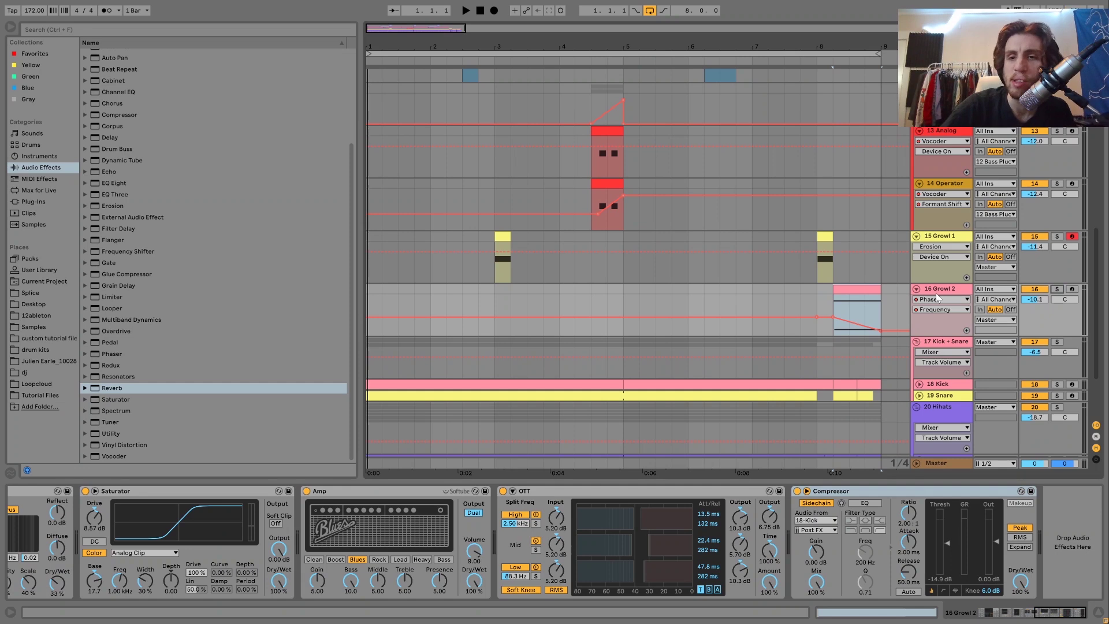
pyautogui.click(916, 288)
pyautogui.scroll(3, 912, 306)
pyautogui.scroll(1, 911, 310)
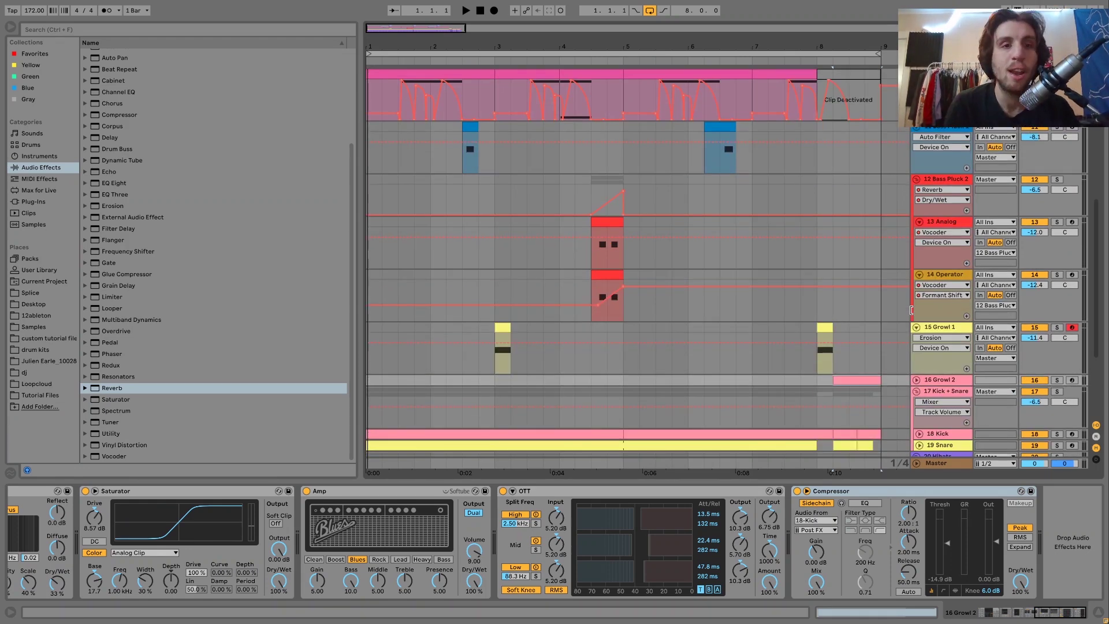
pyautogui.scroll(10, 911, 310)
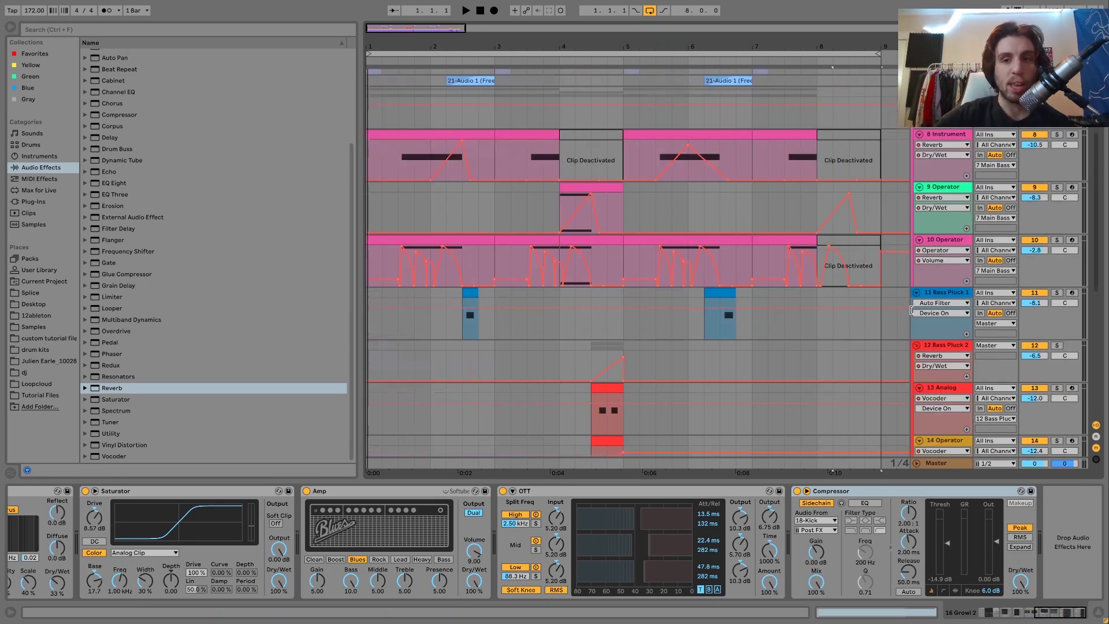
pyautogui.scroll(-10, 911, 310)
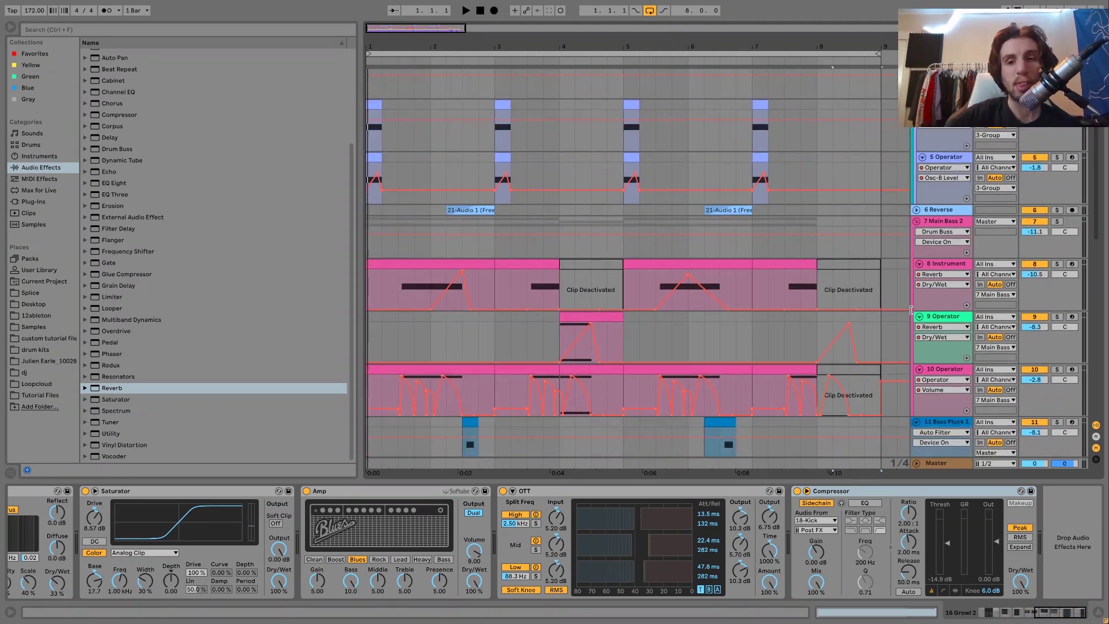
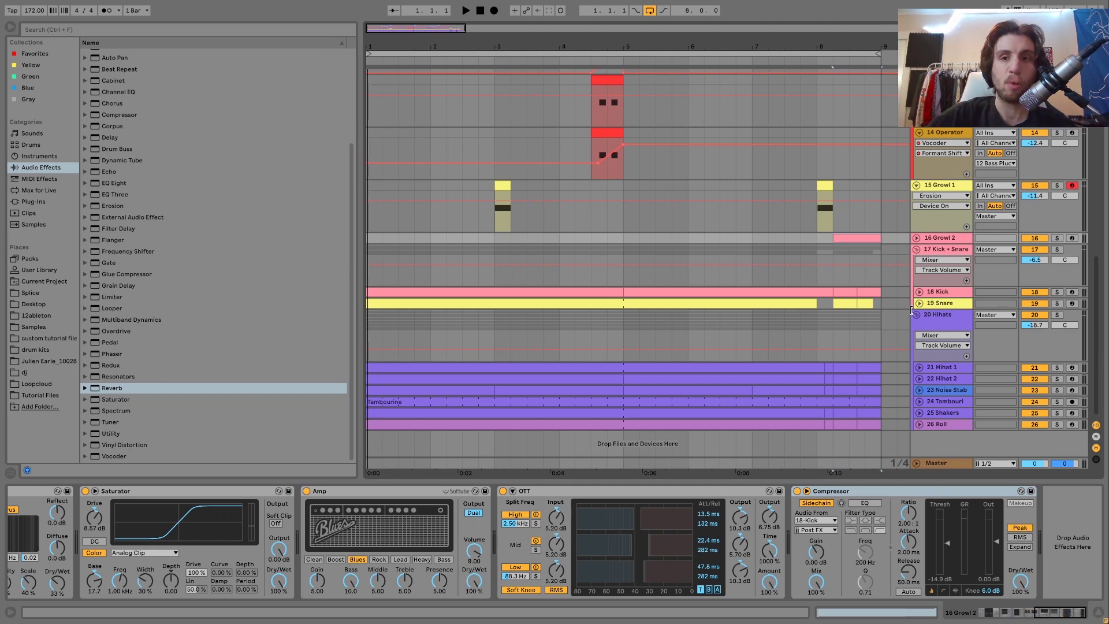
pyautogui.scroll(10, 912, 310)
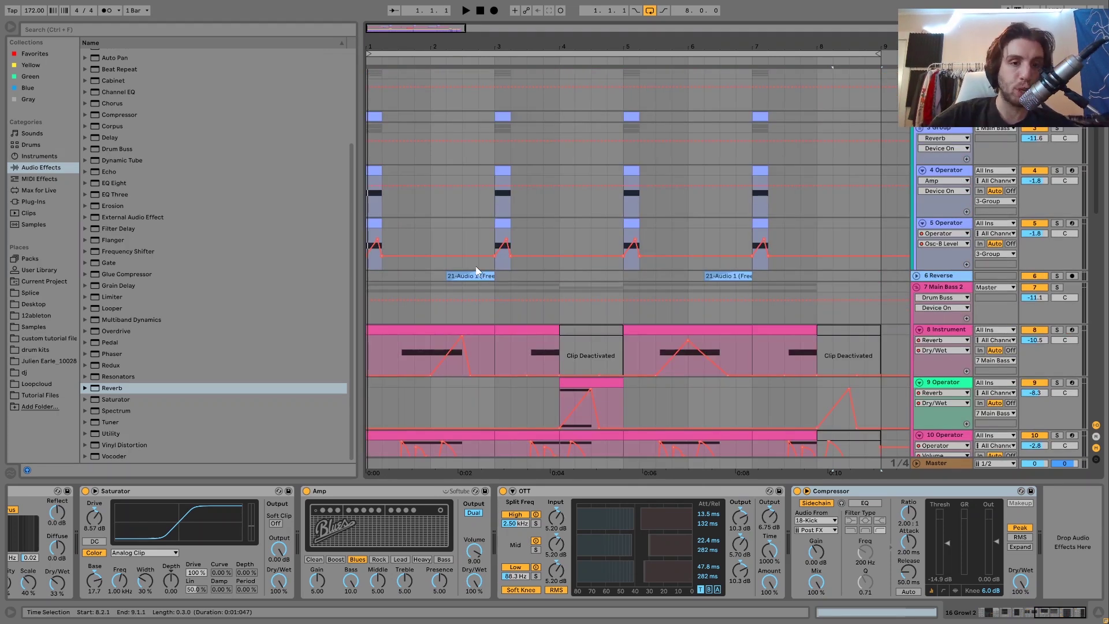
pyautogui.scroll(-10, 477, 270)
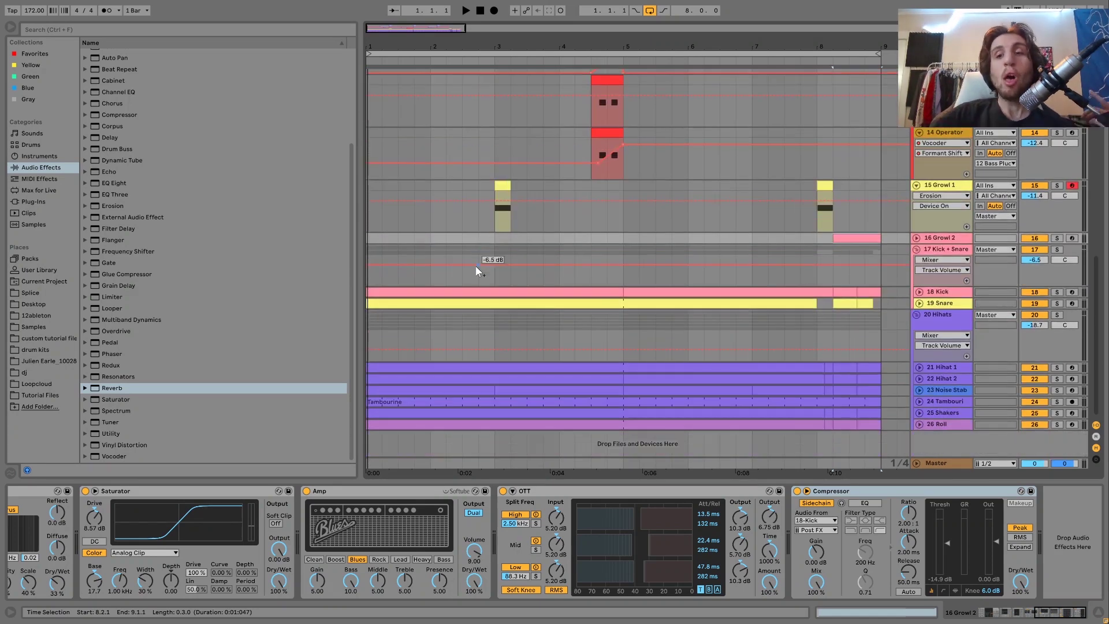
# Step: Solo the 17 Kick + Snare group, play it from the start and unfold the 18 Kick and 19 Snare tracks
pyautogui.click(1057, 250)
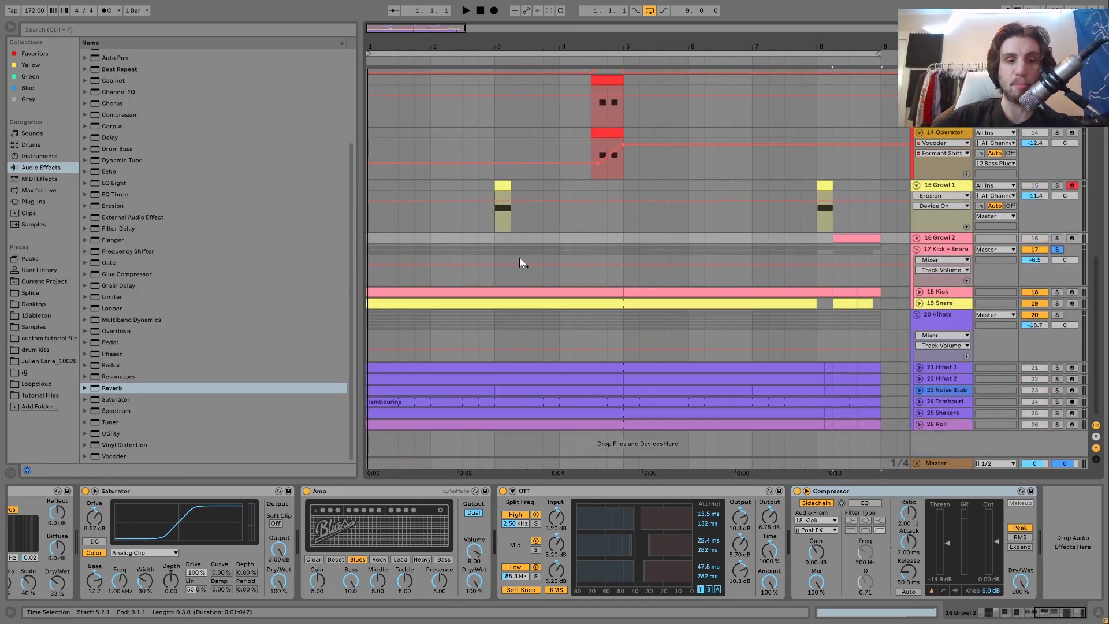
pyautogui.click(366, 250)
pyautogui.press('space')
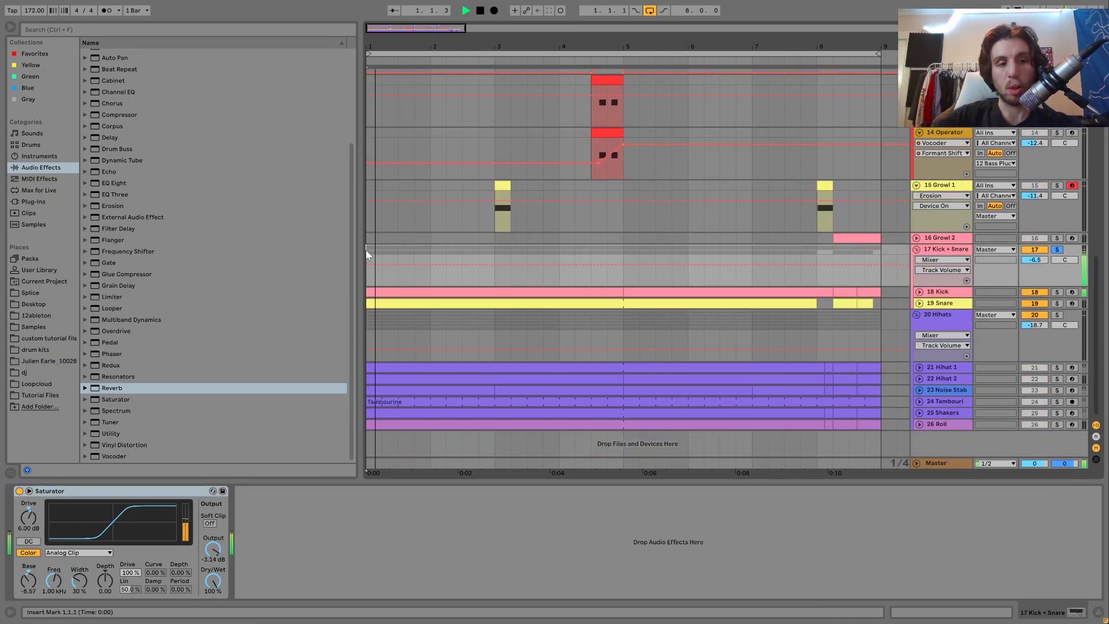
pyautogui.click(919, 292)
pyautogui.click(919, 303)
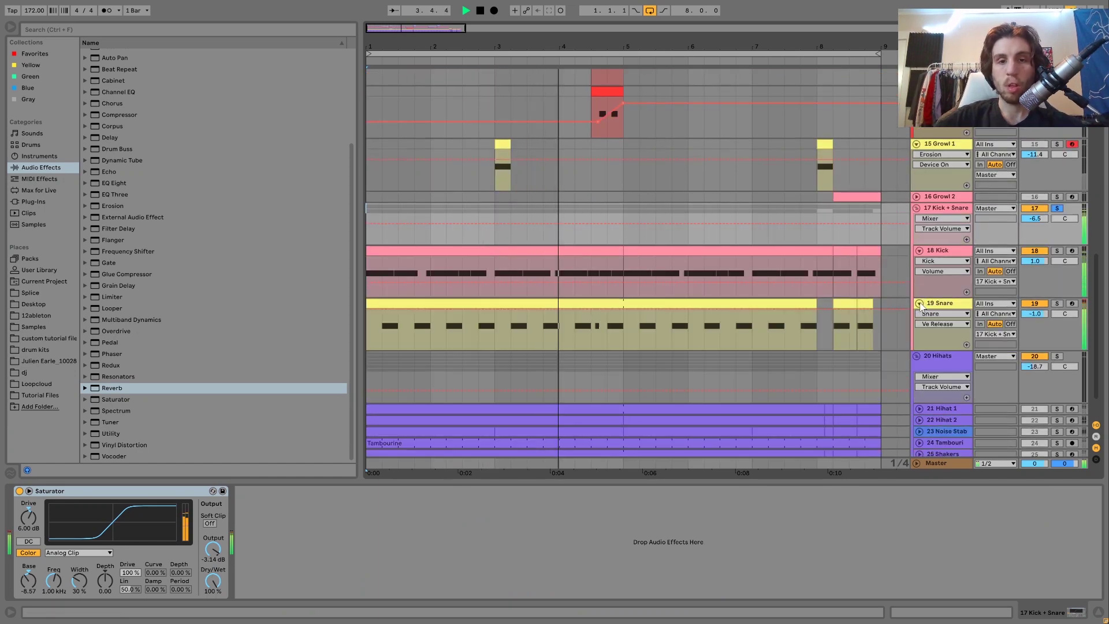
pyautogui.press('space')
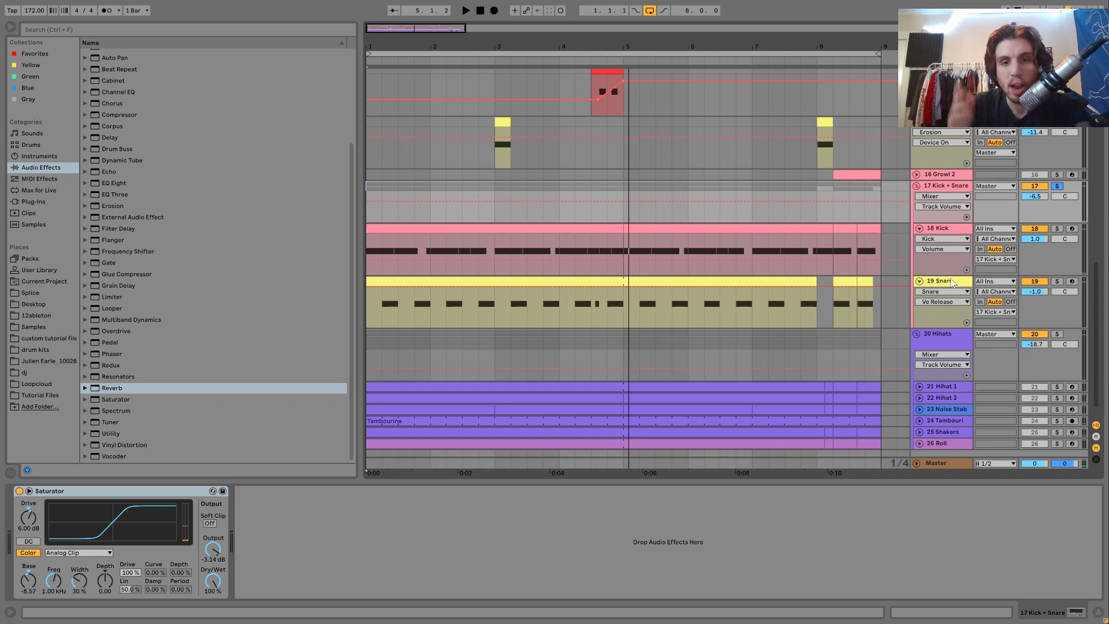
# Step: Solo 18 Kick and play it while viewing its sampler and Drum Buss settings
pyautogui.click(1057, 228)
pyautogui.press('space')
pyautogui.click(937, 228)
pyautogui.press('space')
pyautogui.press('space')
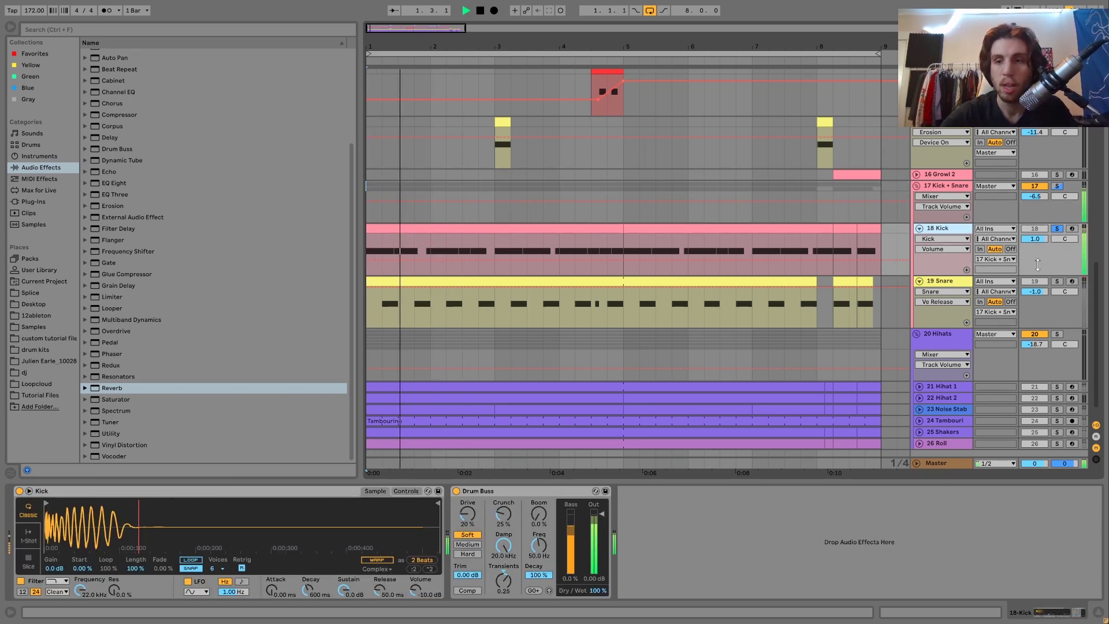
# Step: Solo 19 Snare and play it while viewing its sampler, Drum Buss and EQ Eight, and check the group's Saturator
pyautogui.click(1057, 281)
pyautogui.click(947, 282)
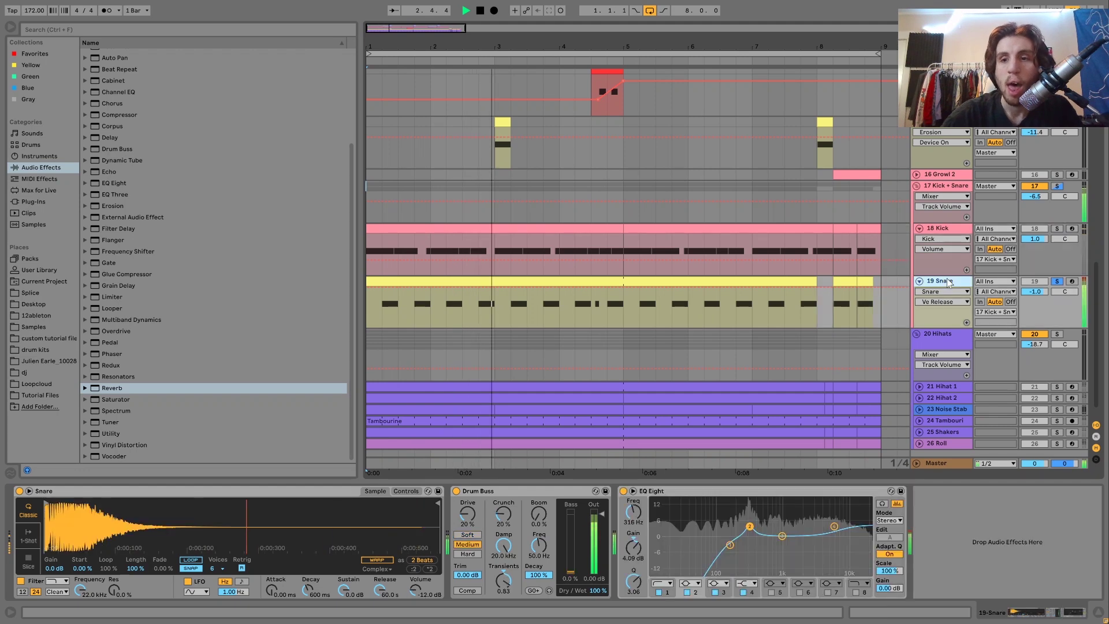
pyautogui.press('space')
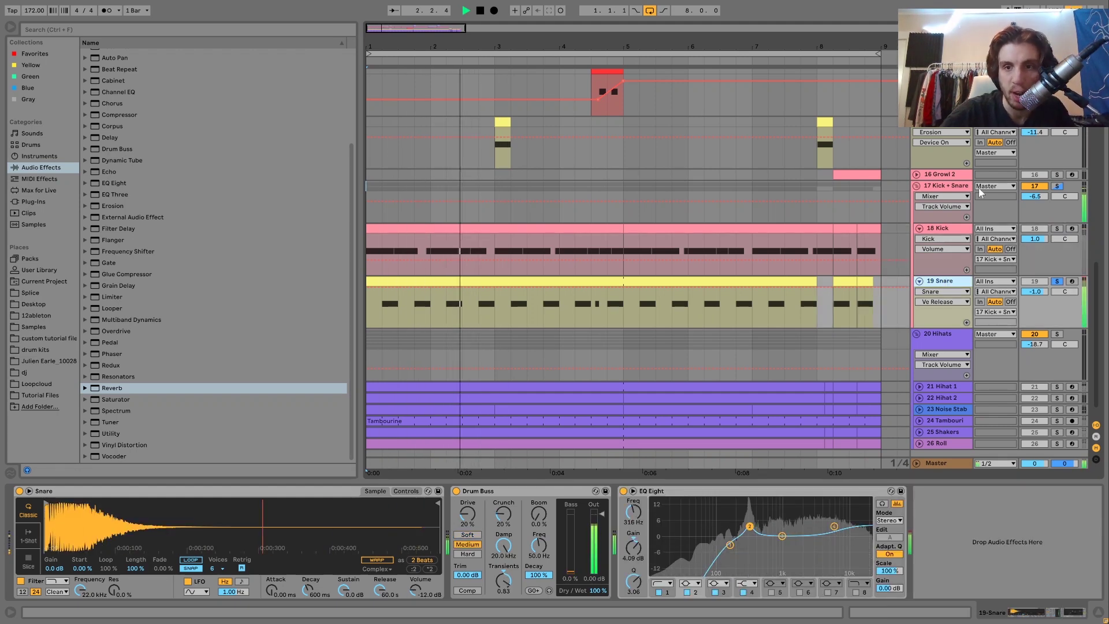
pyautogui.click(953, 187)
pyautogui.press('space')
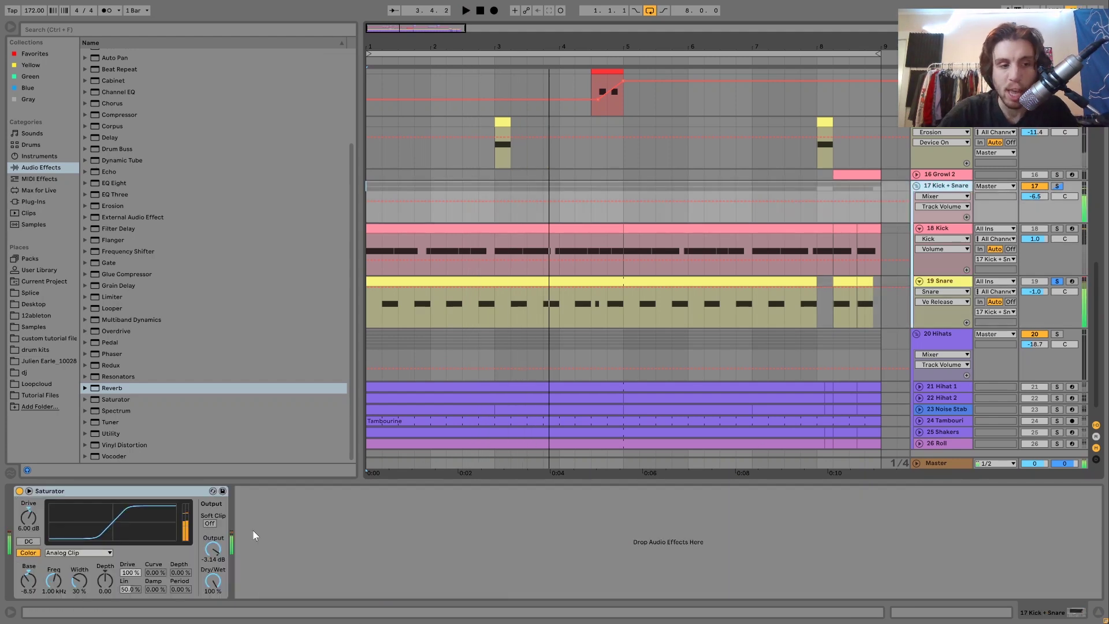
# Step: Replay the soloed 19 Snare from the start while examining its EQ Eight curve
pyautogui.click(971, 281)
pyautogui.press('space')
pyautogui.press('space')
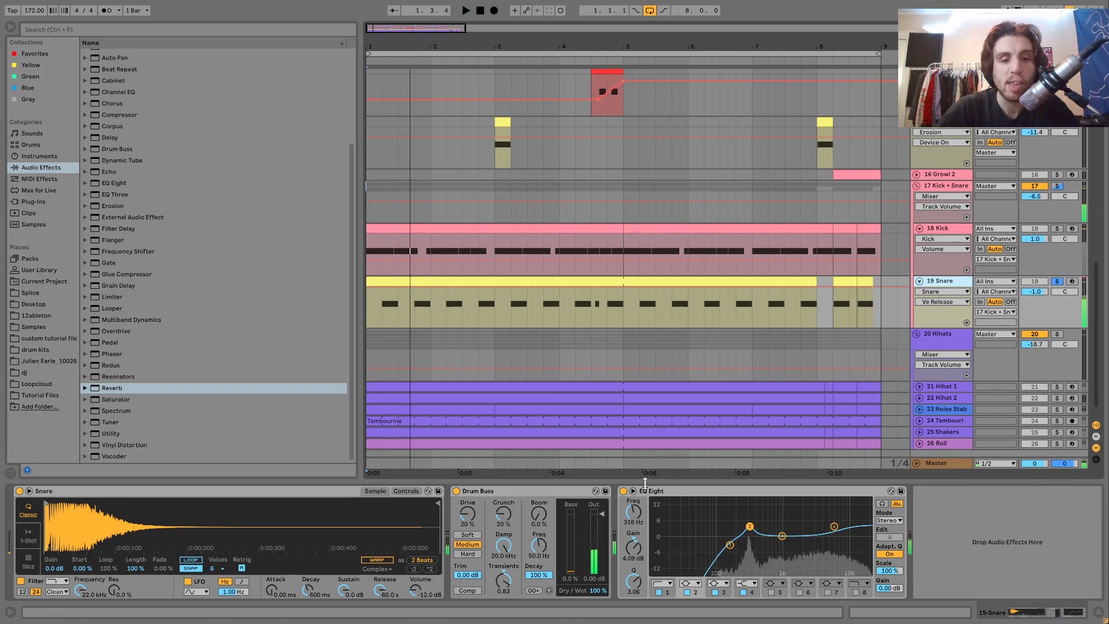
pyautogui.press('space')
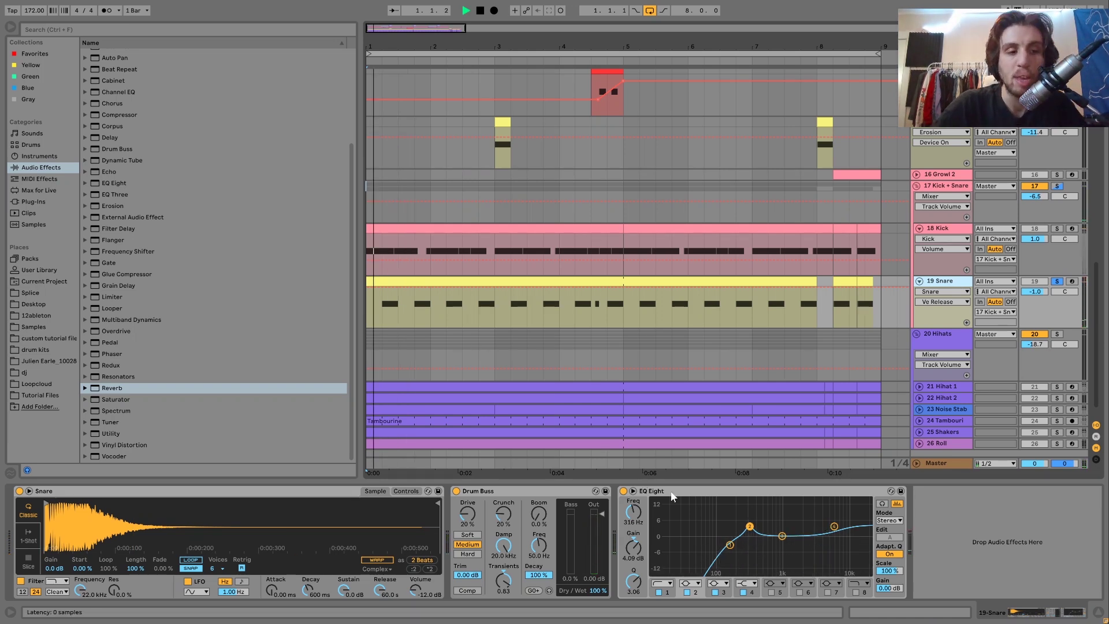
# Step: Switch the solo back to the whole 17 Kick + Snare group and listen to it while viewing its Saturator
pyautogui.click(1056, 186)
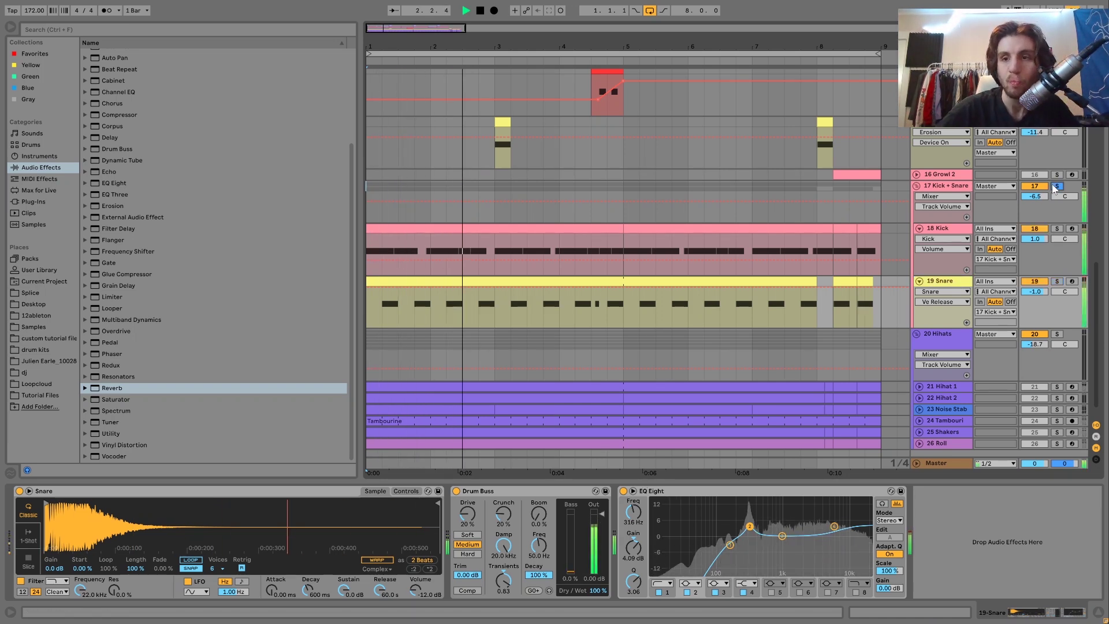
pyautogui.click(950, 186)
pyautogui.press('space')
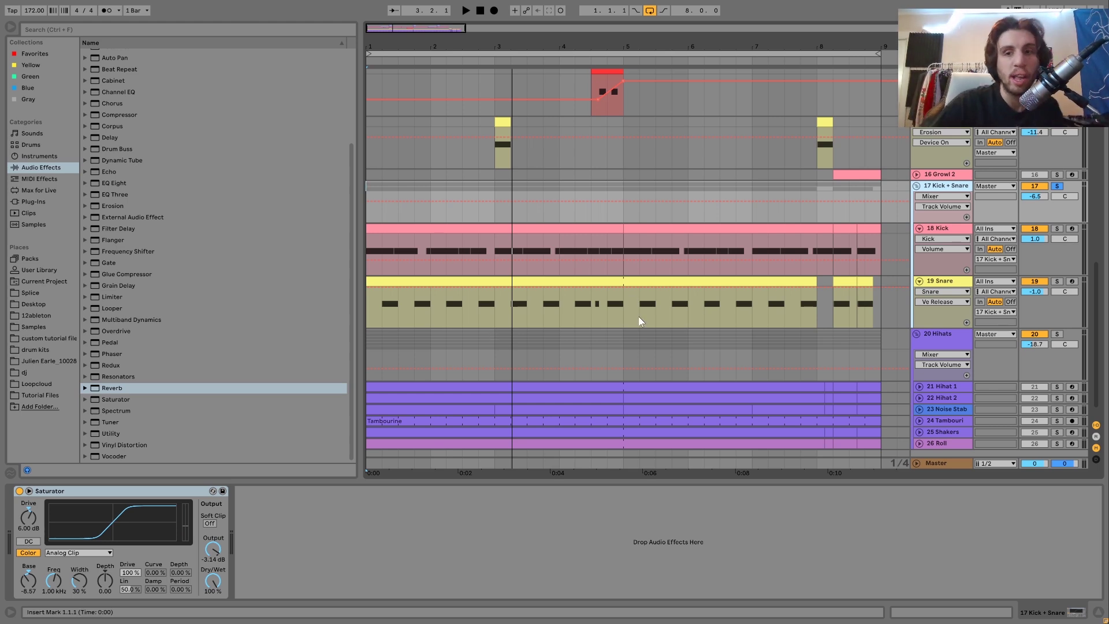
# Step: Unsolo the 17 Kick + Snare group and play the full mix from the start
pyautogui.click(1056, 186)
pyautogui.press('space')
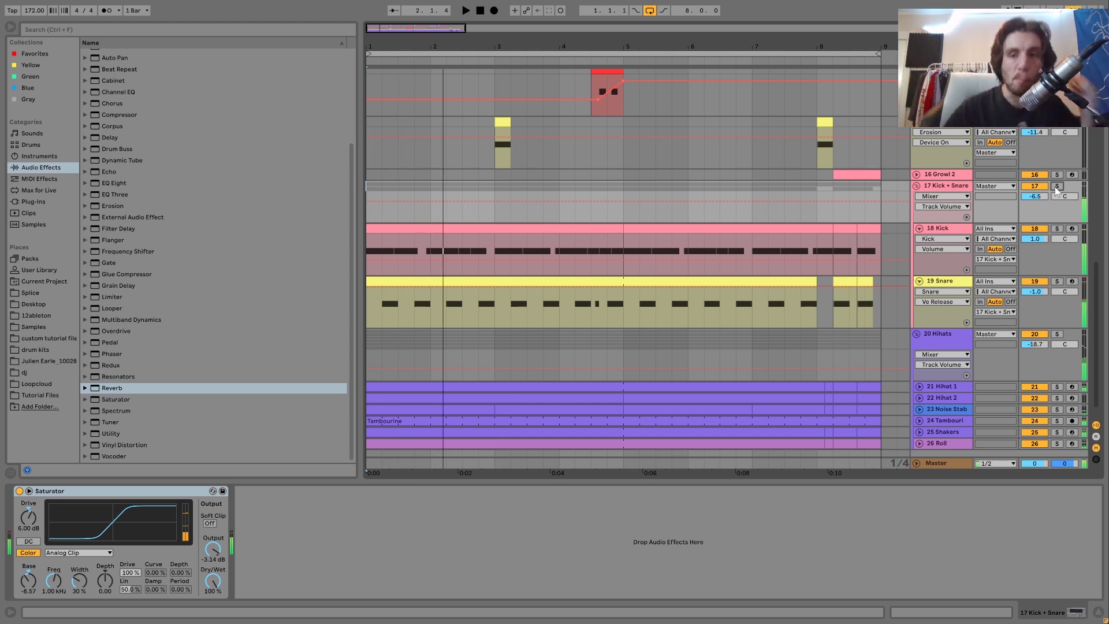
pyautogui.press('space')
pyautogui.press('space')
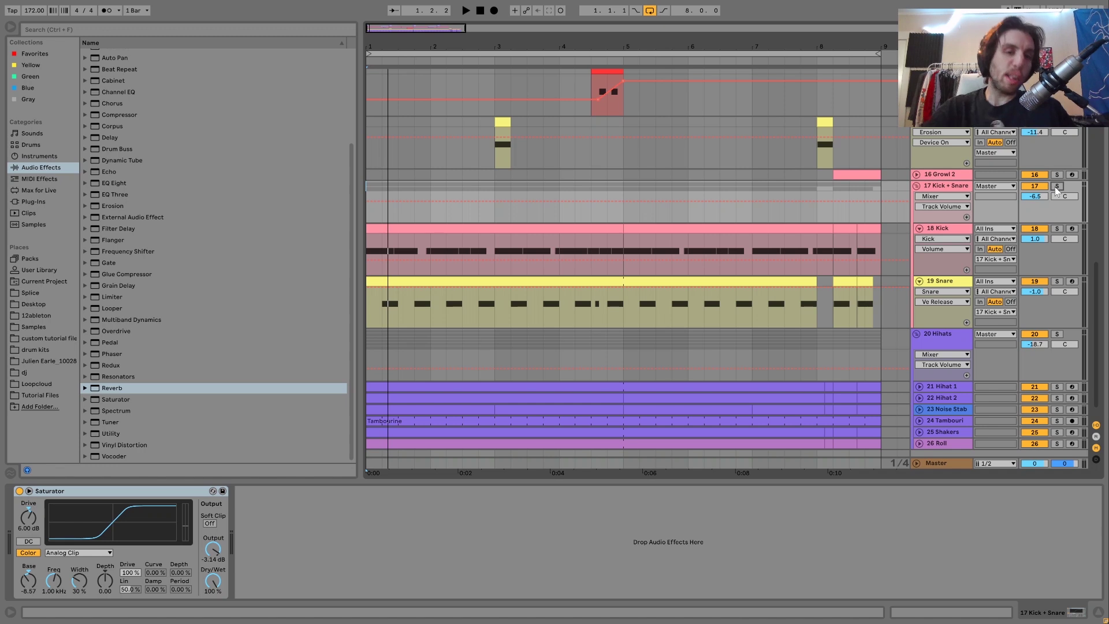
# Step: Look over the arrangement from the main bass tracks down to the drums and replay the full mix
pyautogui.scroll(3, 1056, 191)
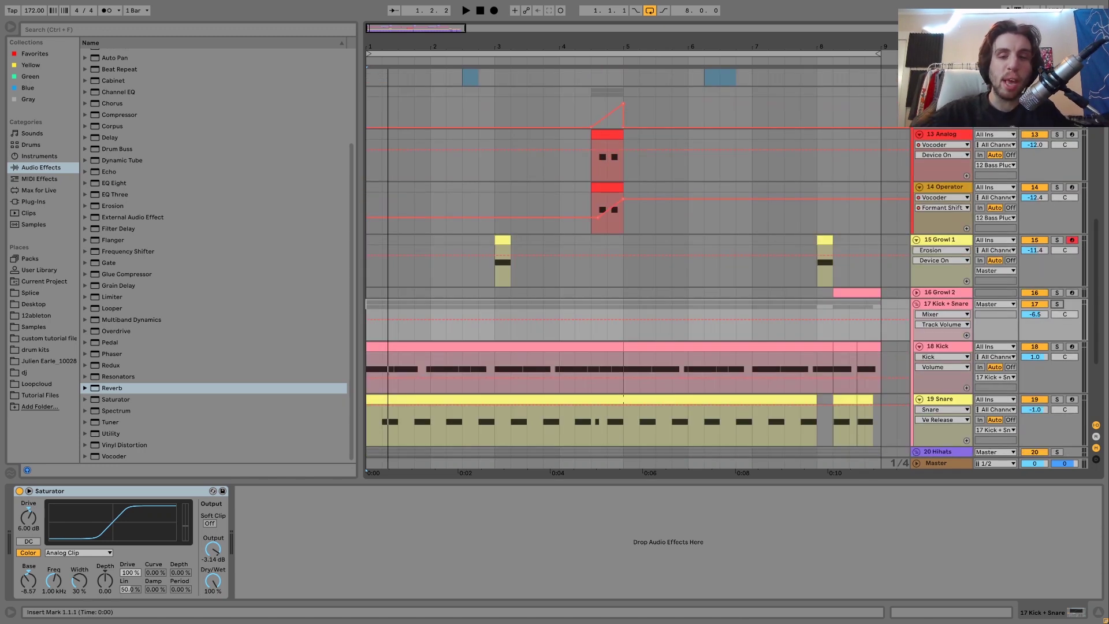
pyautogui.scroll(-4, 853, 258)
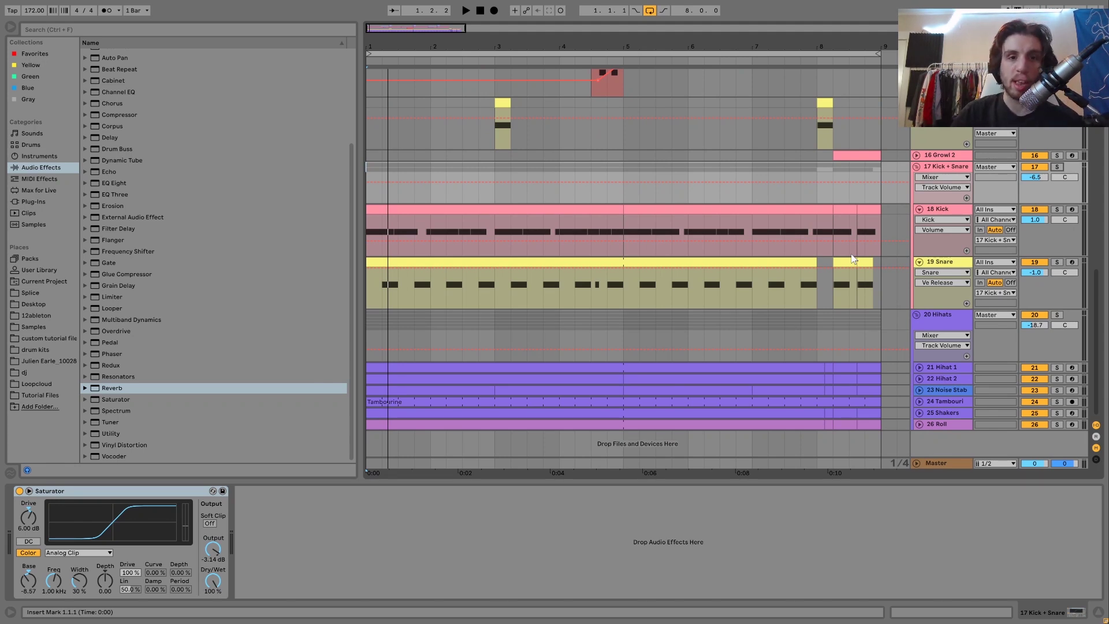
pyautogui.scroll(15, 852, 256)
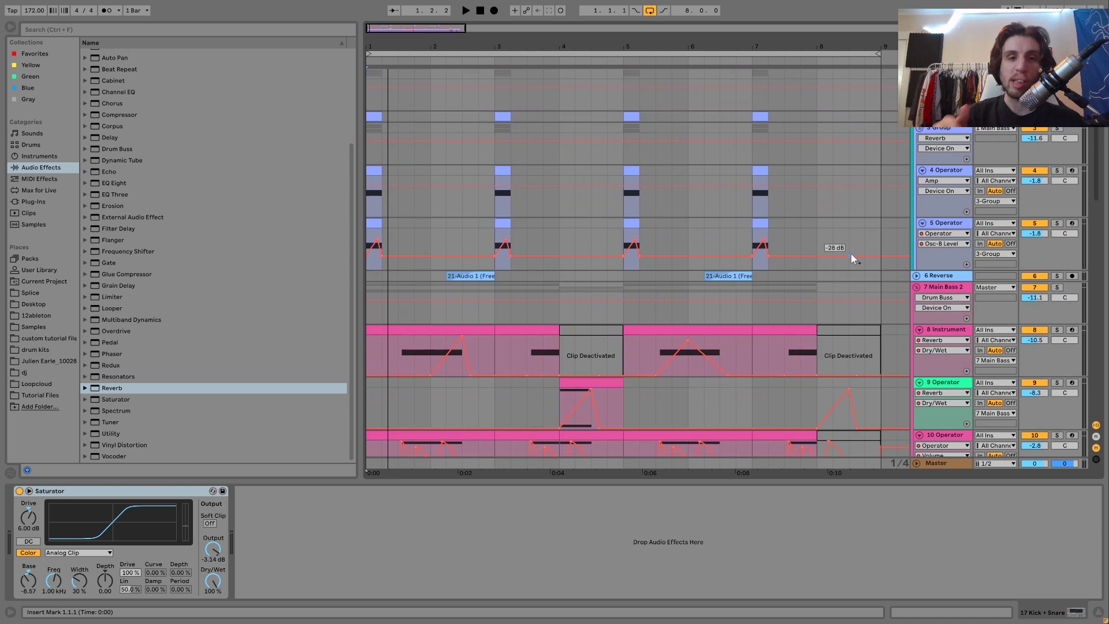
pyautogui.scroll(-1, 850, 258)
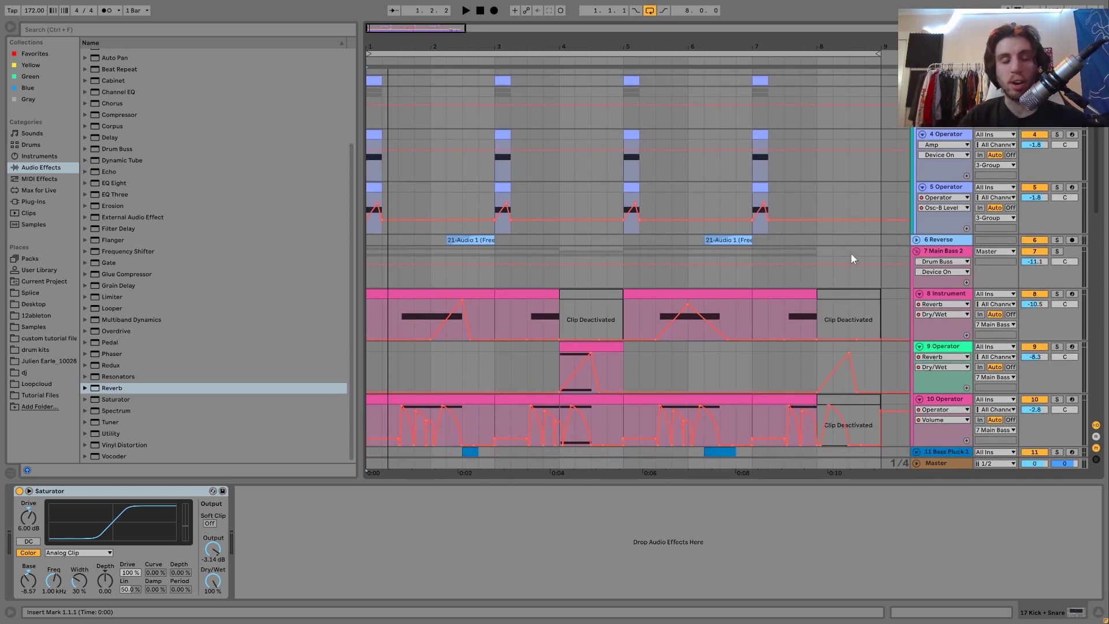
pyautogui.scroll(-12, 851, 258)
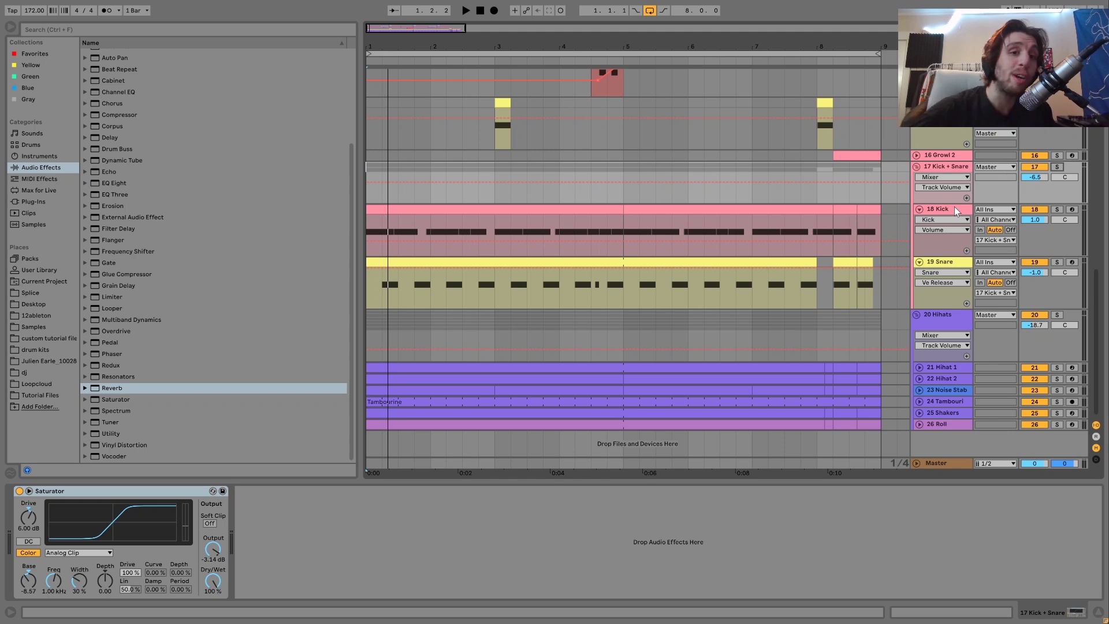
pyautogui.press('space')
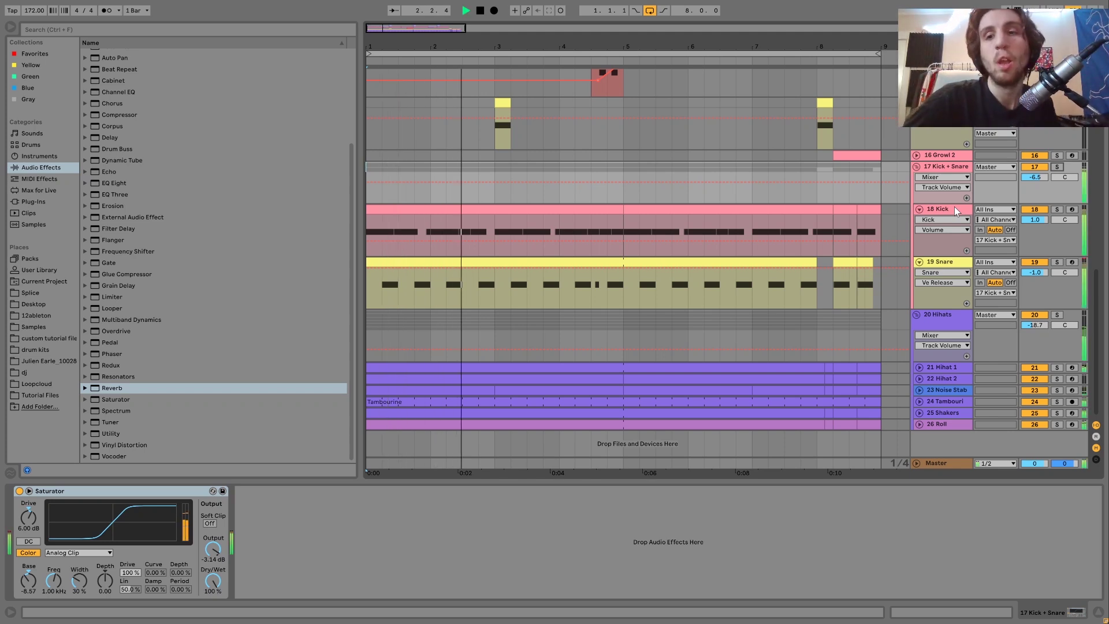
pyautogui.press('space')
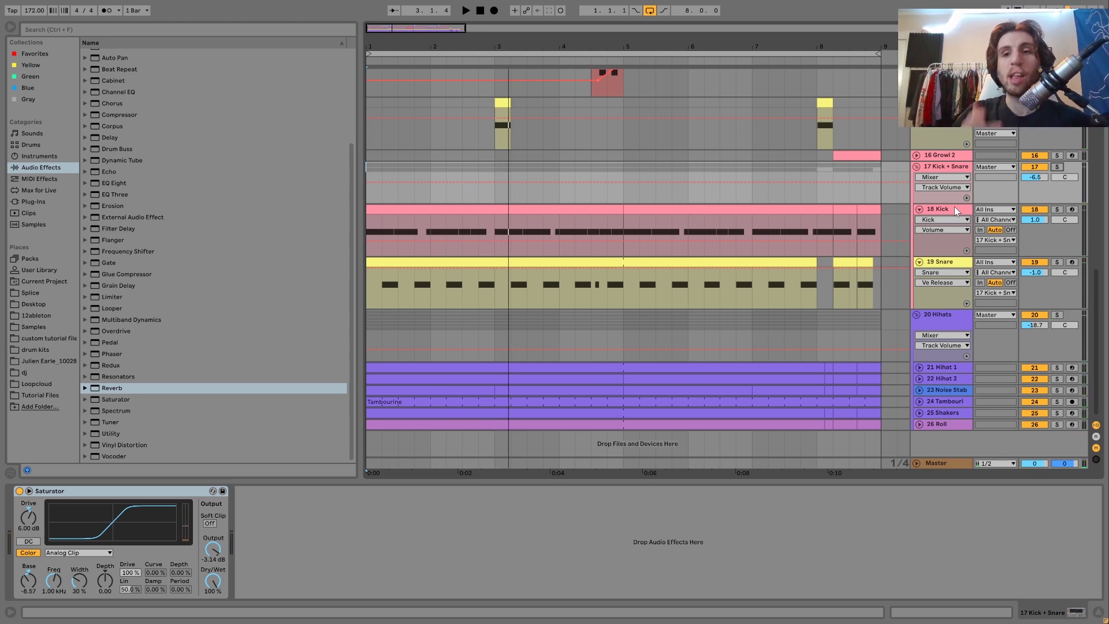
# Step: Solo the 20 Hihats group and play it while viewing its Drum Buss, Saturator and EQ Eight
pyautogui.press('space')
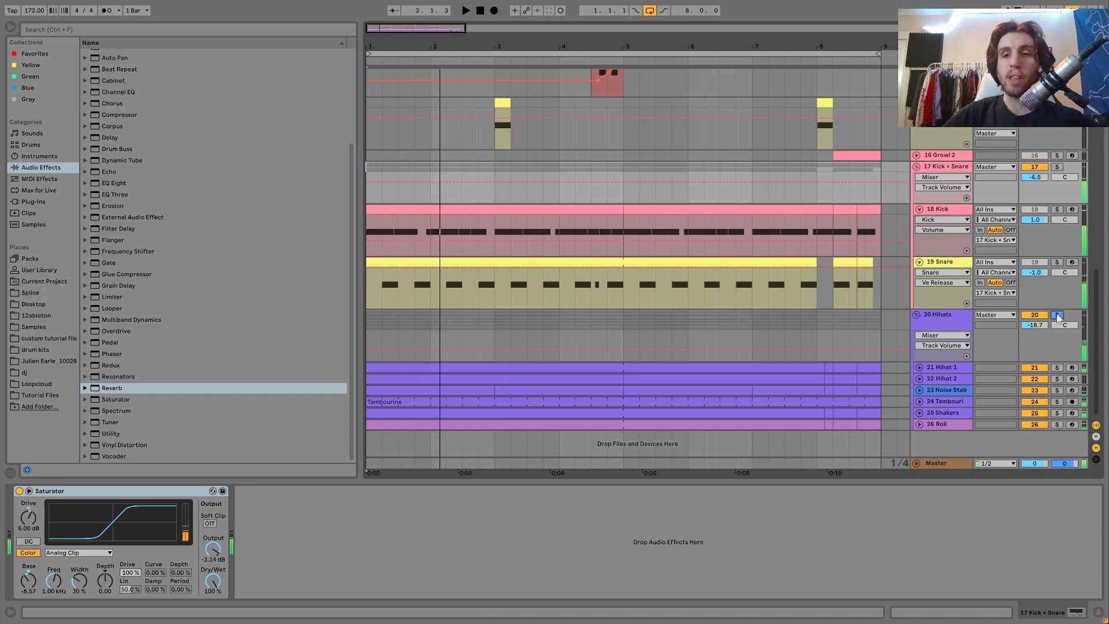
pyautogui.click(934, 324)
pyautogui.press('space')
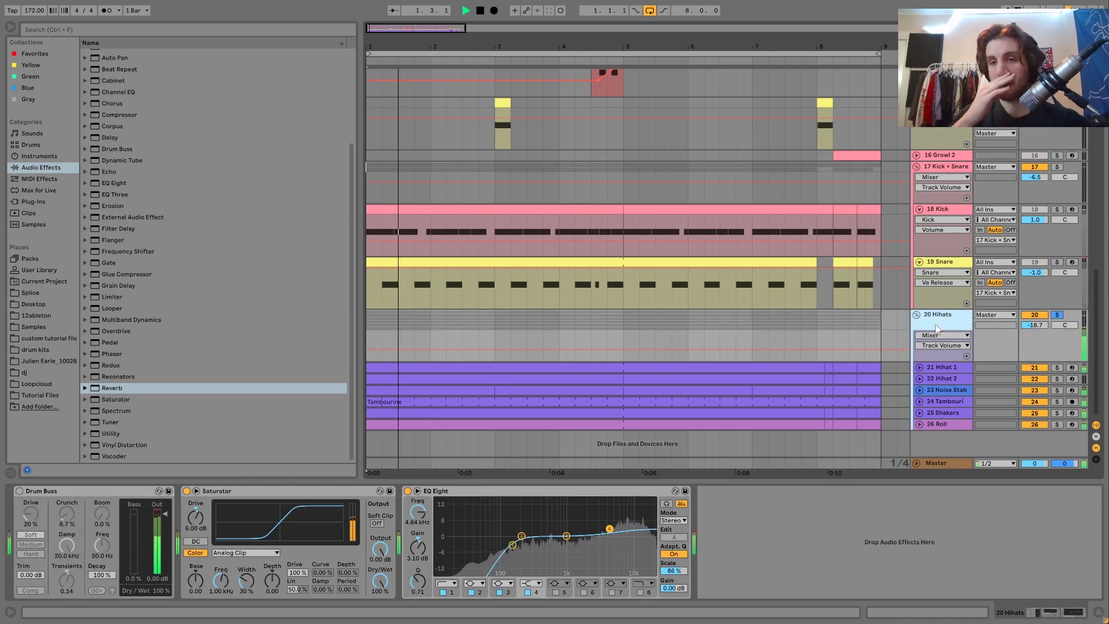
# Step: Unfold 23 Noise Stab, 24 Tambourine and 25 Shakers, and display the sampler of 26 Roll
pyautogui.click(919, 390)
pyautogui.scroll(-3, 920, 390)
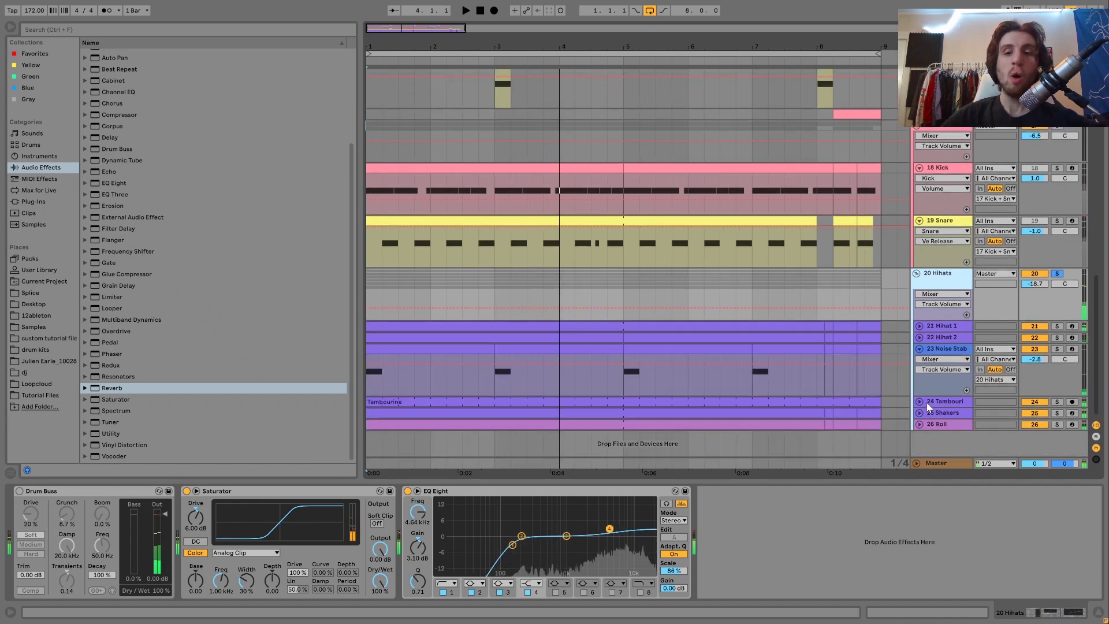
pyautogui.click(919, 401)
pyautogui.scroll(-3, 921, 421)
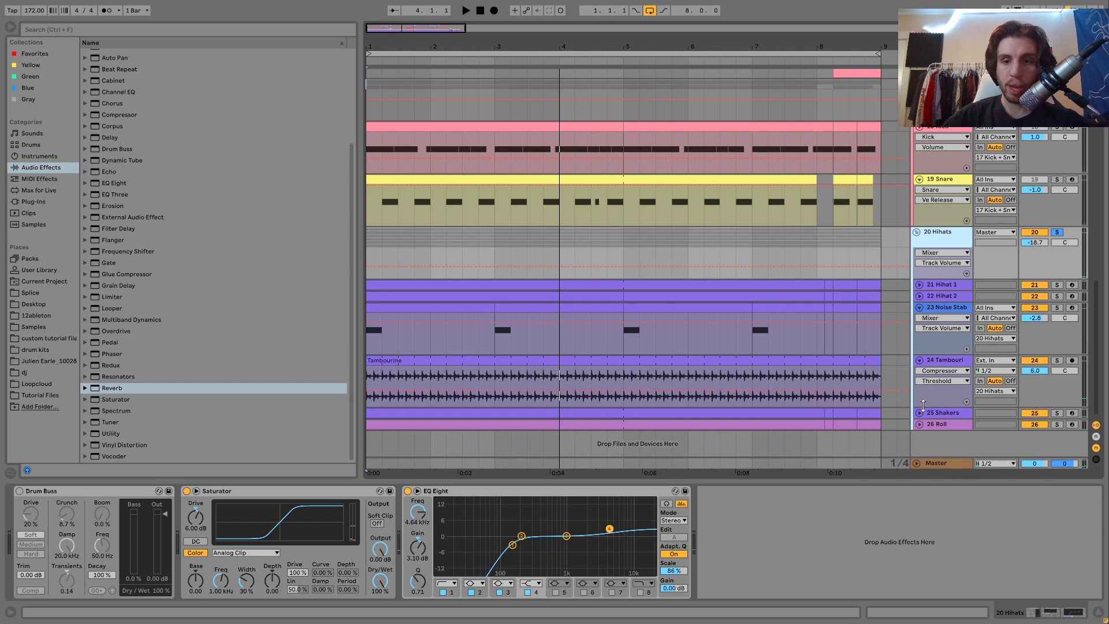
pyautogui.click(920, 412)
pyautogui.scroll(-3, 921, 434)
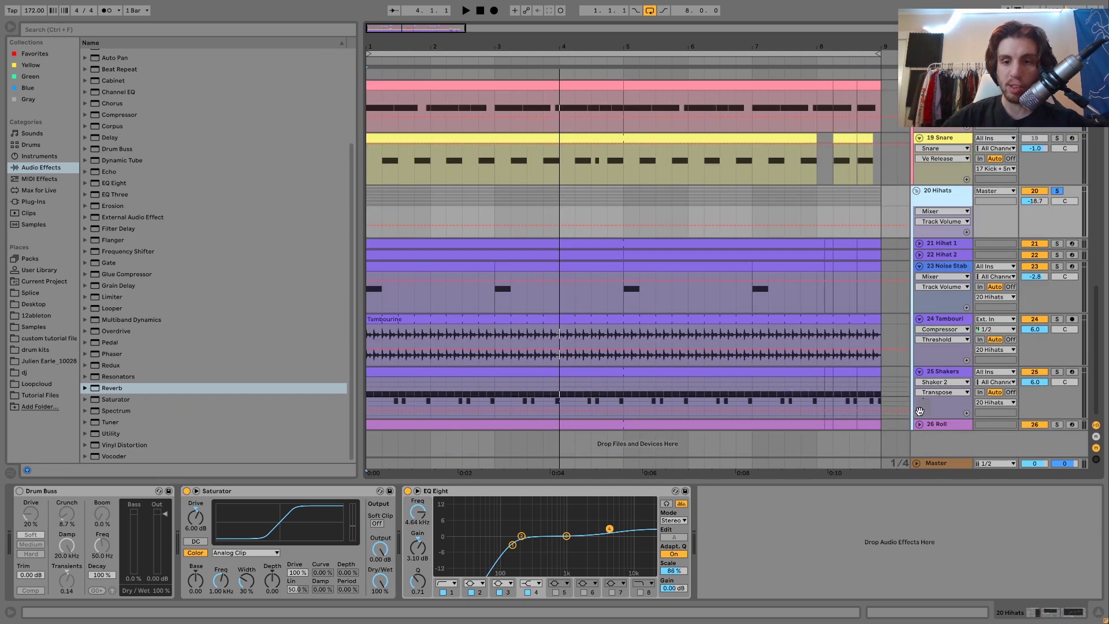
pyautogui.click(920, 427)
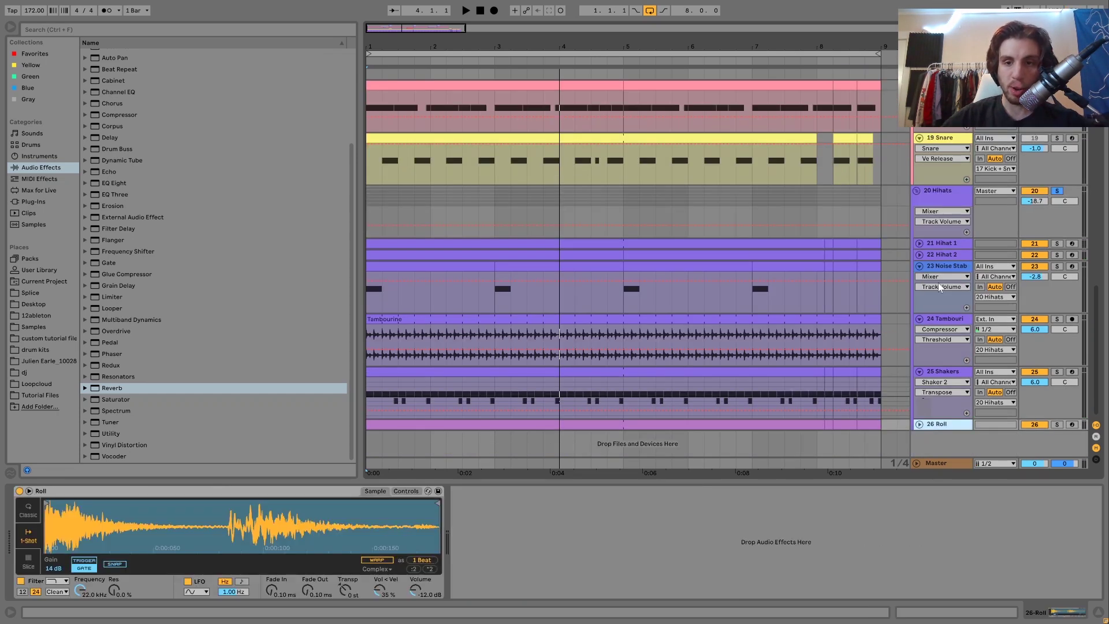
# Step: Solo and play 21 Hihat 1, 22 Hihat 2 and 23 Noise Stab together, unfolding 22 Hihat 2 to show its notes
pyautogui.click(1055, 243)
pyautogui.keyDown('ctrl'); pyautogui.click(1055, 255); pyautogui.keyUp('ctrl')
pyautogui.press('space')
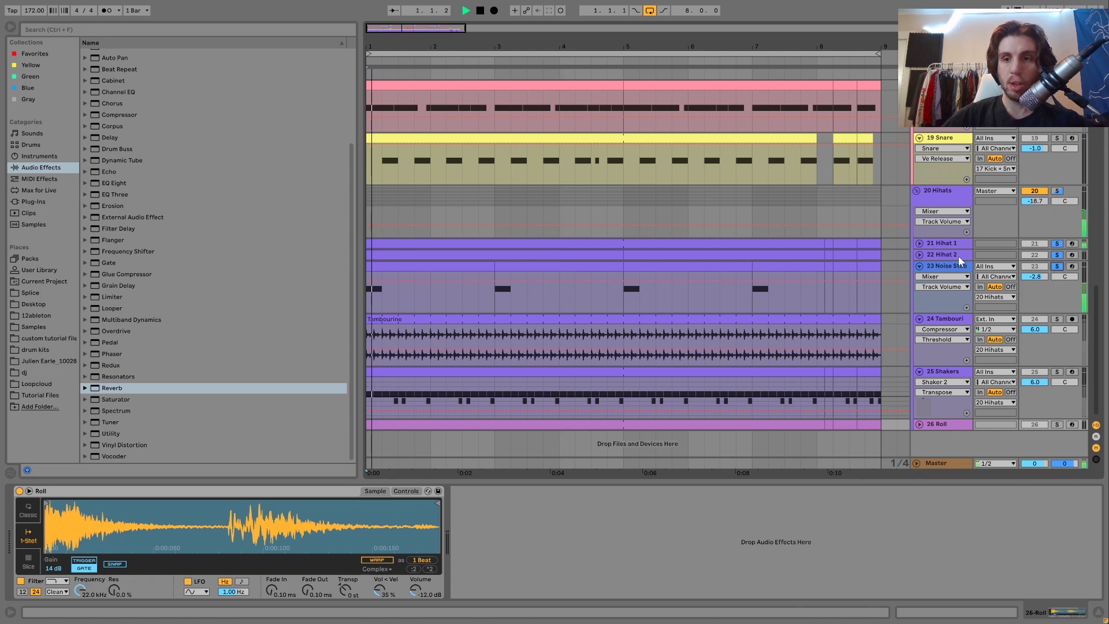
pyautogui.click(941, 242)
pyautogui.click(941, 254)
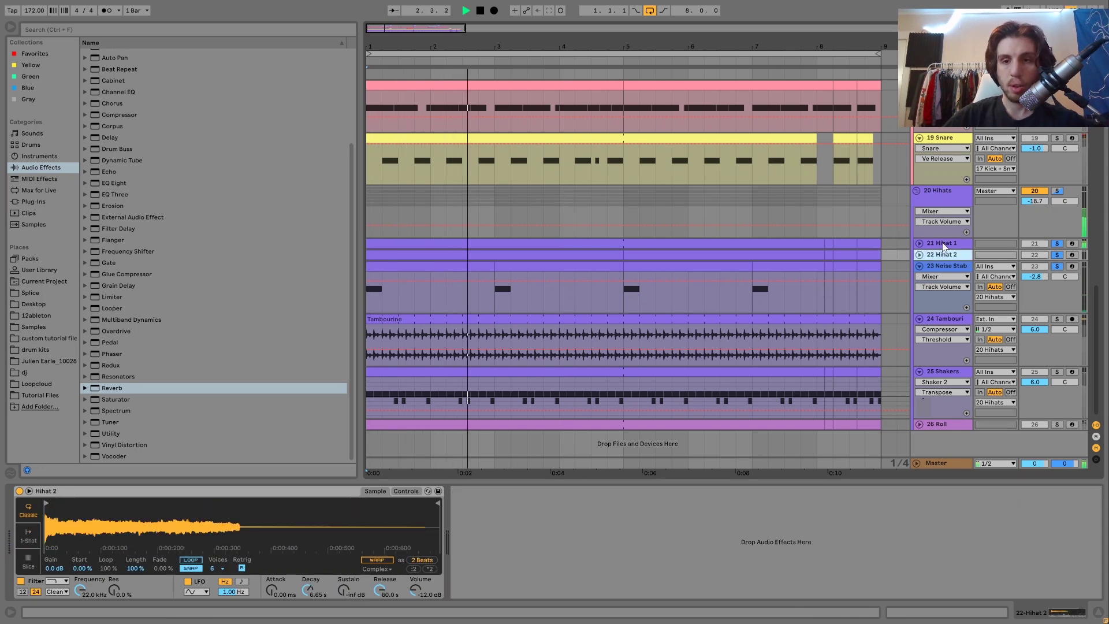
pyautogui.click(919, 255)
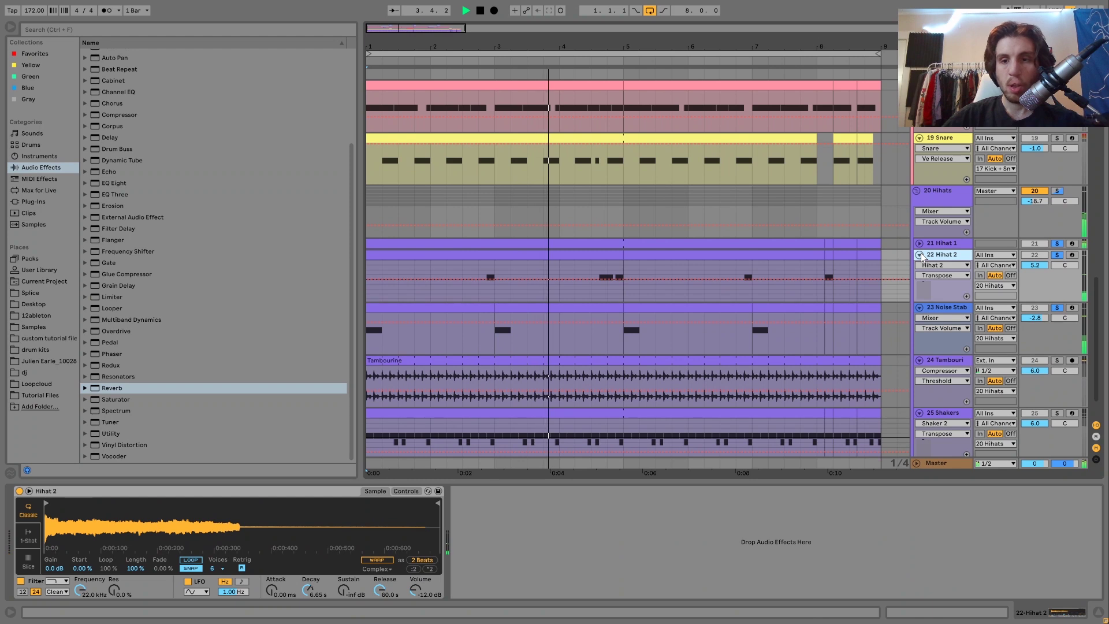
pyautogui.press('Down')
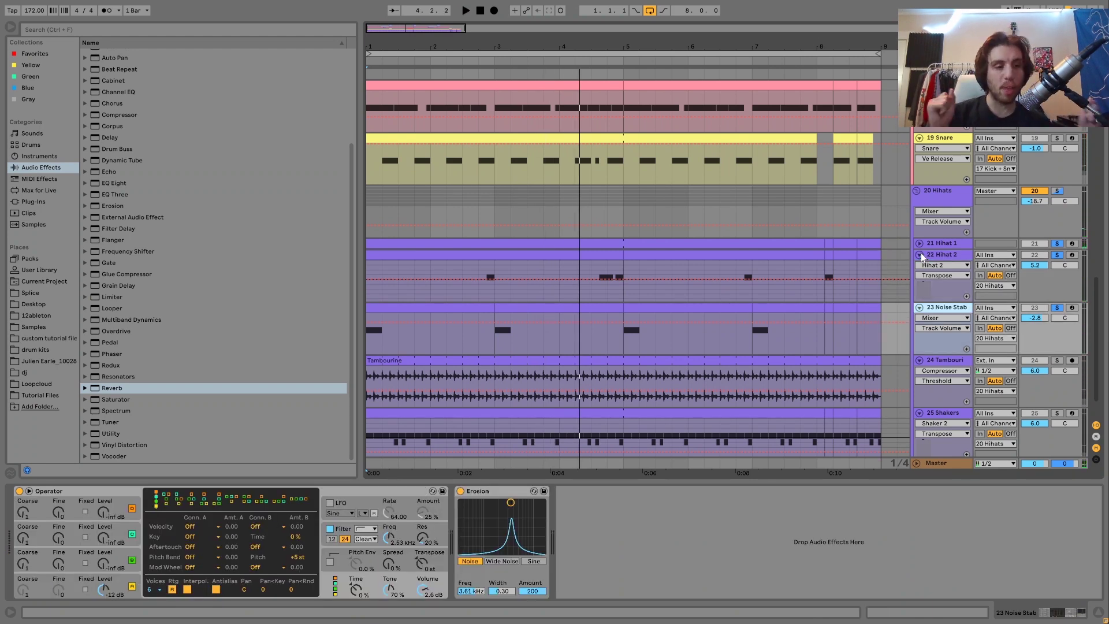
# Step: Examine the device chains of 21 Hihat 1, 22 Hihat 2 and 23 Noise Stab while replaying the soloed tracks
pyautogui.click(936, 243)
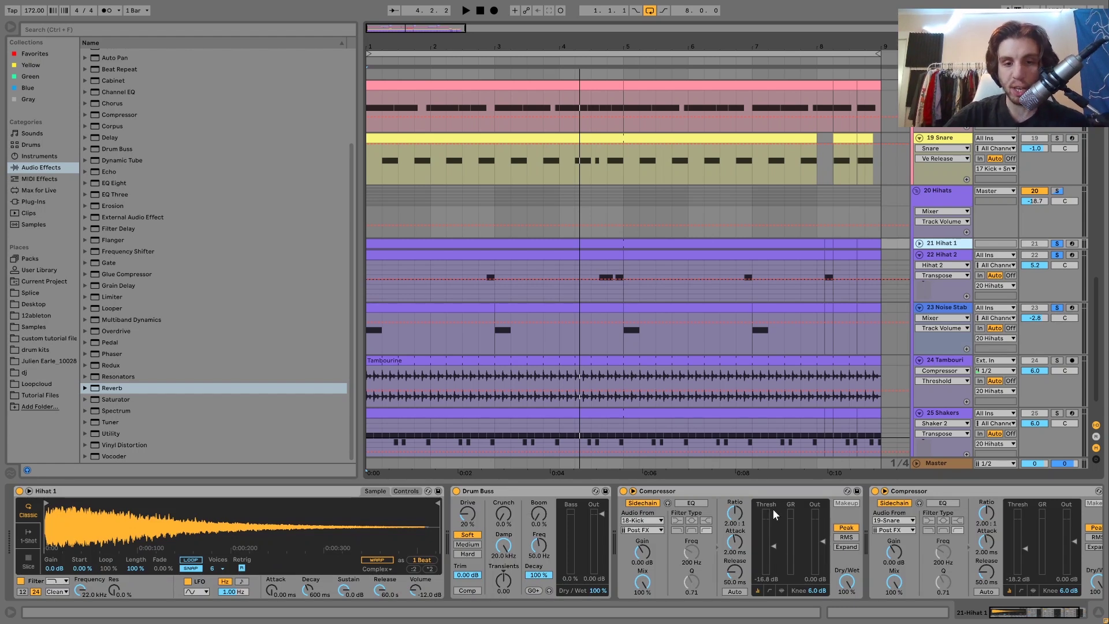
pyautogui.click(945, 257)
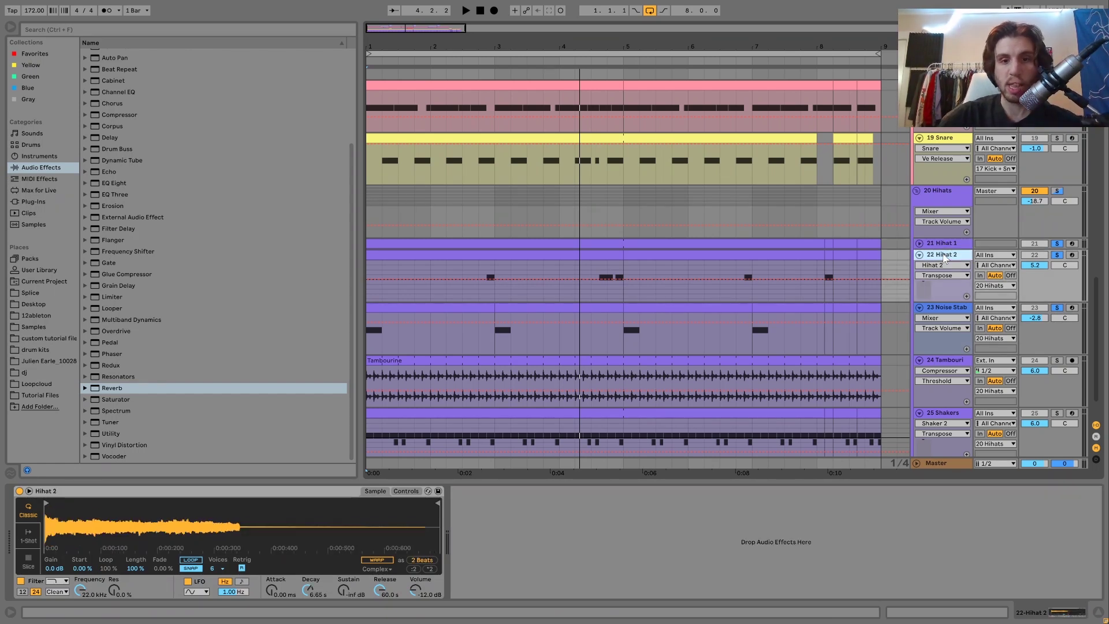
pyautogui.press('space')
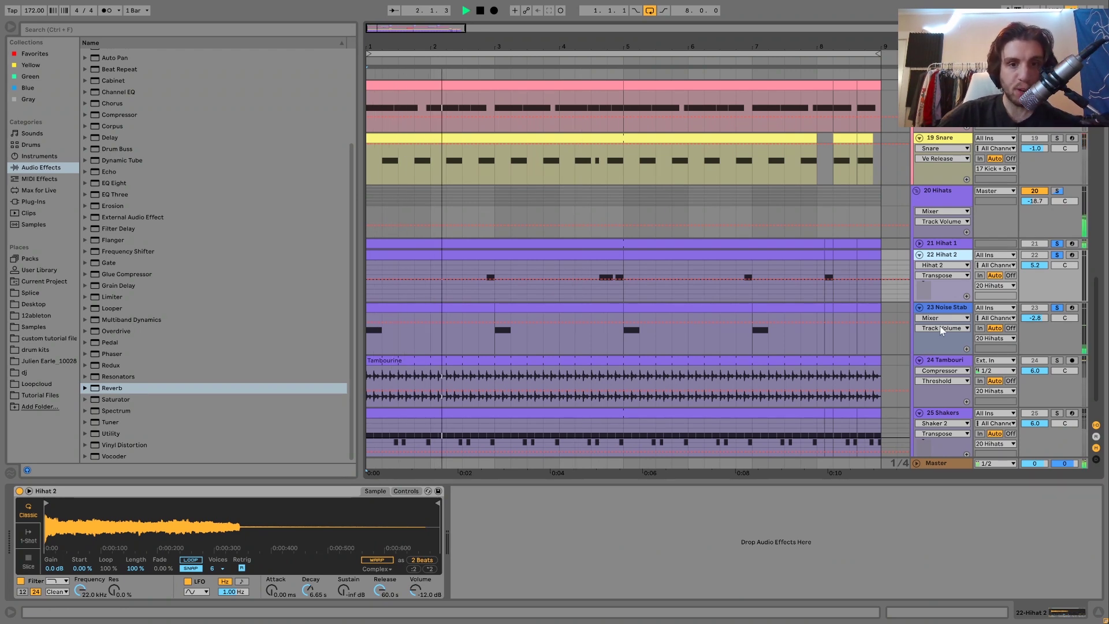
pyautogui.click(946, 308)
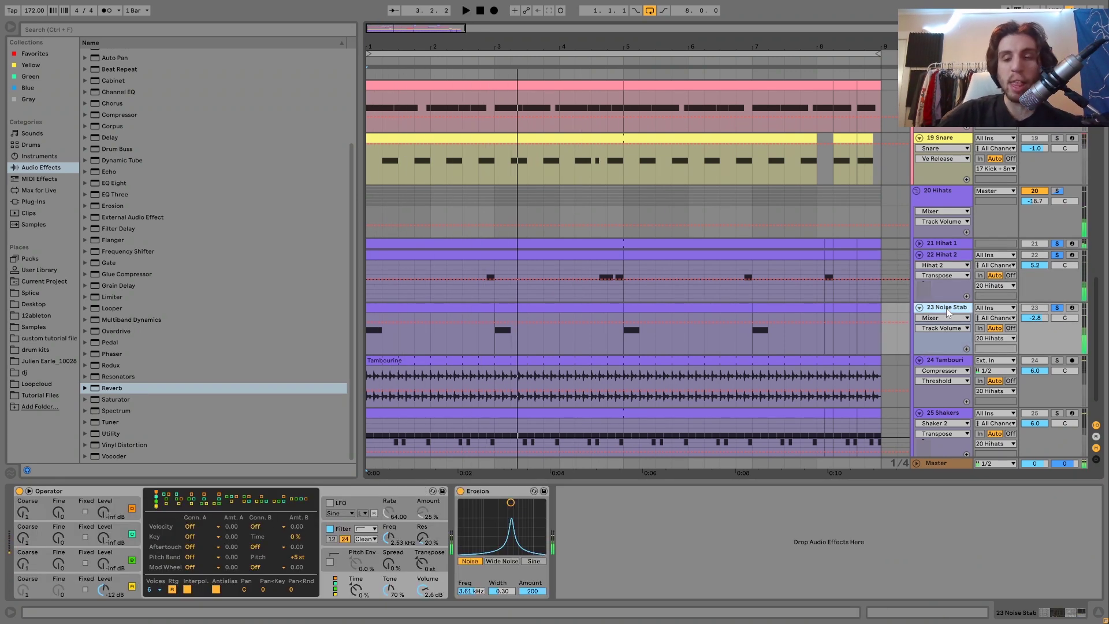
# Step: Show the fourth oscillator's envelope in the Operator of 23 Noise Stab, clear the solos and play the full mix
pyautogui.click(129, 585)
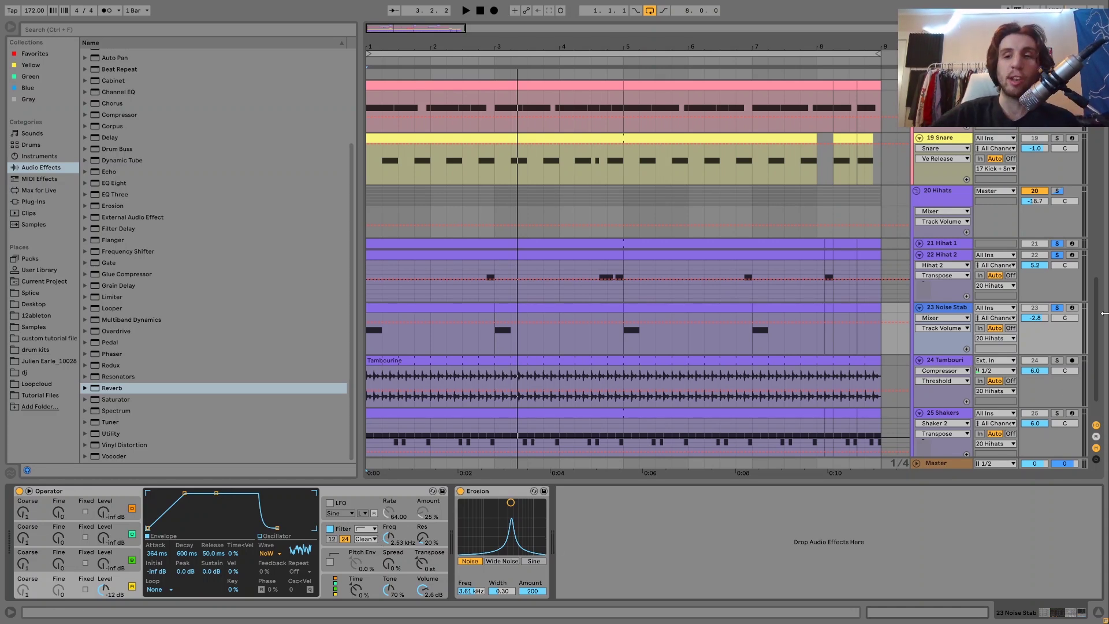
pyautogui.click(1056, 308)
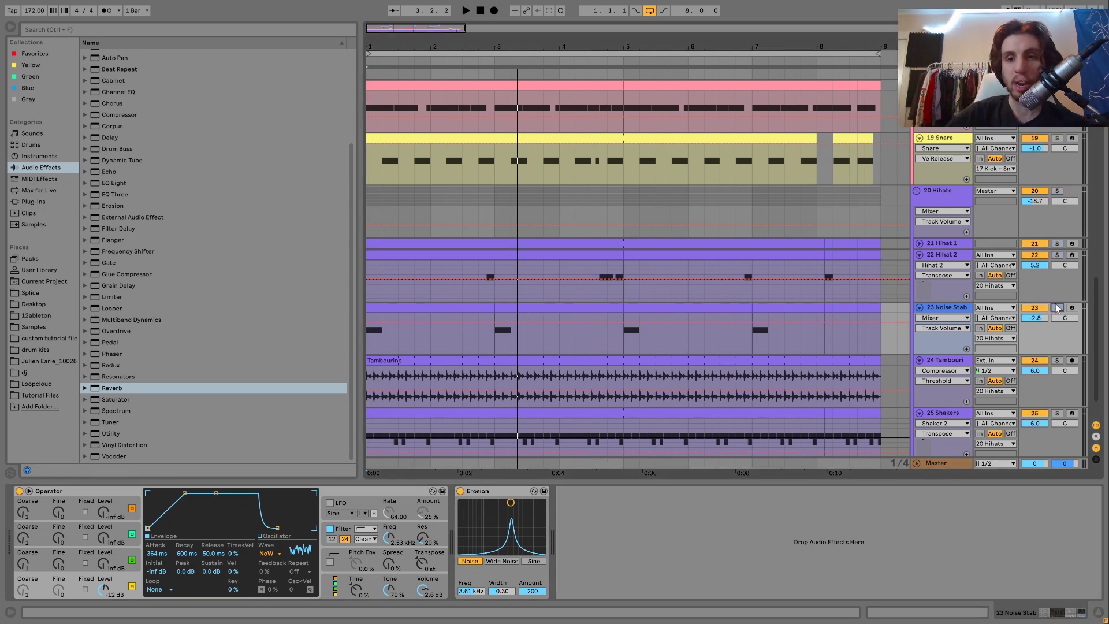
pyautogui.press('space')
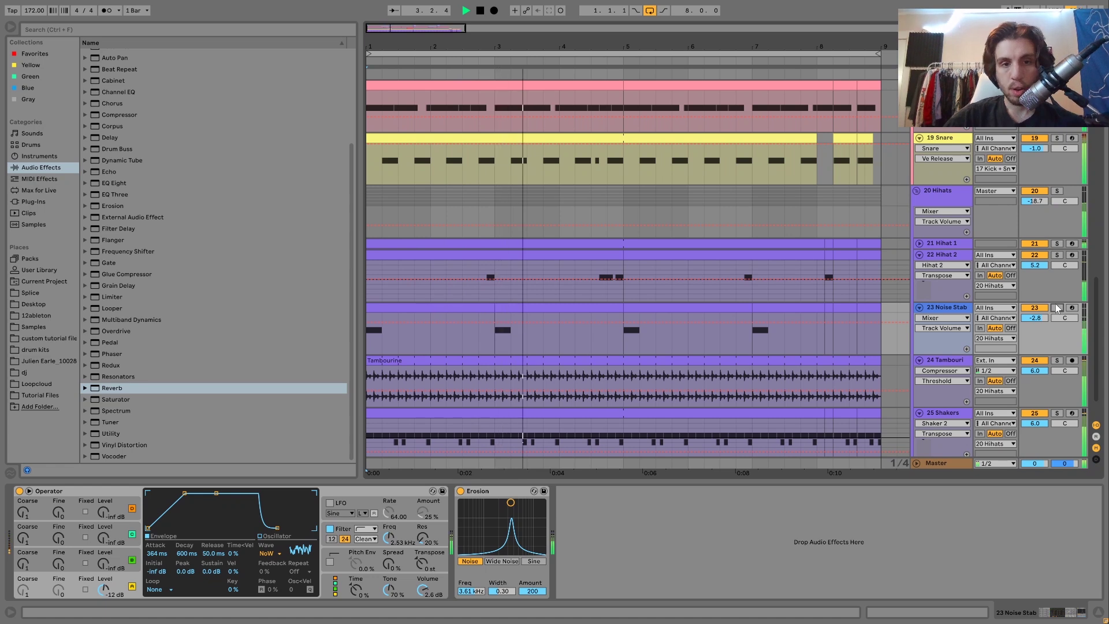
pyautogui.press('space')
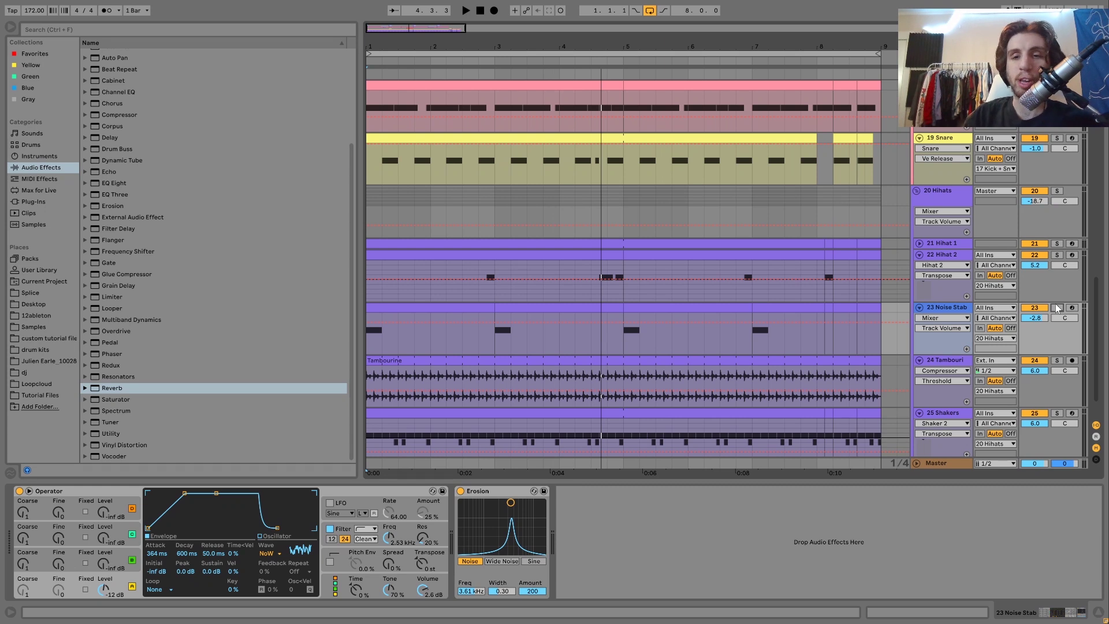
pyautogui.press('space')
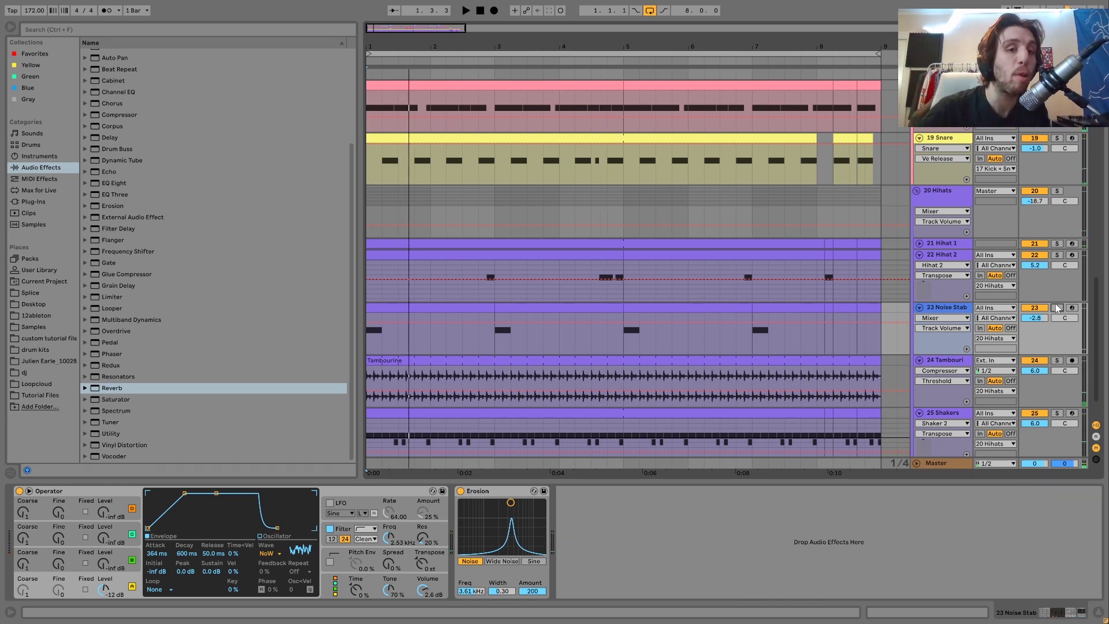
# Step: Select 22 Hihat 2 at the start of the arrangement and play the full mix from there for a few bars
pyautogui.click(369, 293)
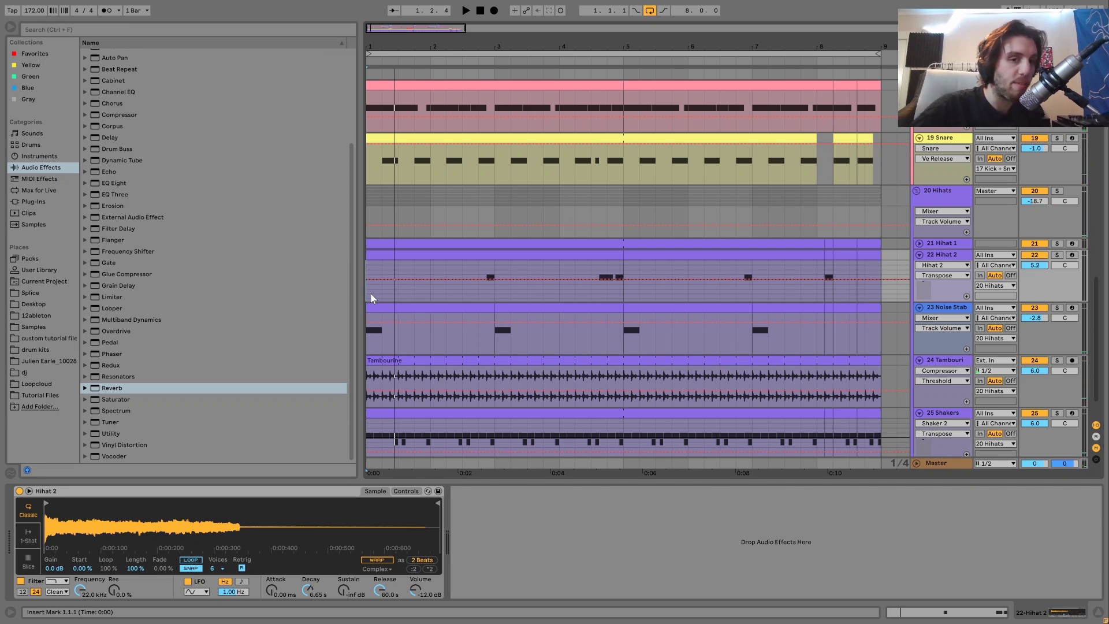
pyautogui.press('space')
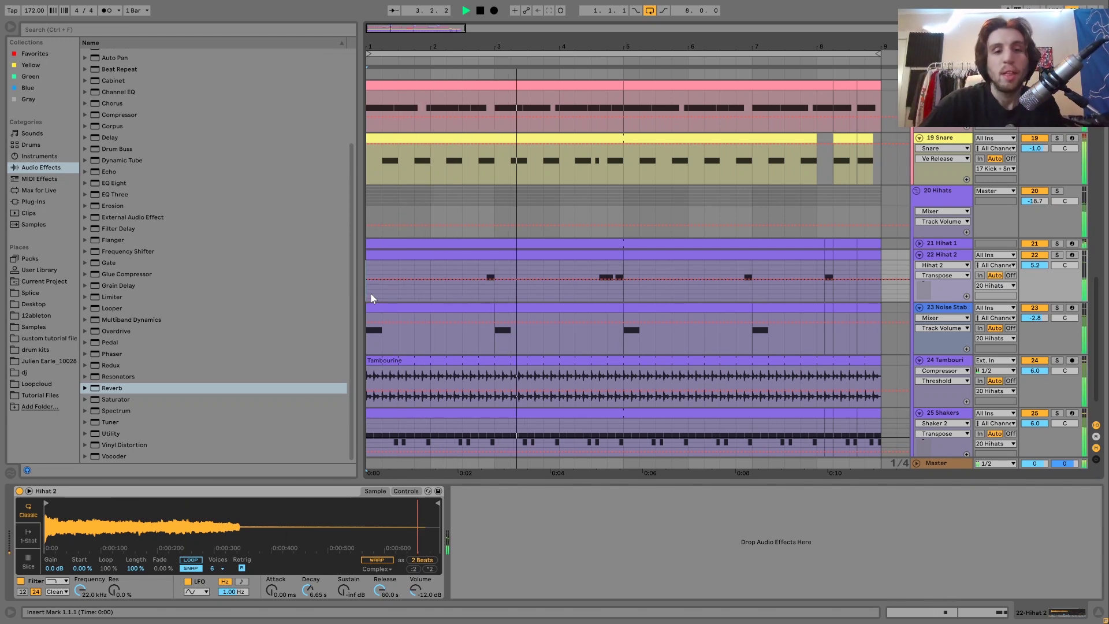
pyautogui.press('space')
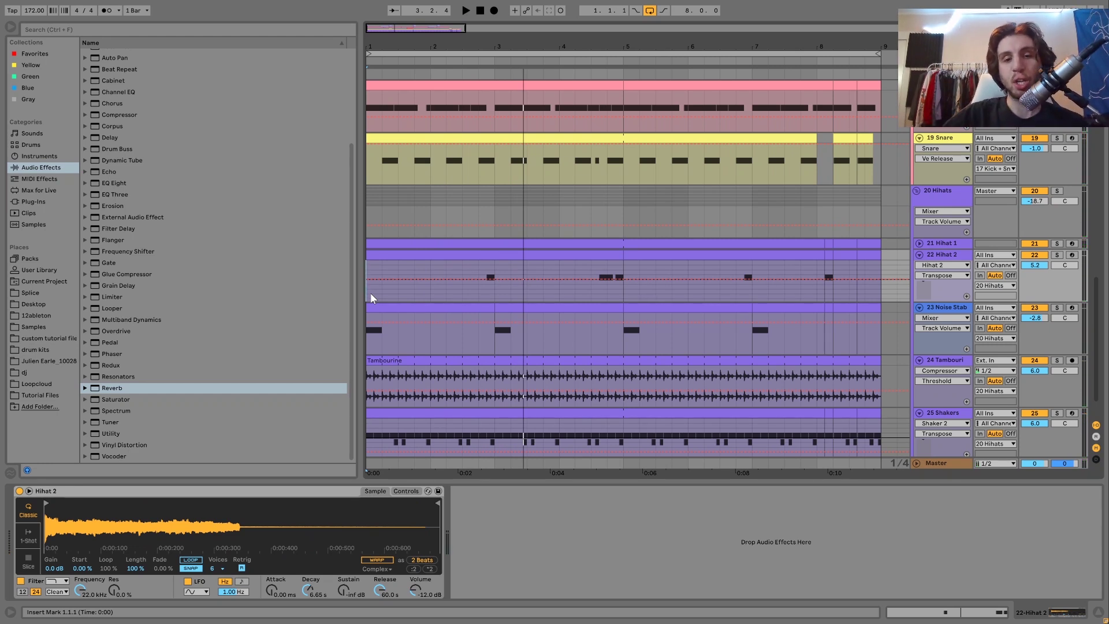
# Step: Solo and play 24 Tambourine and 25 Shakers together, displaying the Drum Rack and Compressor of the shakers
pyautogui.click(1057, 361)
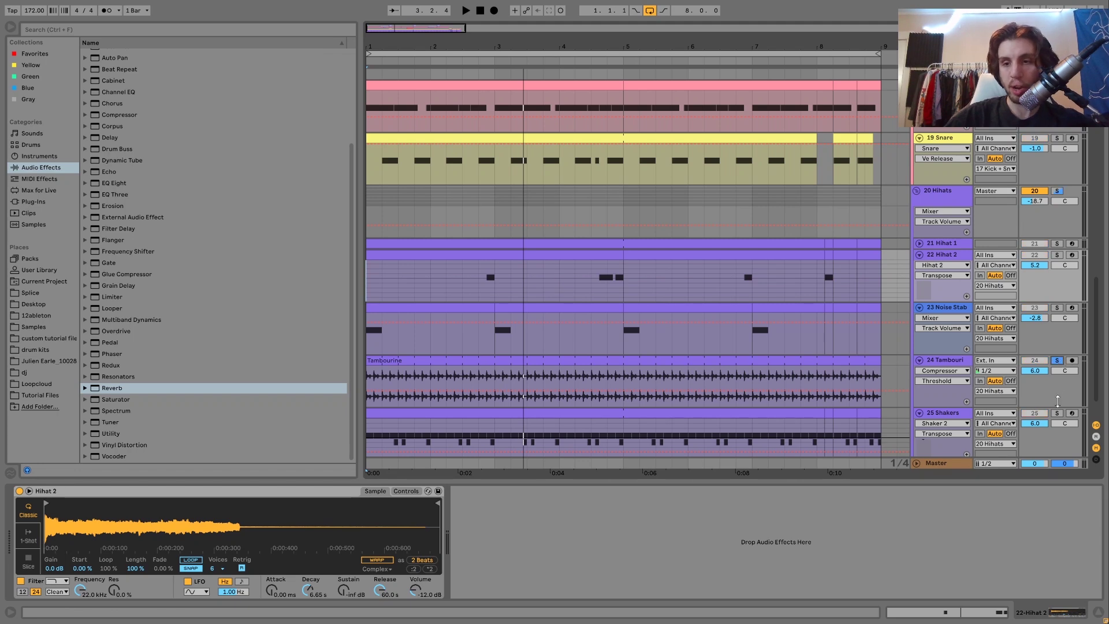
pyautogui.press('space')
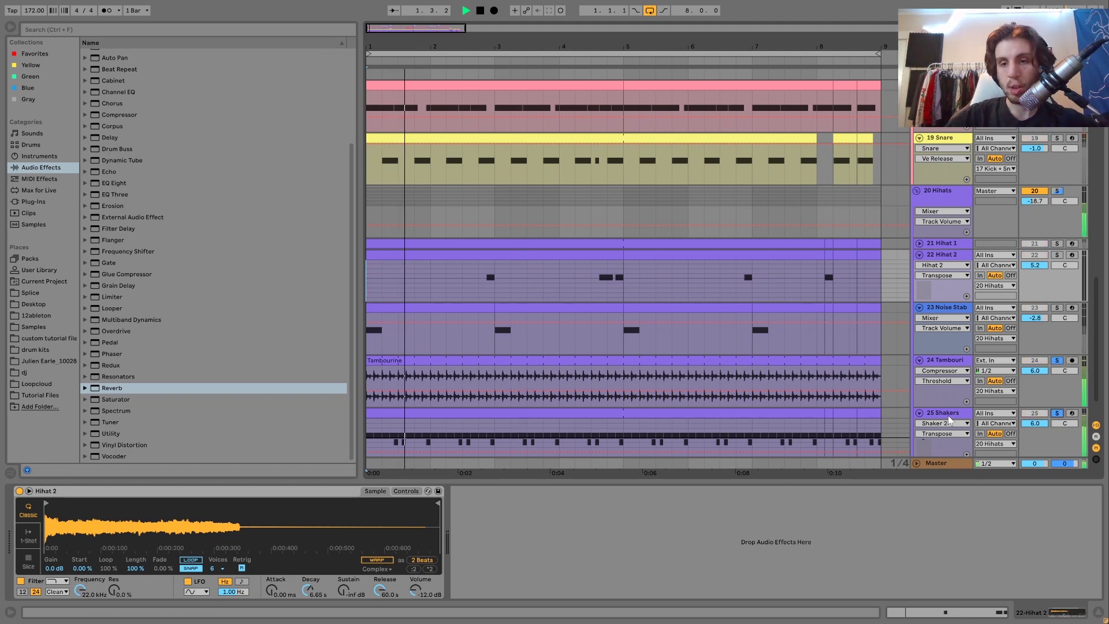
pyautogui.click(1057, 414)
pyautogui.click(950, 420)
pyautogui.scroll(-1, 950, 419)
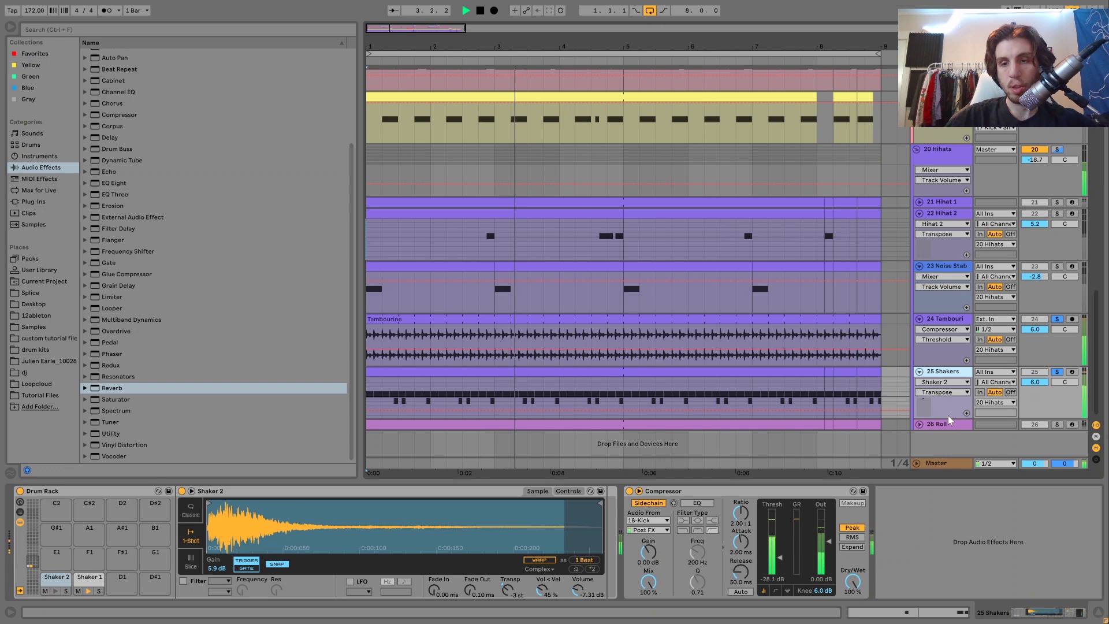
pyautogui.press('space')
# Step: Compare the sidechain Compressor on 24 Tambourine with the device chain of 25 Shakers
pyautogui.click(953, 320)
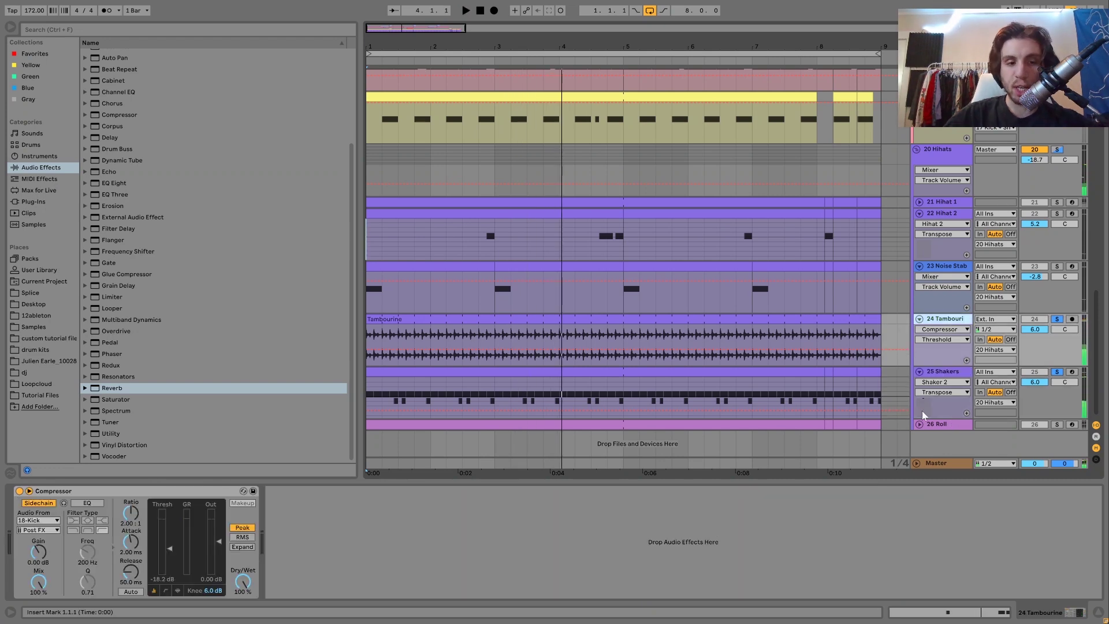
pyautogui.click(961, 374)
pyautogui.press('space')
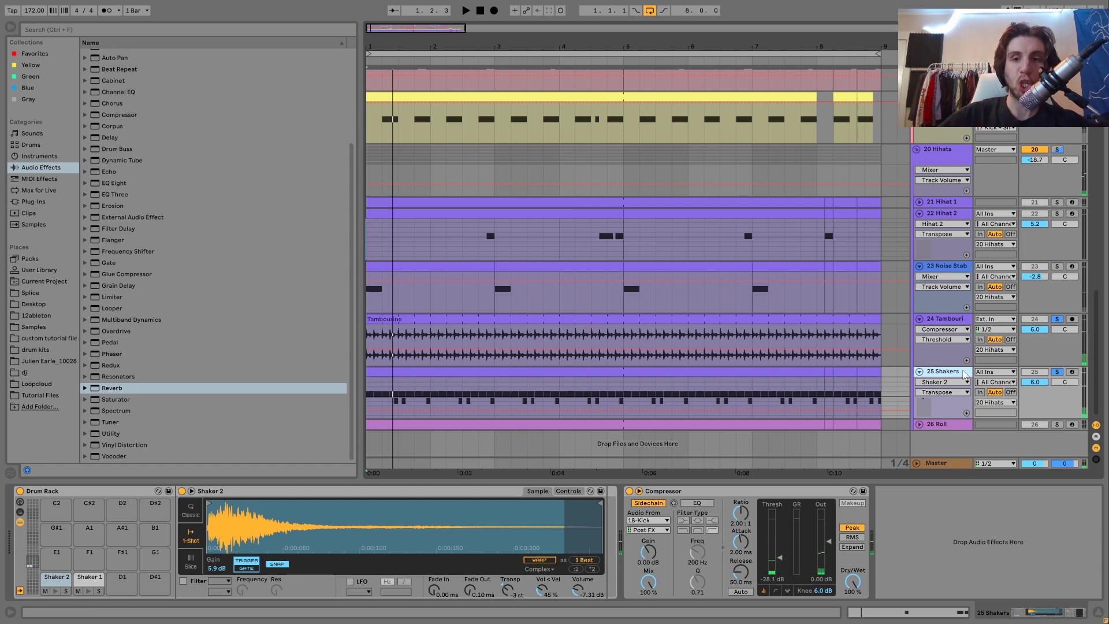
# Step: Solo and play 26 Roll, unfolding the track to show its notes and displaying its sampler
pyautogui.click(1058, 372)
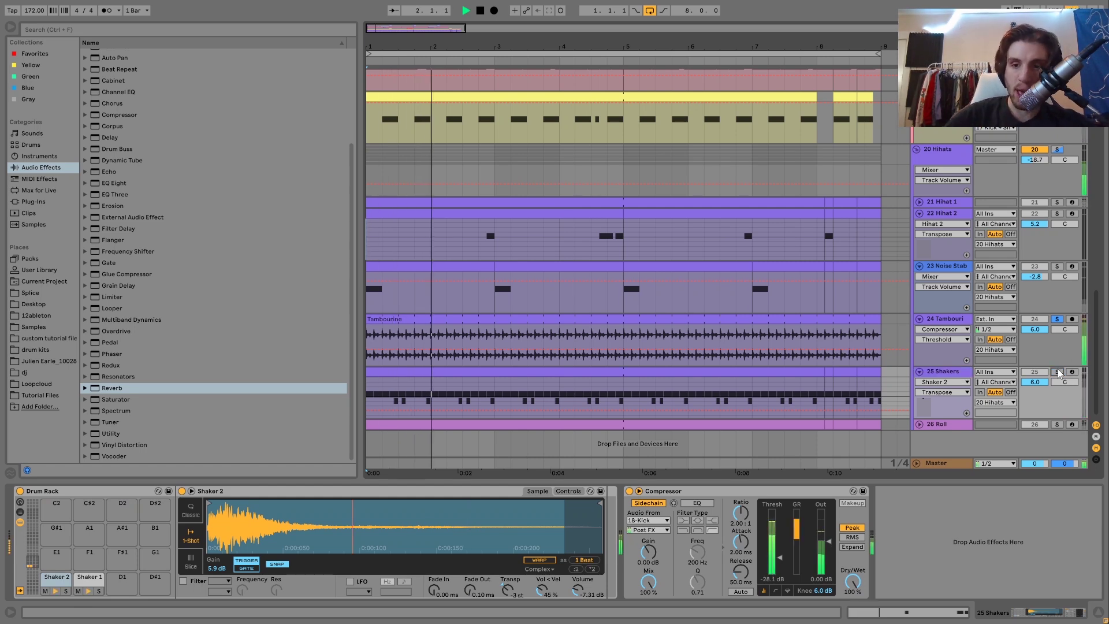
pyautogui.click(1057, 424)
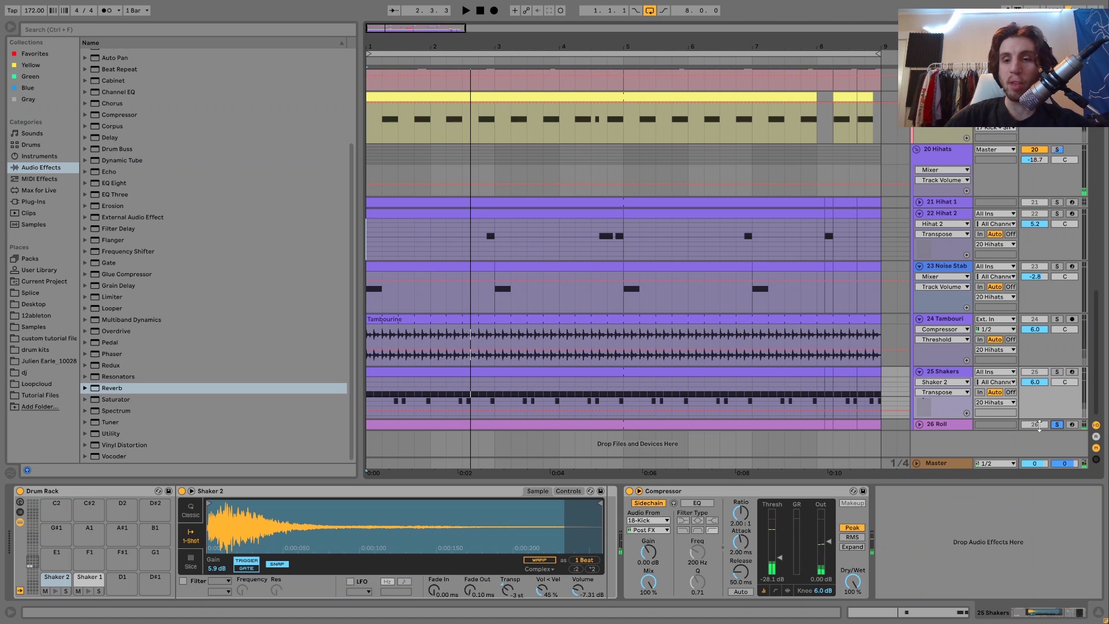
pyautogui.click(919, 424)
pyautogui.press('space')
pyautogui.click(939, 424)
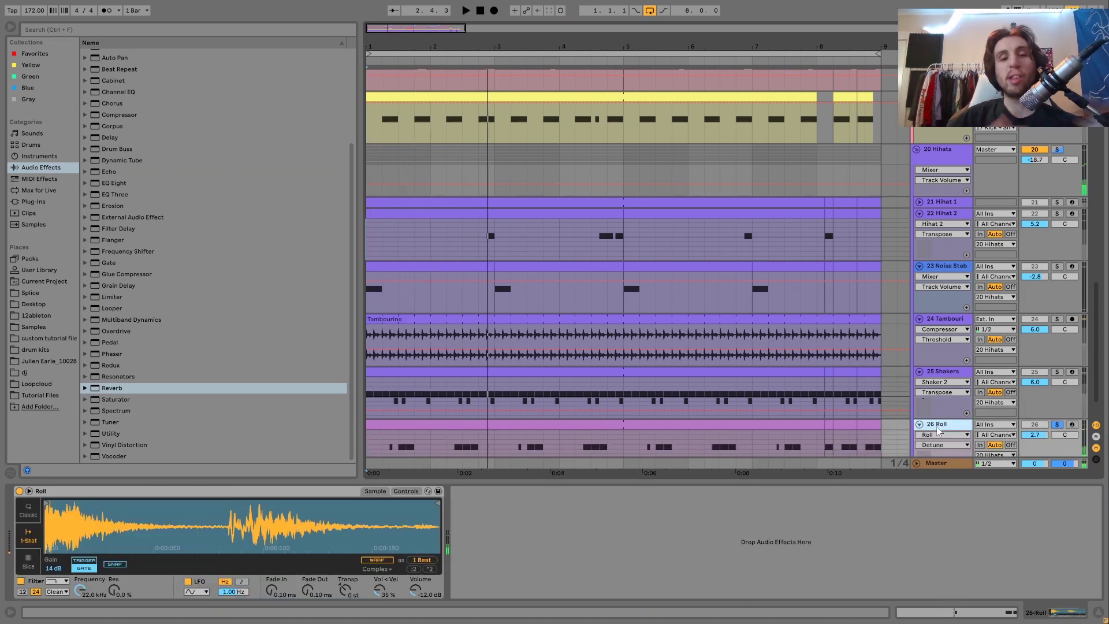
pyautogui.press('space')
# Step: Solo the 20 Hihats group and delete Drum Buss from its device chain
pyautogui.click(1057, 149)
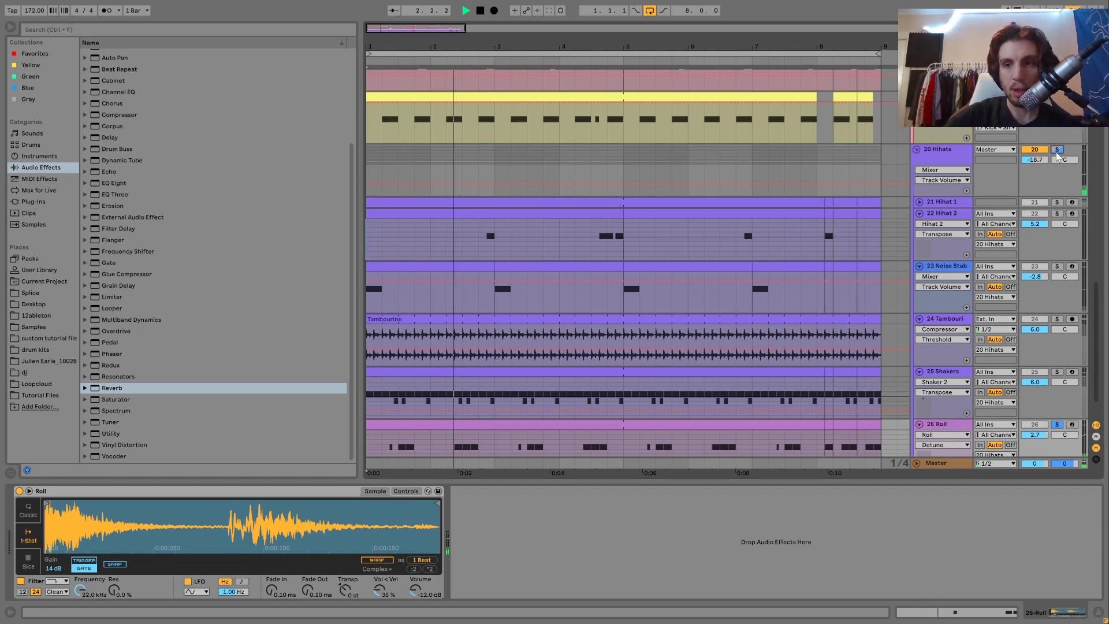
pyautogui.click(955, 165)
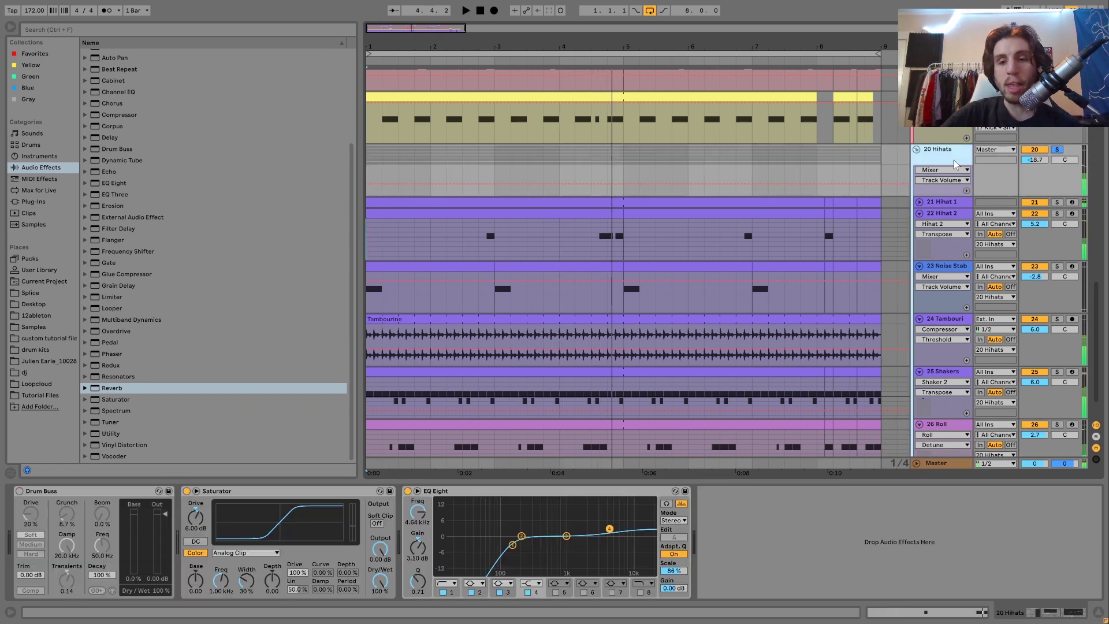
pyautogui.click(107, 494)
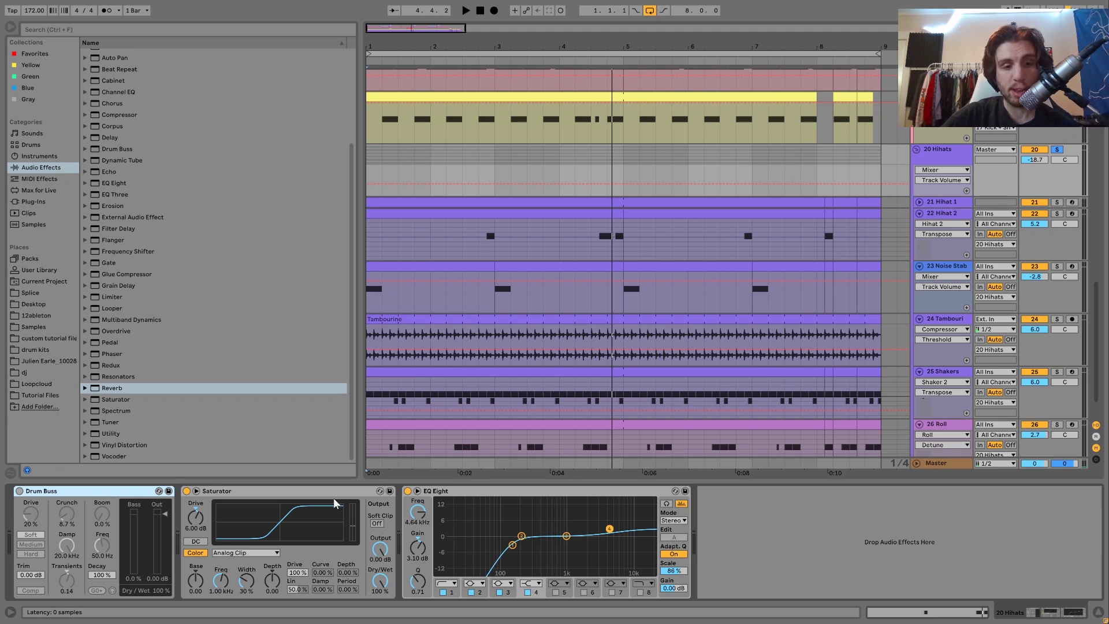
pyautogui.press('Delete')
# Step: Try bypassing the Saturator on the 20 Hihats group during playback, and undo the bypass
pyautogui.click(240, 490)
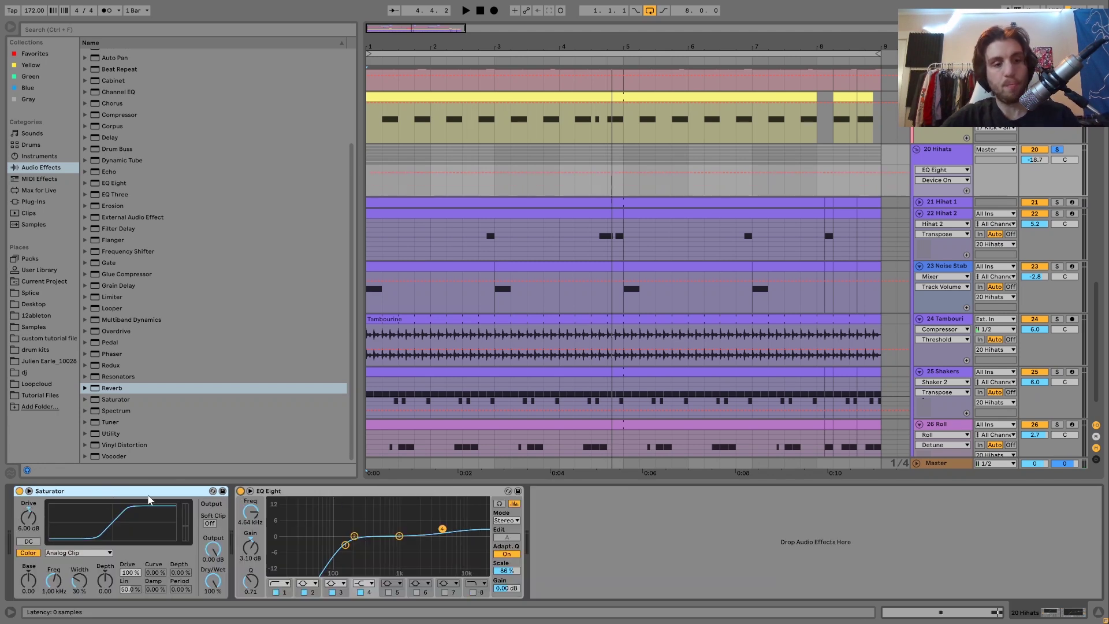
pyautogui.click(19, 492)
pyautogui.press('space')
pyautogui.hotkey('ctrl', 'z')
pyautogui.hotkey('ctrl', 'z')
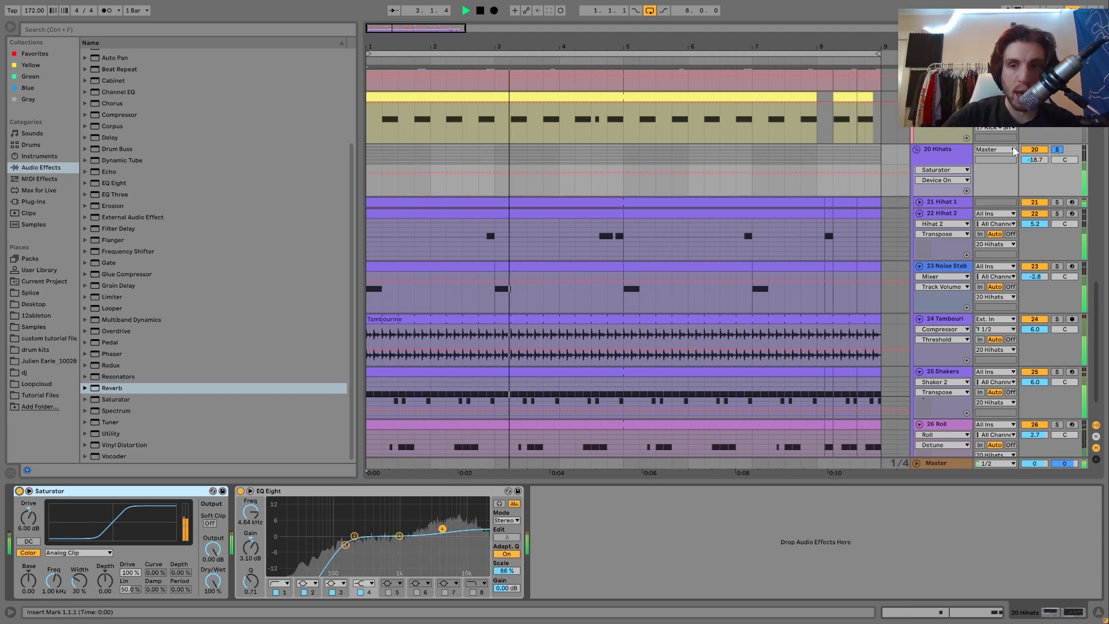
# Step: Clear the solo on 20 Hihats and listen to the group within the full mix until the loop's end
pyautogui.click(1057, 150)
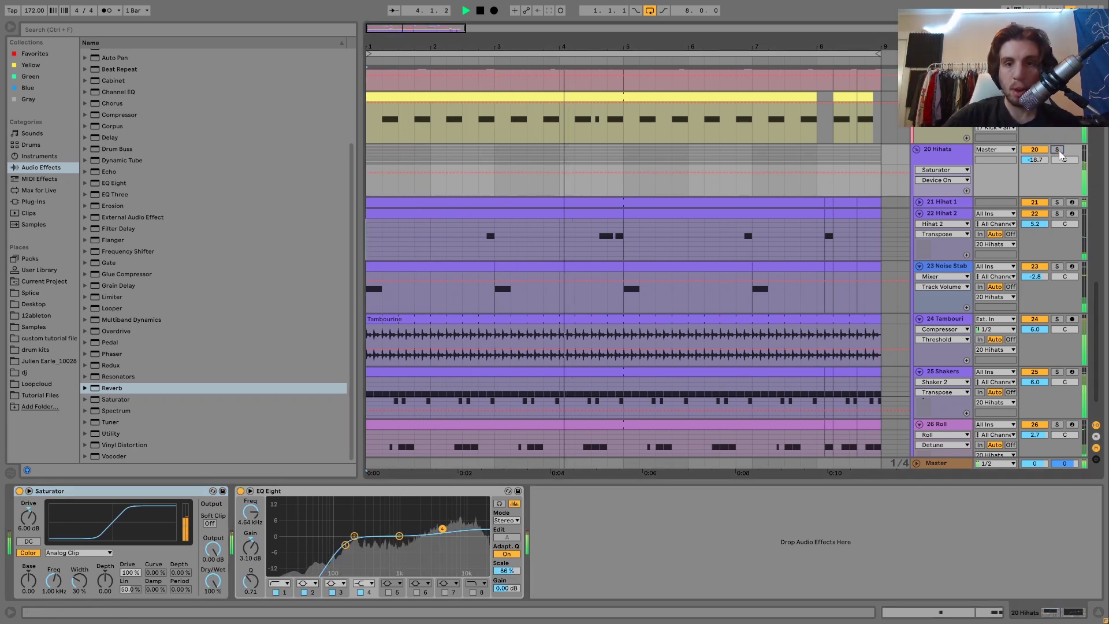
pyautogui.click(953, 160)
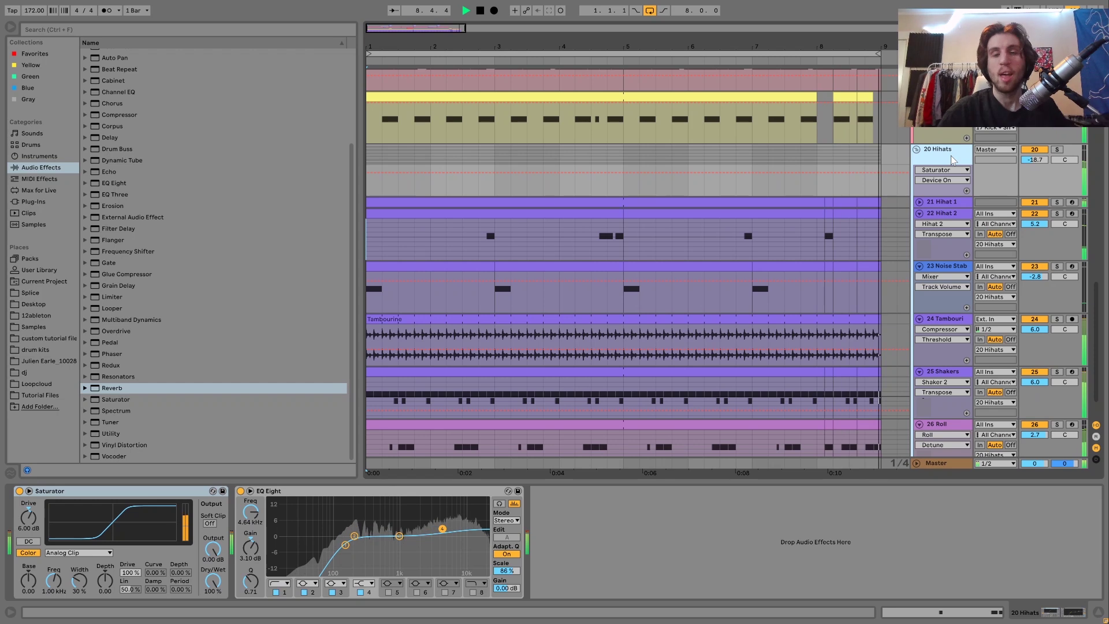
pyautogui.press('space')
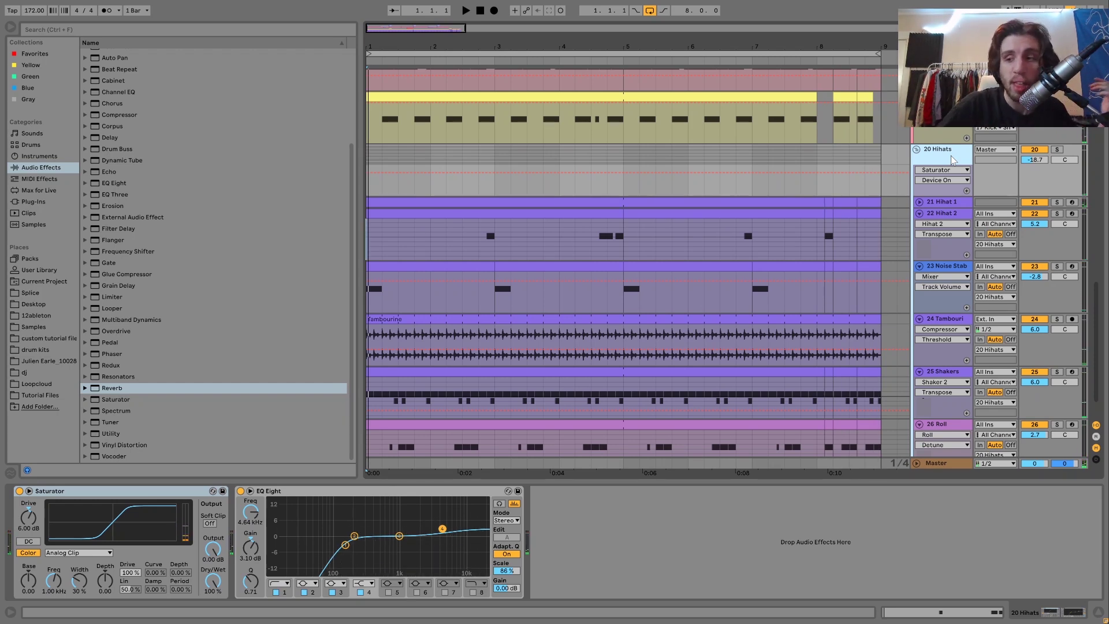
# Step: Review the arrangement from the hihats back up to the basses, and display the device chain of 3 Group
pyautogui.scroll(10, 951, 159)
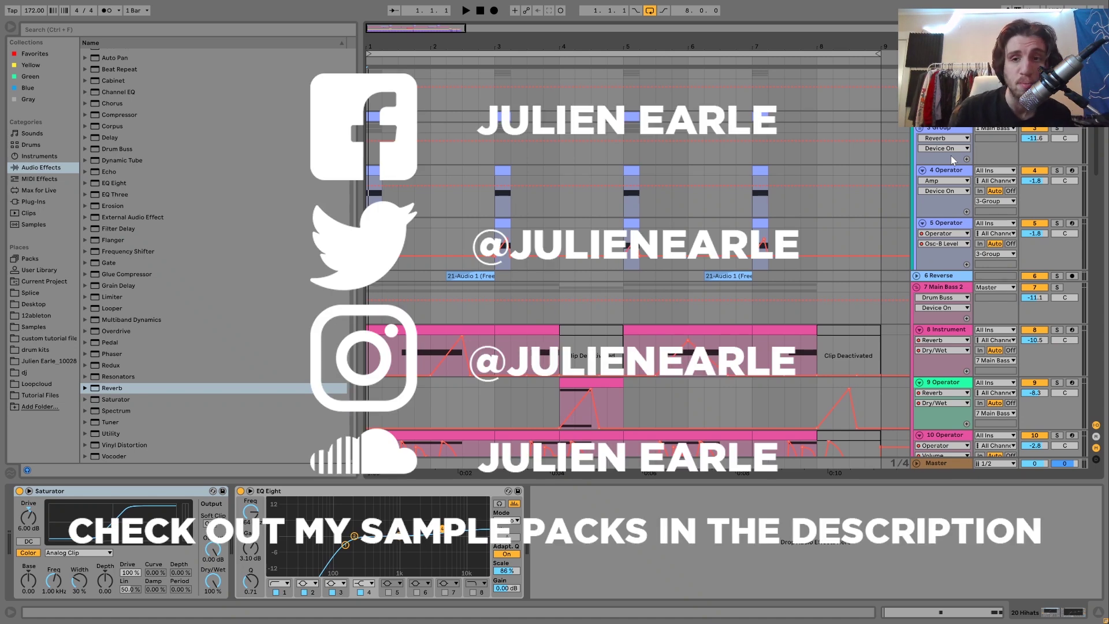
pyautogui.scroll(-3, 951, 155)
pyautogui.scroll(-20, 950, 154)
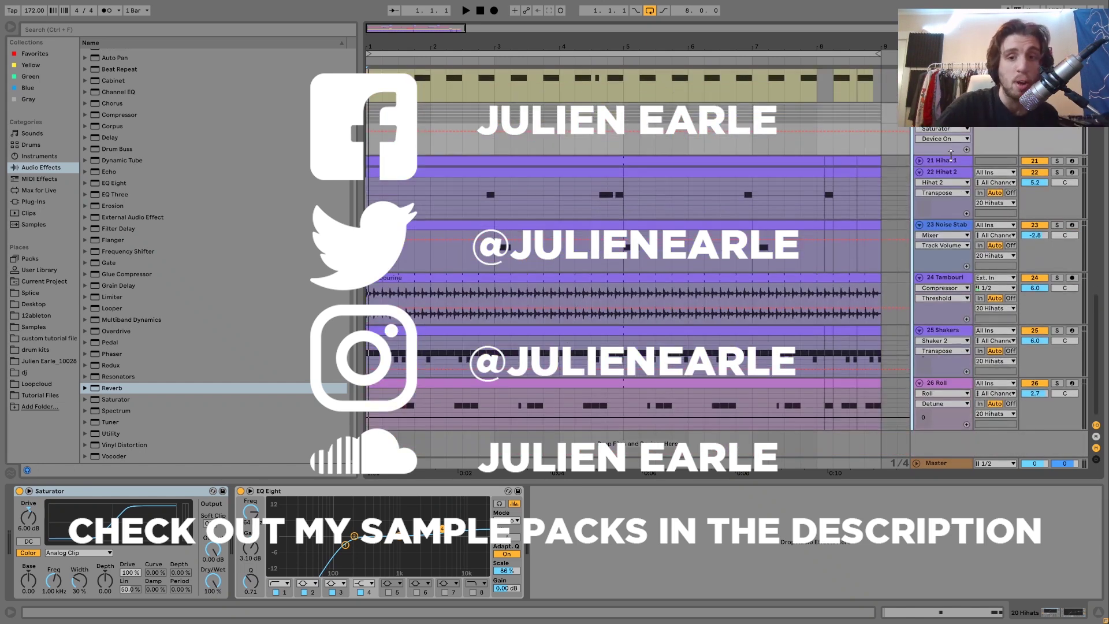
pyautogui.scroll(20, 951, 155)
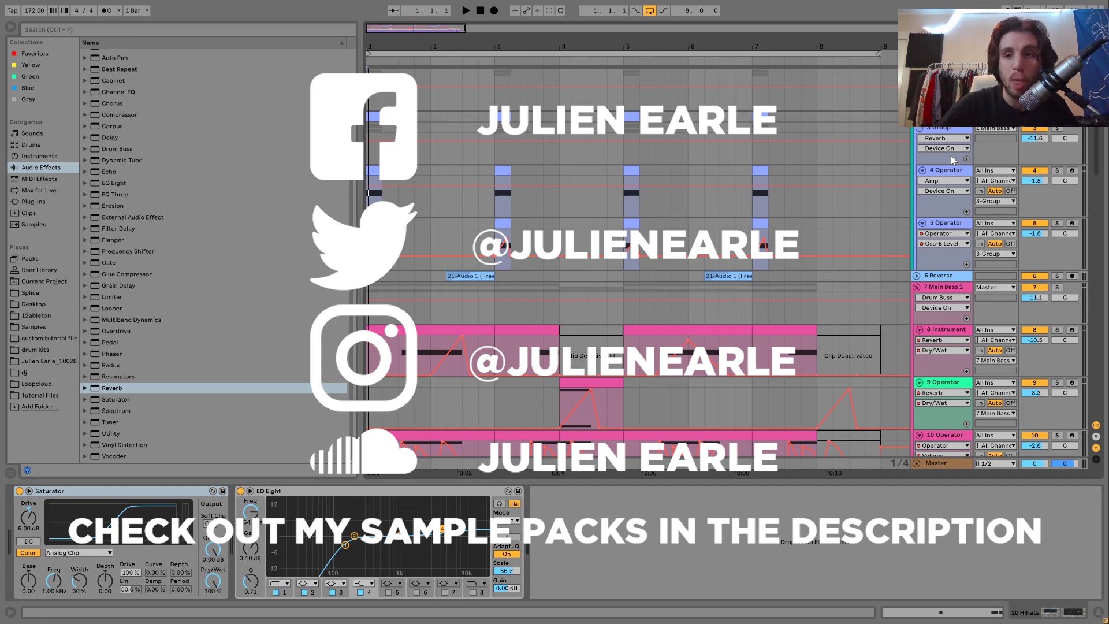
pyautogui.click(943, 131)
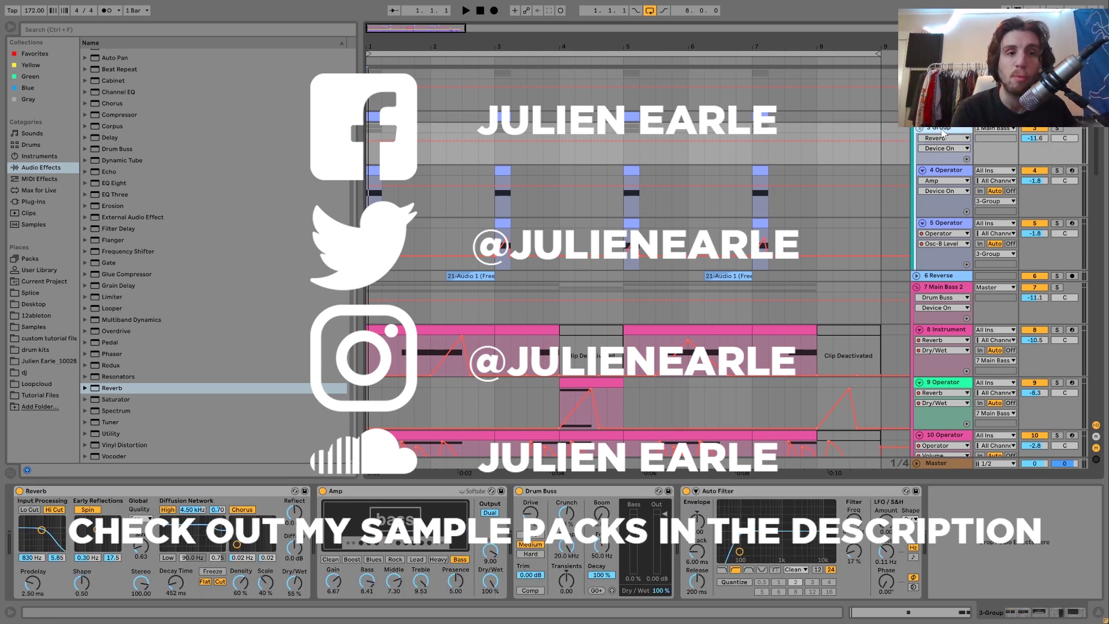